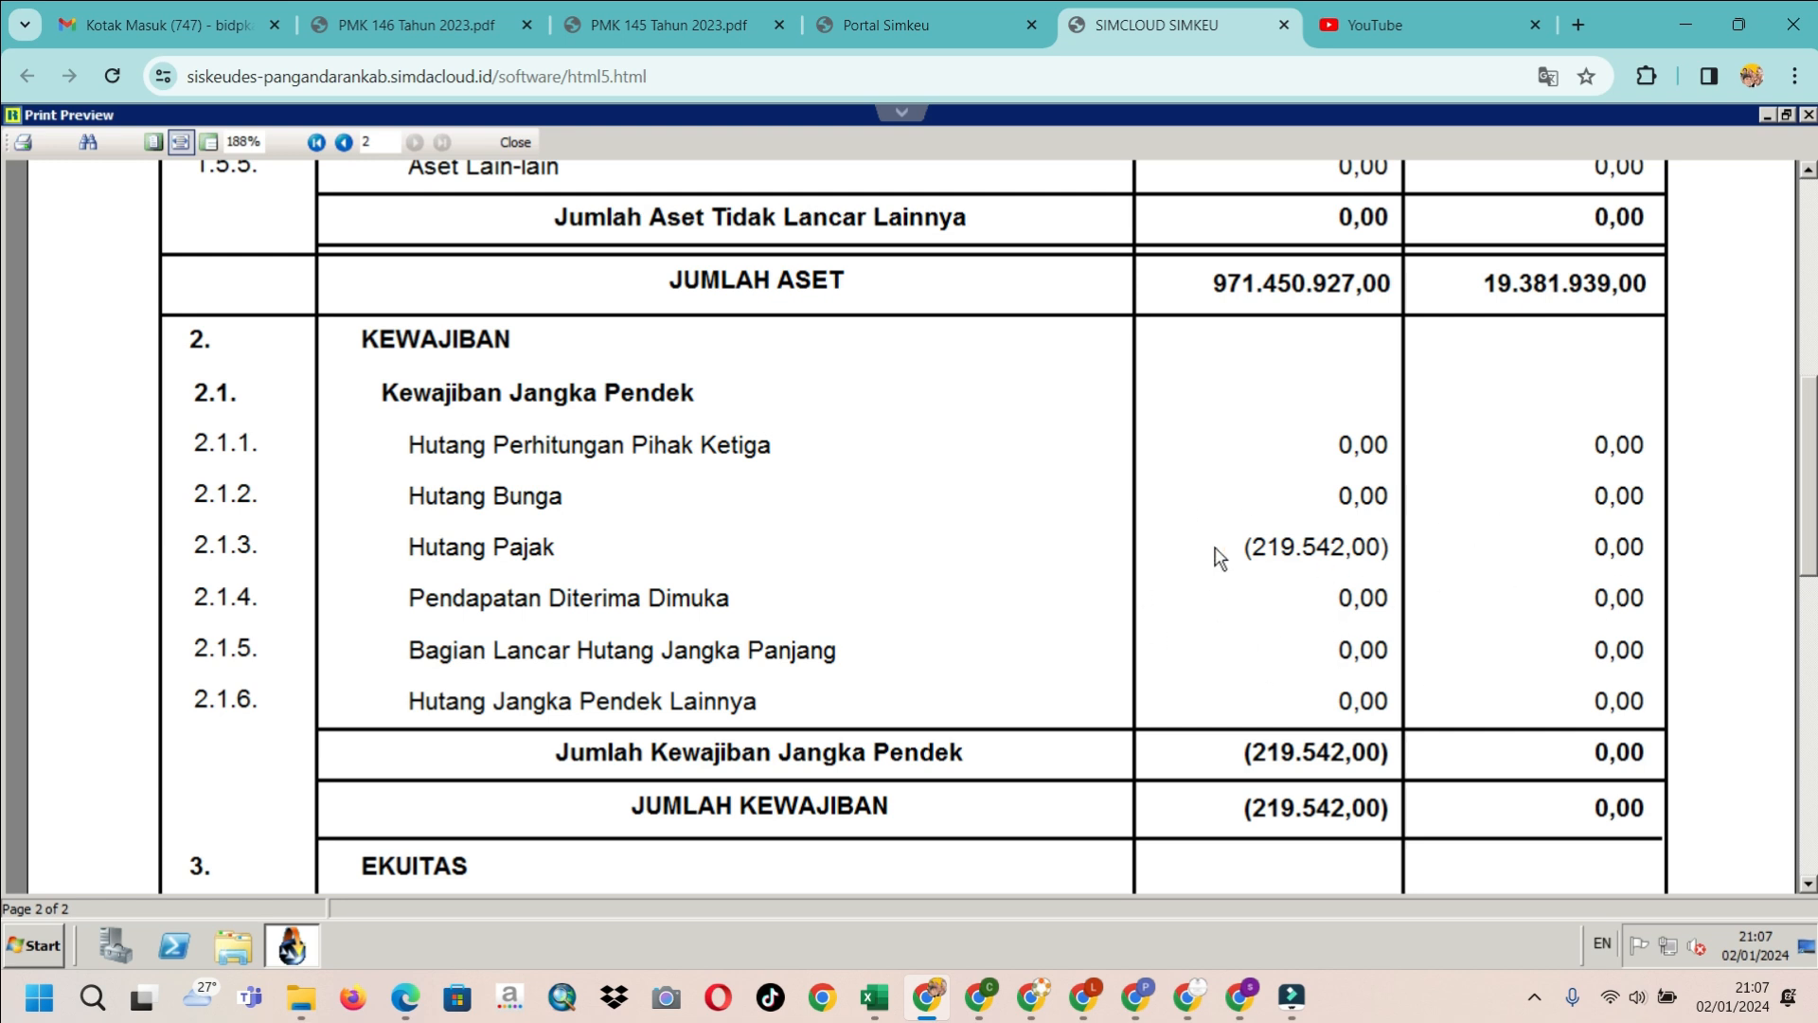
Examine the Kewajiban section of the Laporan Kekayaan Milik Desa, particularly Hutang Pajak, and exit the report preview and form
{"action": "scroll", "coordinate": [899, 540], "scroll_direction": "up", "scroll_amount": 3}
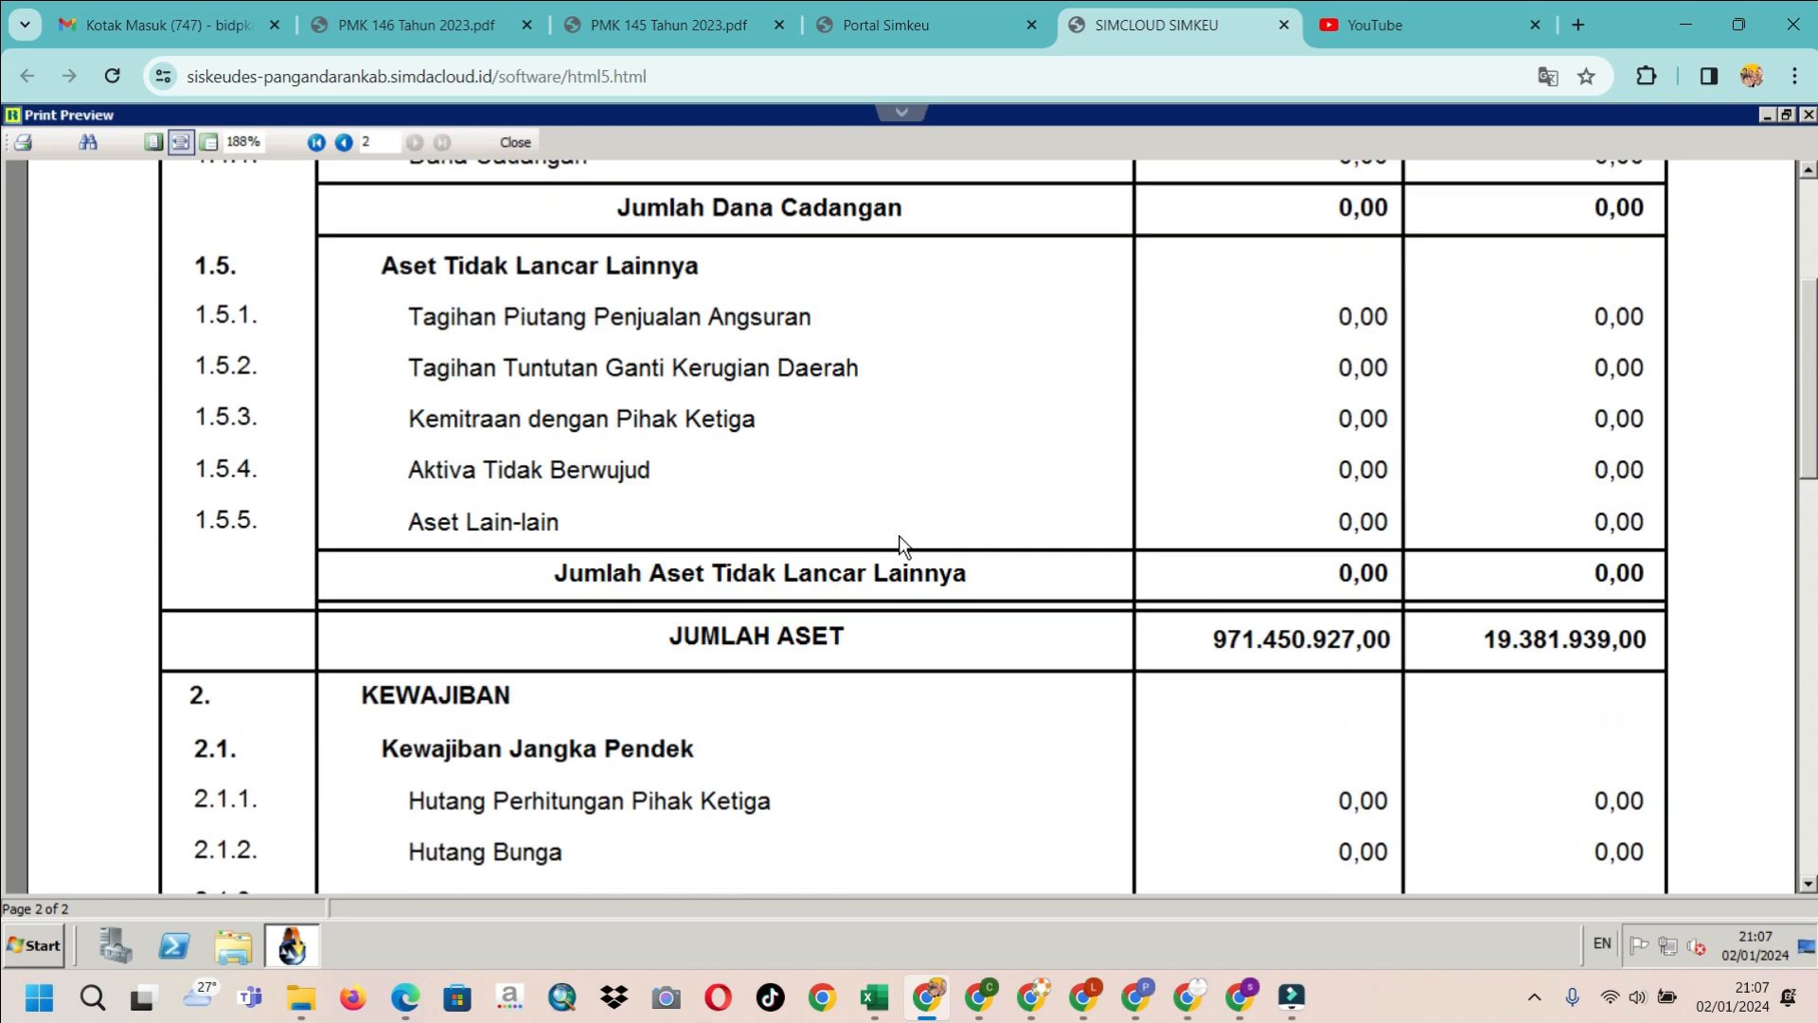
{"action": "scroll", "coordinate": [898, 538], "scroll_direction": "down", "scroll_amount": 2}
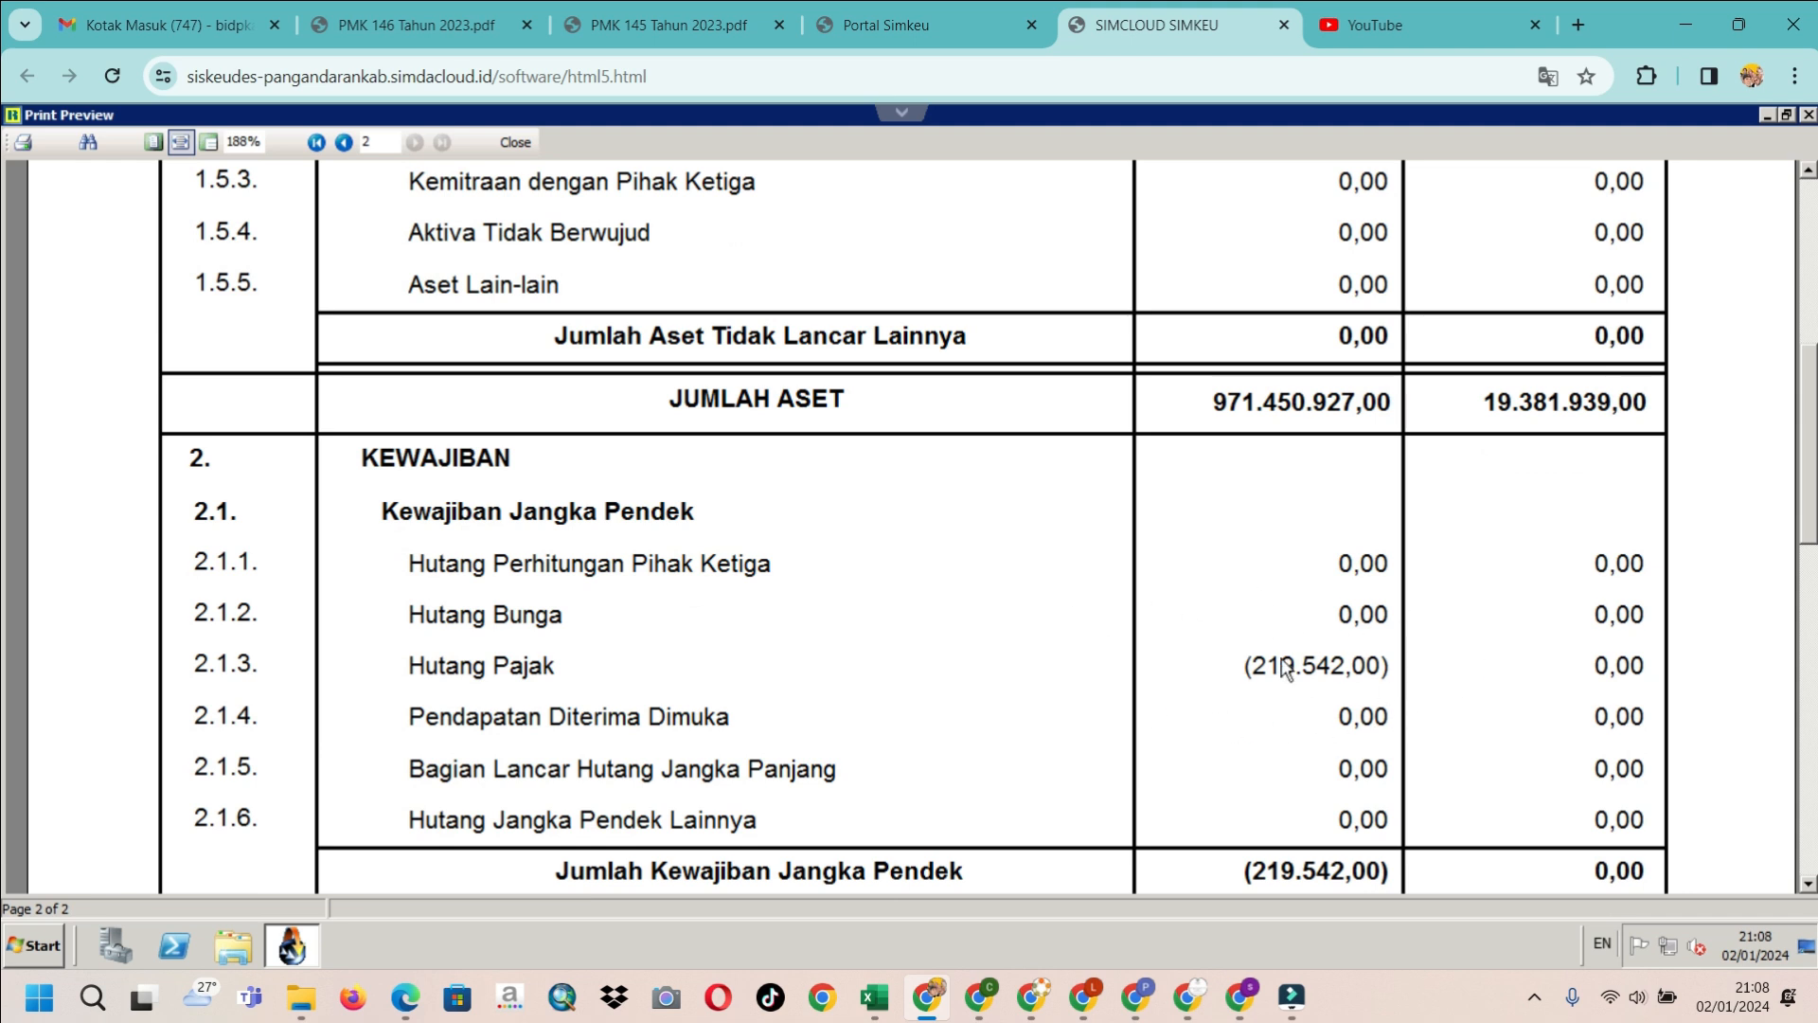
{"action": "left_click", "coordinate": [521, 143]}
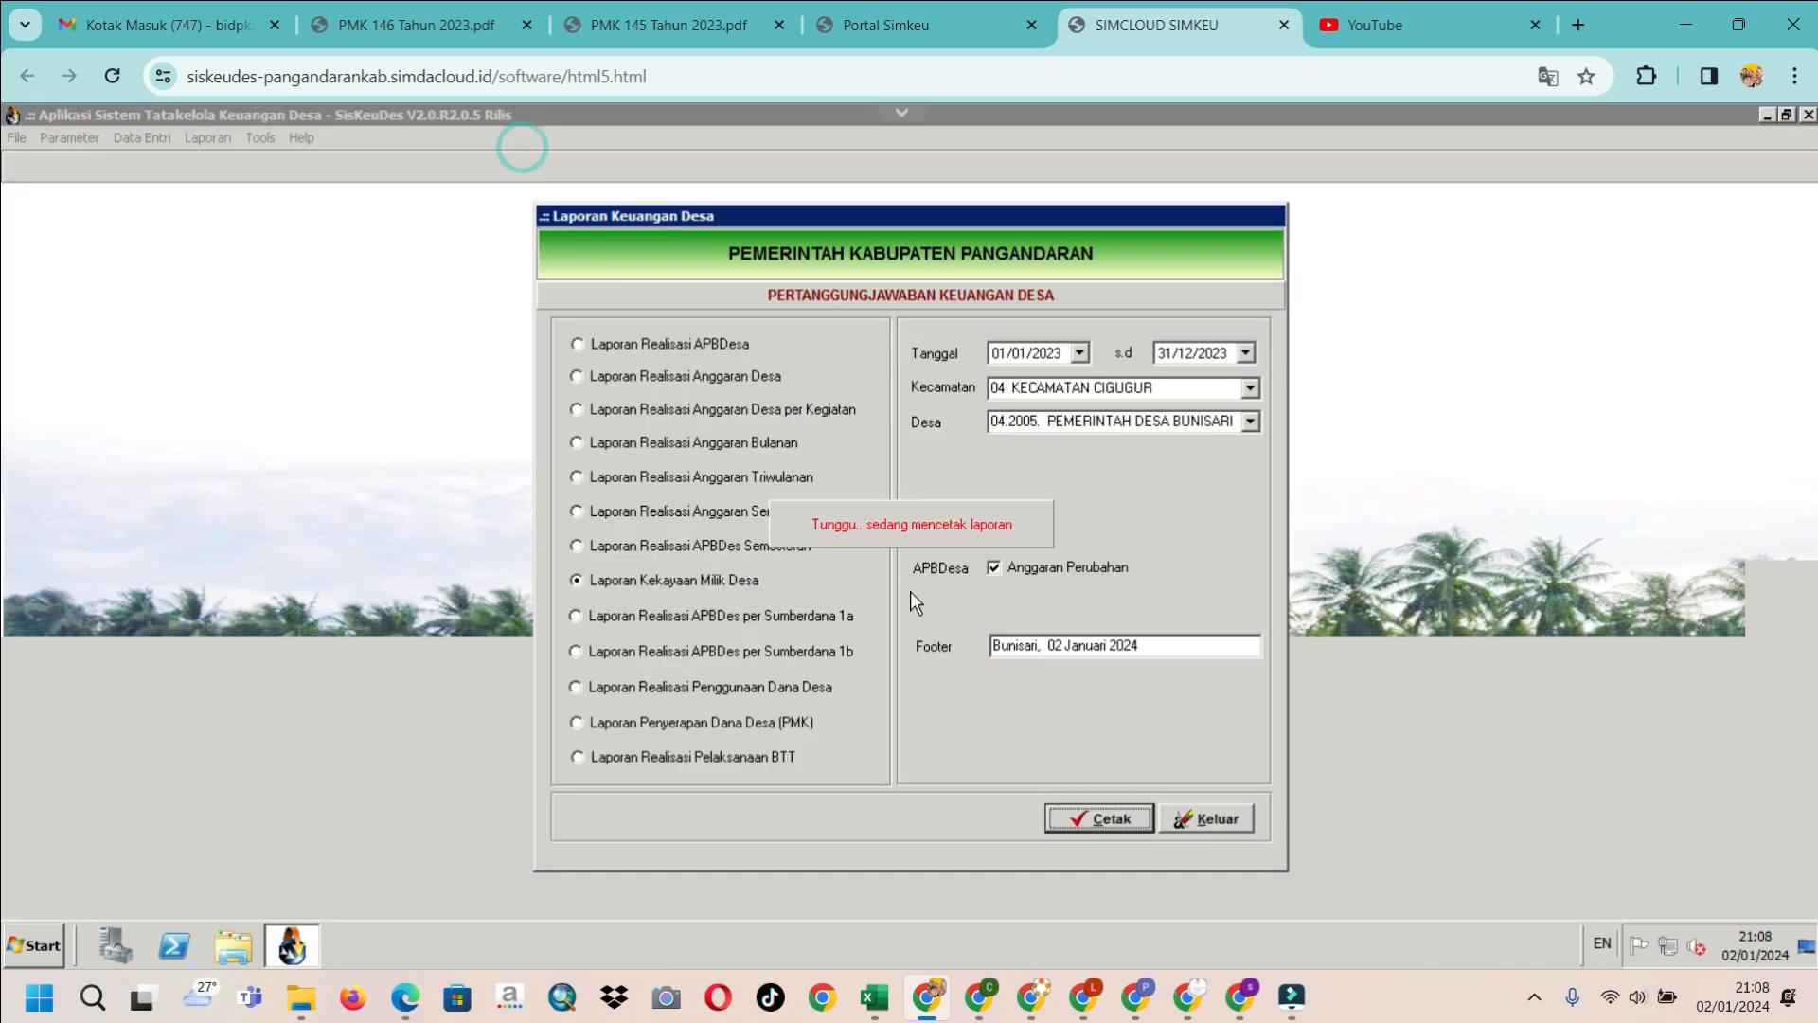
{"action": "left_click", "coordinate": [1188, 818]}
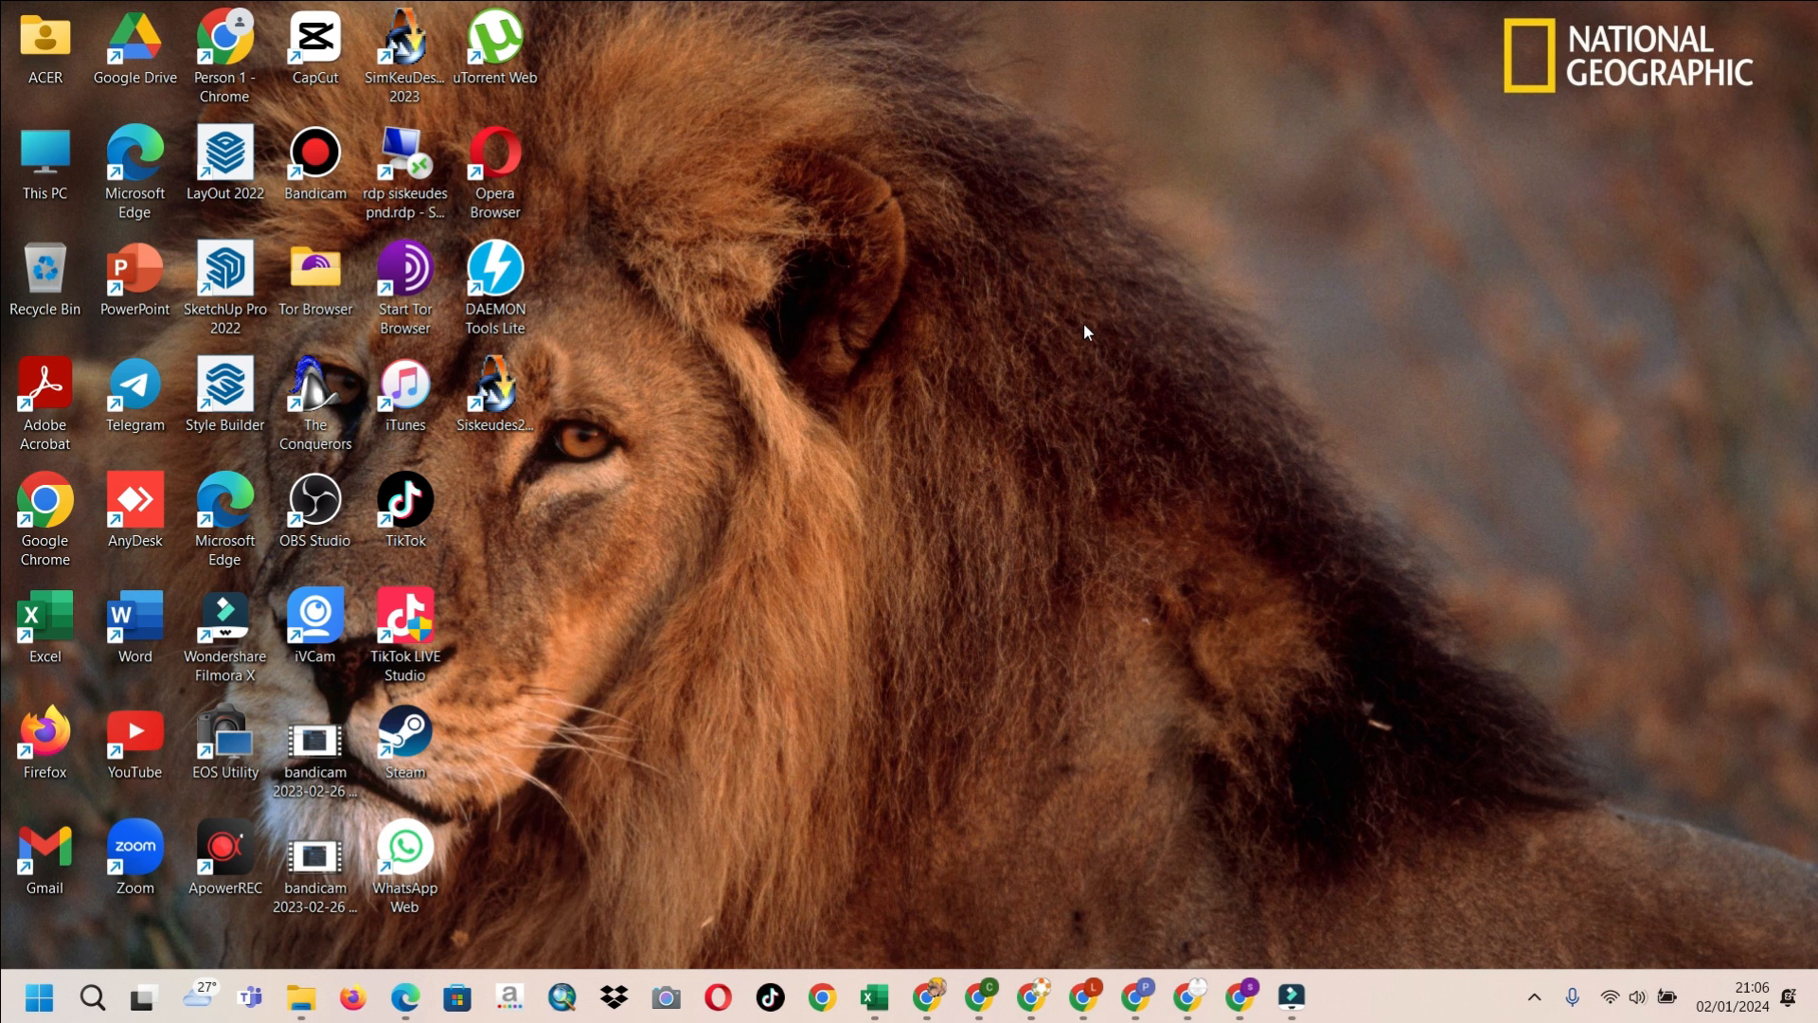
Switch to SisKeuDes in Chrome and open the Pertanggungjawaban report form
{"action": "left_click", "coordinate": [933, 996]}
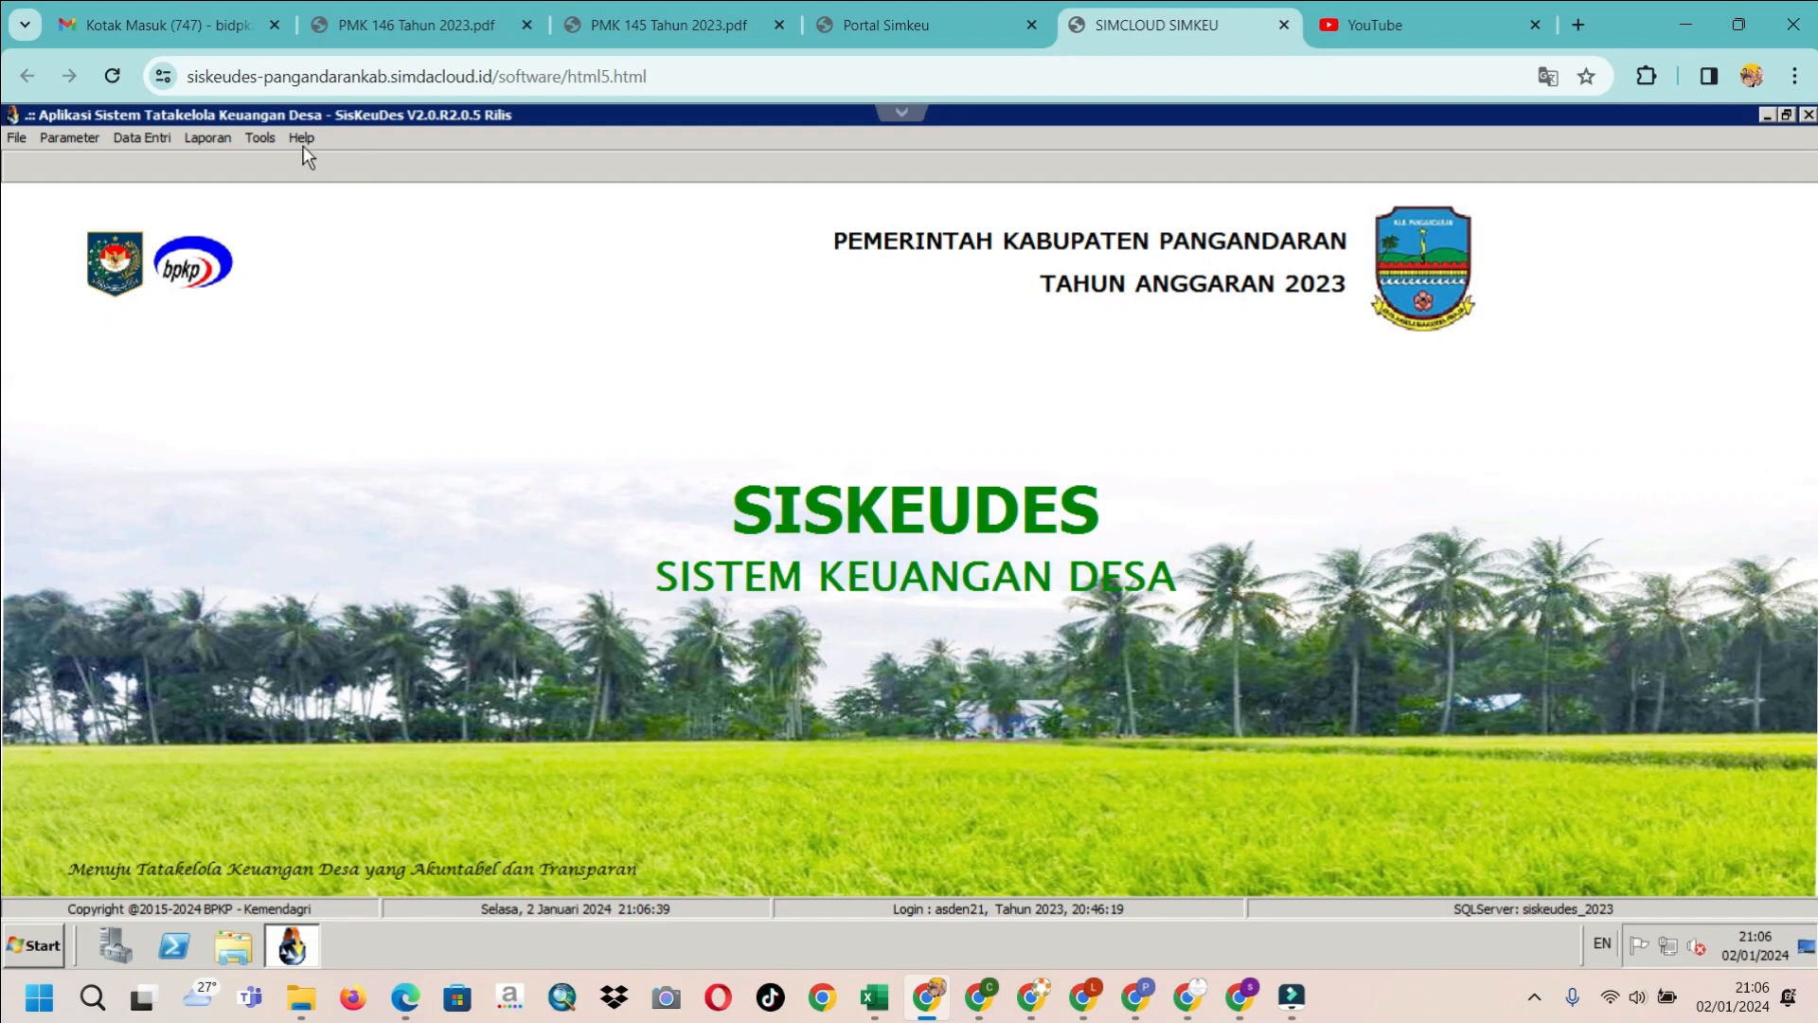
{"action": "left_click", "coordinate": [210, 138]}
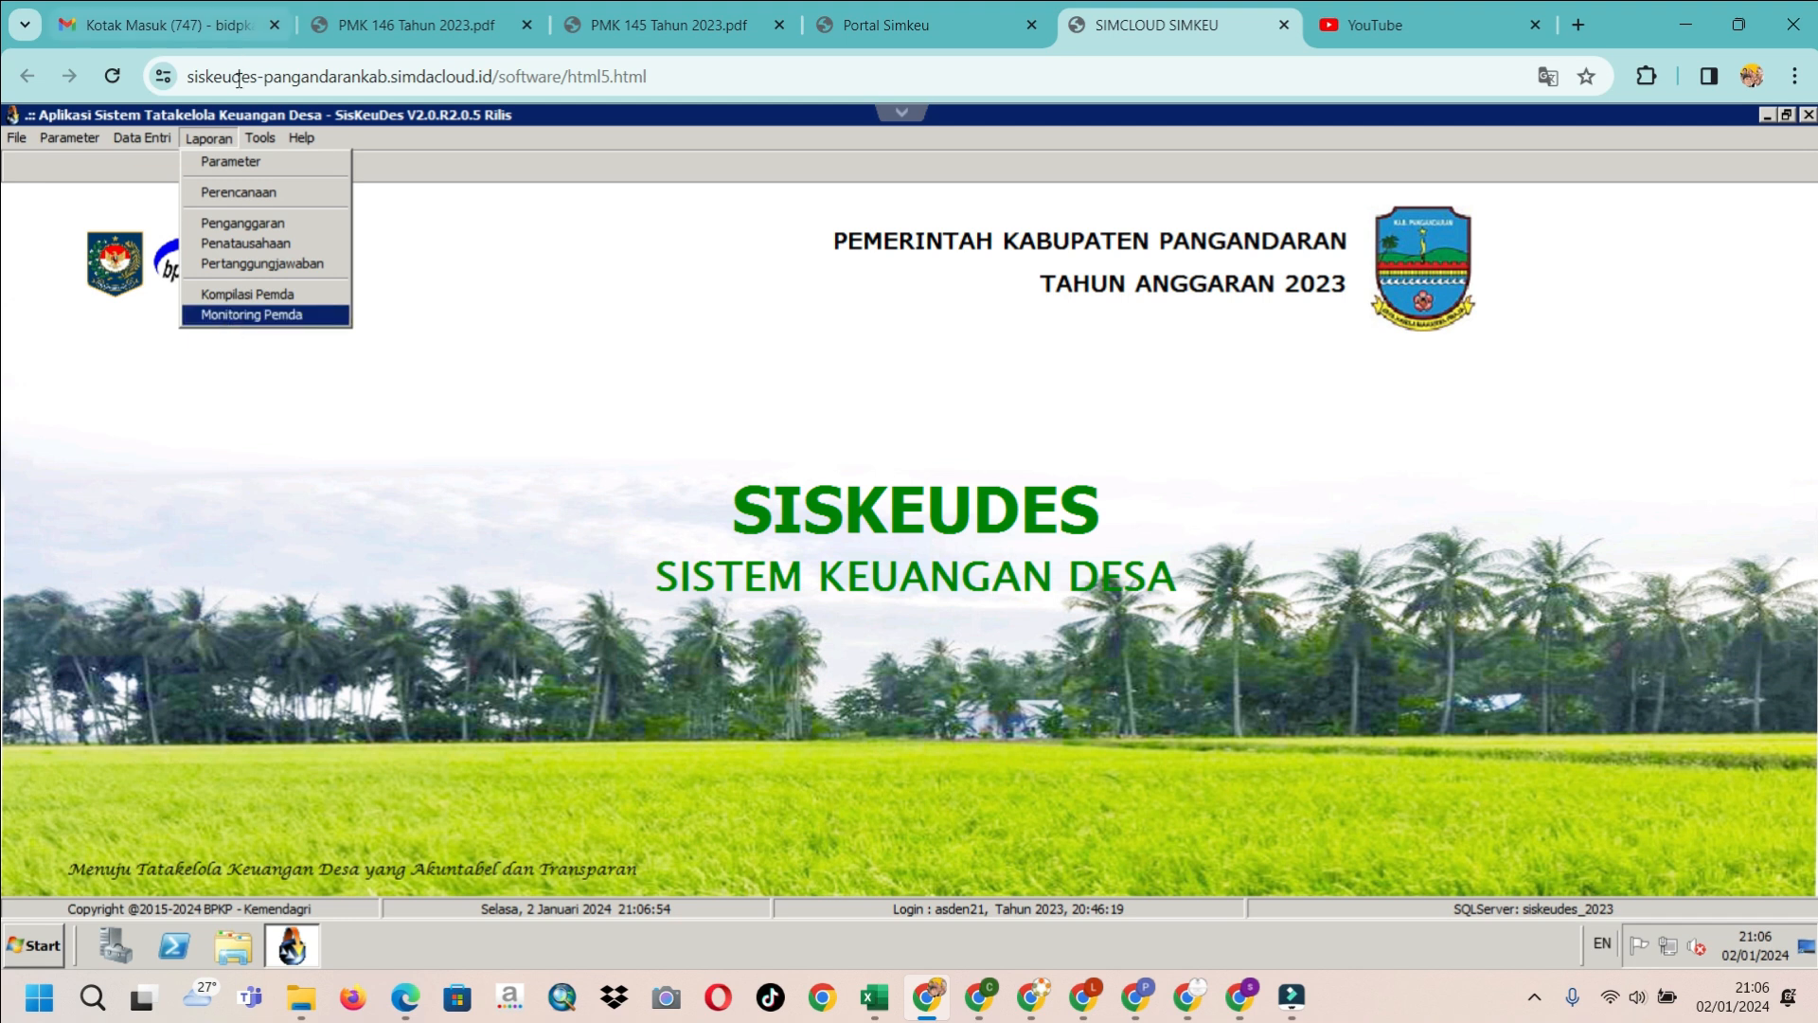
{"action": "key", "text": "Right"}
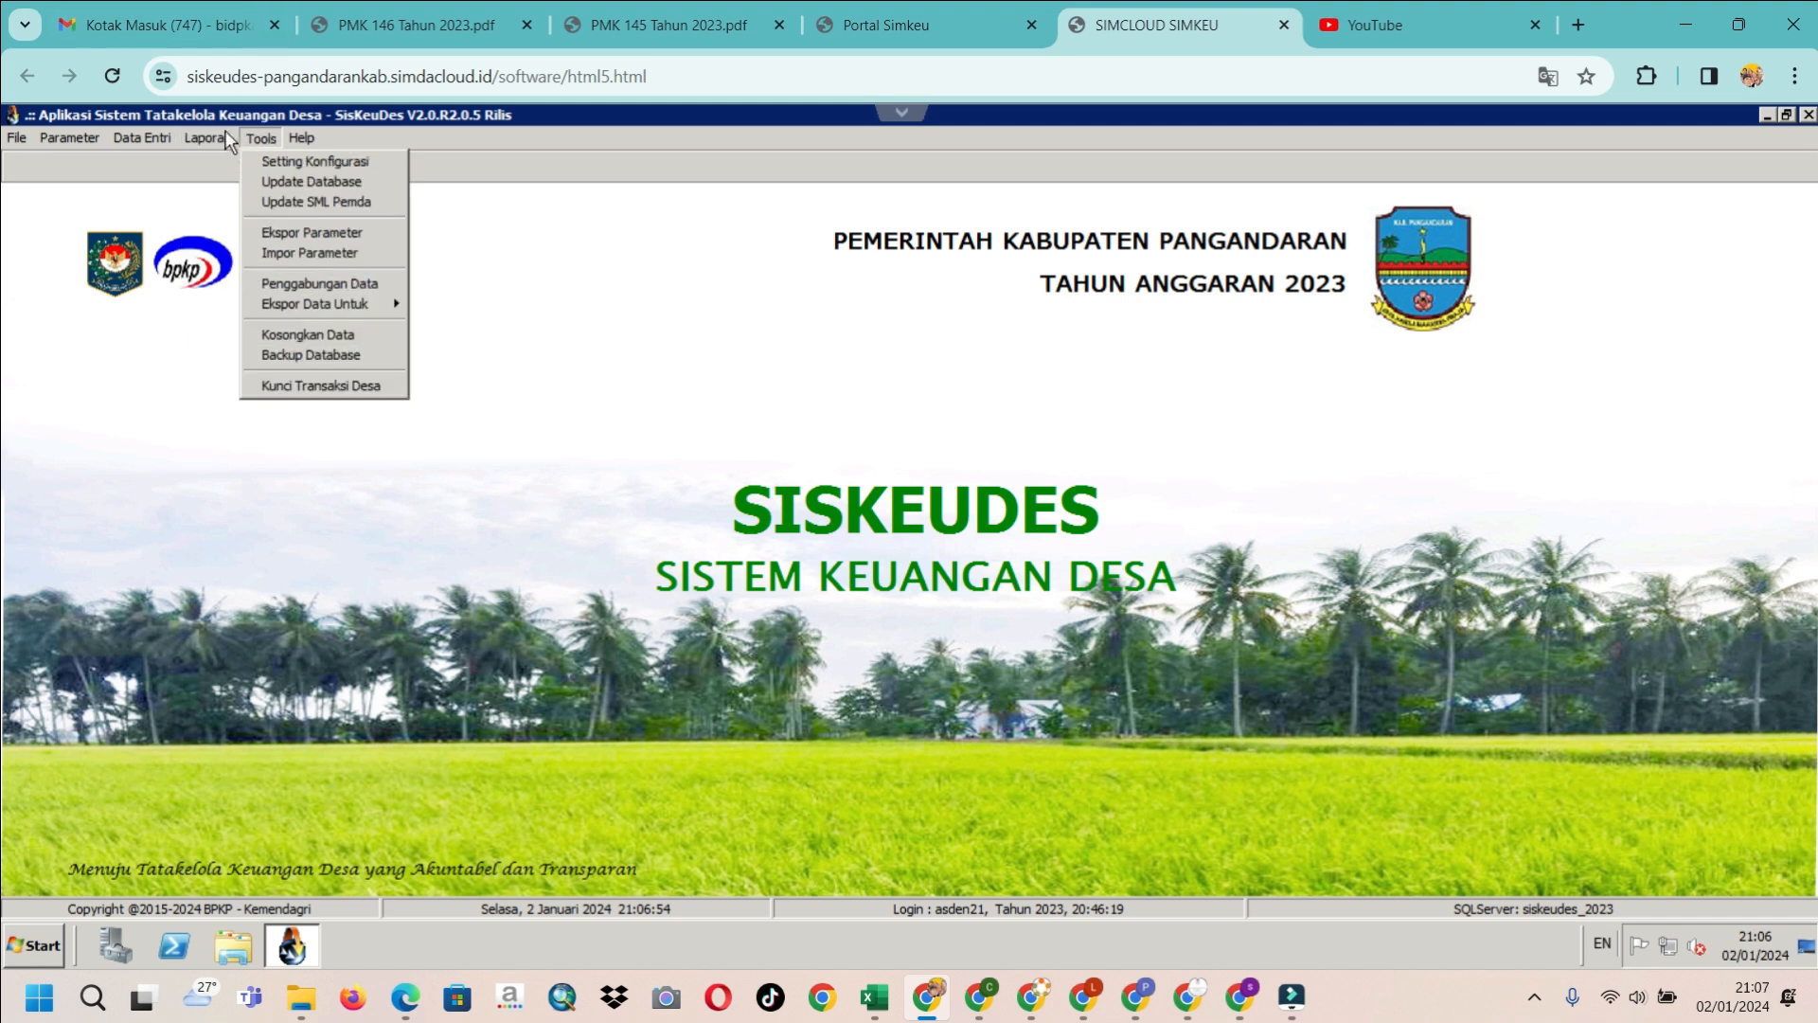
{"action": "left_click", "coordinate": [221, 134]}
{"action": "left_click", "coordinate": [289, 263]}
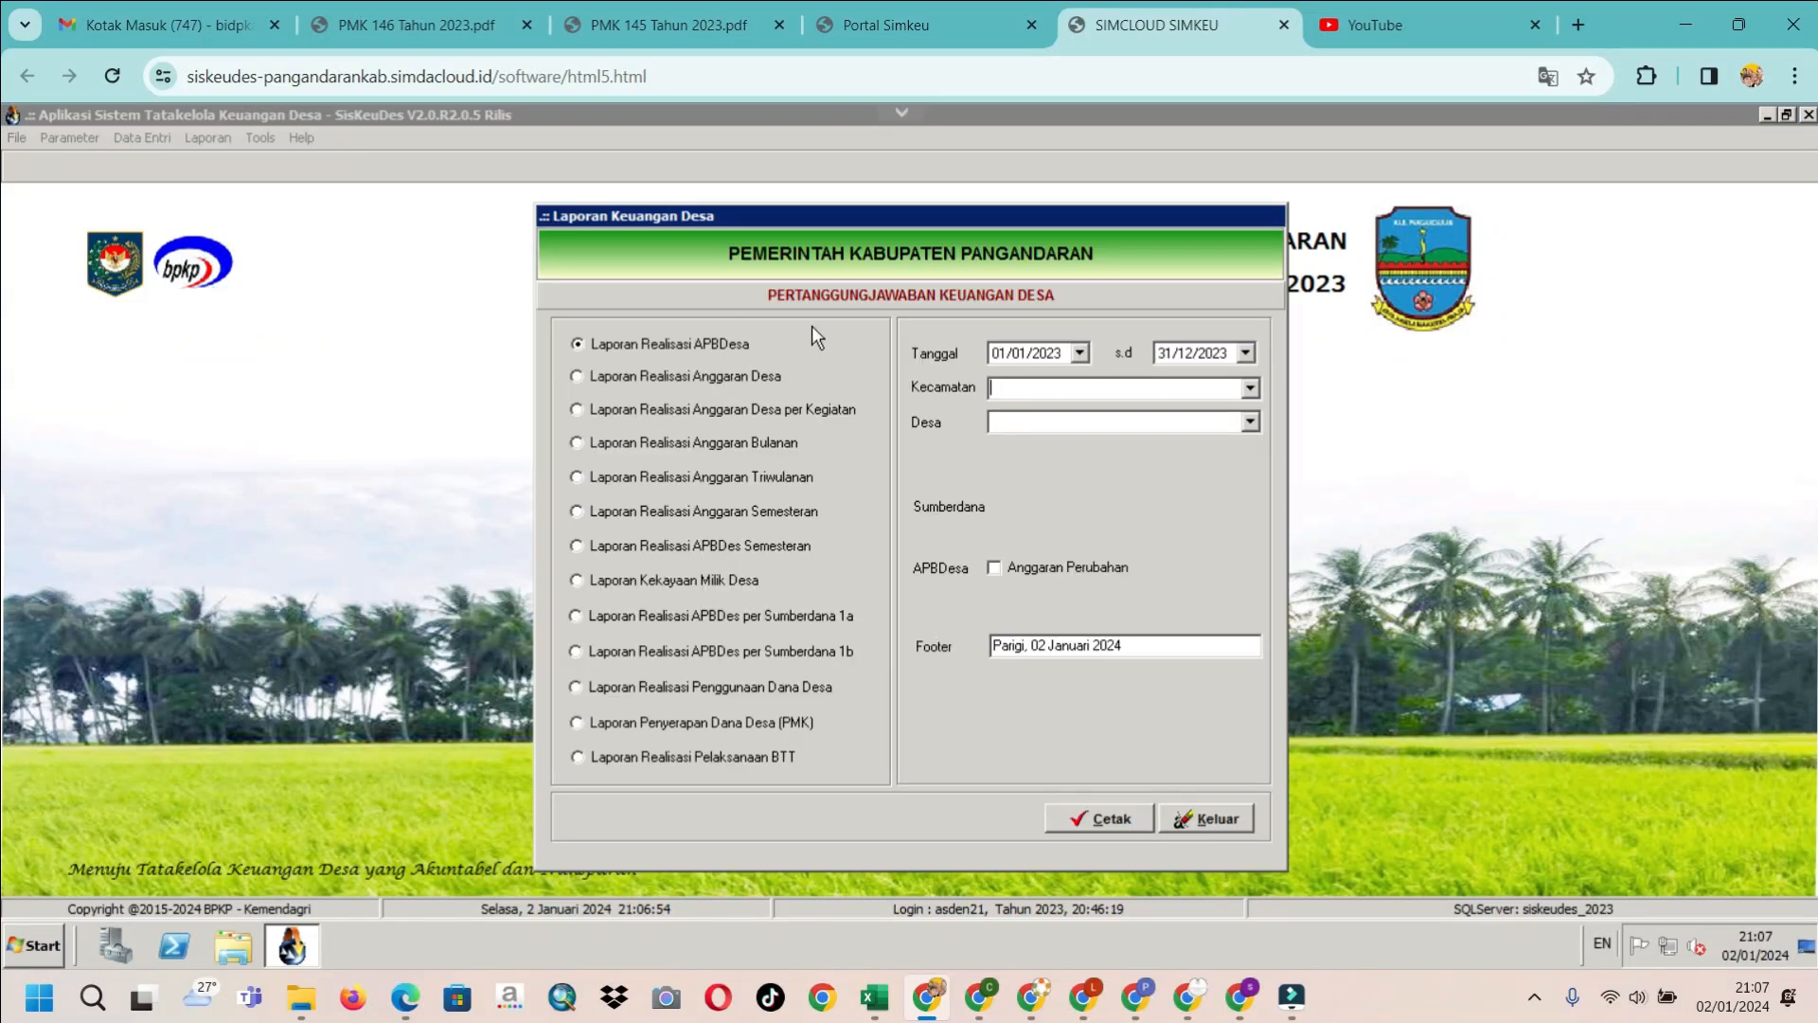
Generate the Laporan Kekayaan Milik Desa for 04 KECAMATAN CIGUGUR, 04.2005 PEMERINTAH DESA BUNISARI, with Anggaran Perubahan enabled
{"action": "left_click", "coordinate": [1241, 390]}
{"action": "left_click", "coordinate": [1163, 458]}
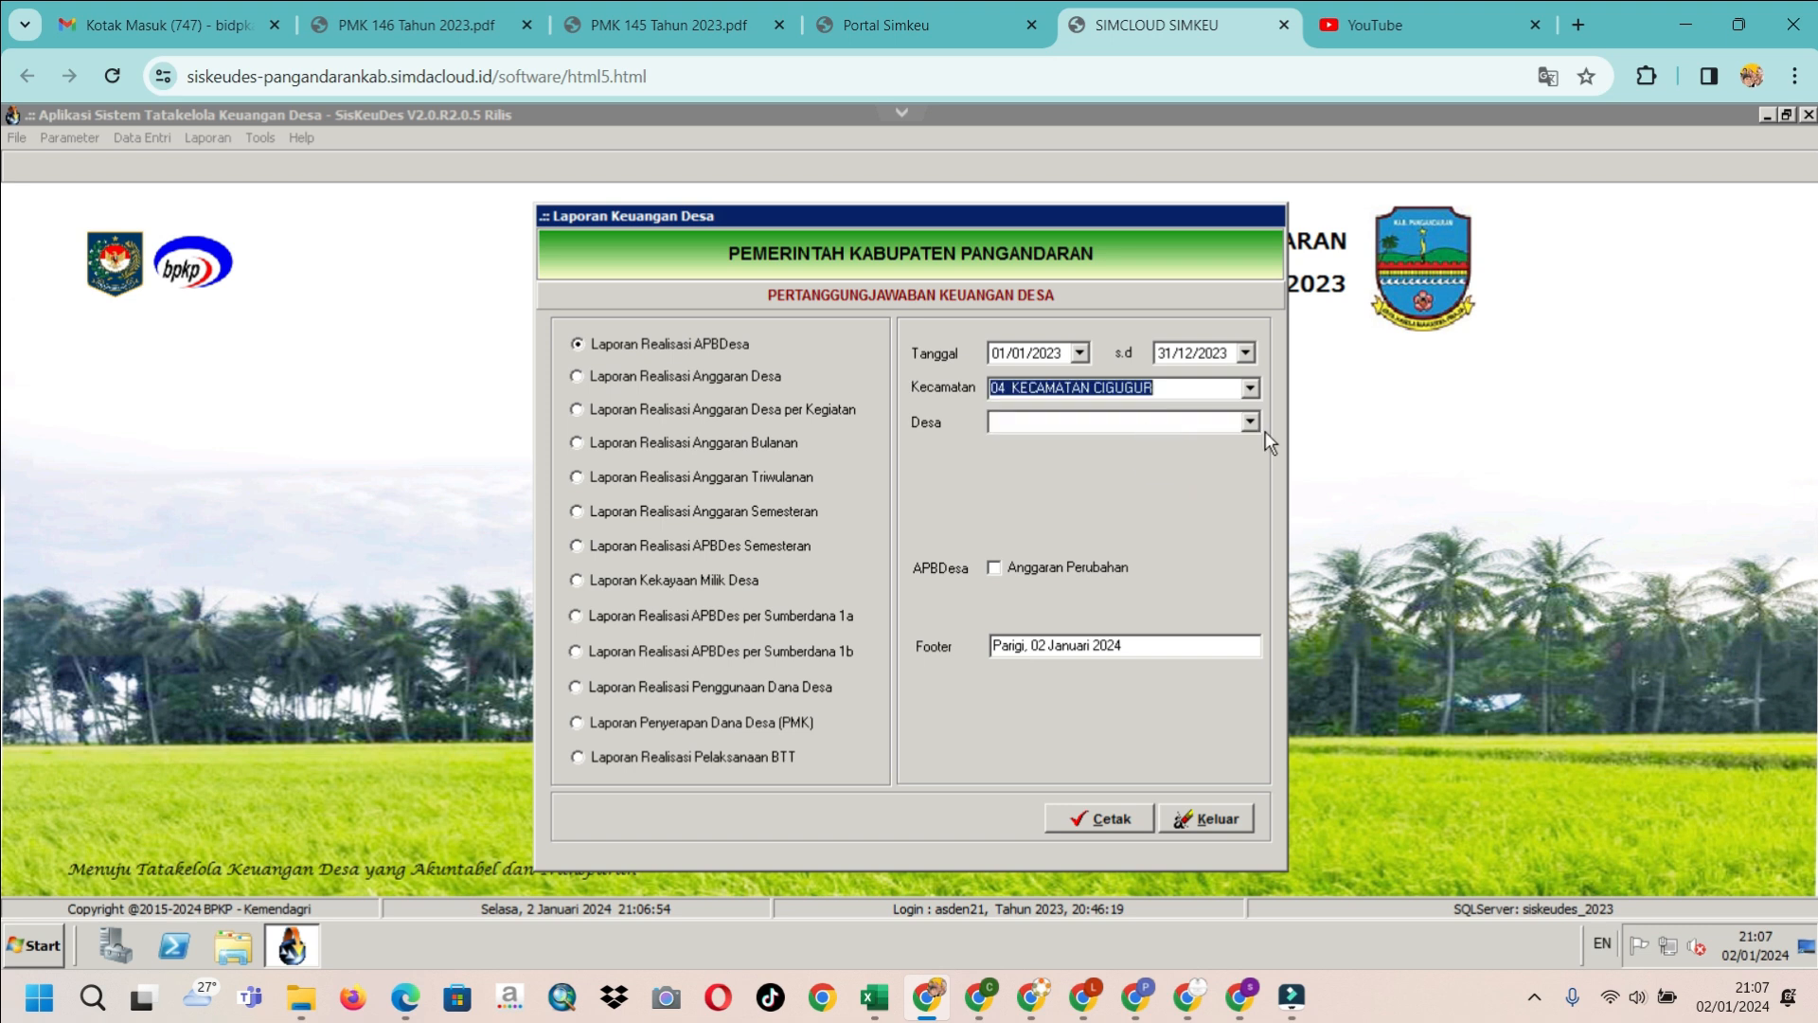
{"action": "left_click", "coordinate": [1248, 420]}
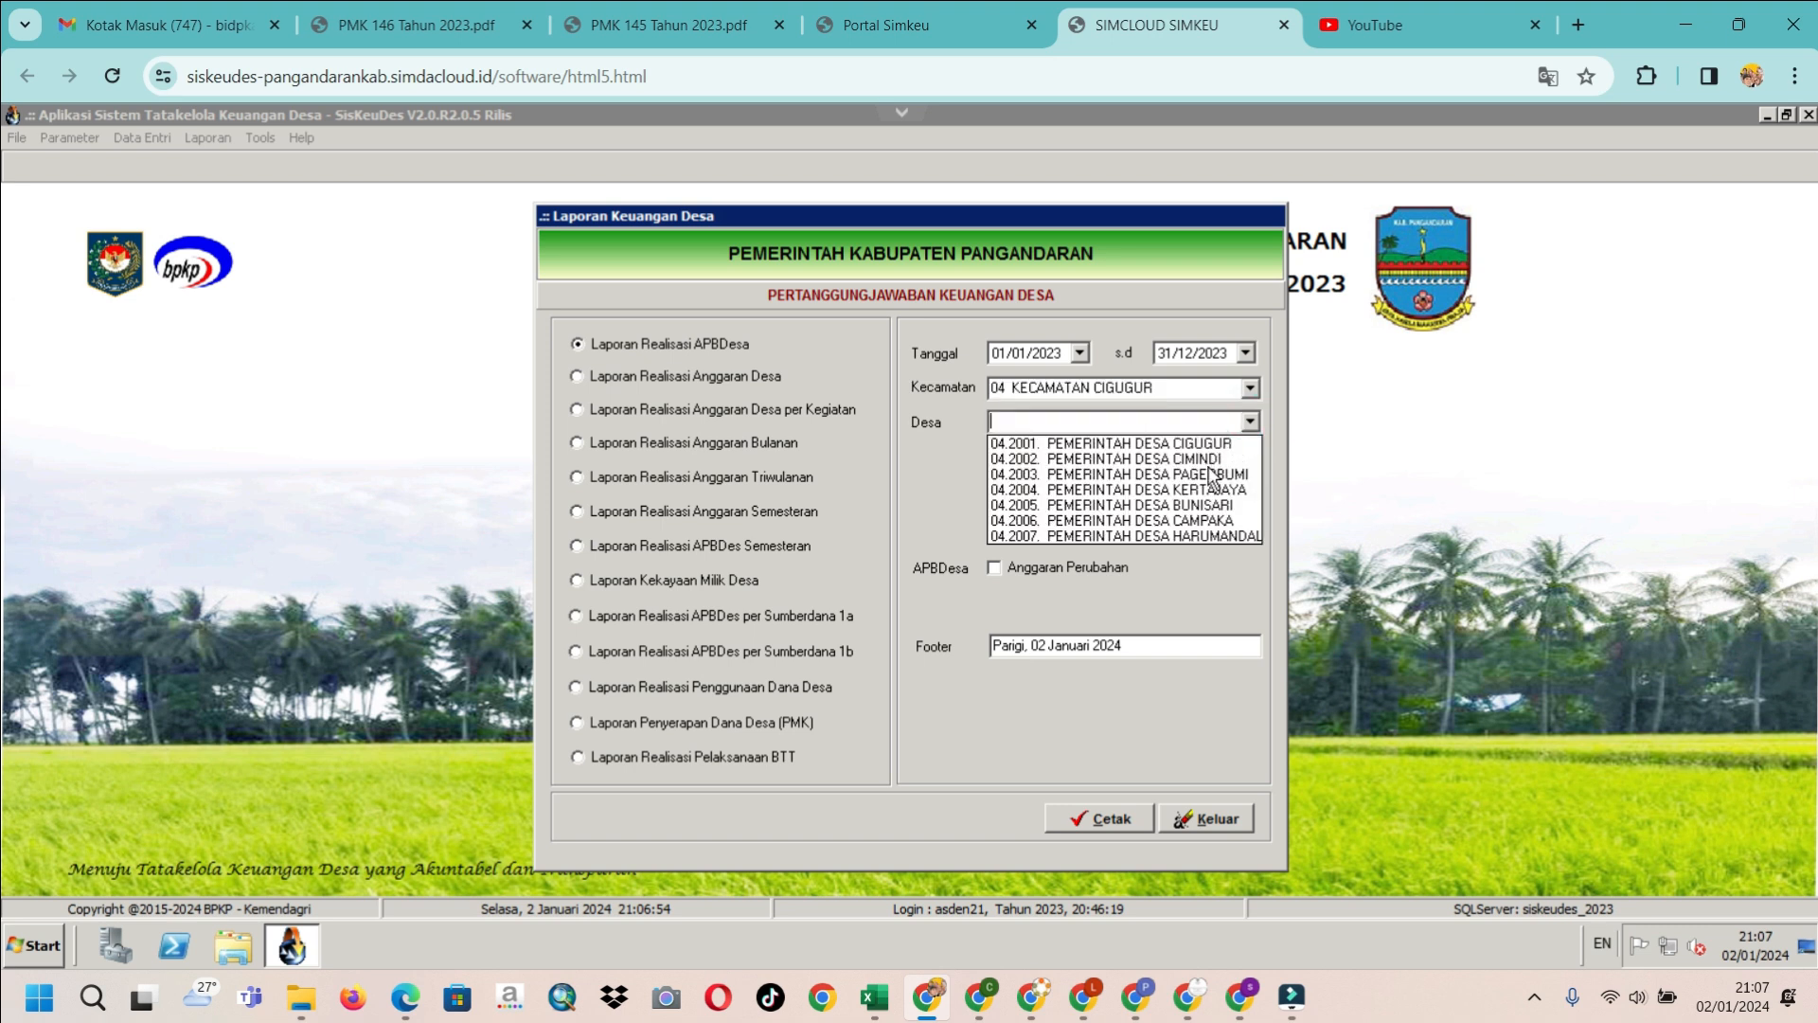
{"action": "left_click", "coordinate": [1191, 504]}
{"action": "left_click", "coordinate": [996, 569]}
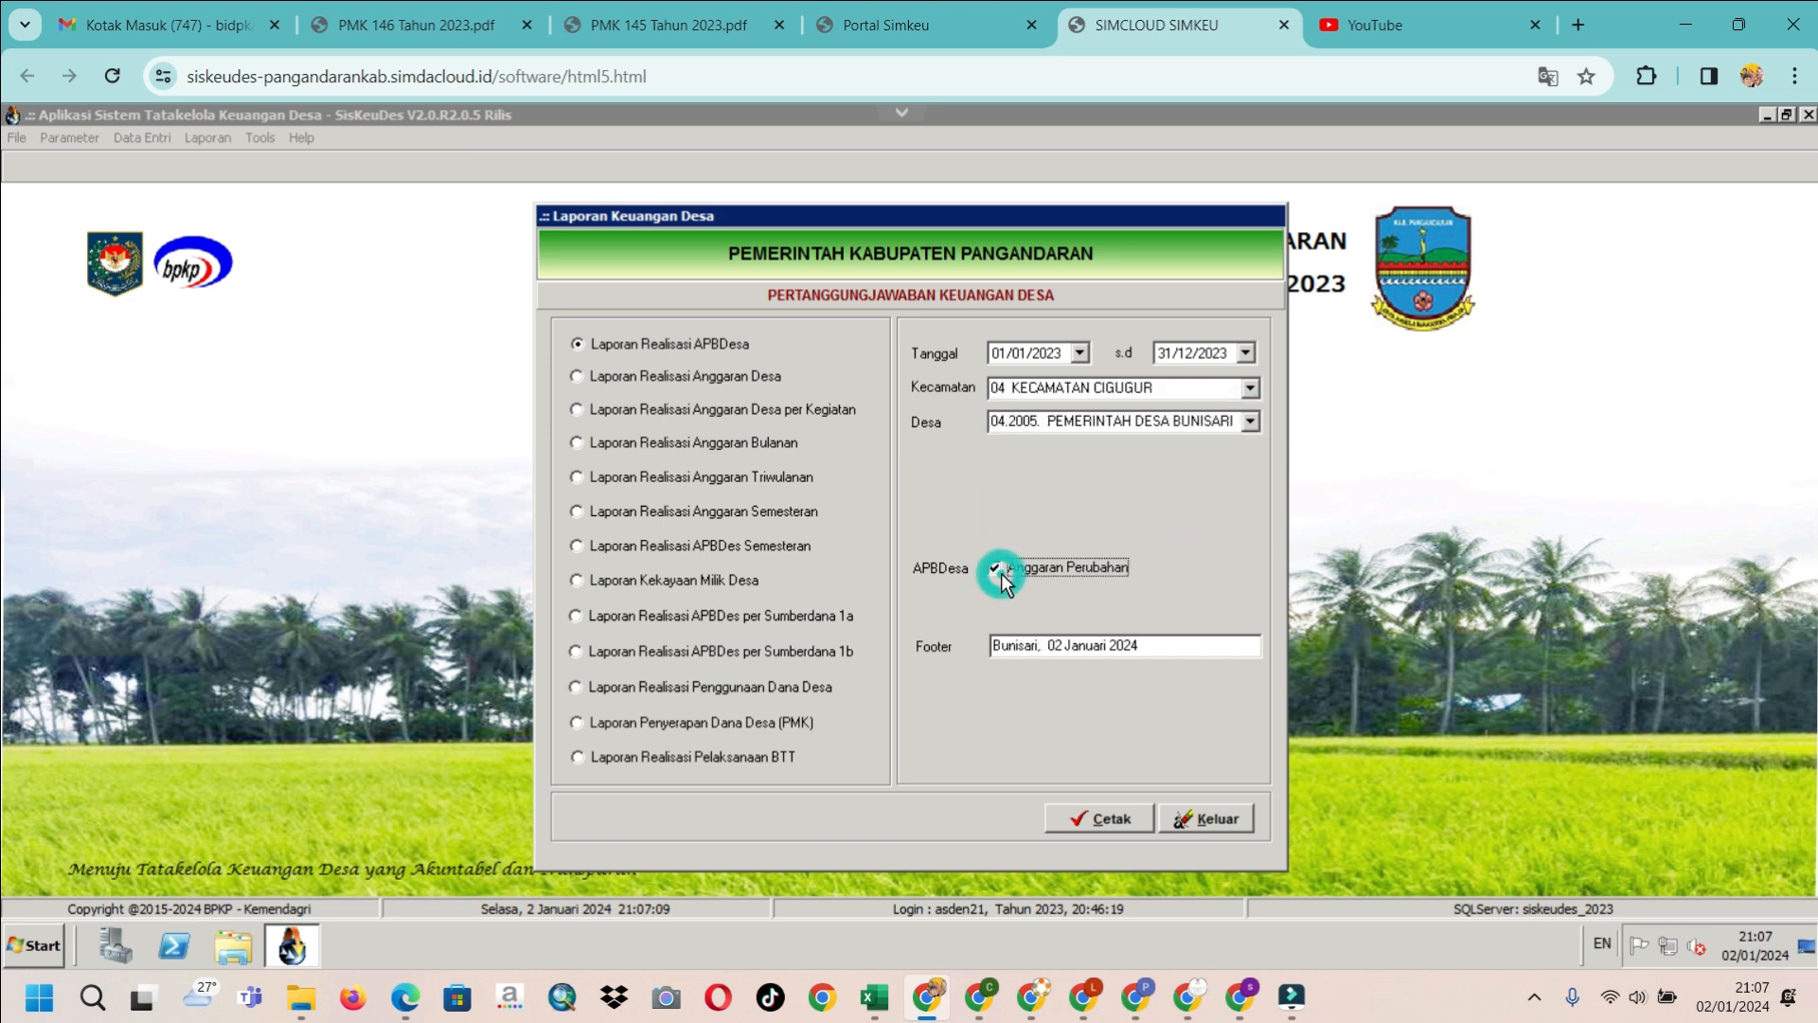
{"action": "left_click", "coordinate": [729, 581]}
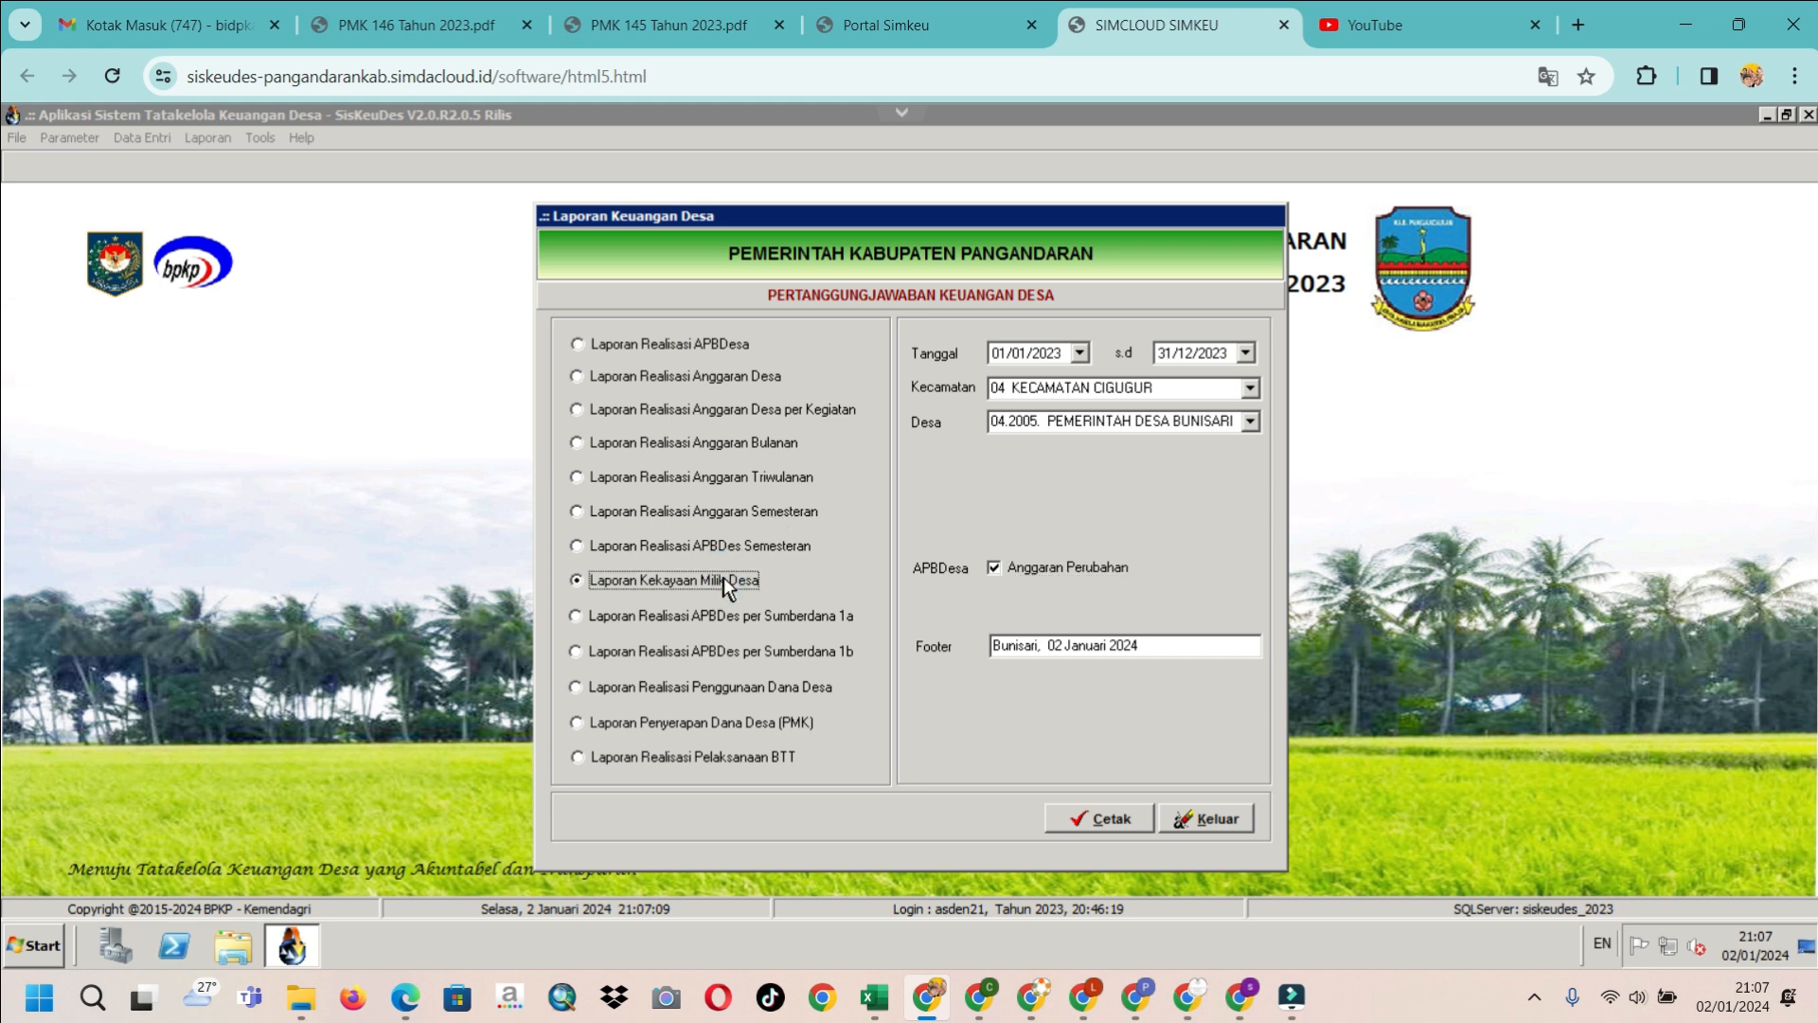
{"action": "left_click", "coordinate": [1077, 817]}
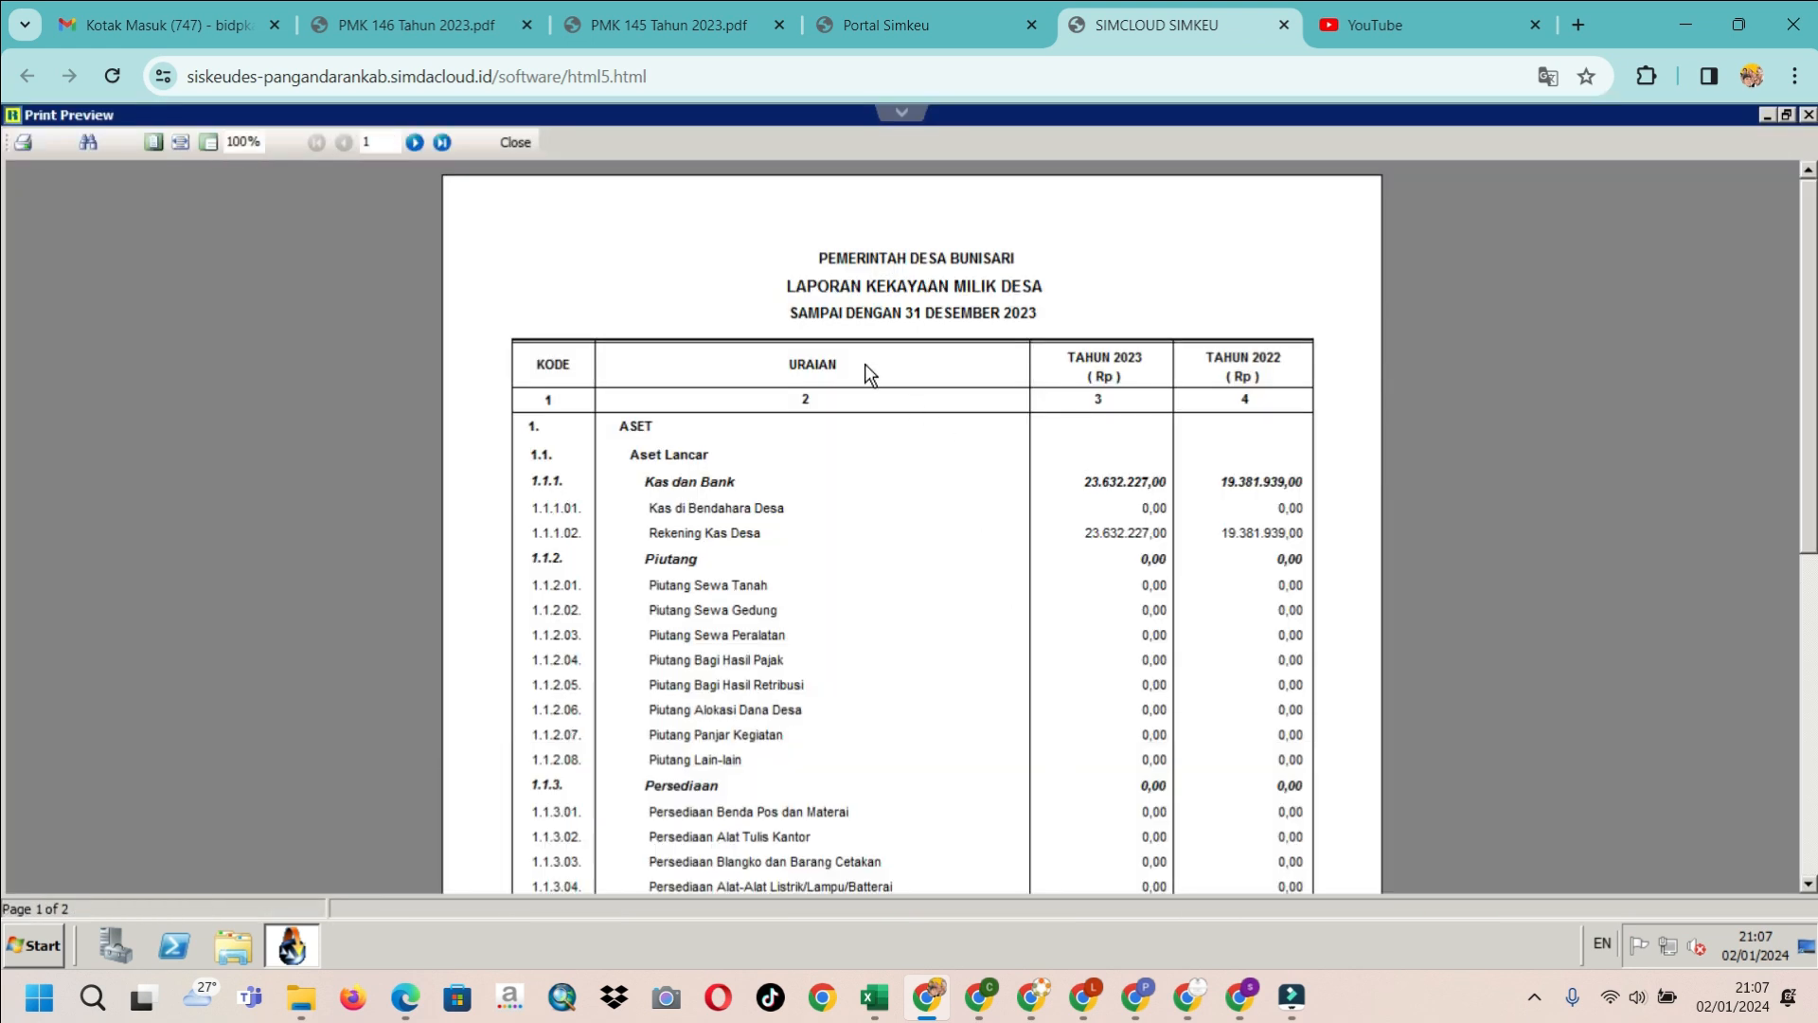
Enlarge the report preview to page width and examine the asset figures for 2023 and 2022 on the first page
{"action": "left_click", "coordinate": [178, 143]}
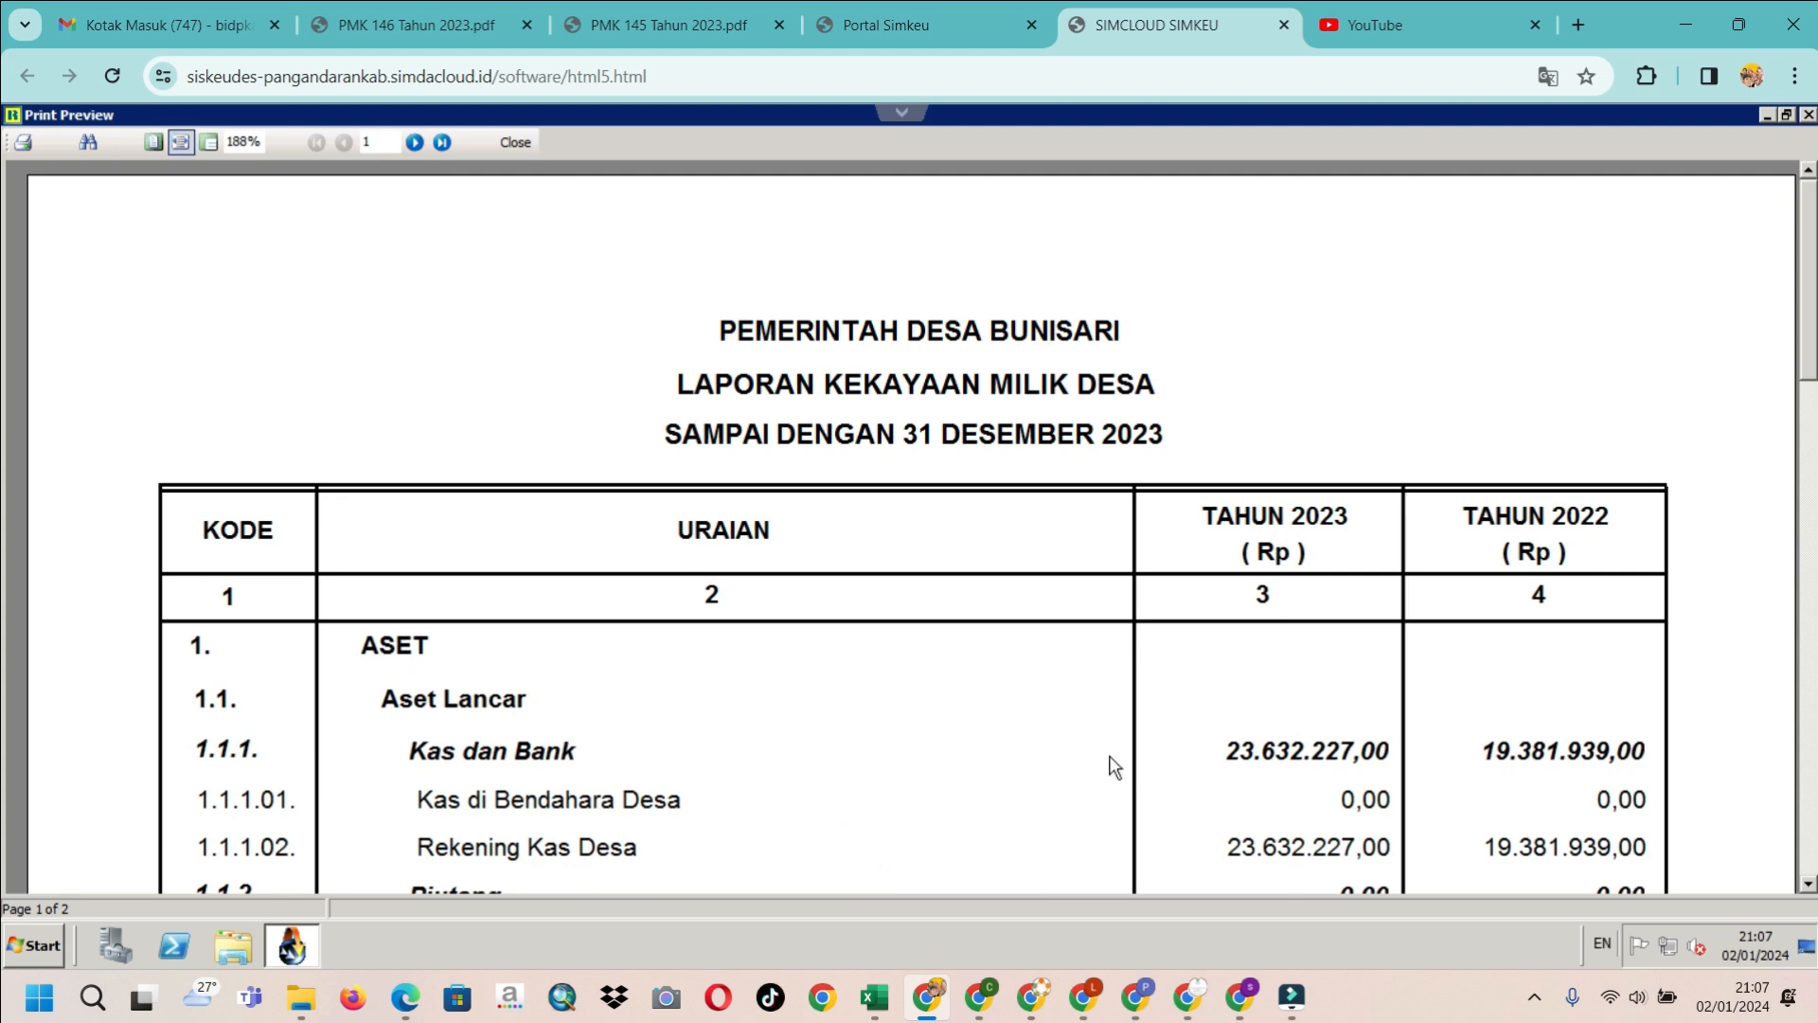
{"action": "scroll", "coordinate": [703, 435], "scroll_direction": "down", "scroll_amount": 3}
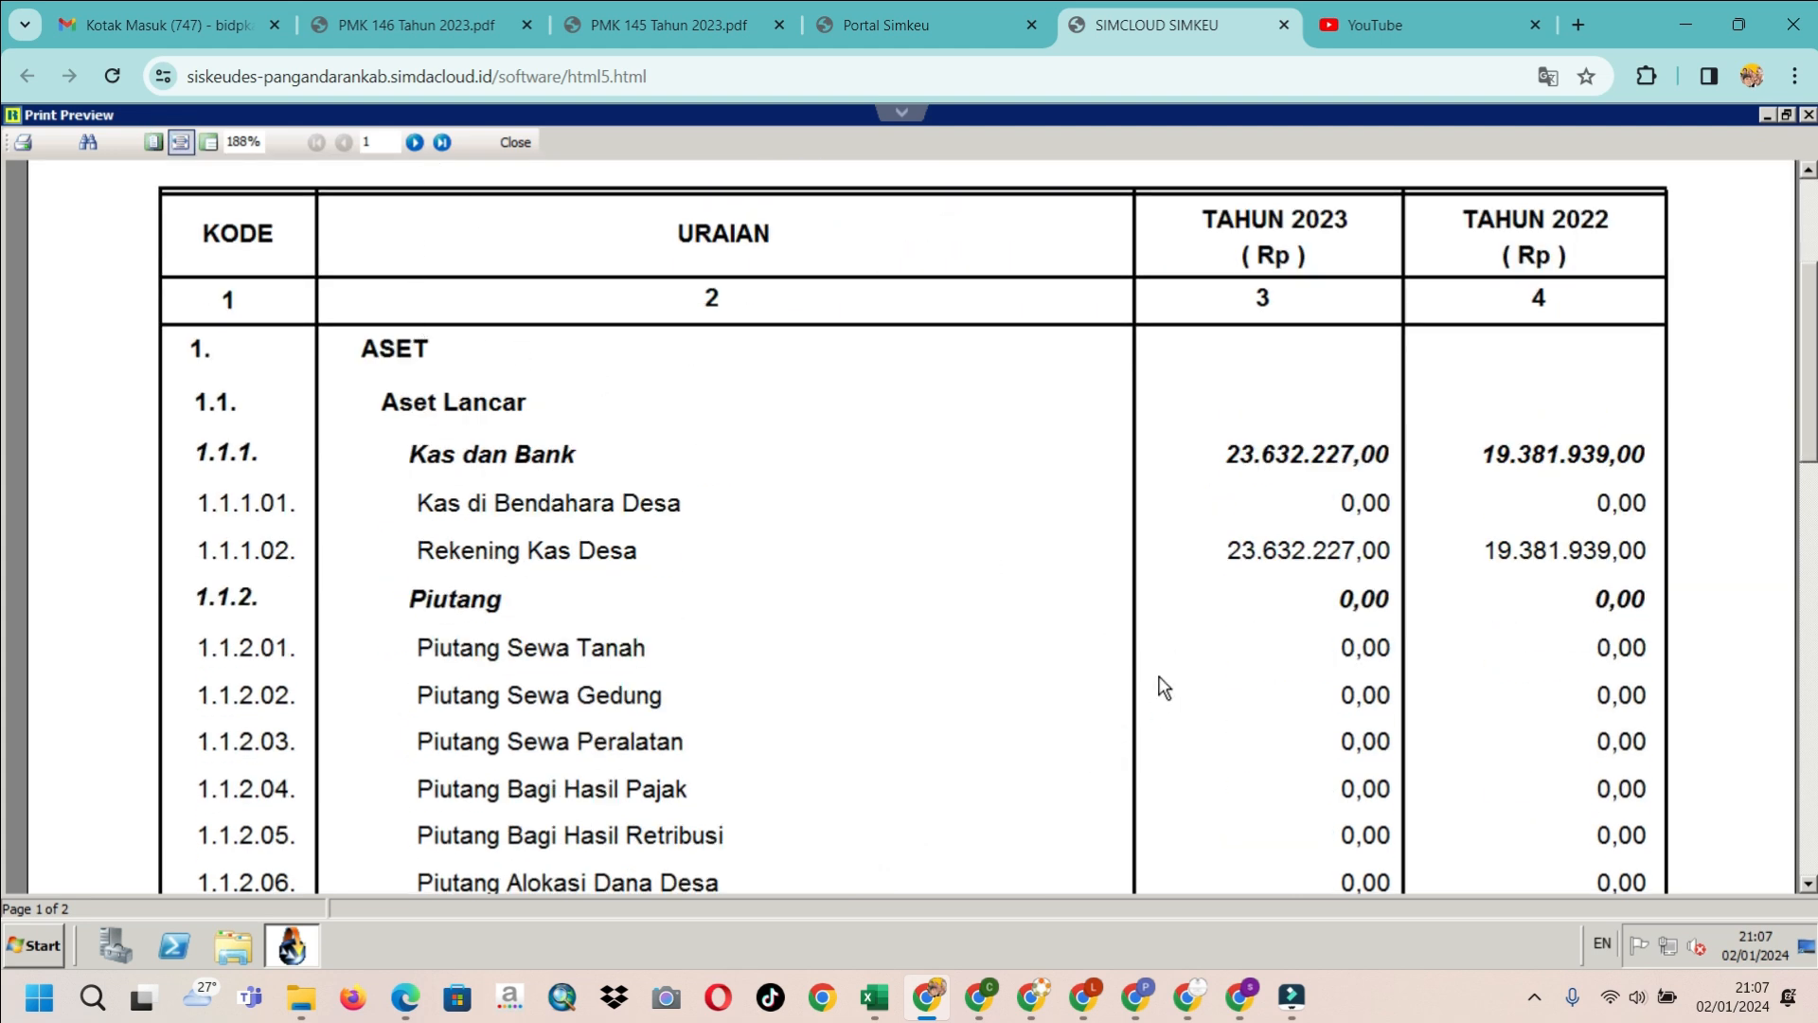
{"action": "scroll", "coordinate": [1163, 684], "scroll_direction": "down", "scroll_amount": 7}
{"action": "scroll", "coordinate": [1163, 684], "scroll_direction": "down", "scroll_amount": 5}
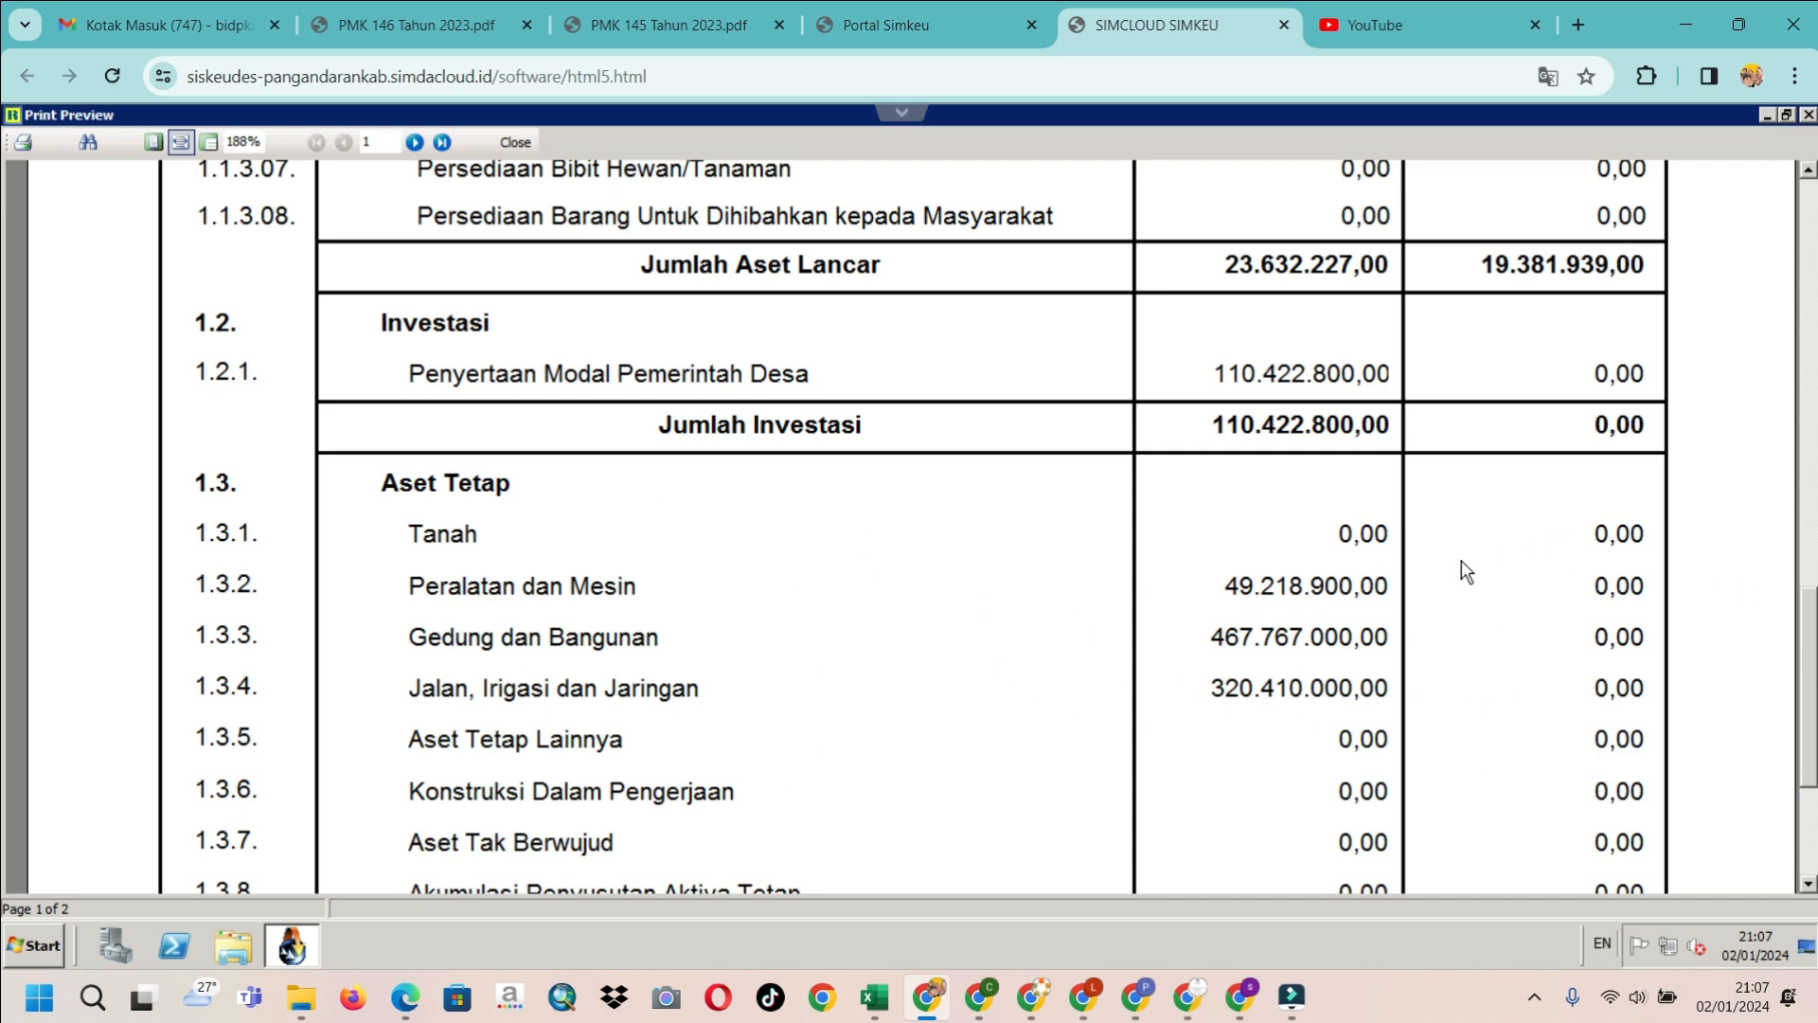
{"action": "scroll", "coordinate": [1675, 625], "scroll_direction": "up", "scroll_amount": 10}
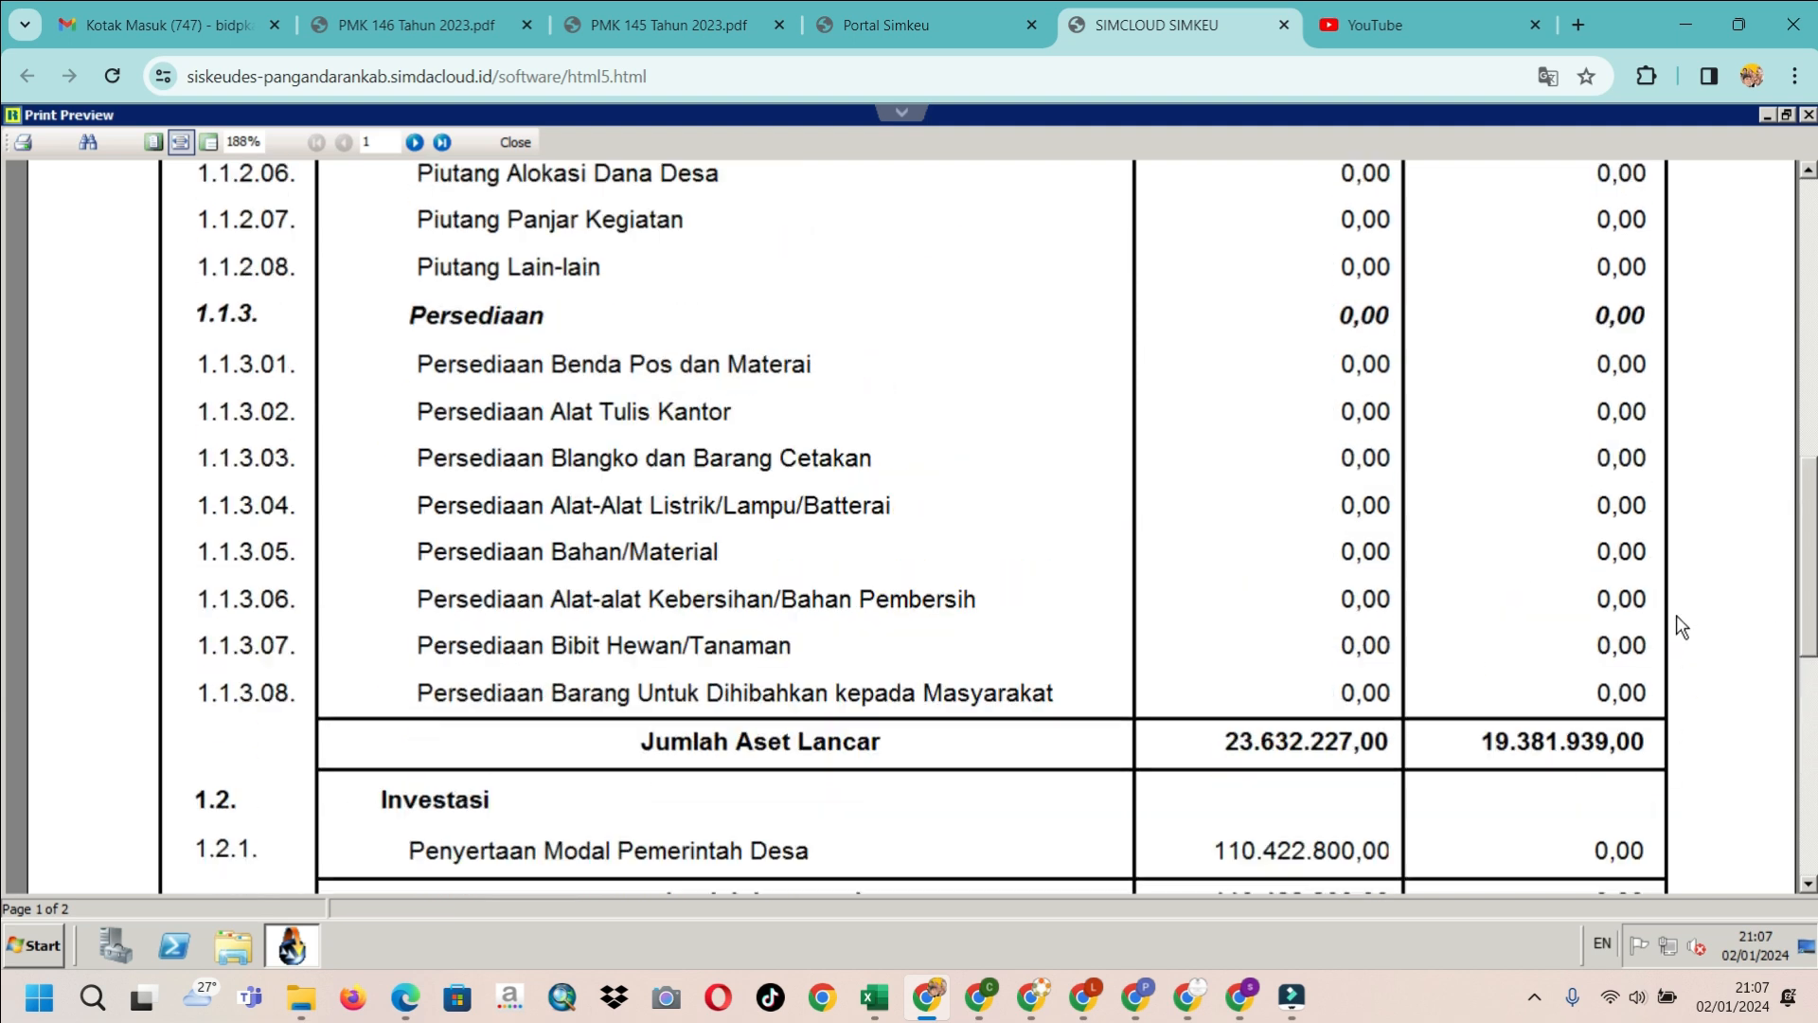
{"action": "scroll", "coordinate": [1678, 604], "scroll_direction": "up", "scroll_amount": 5}
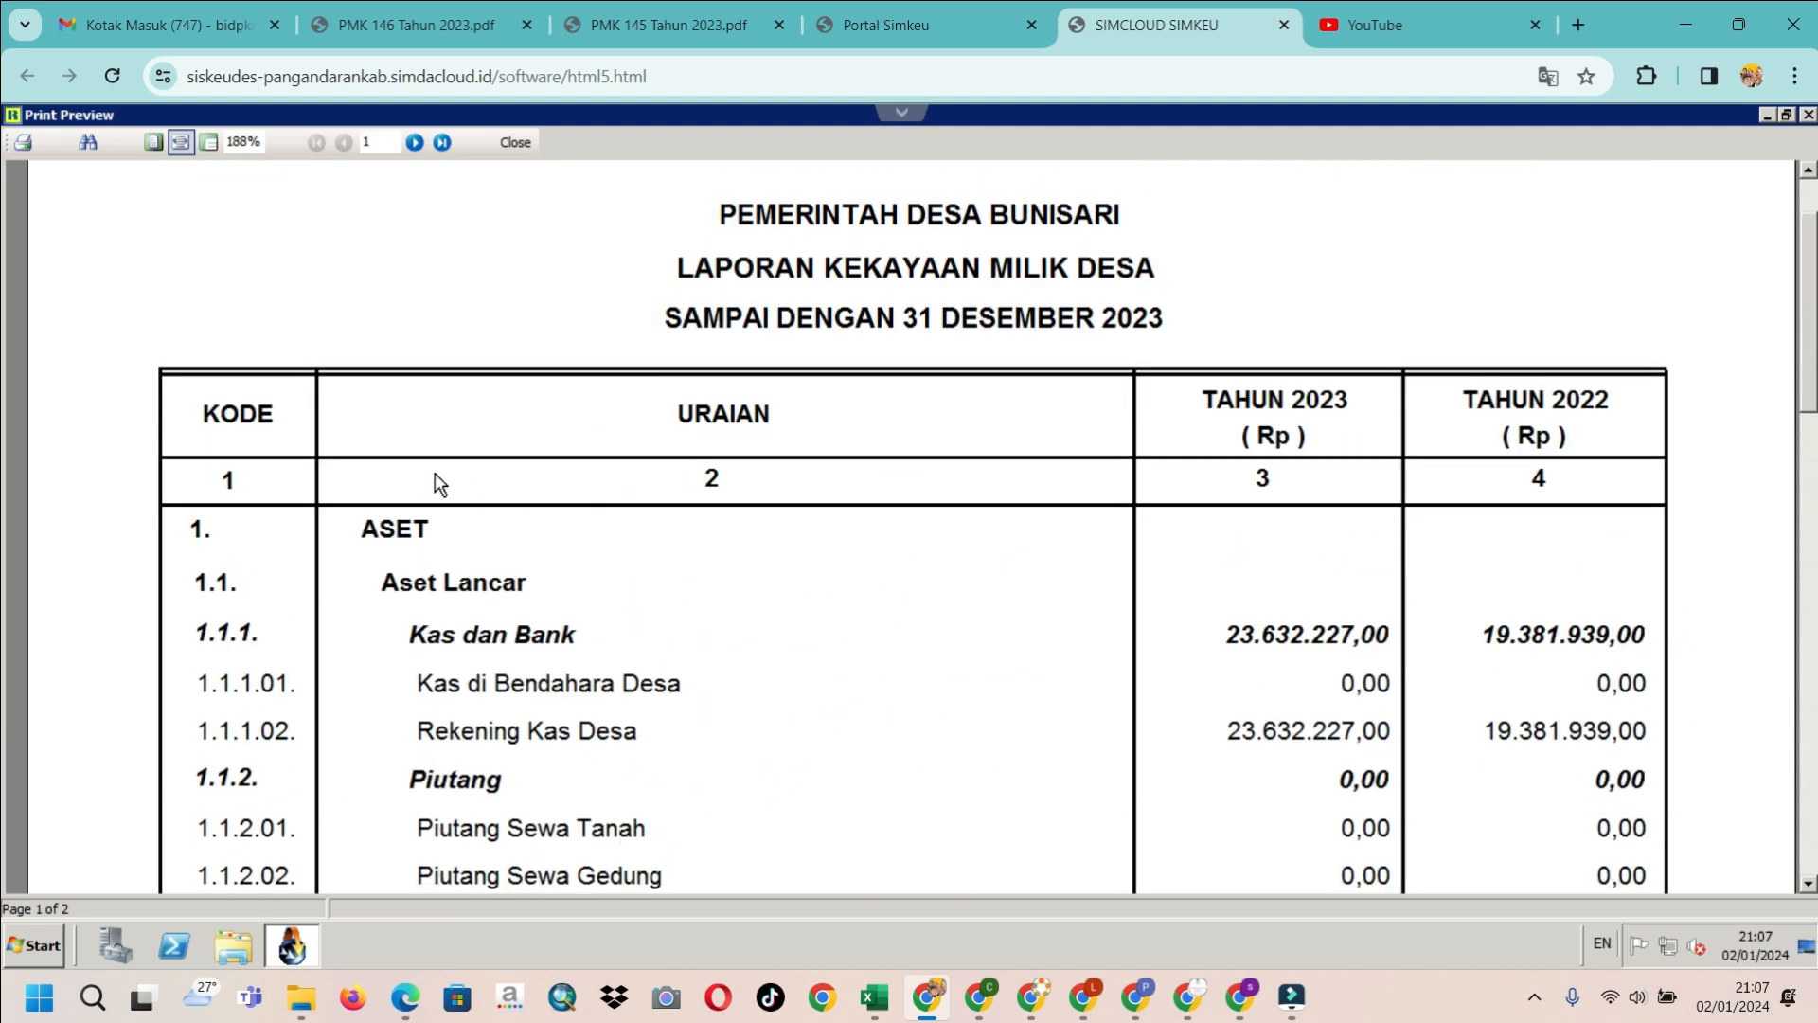
{"action": "scroll", "coordinate": [982, 502], "scroll_direction": "down", "scroll_amount": 3}
{"action": "scroll", "coordinate": [994, 500], "scroll_direction": "down", "scroll_amount": 10}
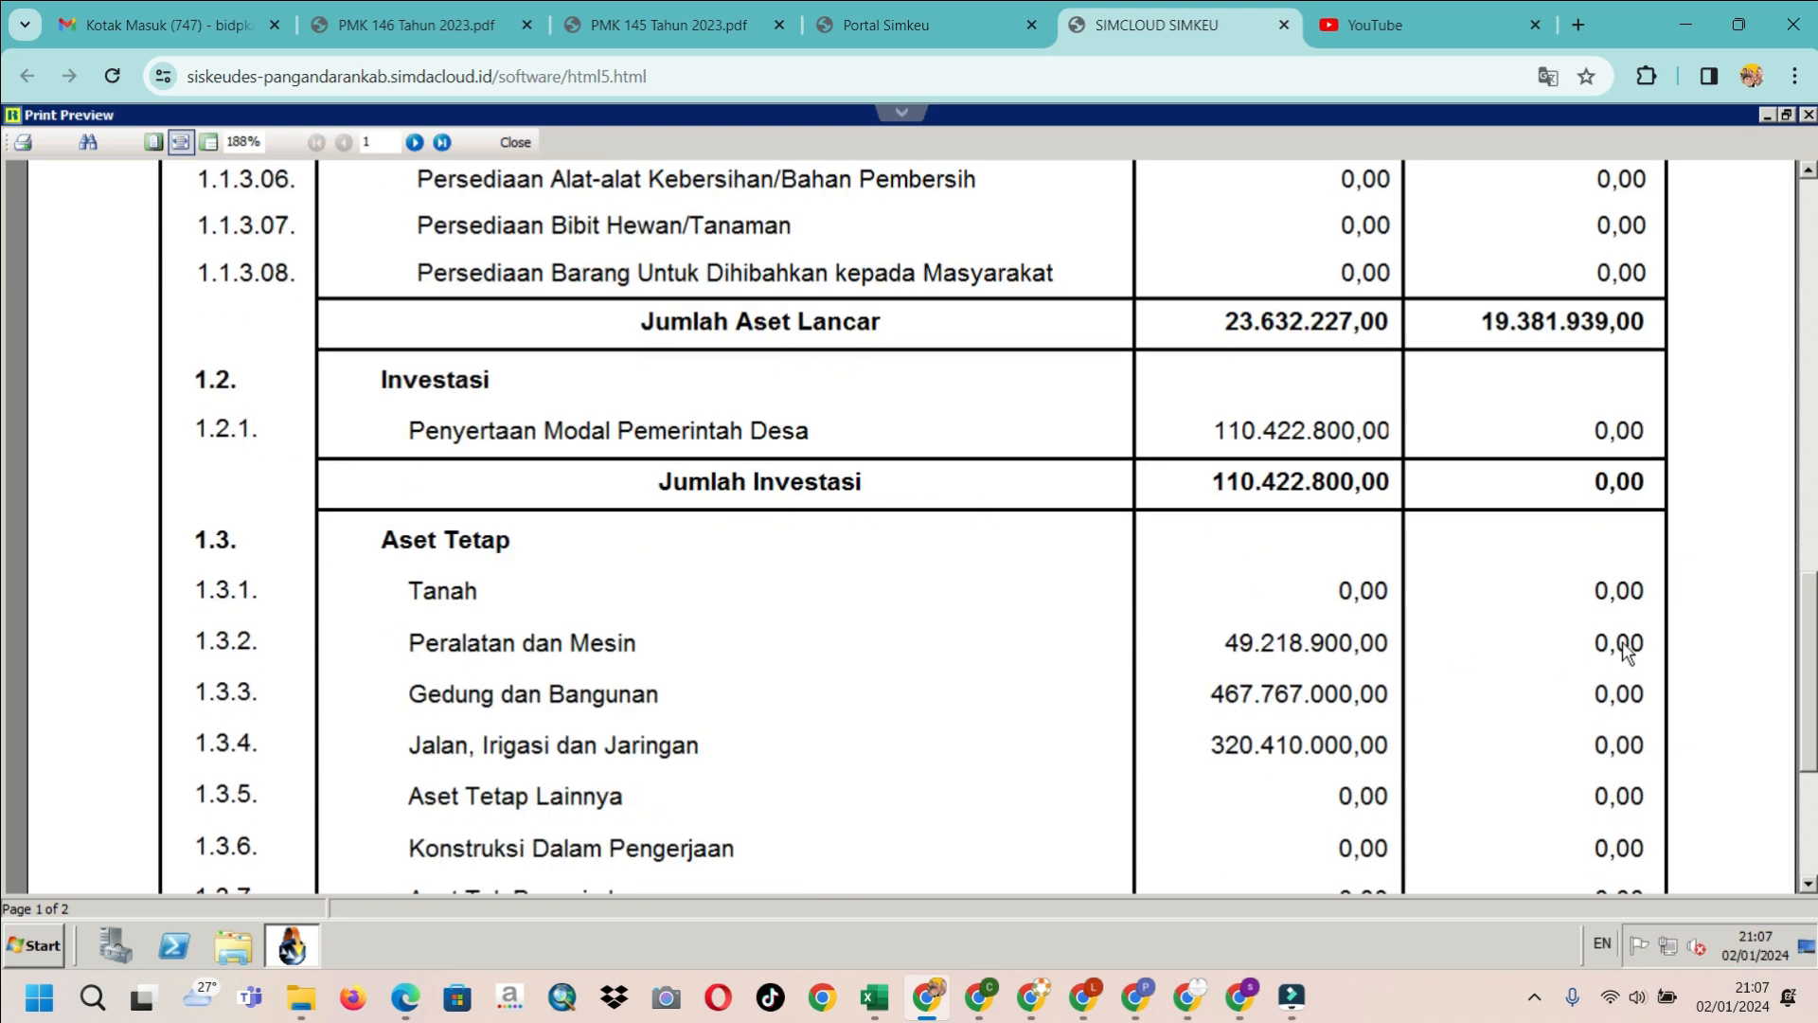
{"action": "scroll", "coordinate": [950, 488], "scroll_direction": "down", "scroll_amount": 5}
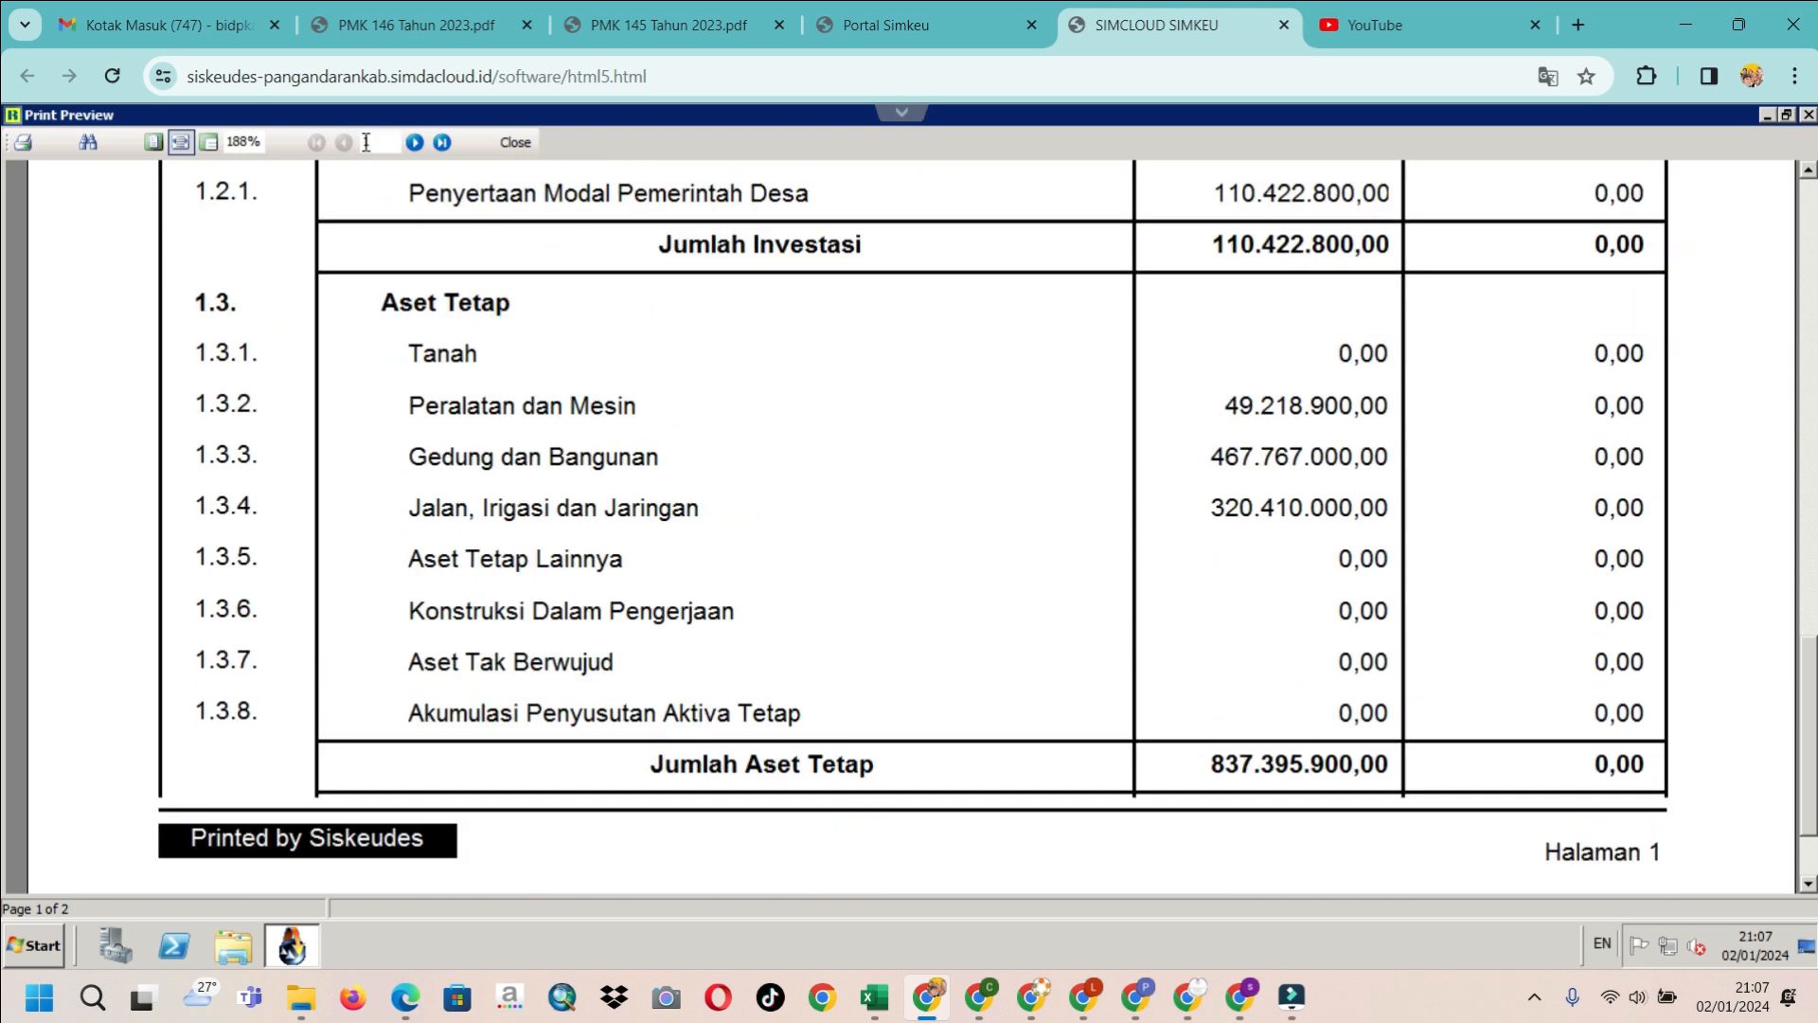
Examine the Kewajiban section and Hutang Pajak on the report's last page, and exit the preview and report form
{"action": "left_click", "coordinate": [443, 143]}
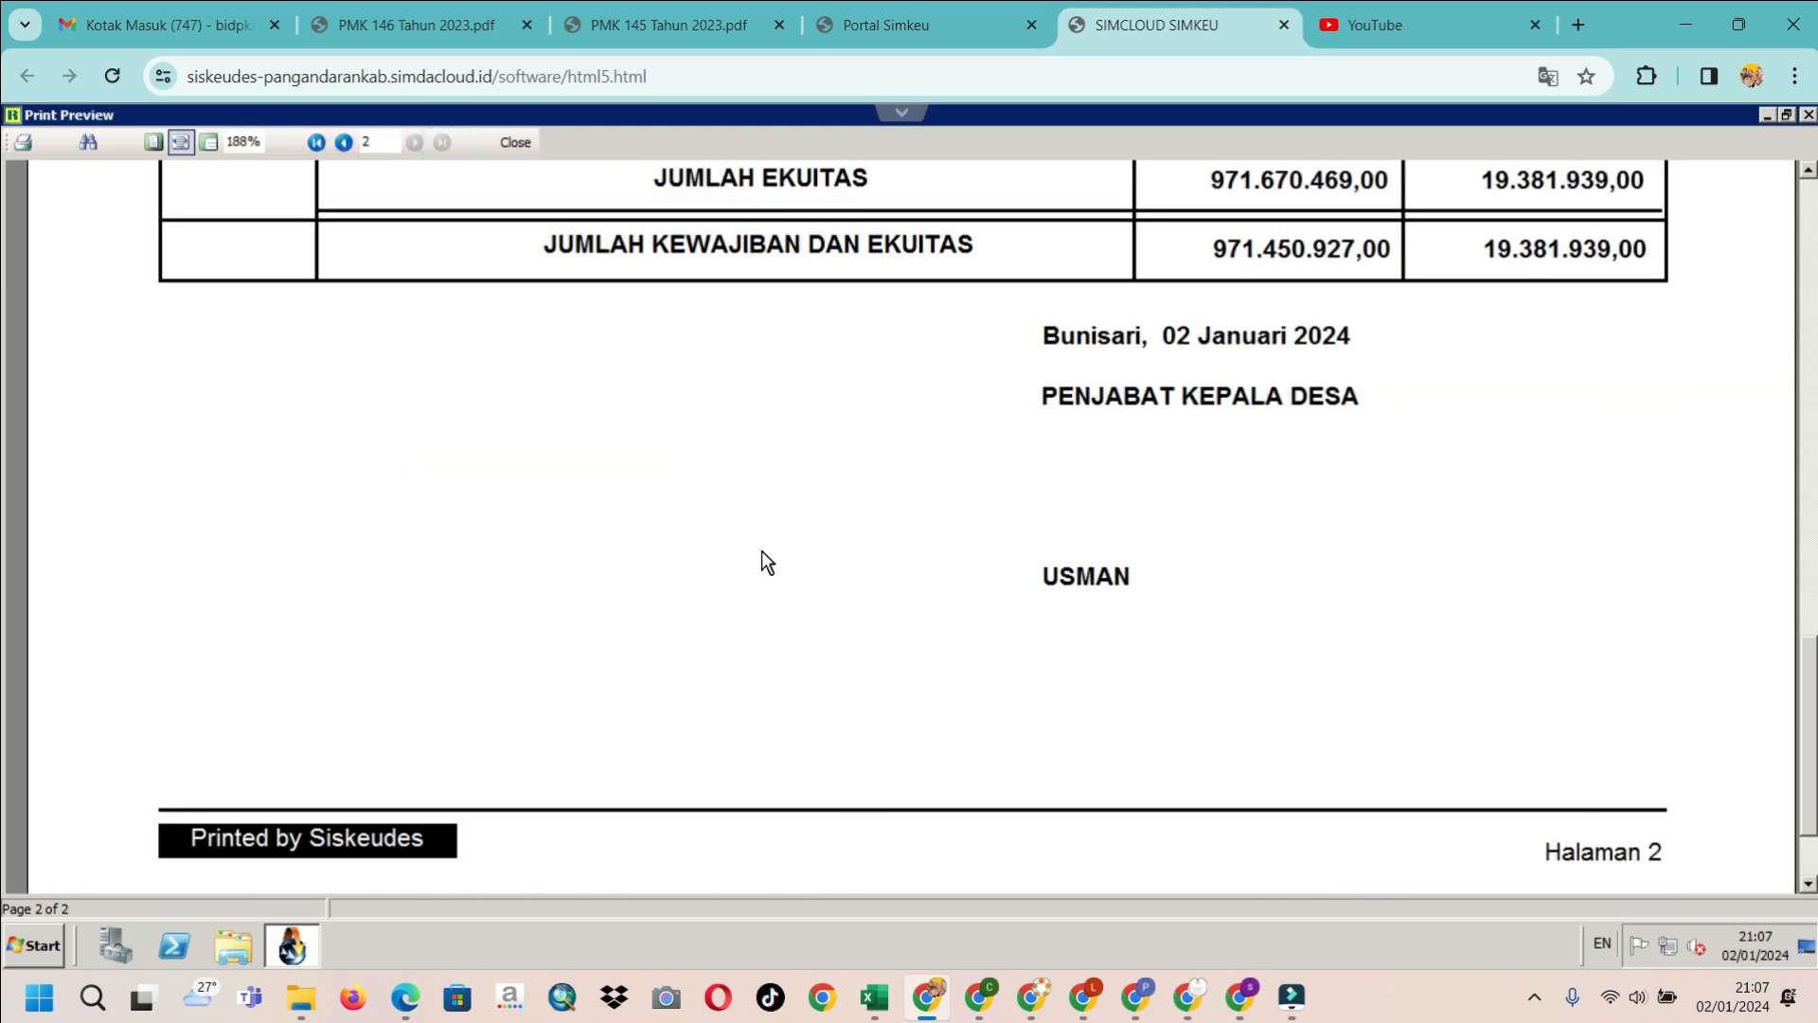
{"action": "scroll", "coordinate": [762, 552], "scroll_direction": "up", "scroll_amount": 9}
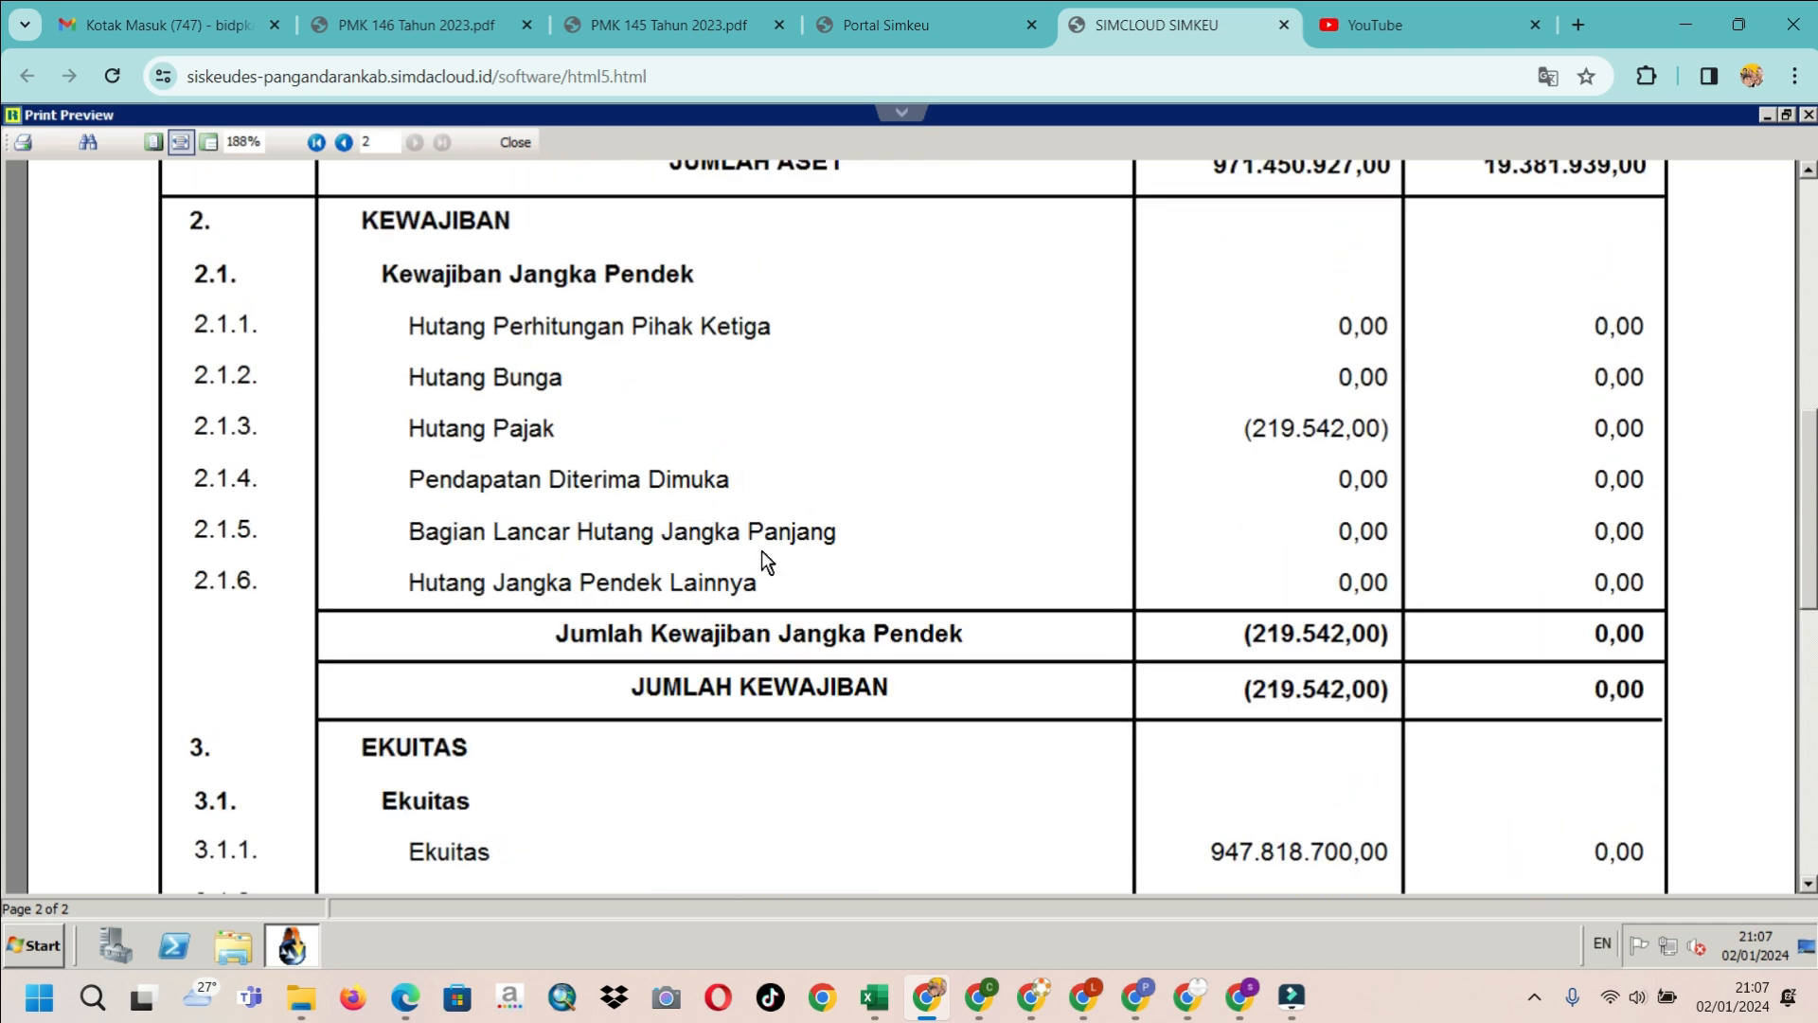
{"action": "scroll", "coordinate": [763, 554], "scroll_direction": "up", "scroll_amount": 5}
{"action": "scroll", "coordinate": [764, 554], "scroll_direction": "down", "scroll_amount": 4}
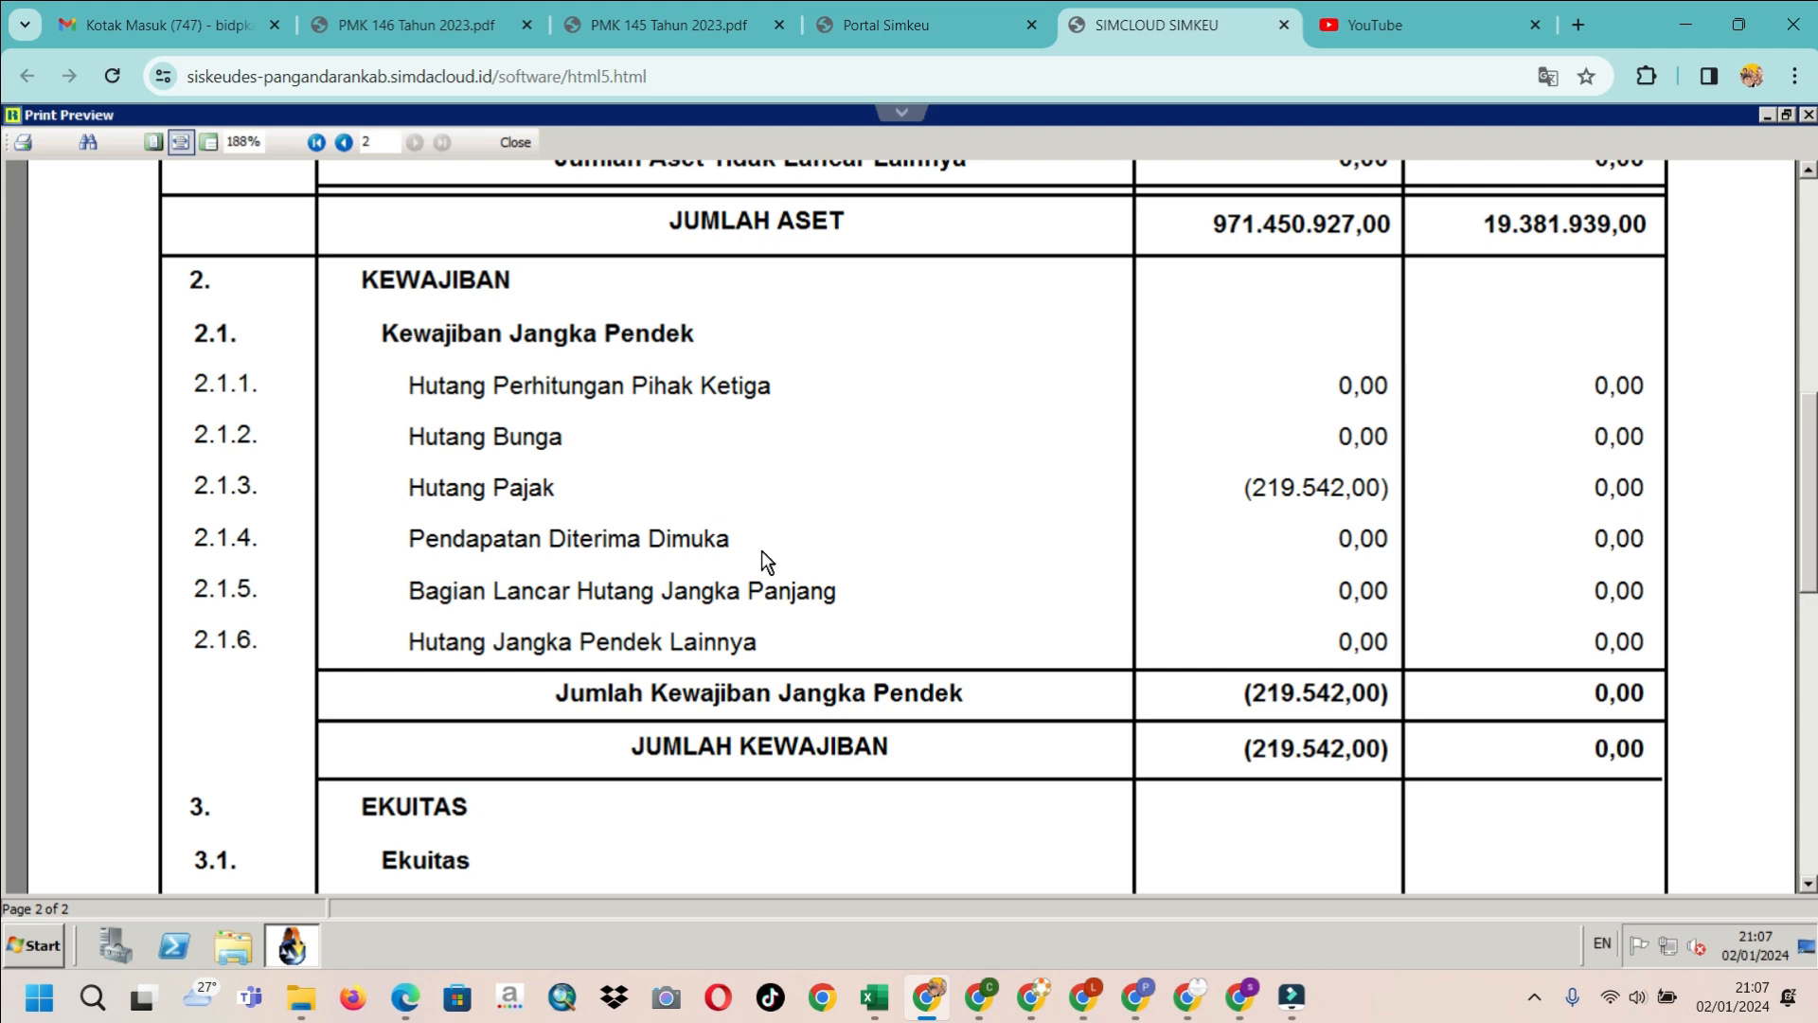
{"action": "scroll", "coordinate": [761, 559], "scroll_direction": "up", "scroll_amount": 1}
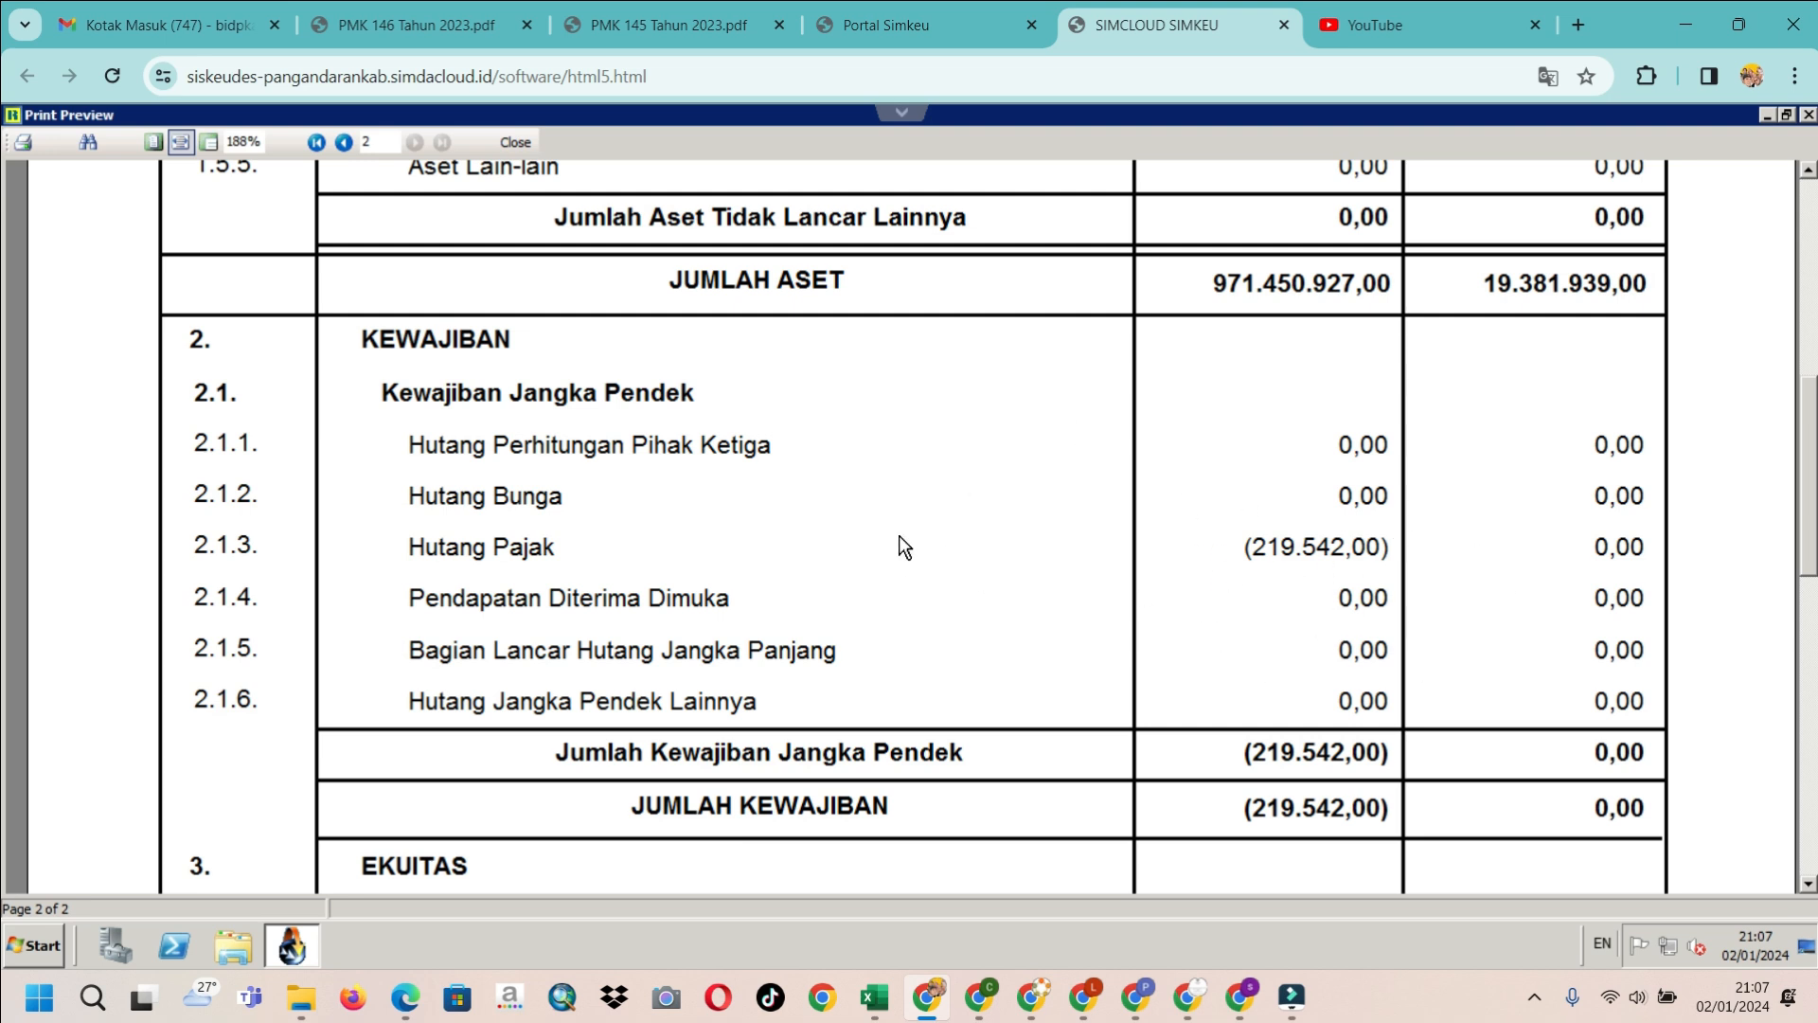
{"action": "scroll", "coordinate": [900, 542], "scroll_direction": "up", "scroll_amount": 2}
{"action": "scroll", "coordinate": [900, 545], "scroll_direction": "down", "scroll_amount": 1}
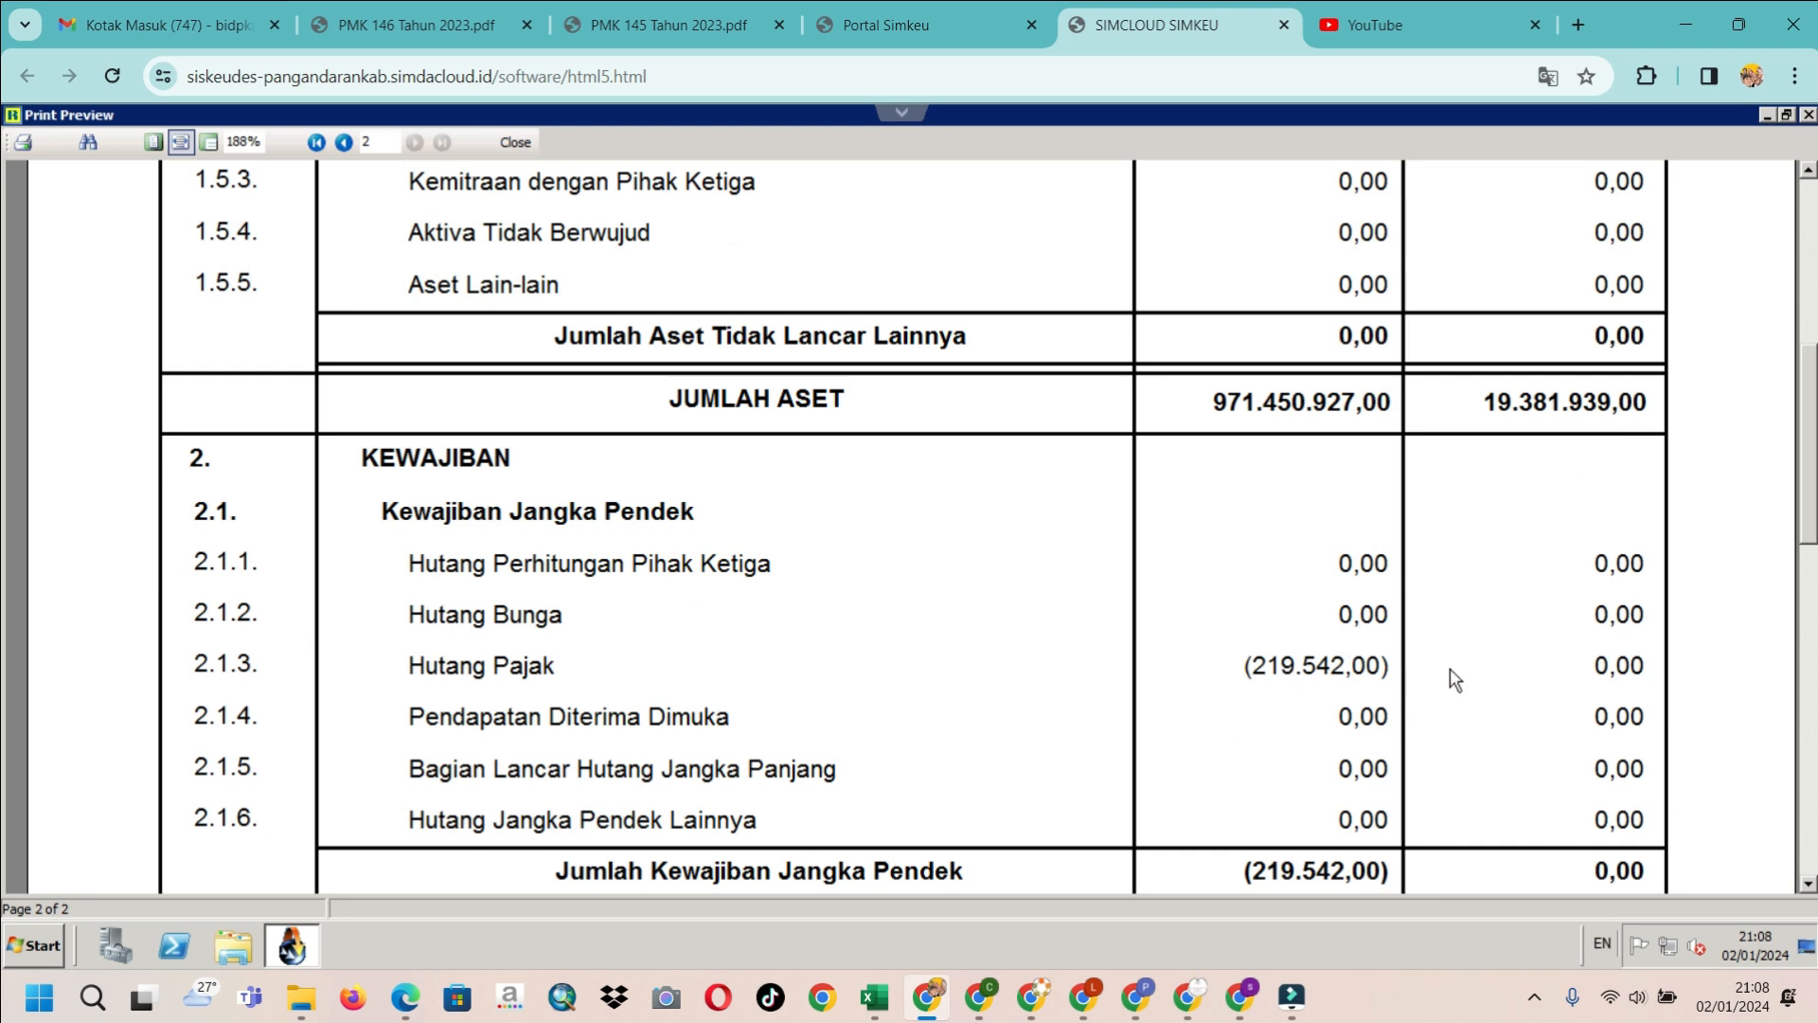
{"action": "left_click", "coordinate": [517, 143]}
{"action": "left_click", "coordinate": [1186, 810]}
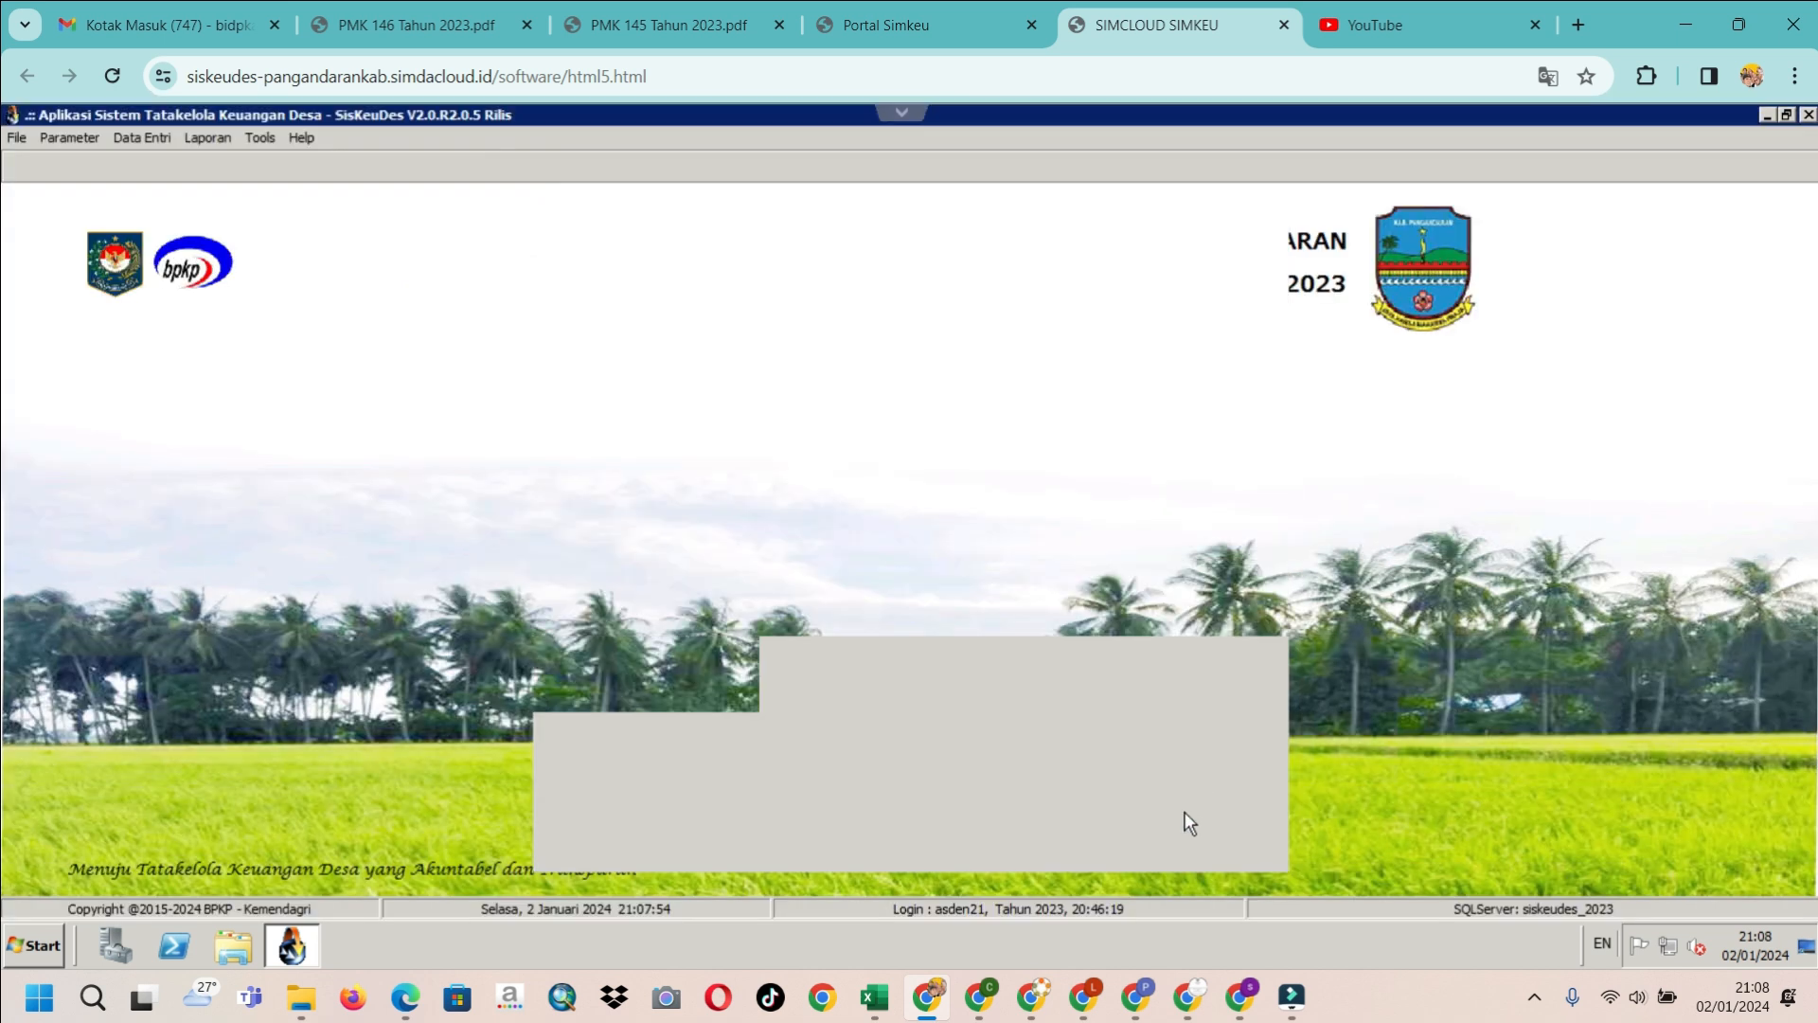
Generate the Buku Pembantu Bank from the Penatausahaan reports for 04 KECAMATAN CIGUGUR, 04.2005 PEMERINTAH DESA BUNISARI
{"action": "left_click", "coordinate": [208, 137]}
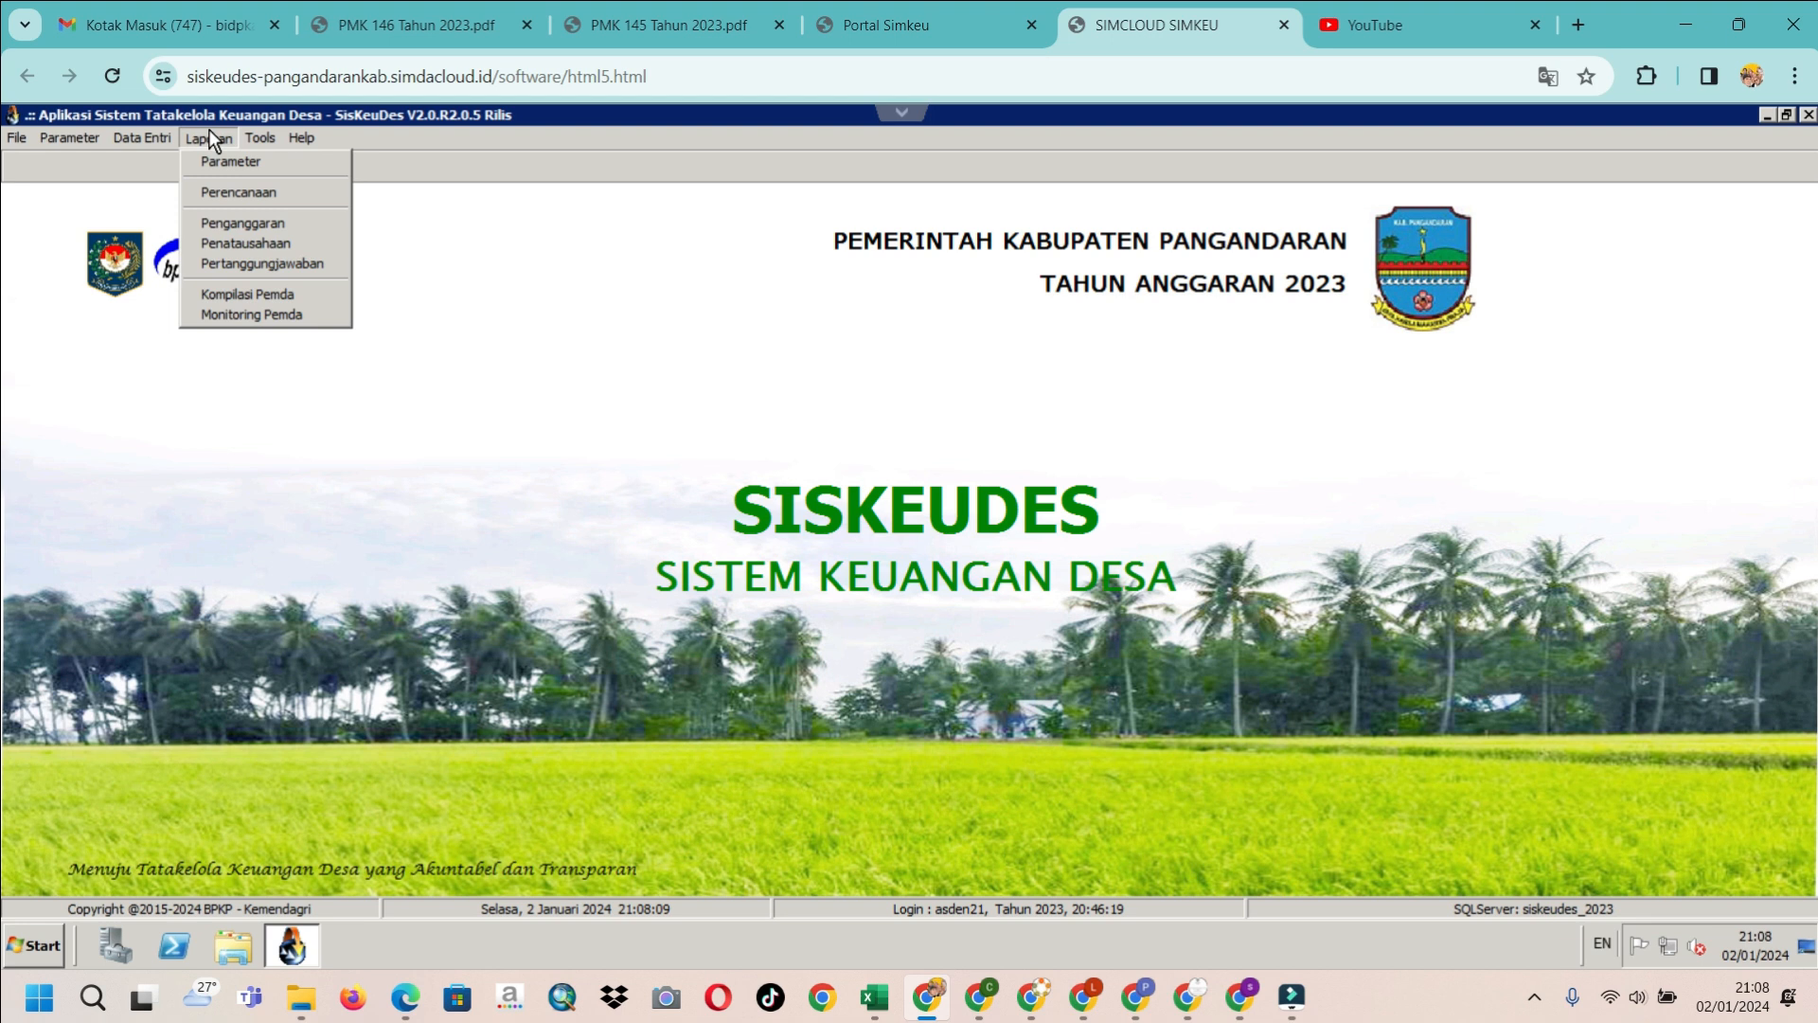
{"action": "left_click", "coordinate": [229, 244]}
{"action": "left_click", "coordinate": [1230, 412]}
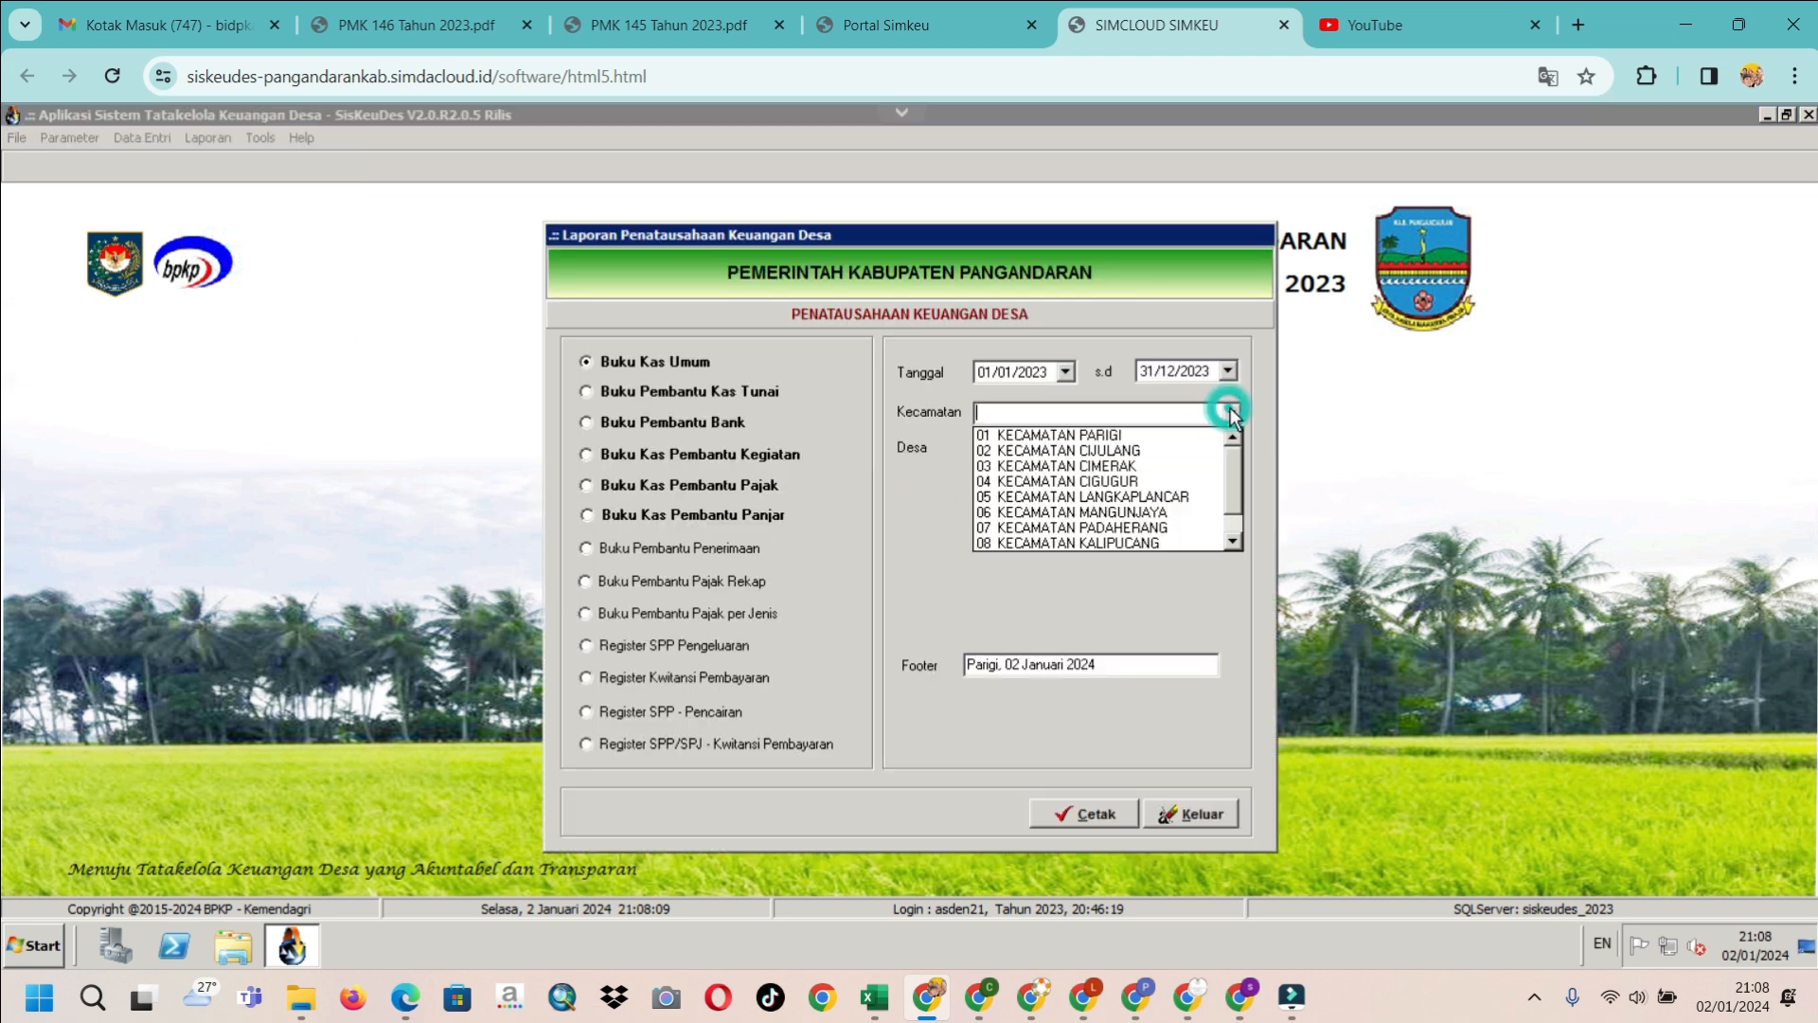
{"action": "left_click", "coordinate": [1137, 481]}
{"action": "left_click", "coordinate": [1230, 447]}
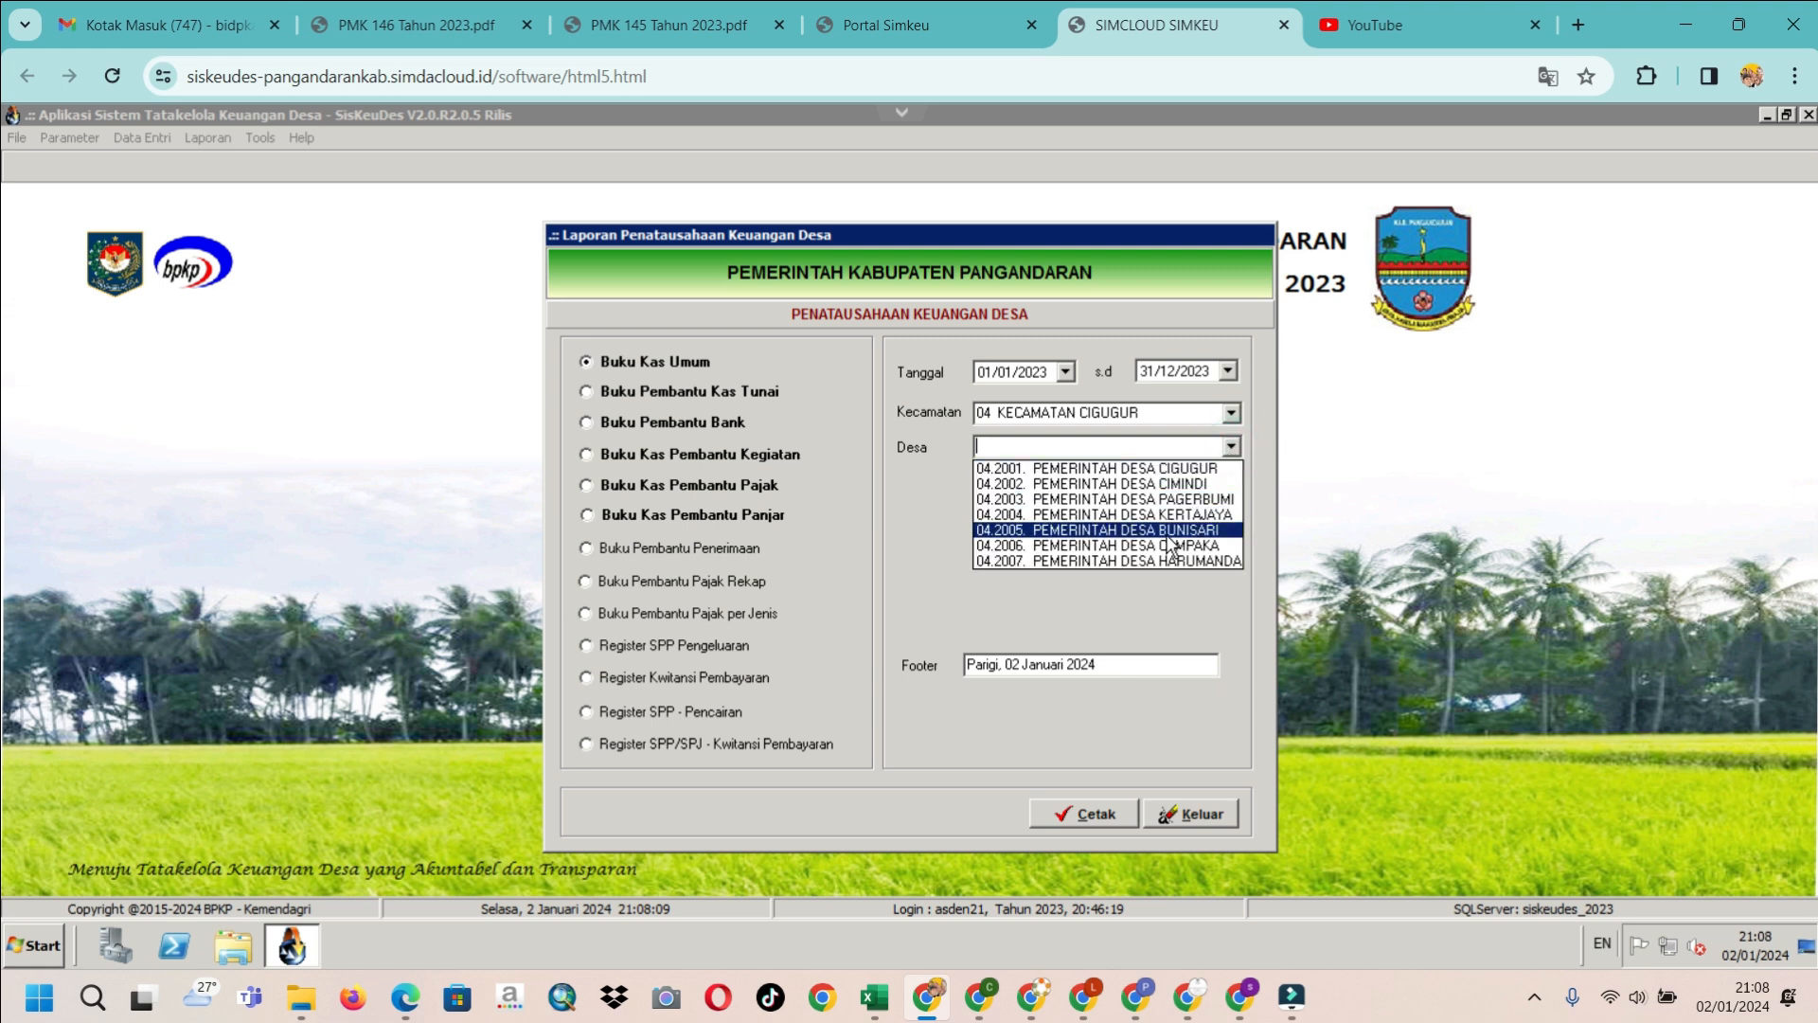
{"action": "left_click", "coordinate": [1168, 532]}
{"action": "left_click", "coordinate": [678, 426]}
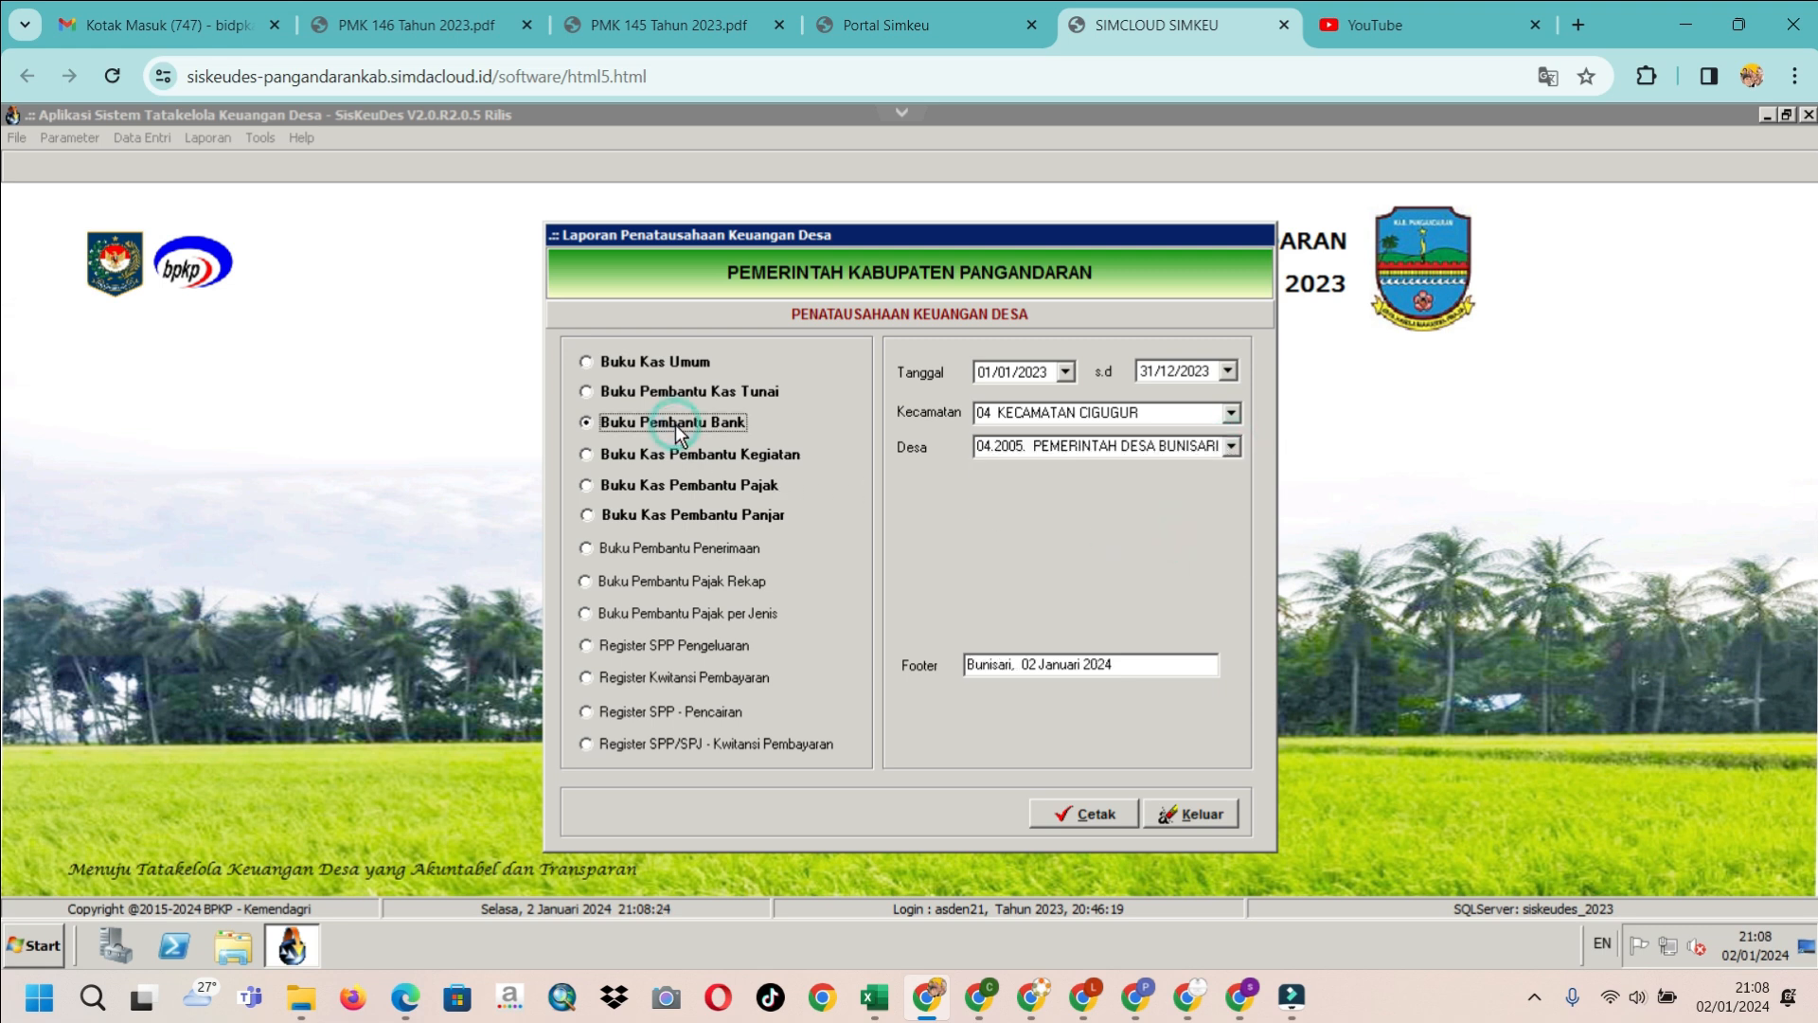
{"action": "left_click", "coordinate": [1083, 811]}
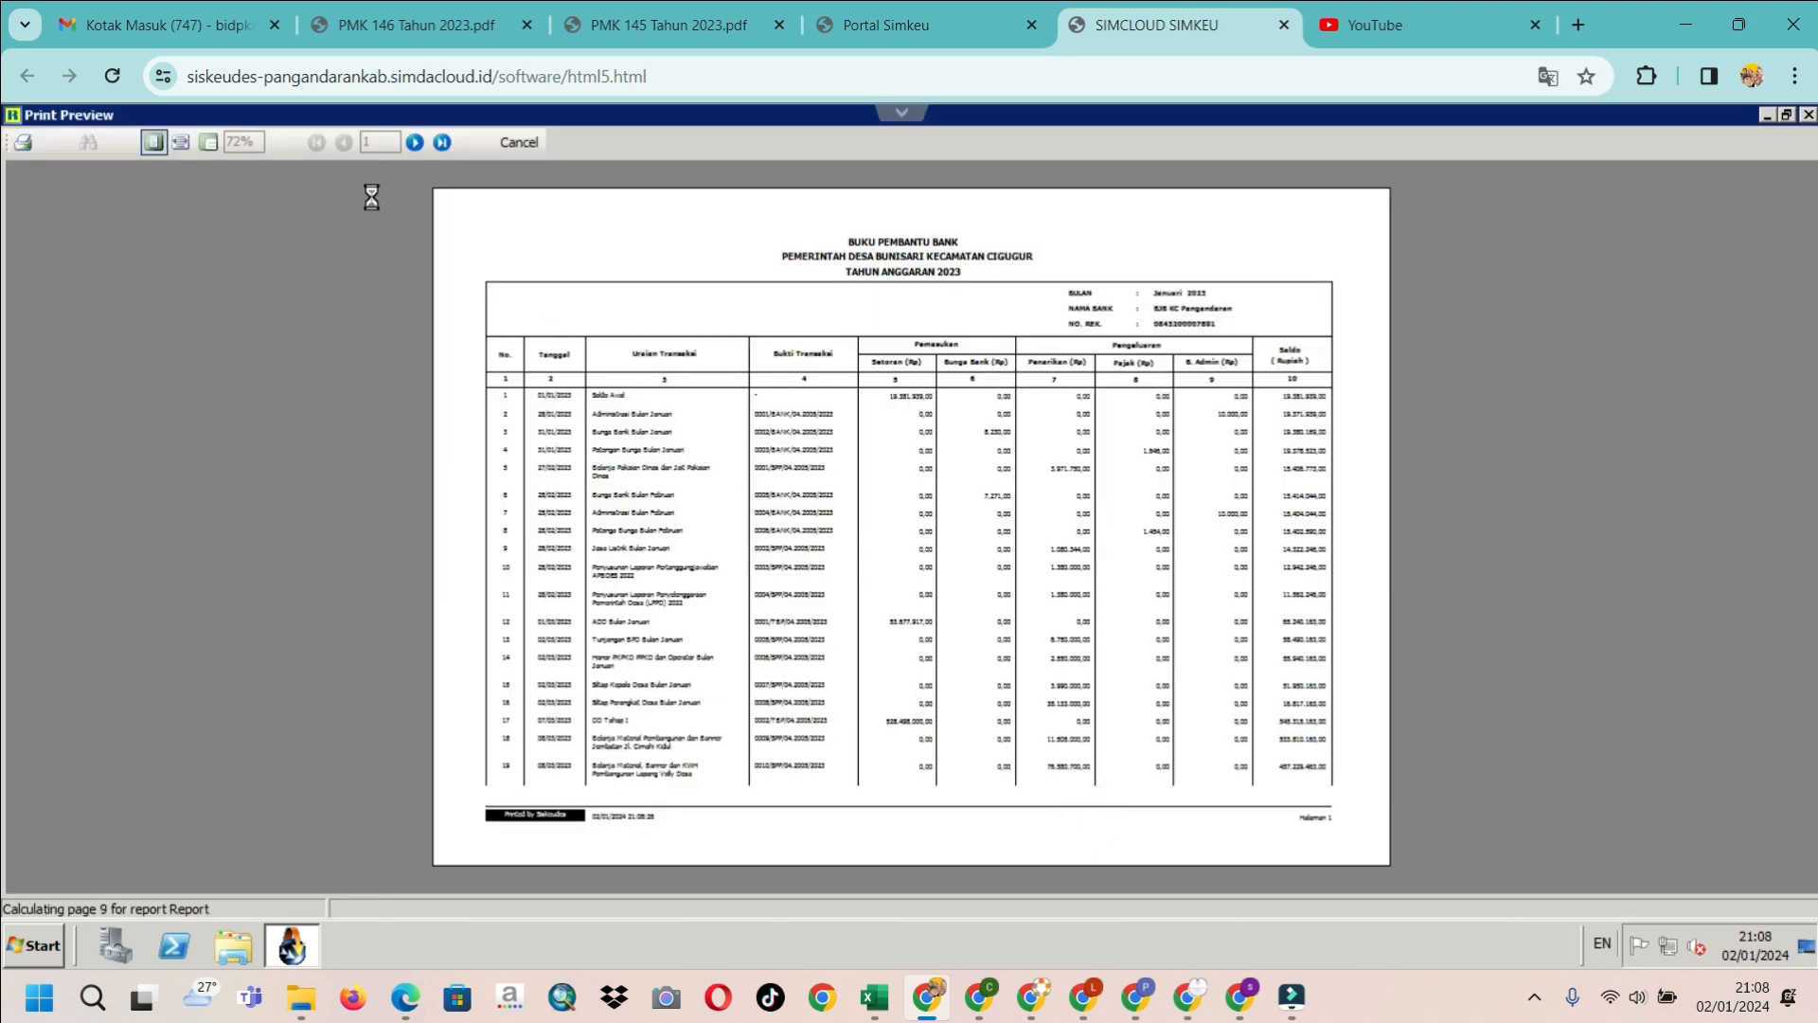
Check the transaction totals on the bank book's last page at page width, and exit the preview and report form
{"action": "left_click", "coordinate": [180, 142]}
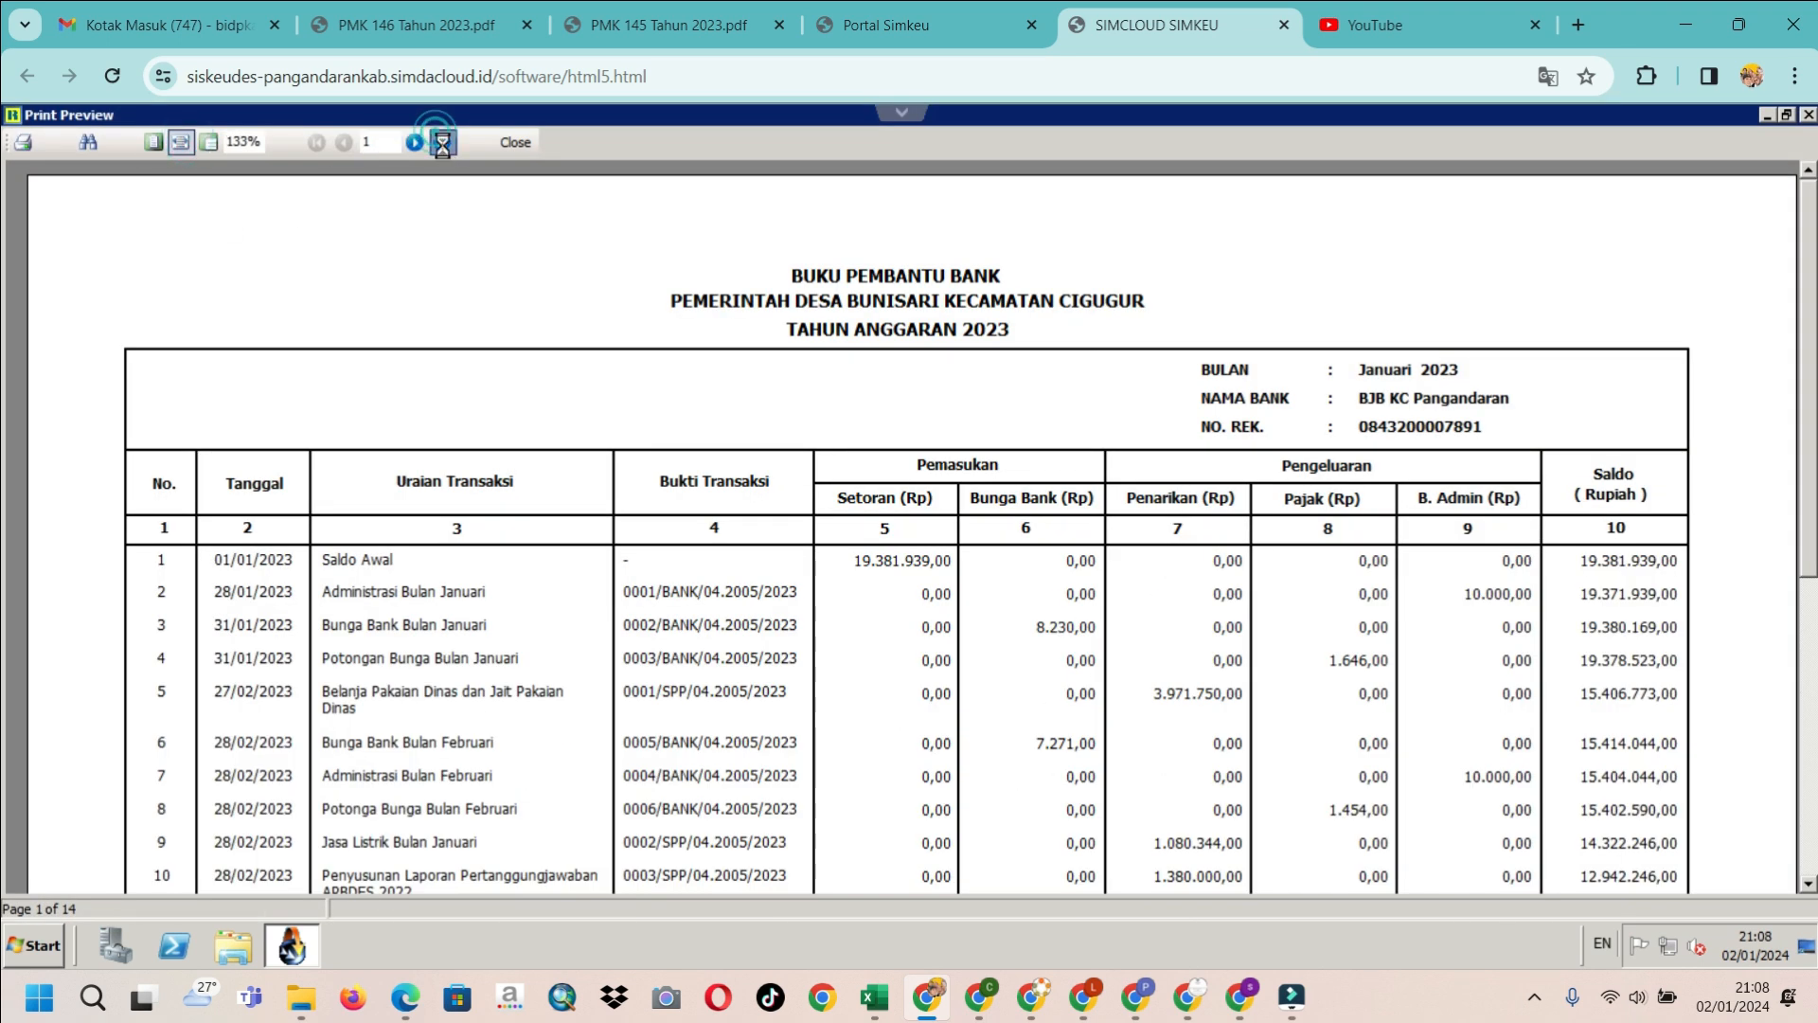
{"action": "left_click", "coordinate": [443, 142]}
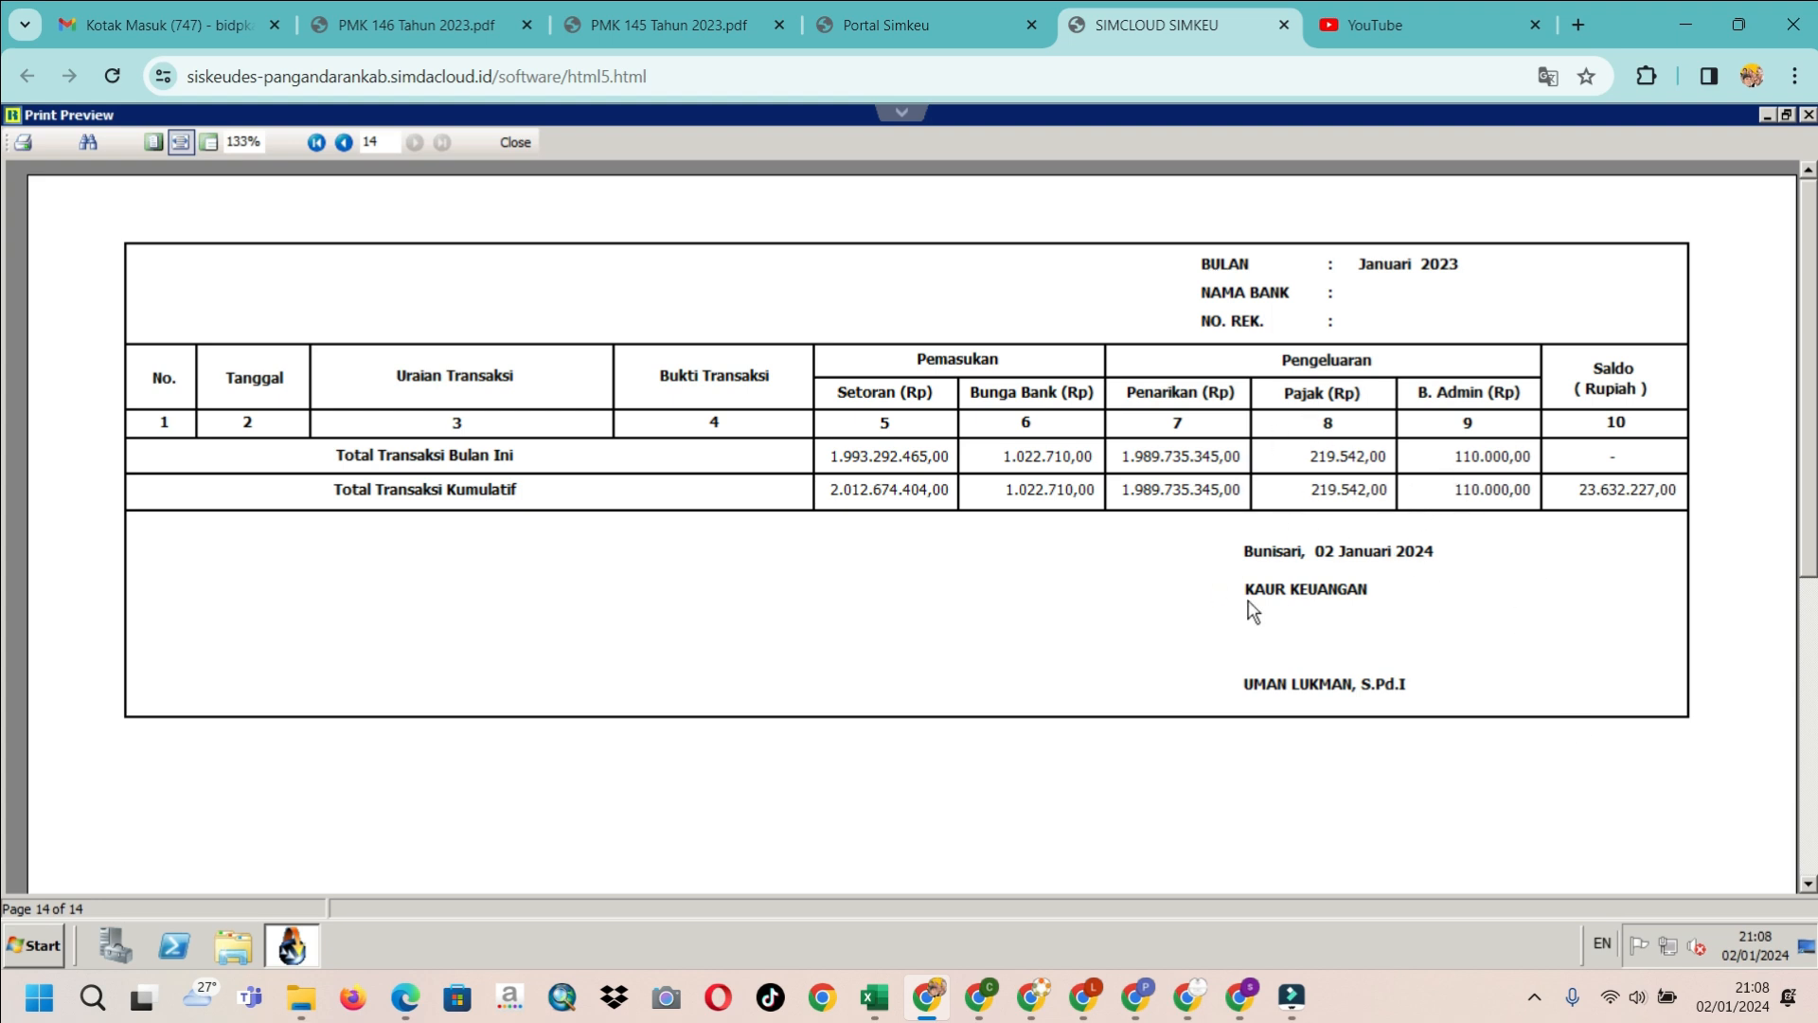
{"action": "mouse_move", "coordinate": [1803, 516]}
{"action": "left_mouse_down"}
{"action": "mouse_move", "coordinate": [1798, 701]}
{"action": "mouse_move", "coordinate": [1798, 405]}
{"action": "left_mouse_up"}
{"action": "left_click", "coordinate": [515, 142]}
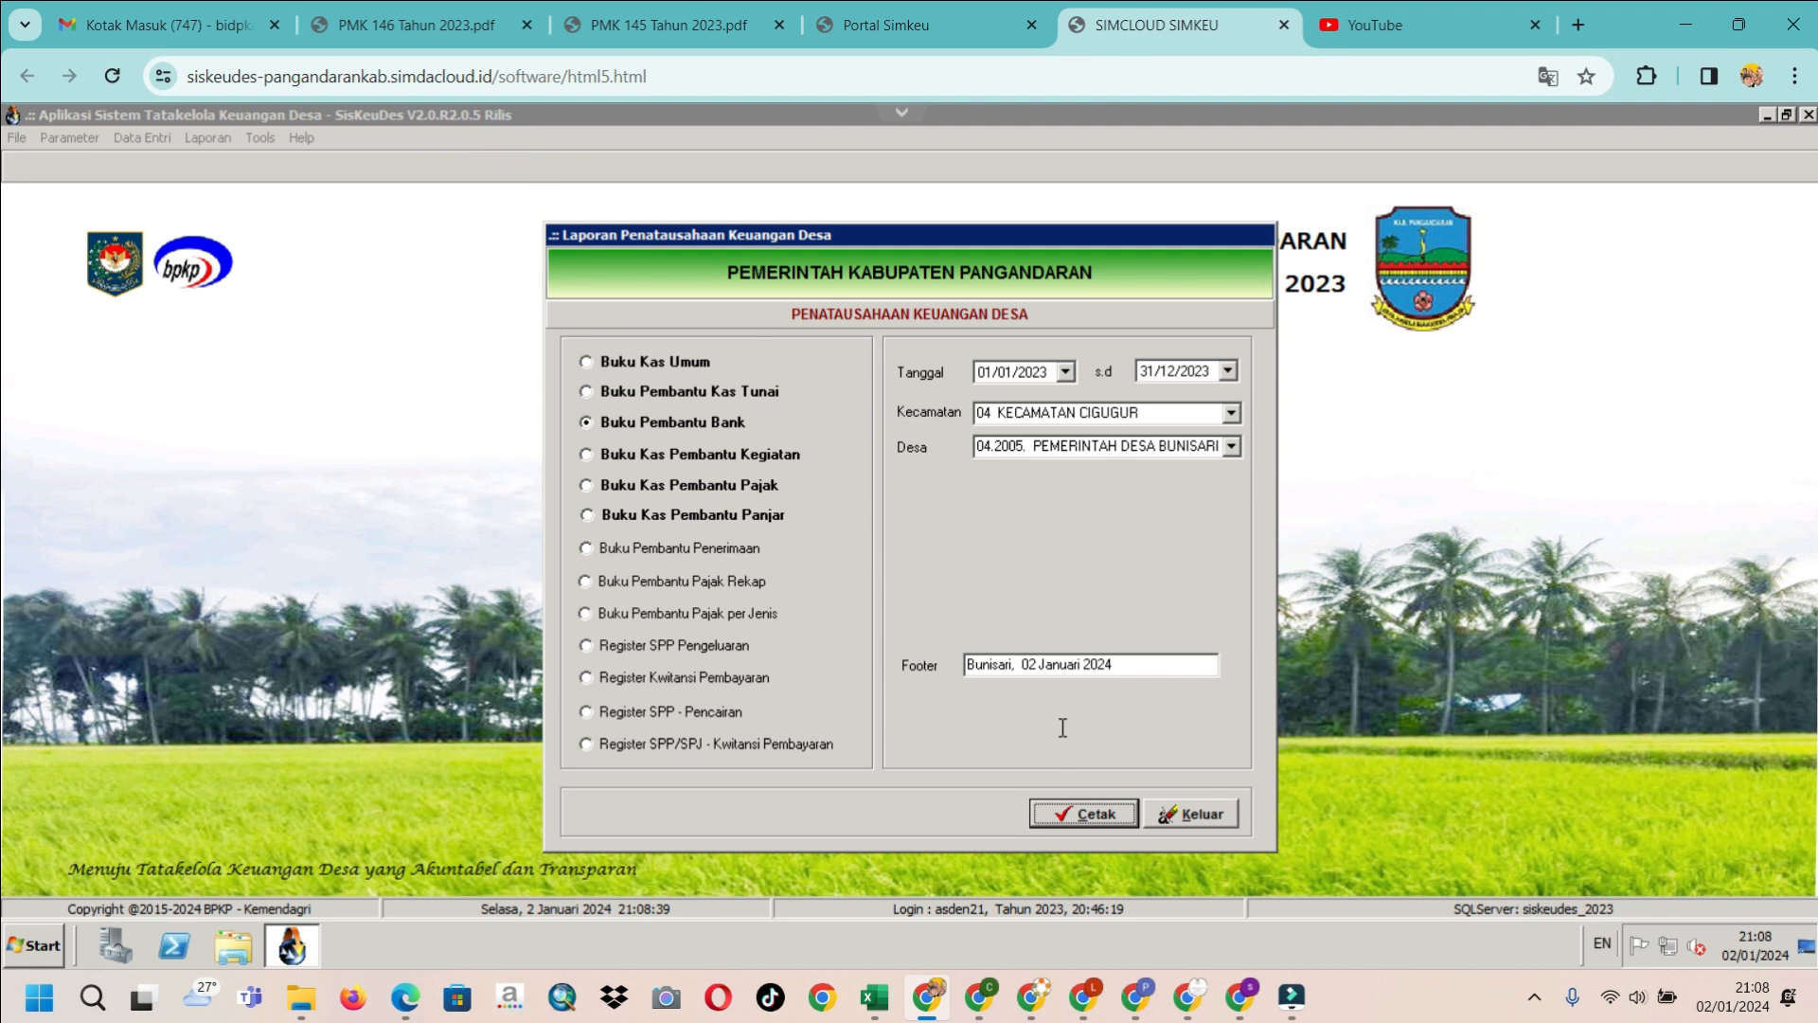
{"action": "left_click", "coordinate": [1176, 828]}
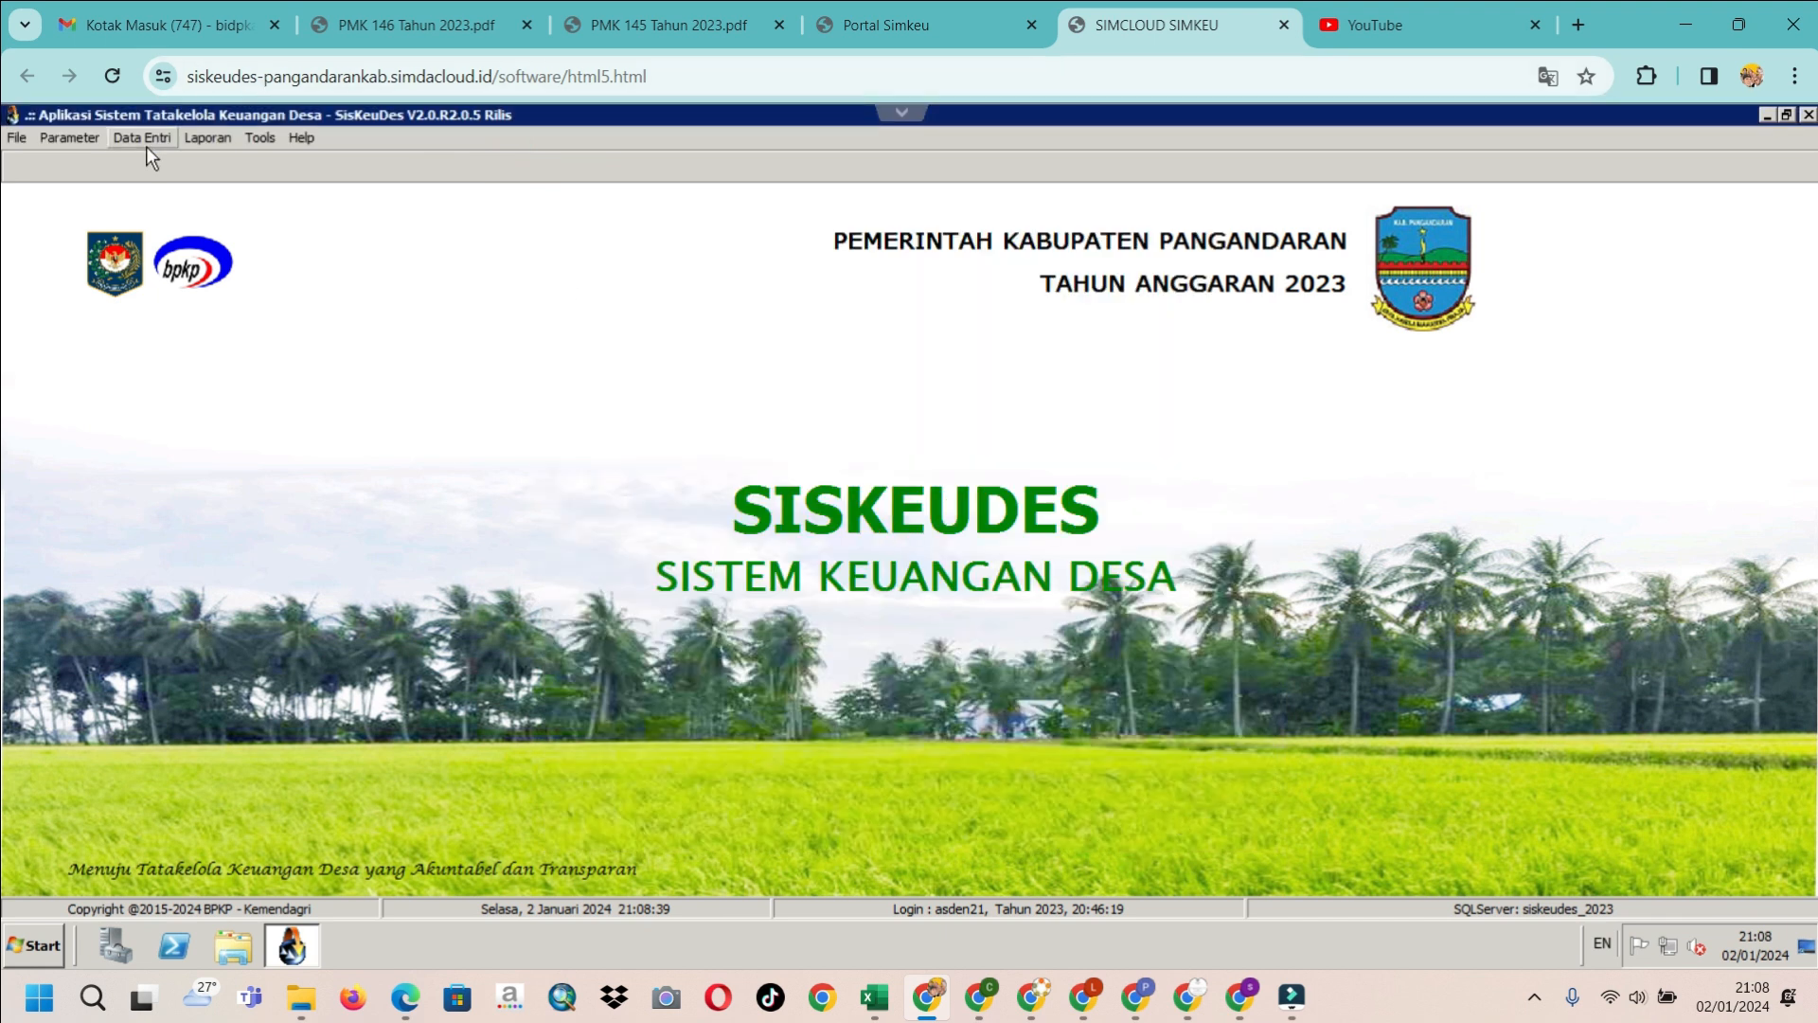
Open the Penganggaran budget data entry (Isian Data Anggaran) for KECAMATAN CIGUGUR, PEMERINTAH DESA BUNISARI
{"action": "left_click", "coordinate": [144, 139]}
{"action": "mouse_move", "coordinate": [145, 199]}
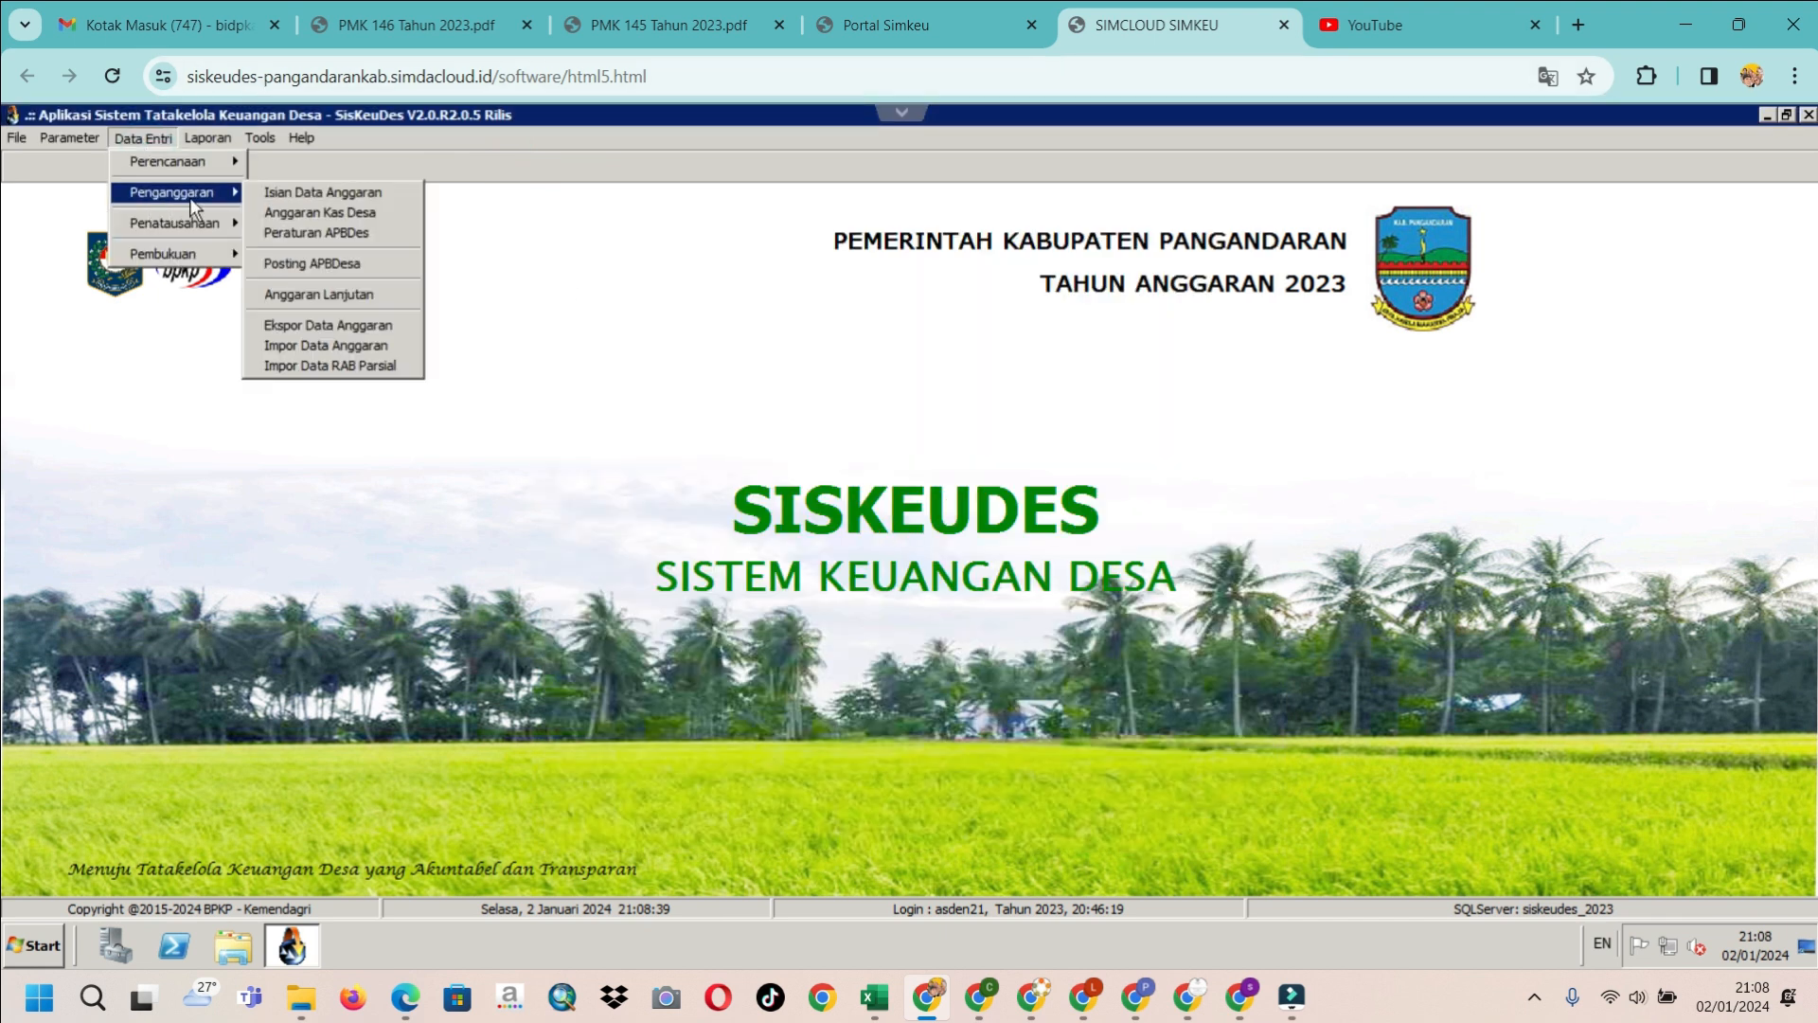
{"action": "left_click", "coordinate": [281, 194]}
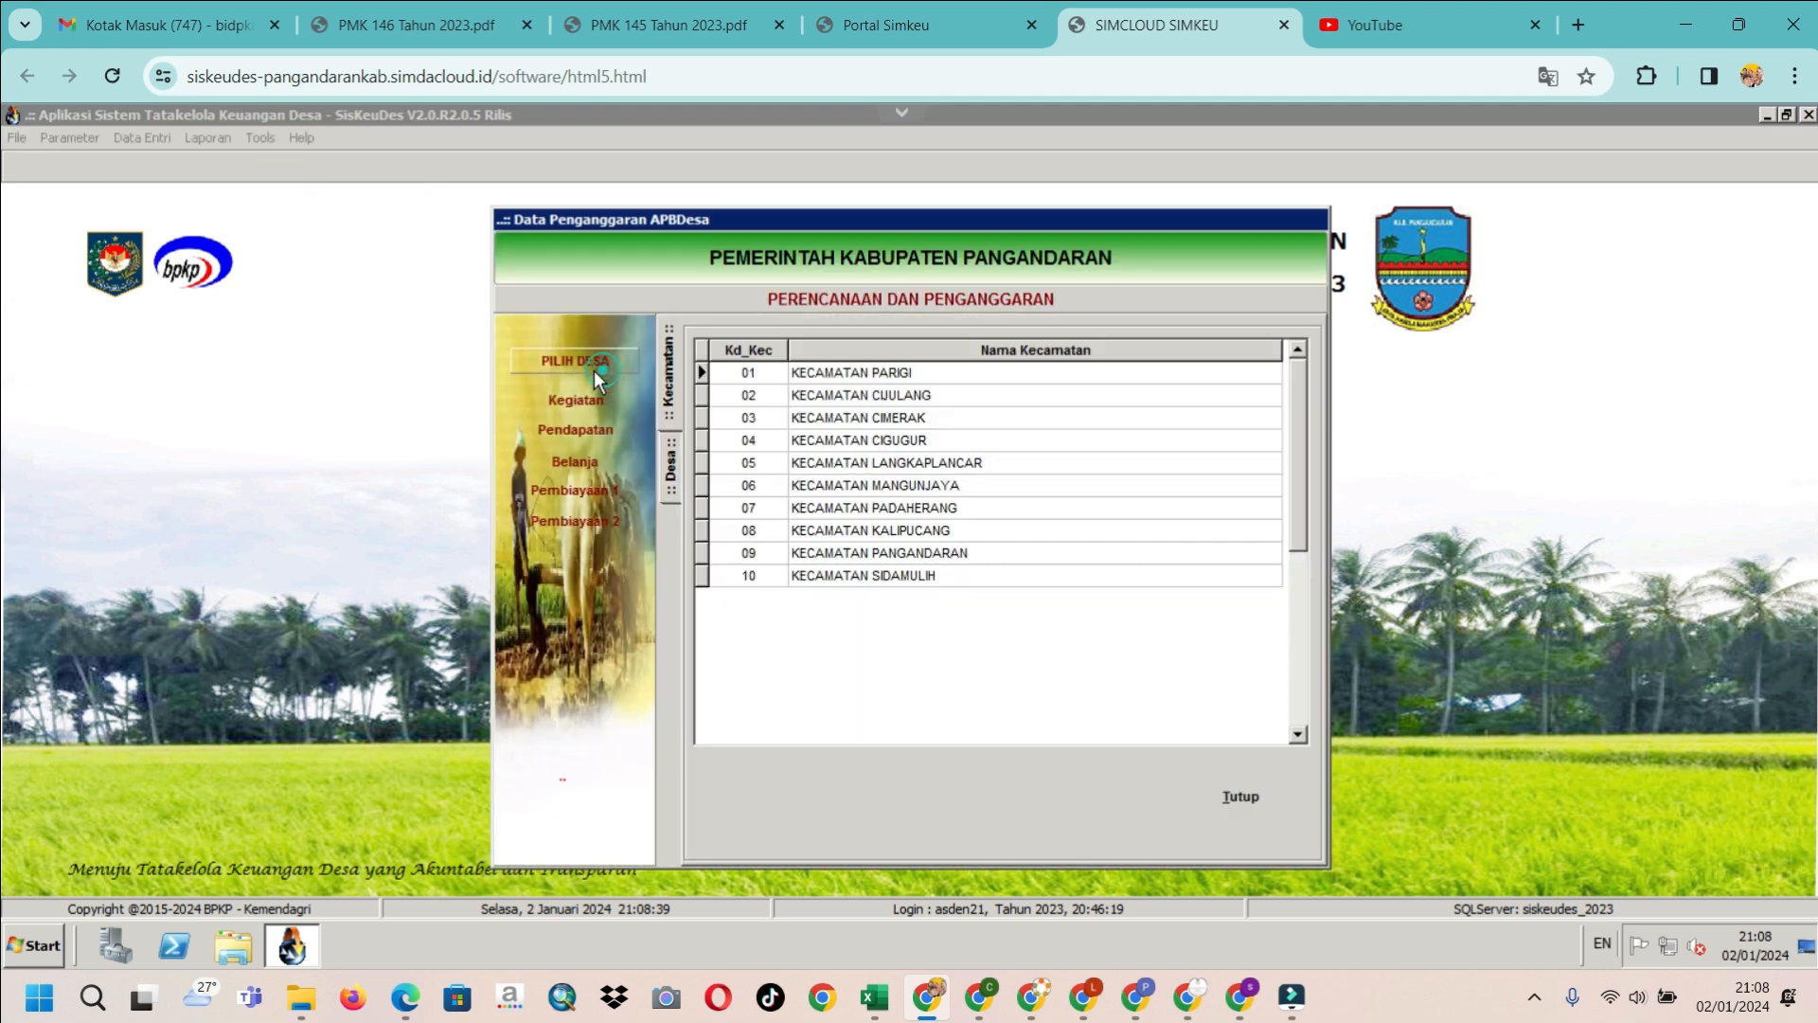
{"action": "double_click", "coordinate": [909, 442]}
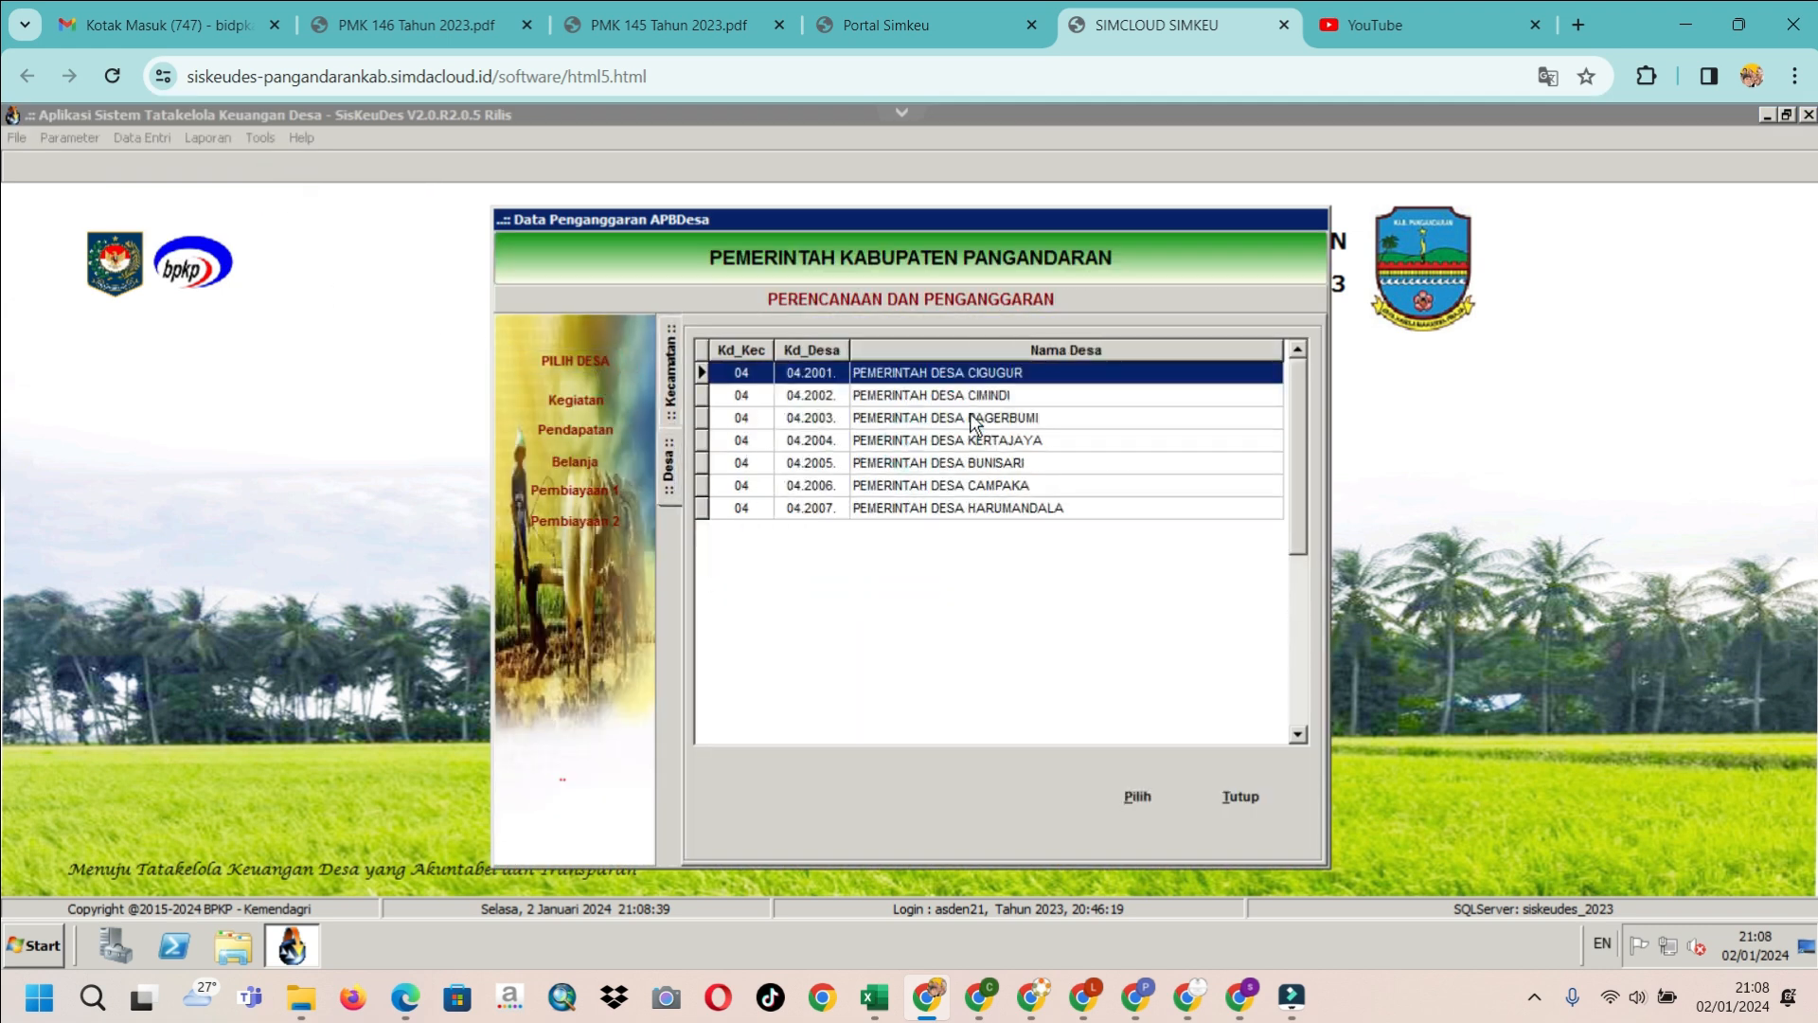
{"action": "left_click", "coordinate": [1016, 394]}
{"action": "double_click", "coordinate": [1007, 463]}
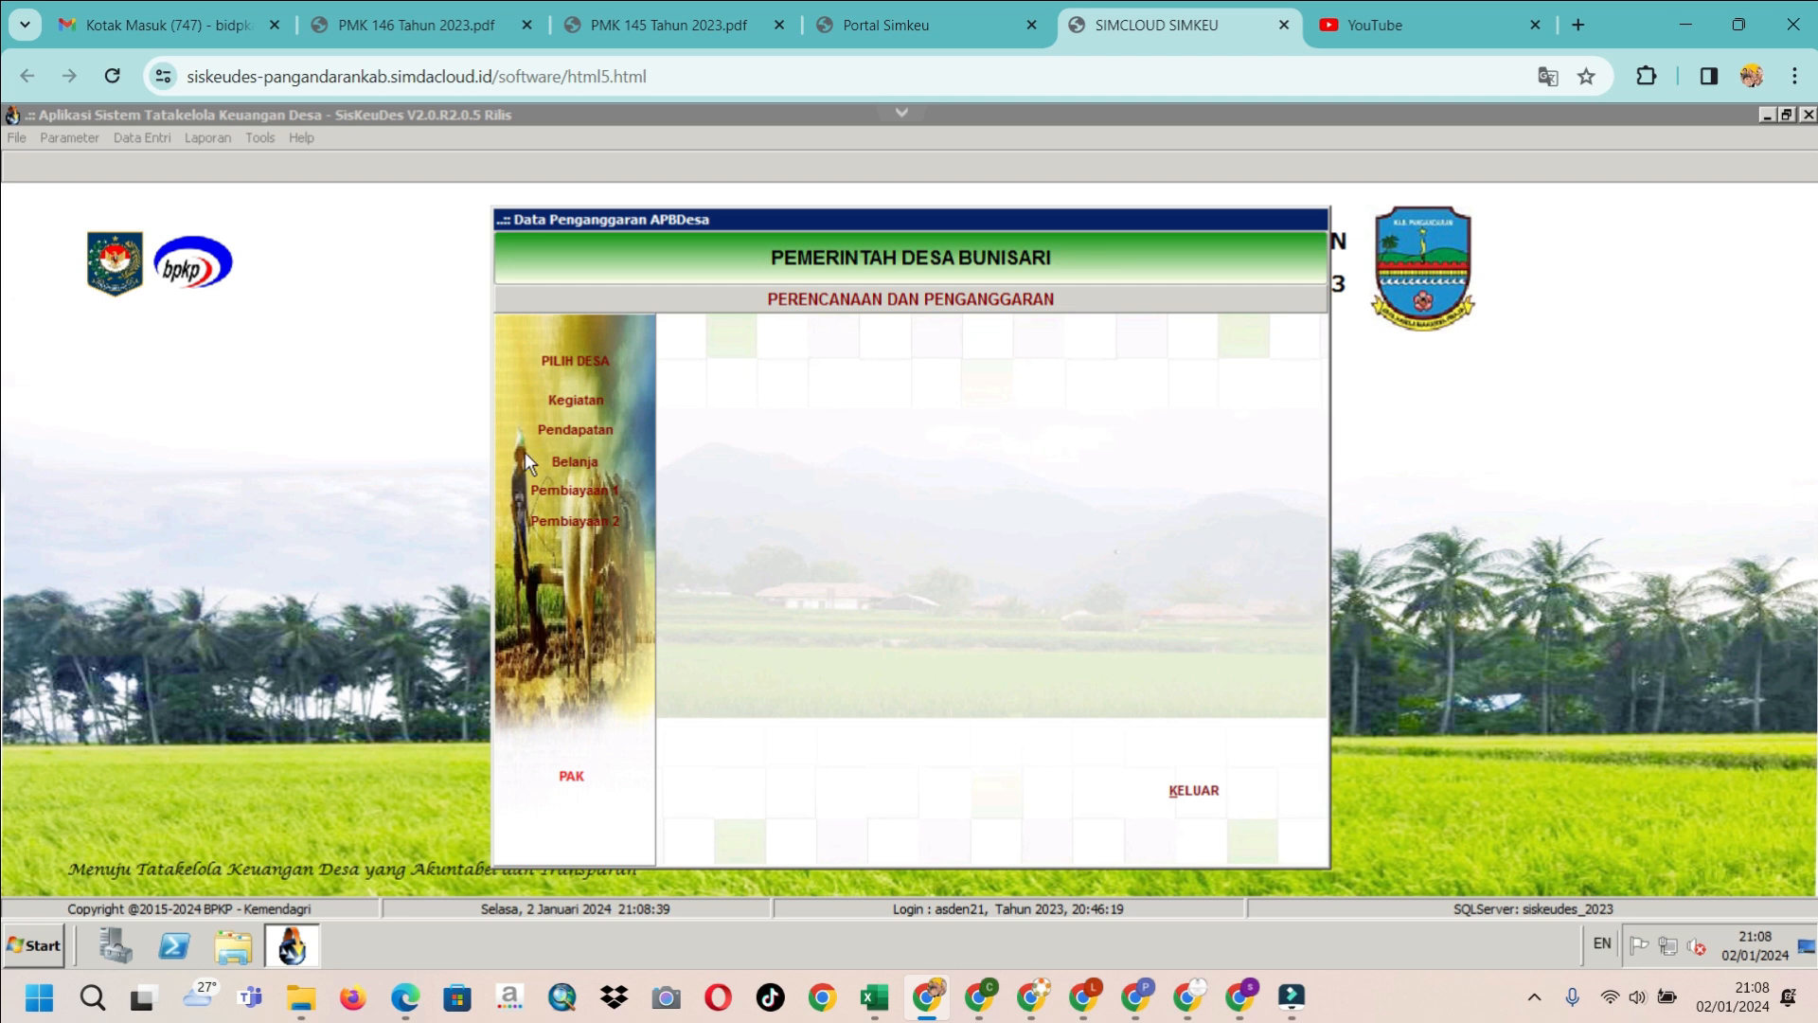
Inspect the Belanja budget detail of Biaya Administrasi Bank under Penyediaan Operasional Pemerintah Desa, and exit the budget form
{"action": "left_click", "coordinate": [568, 461]}
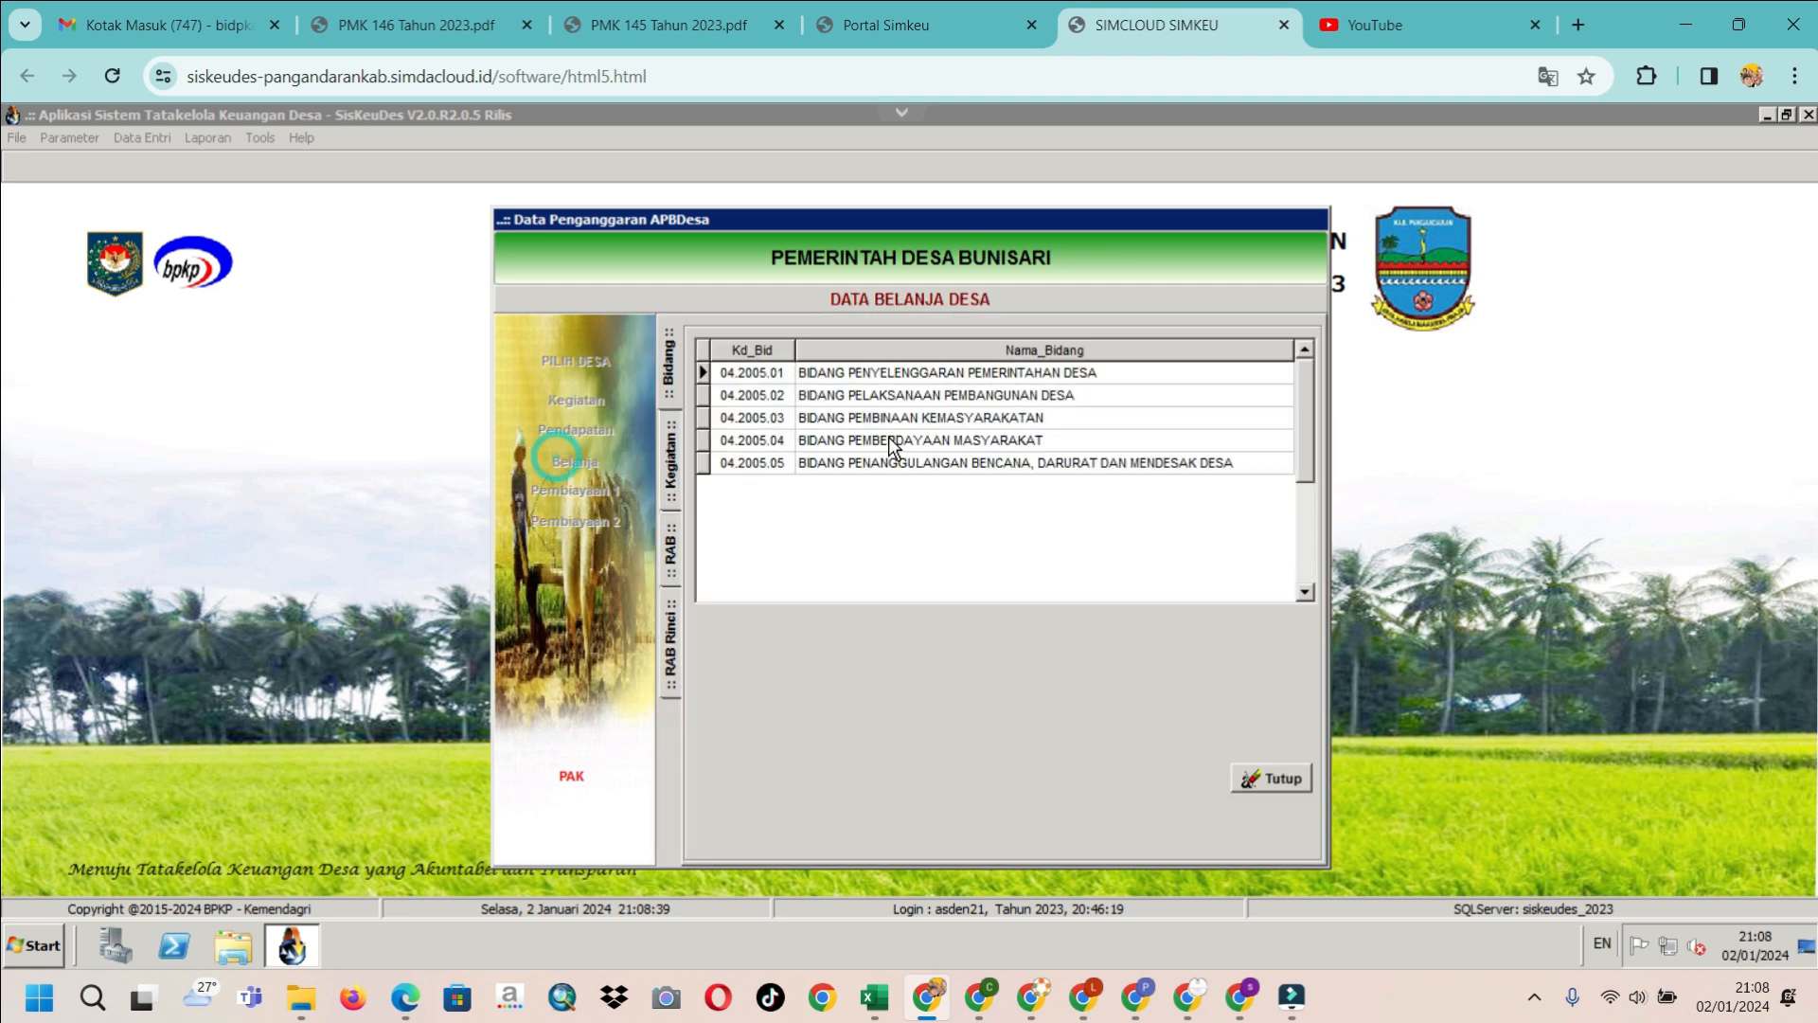
{"action": "left_click", "coordinate": [900, 379]}
{"action": "double_click", "coordinate": [900, 375]}
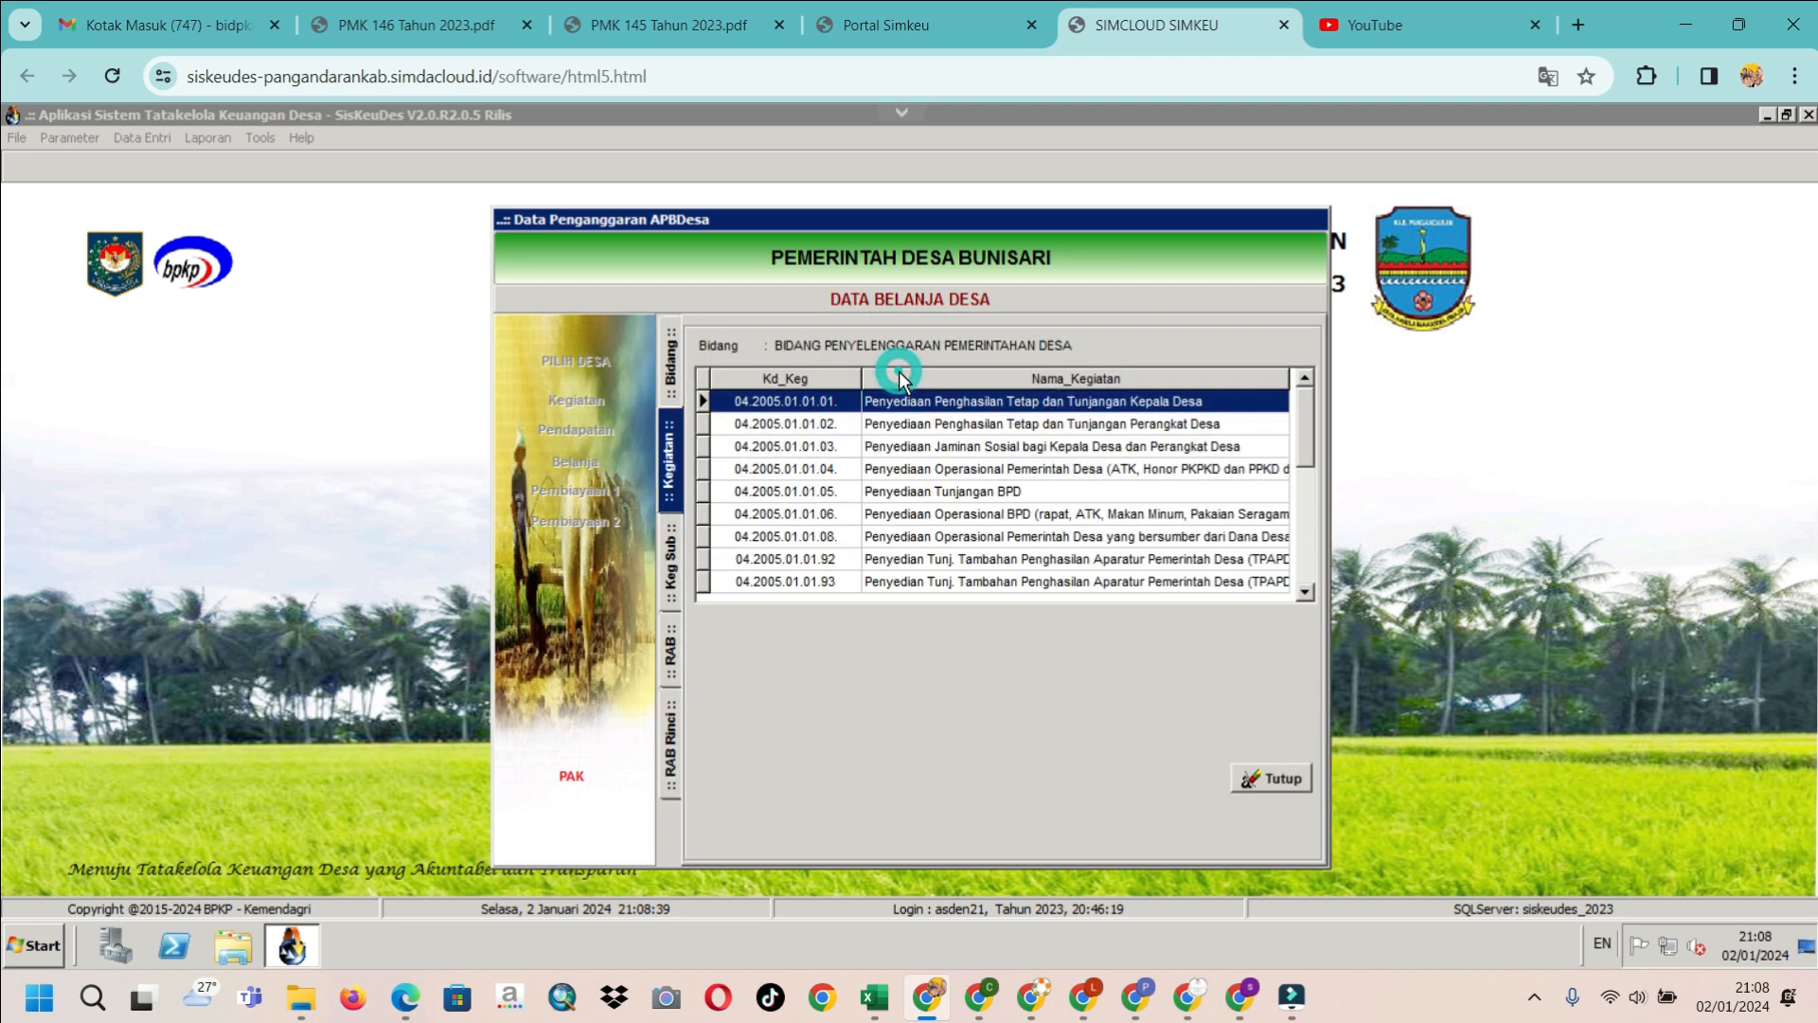
{"action": "double_click", "coordinate": [993, 471]}
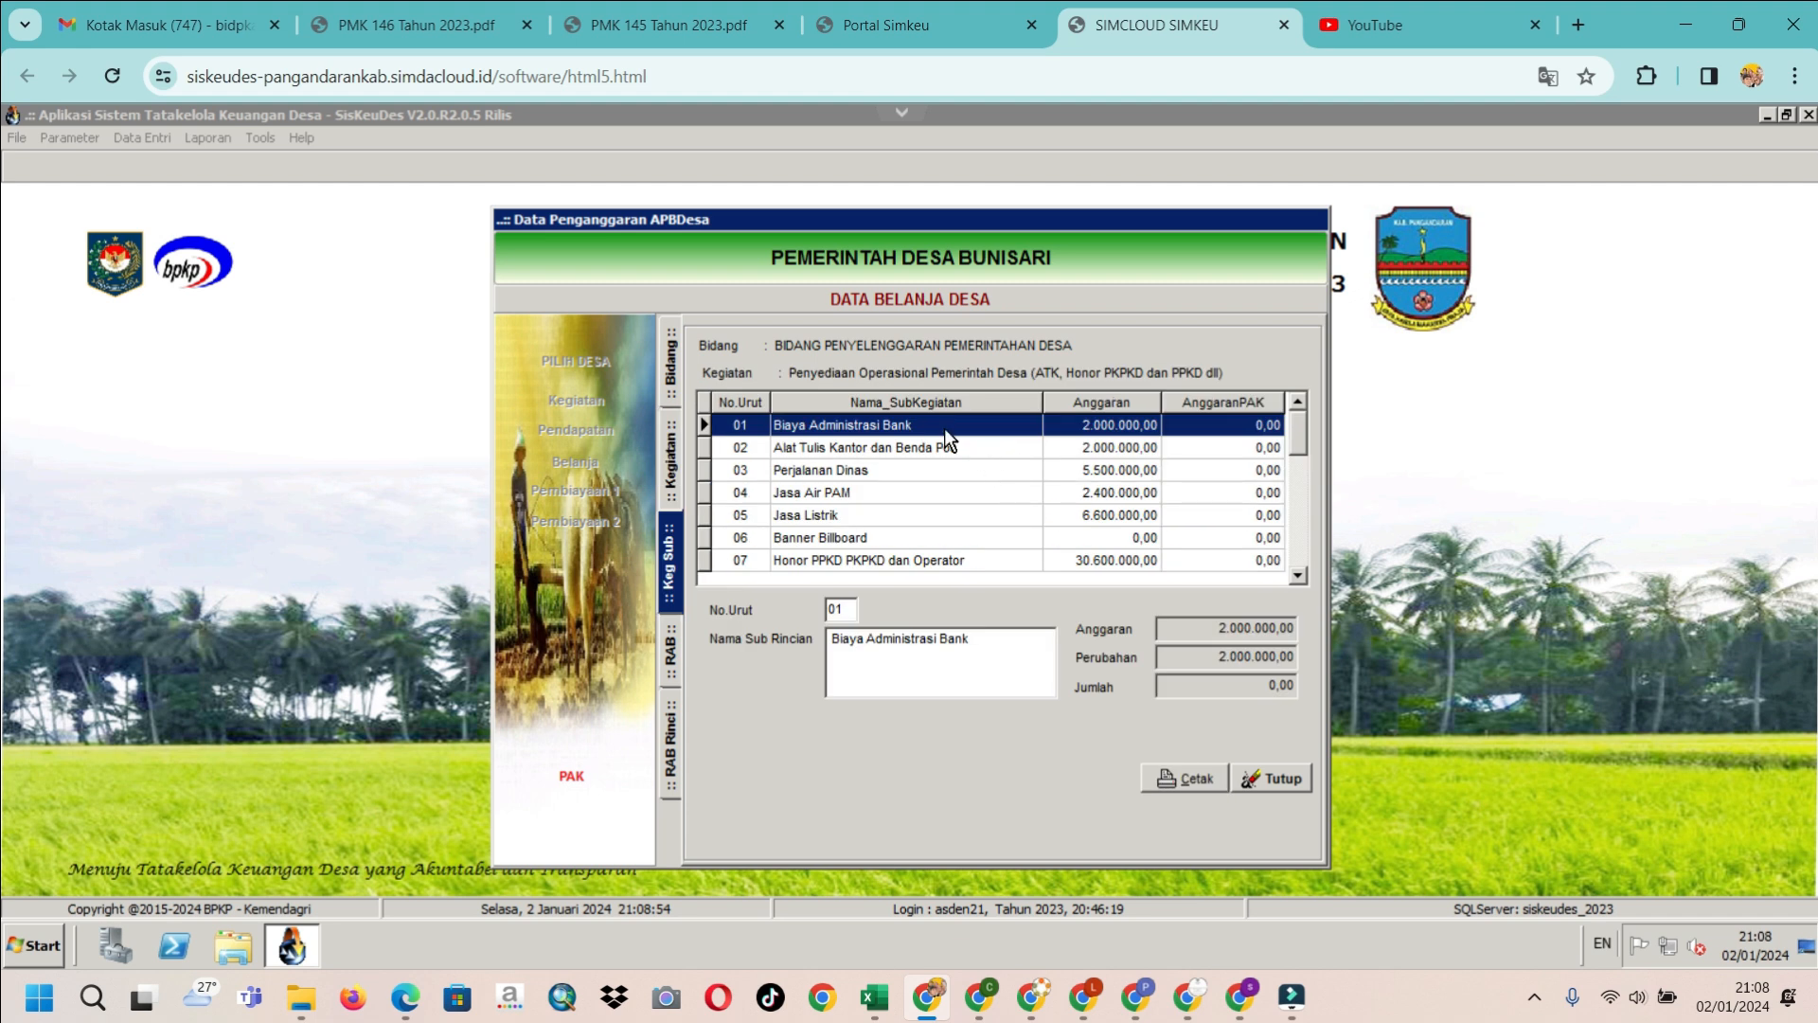
{"action": "double_click", "coordinate": [827, 422]}
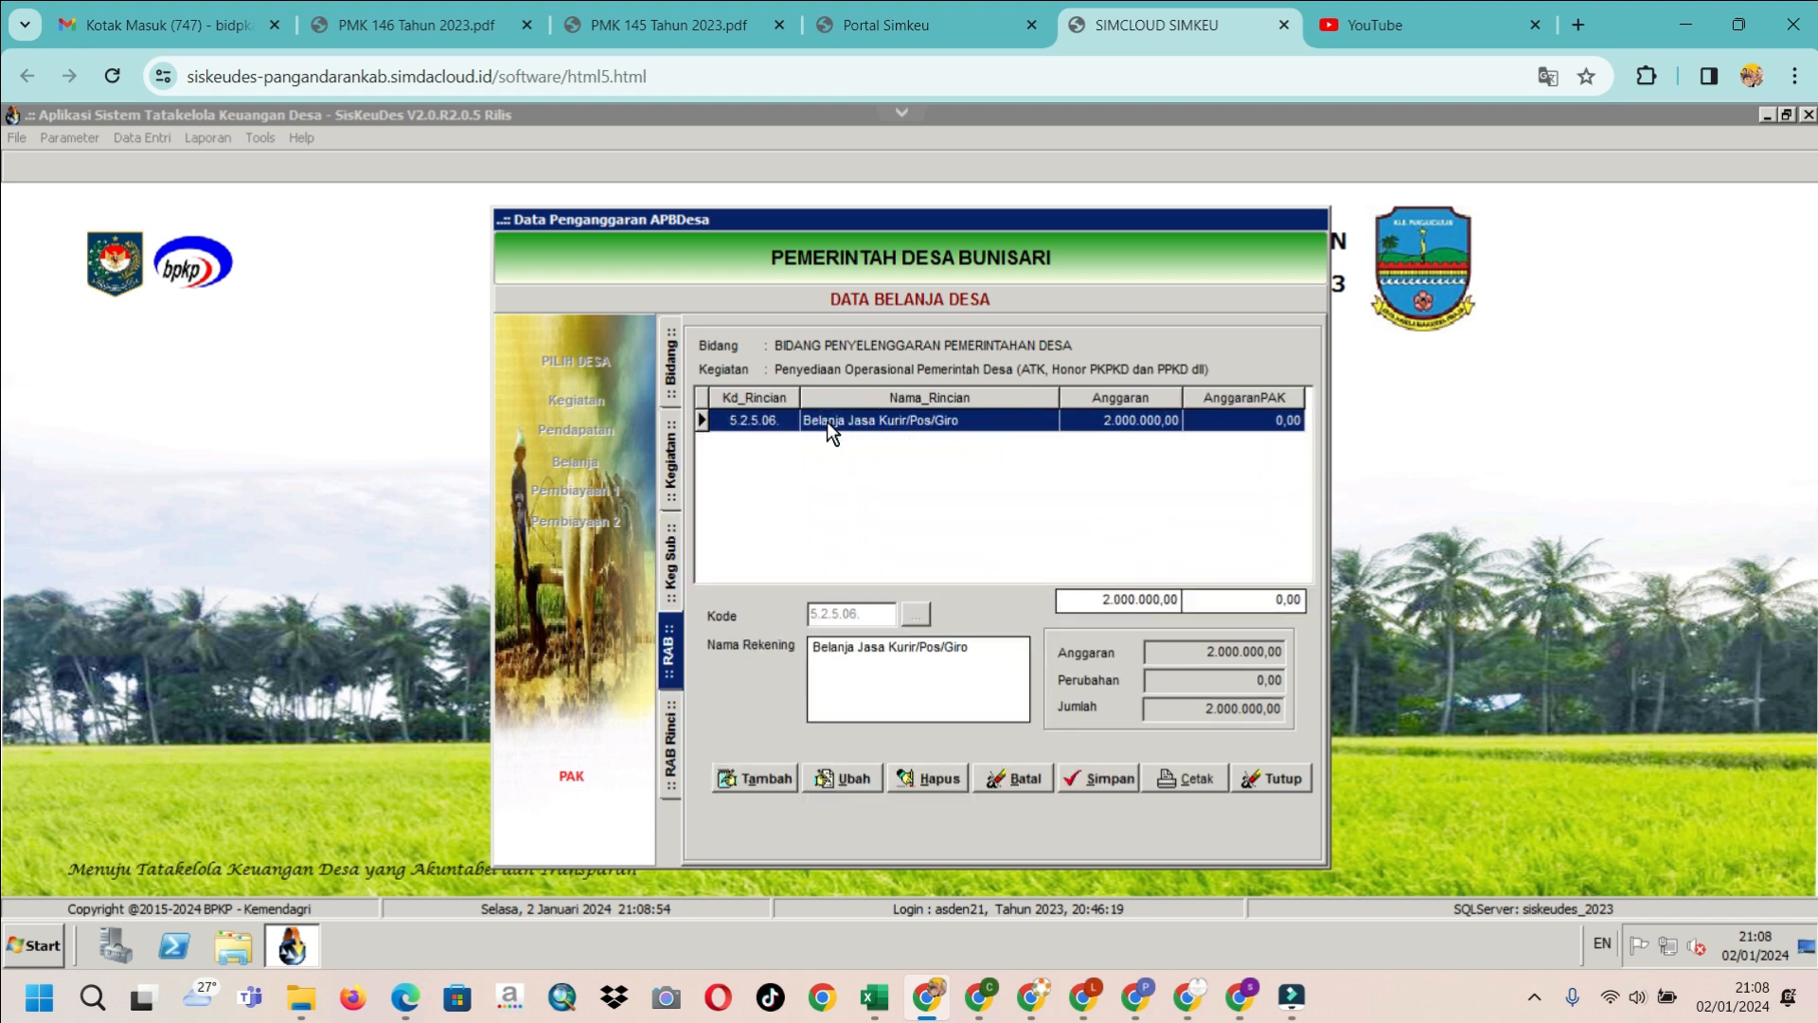
{"action": "double_click", "coordinate": [827, 423]}
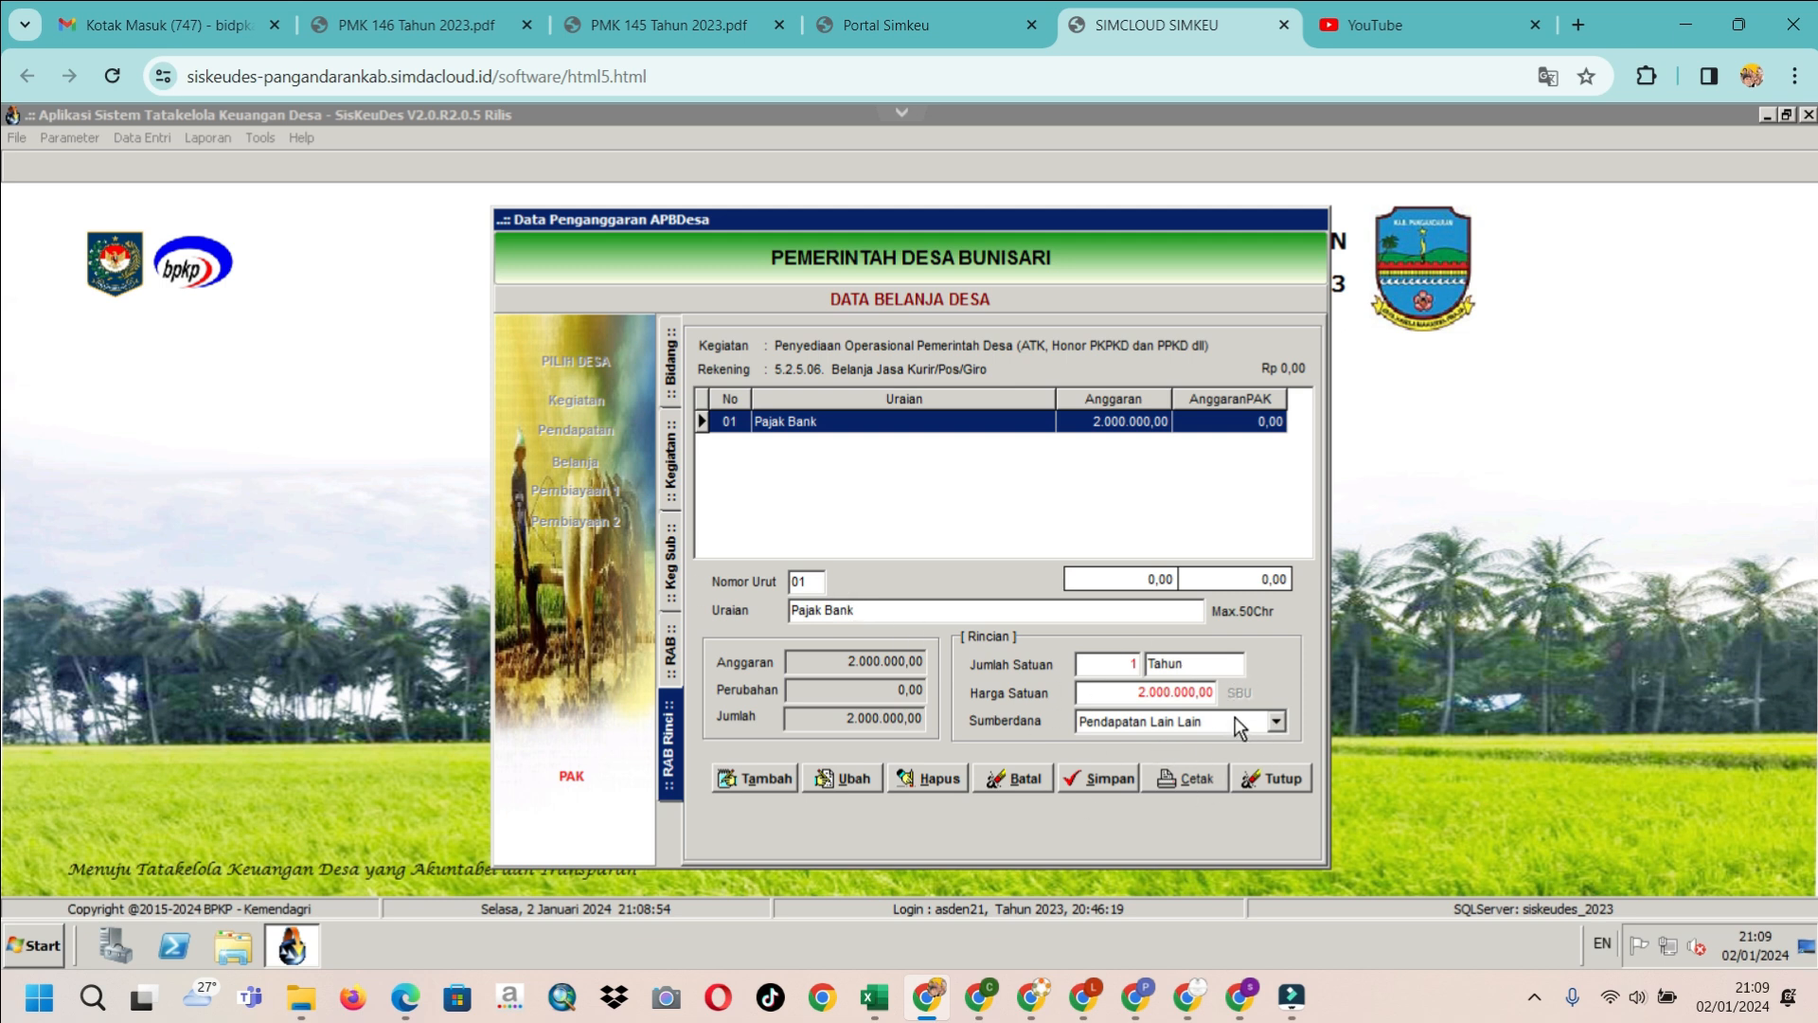
{"action": "left_click", "coordinate": [1271, 782]}
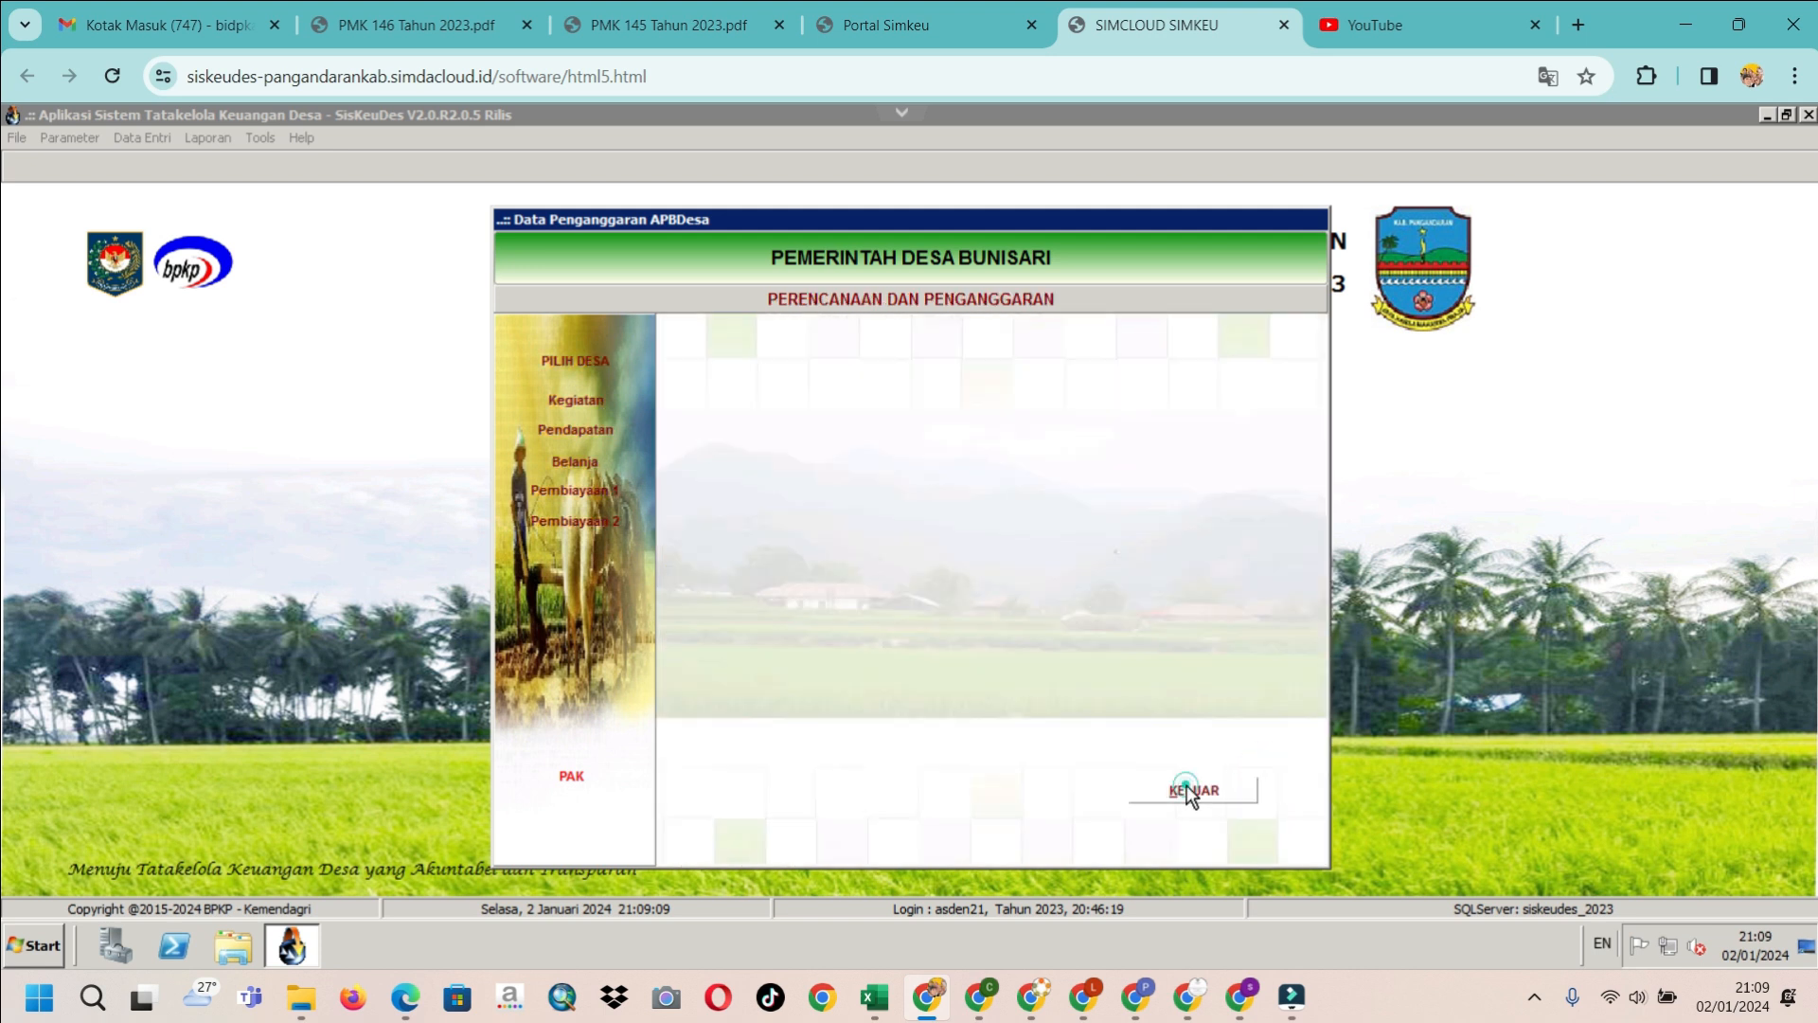
{"action": "left_click", "coordinate": [1184, 786]}
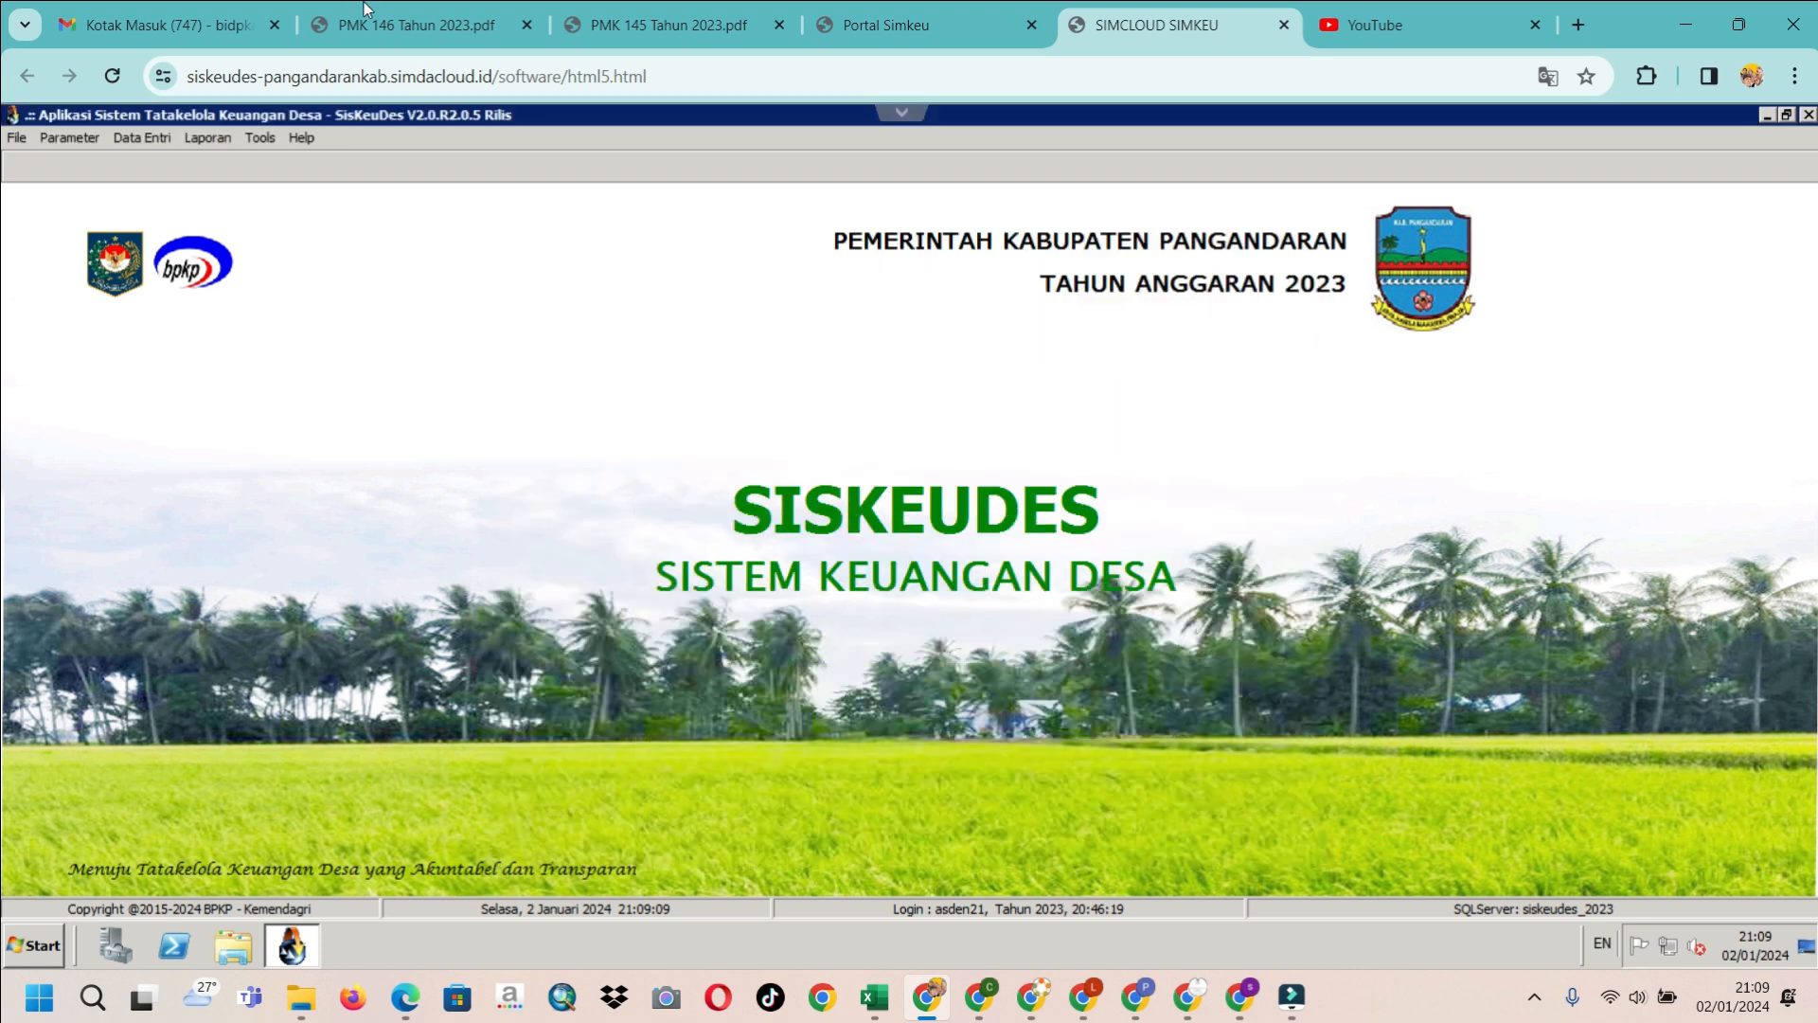
Open the Biaya Admin Bank entries in Penatausahaan's Mutasi Kas for KECAMATAN CIGUGUR, PEMERINTAH DESA BUNISARI
{"action": "left_click", "coordinate": [164, 140]}
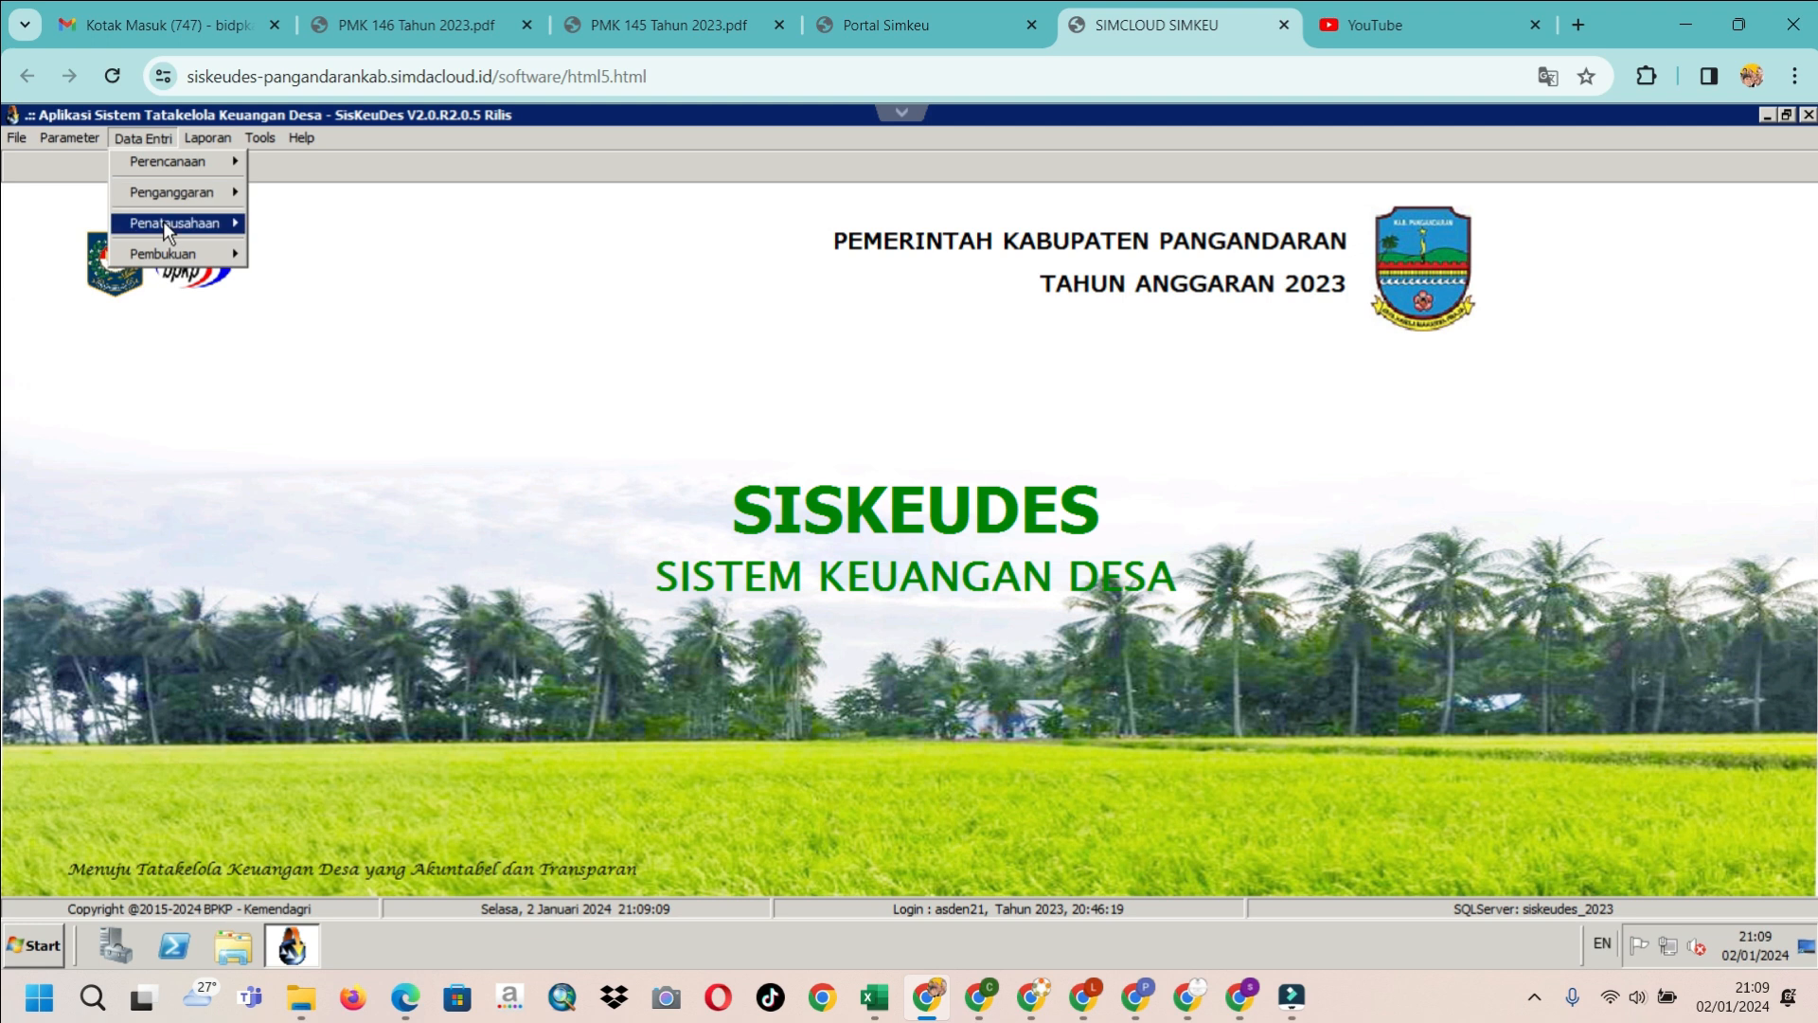
{"action": "mouse_move", "coordinate": [163, 220]}
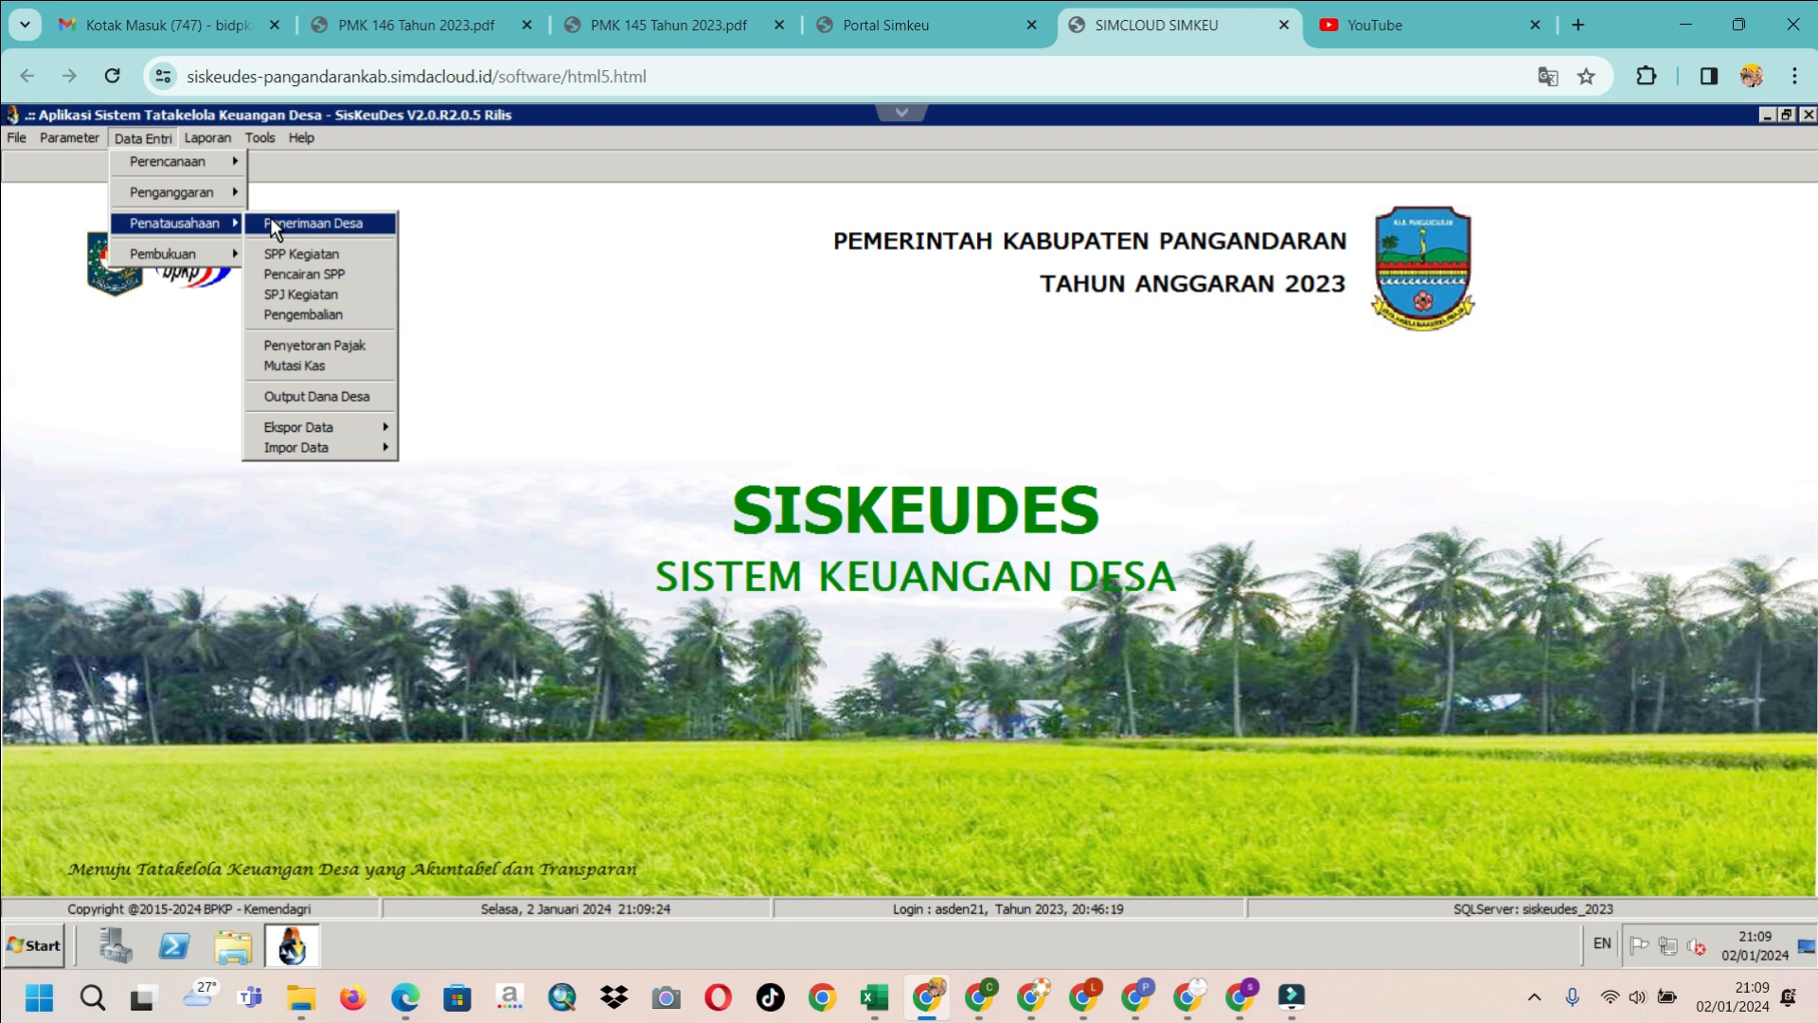
{"action": "left_click", "coordinate": [281, 365]}
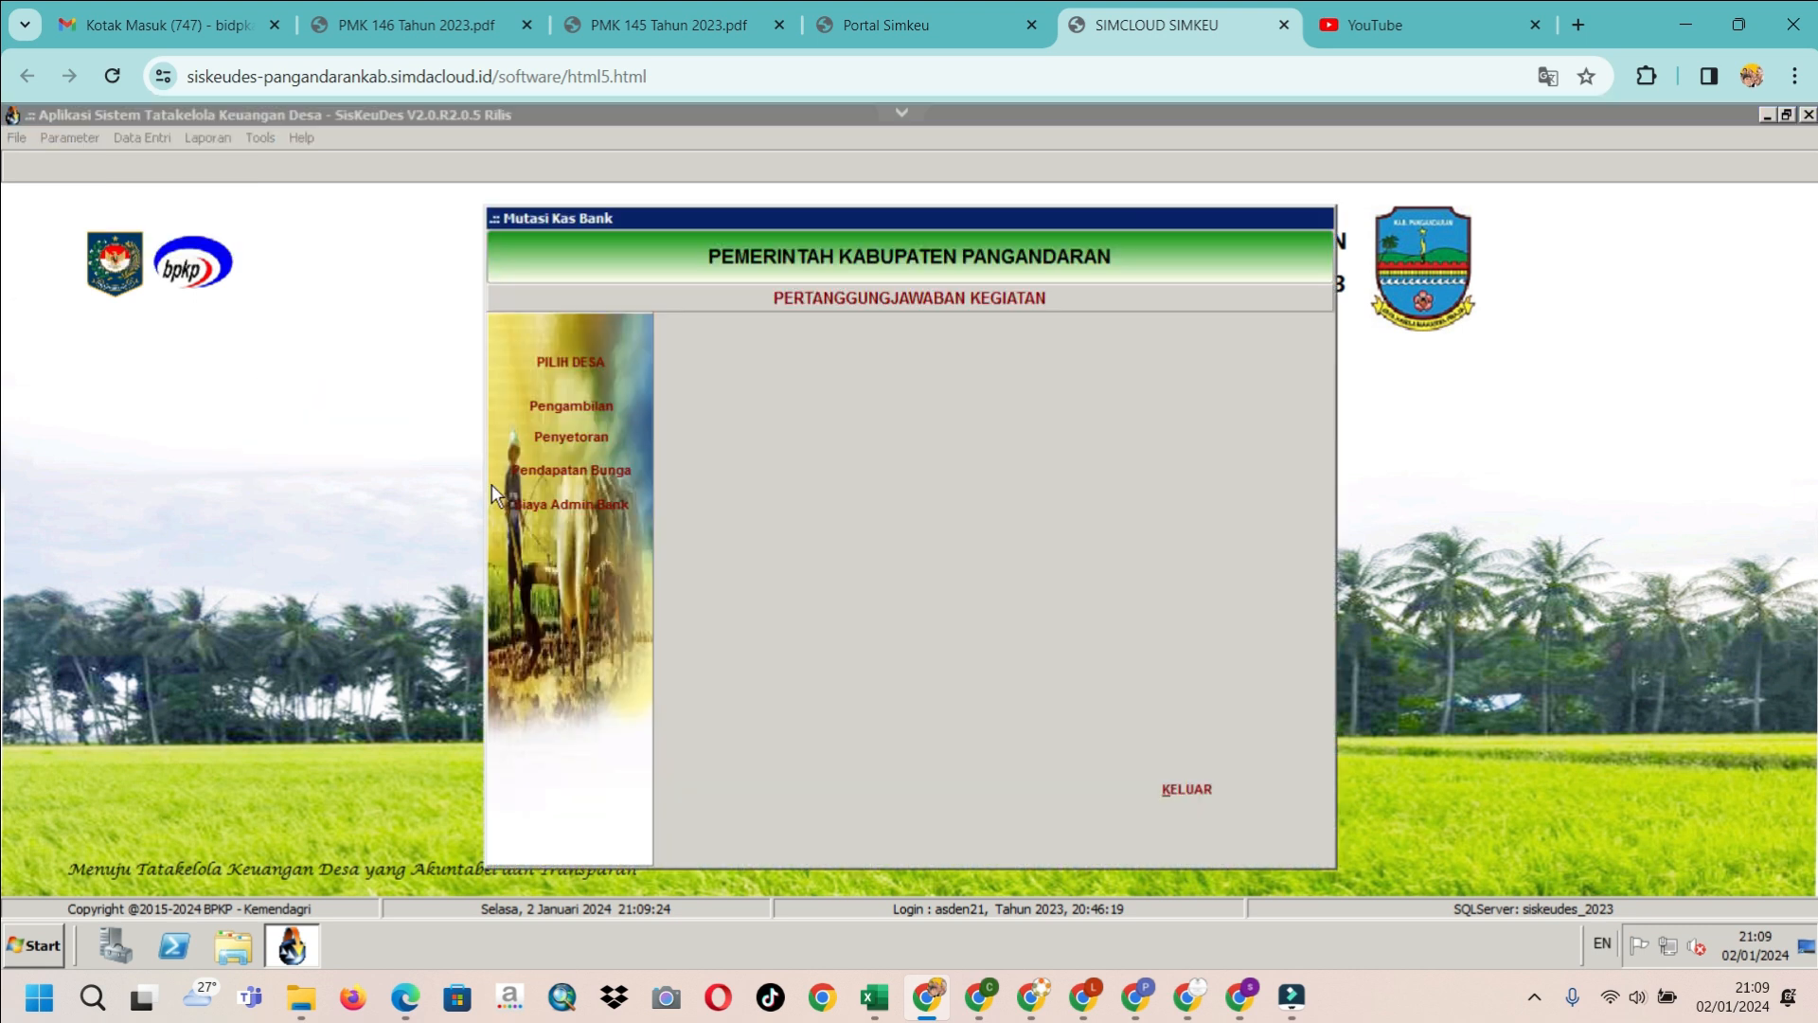
{"action": "left_click", "coordinate": [560, 368]}
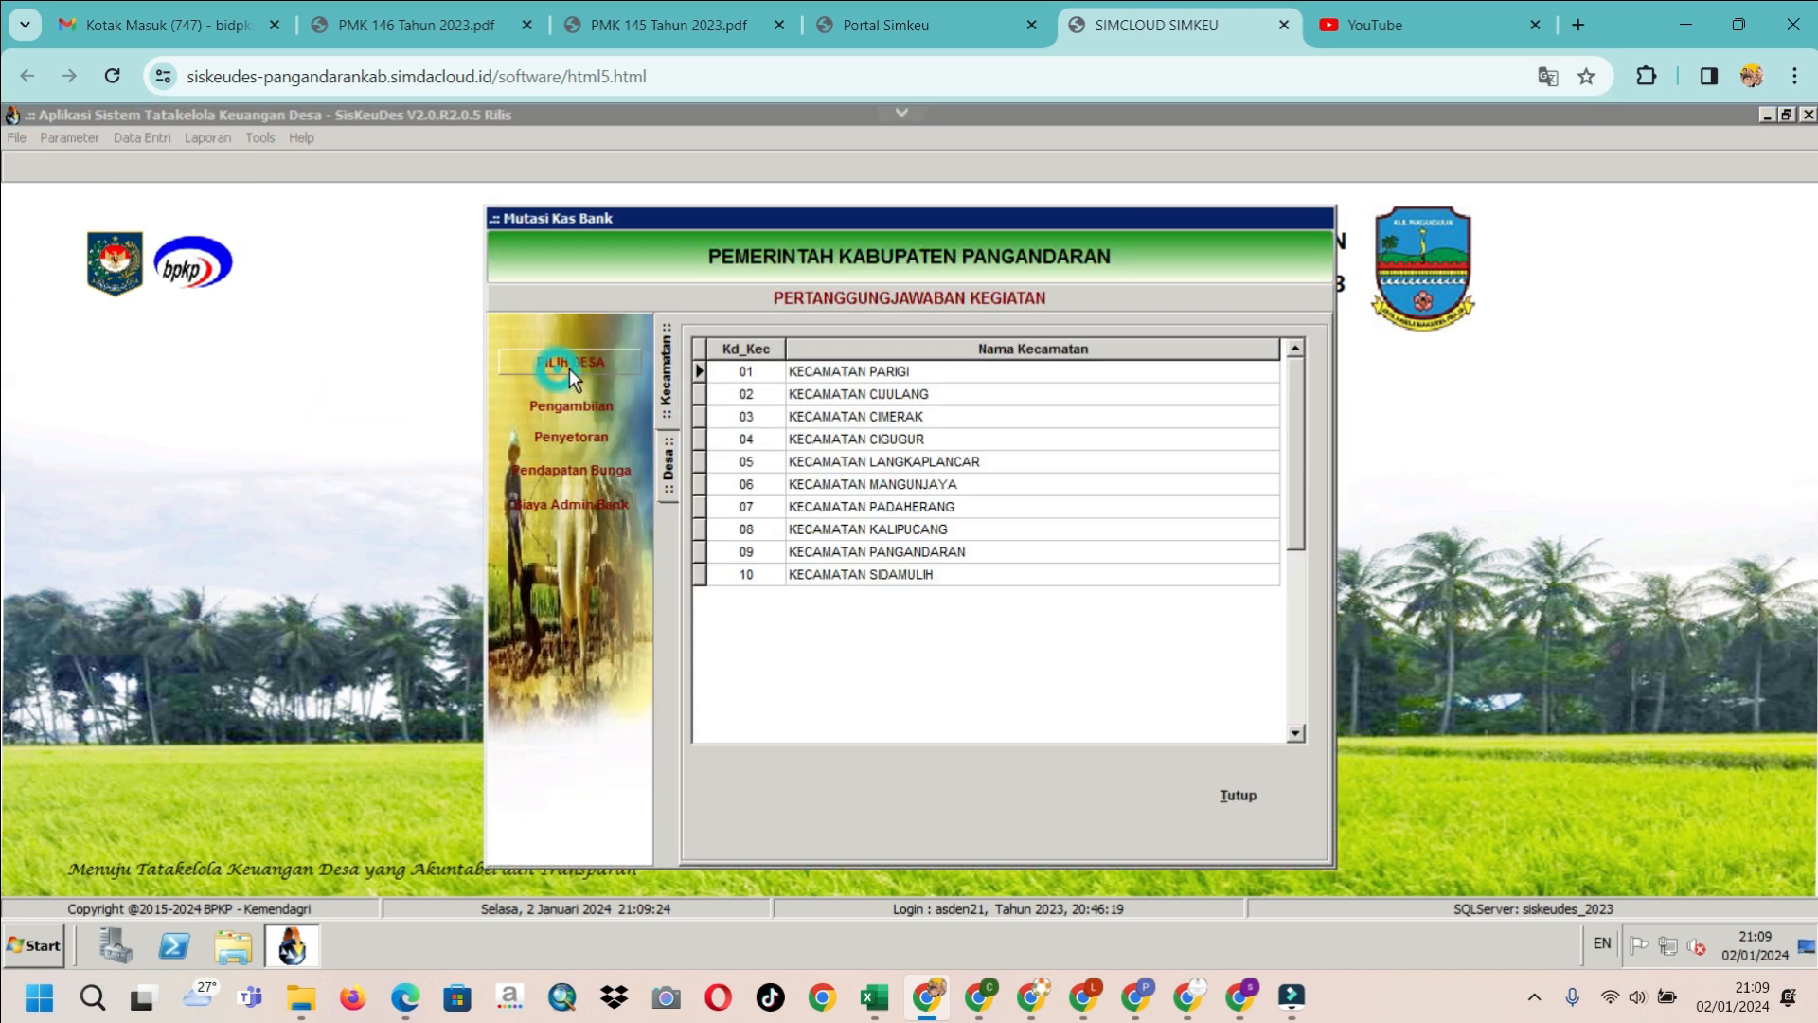
{"action": "double_click", "coordinate": [923, 443]}
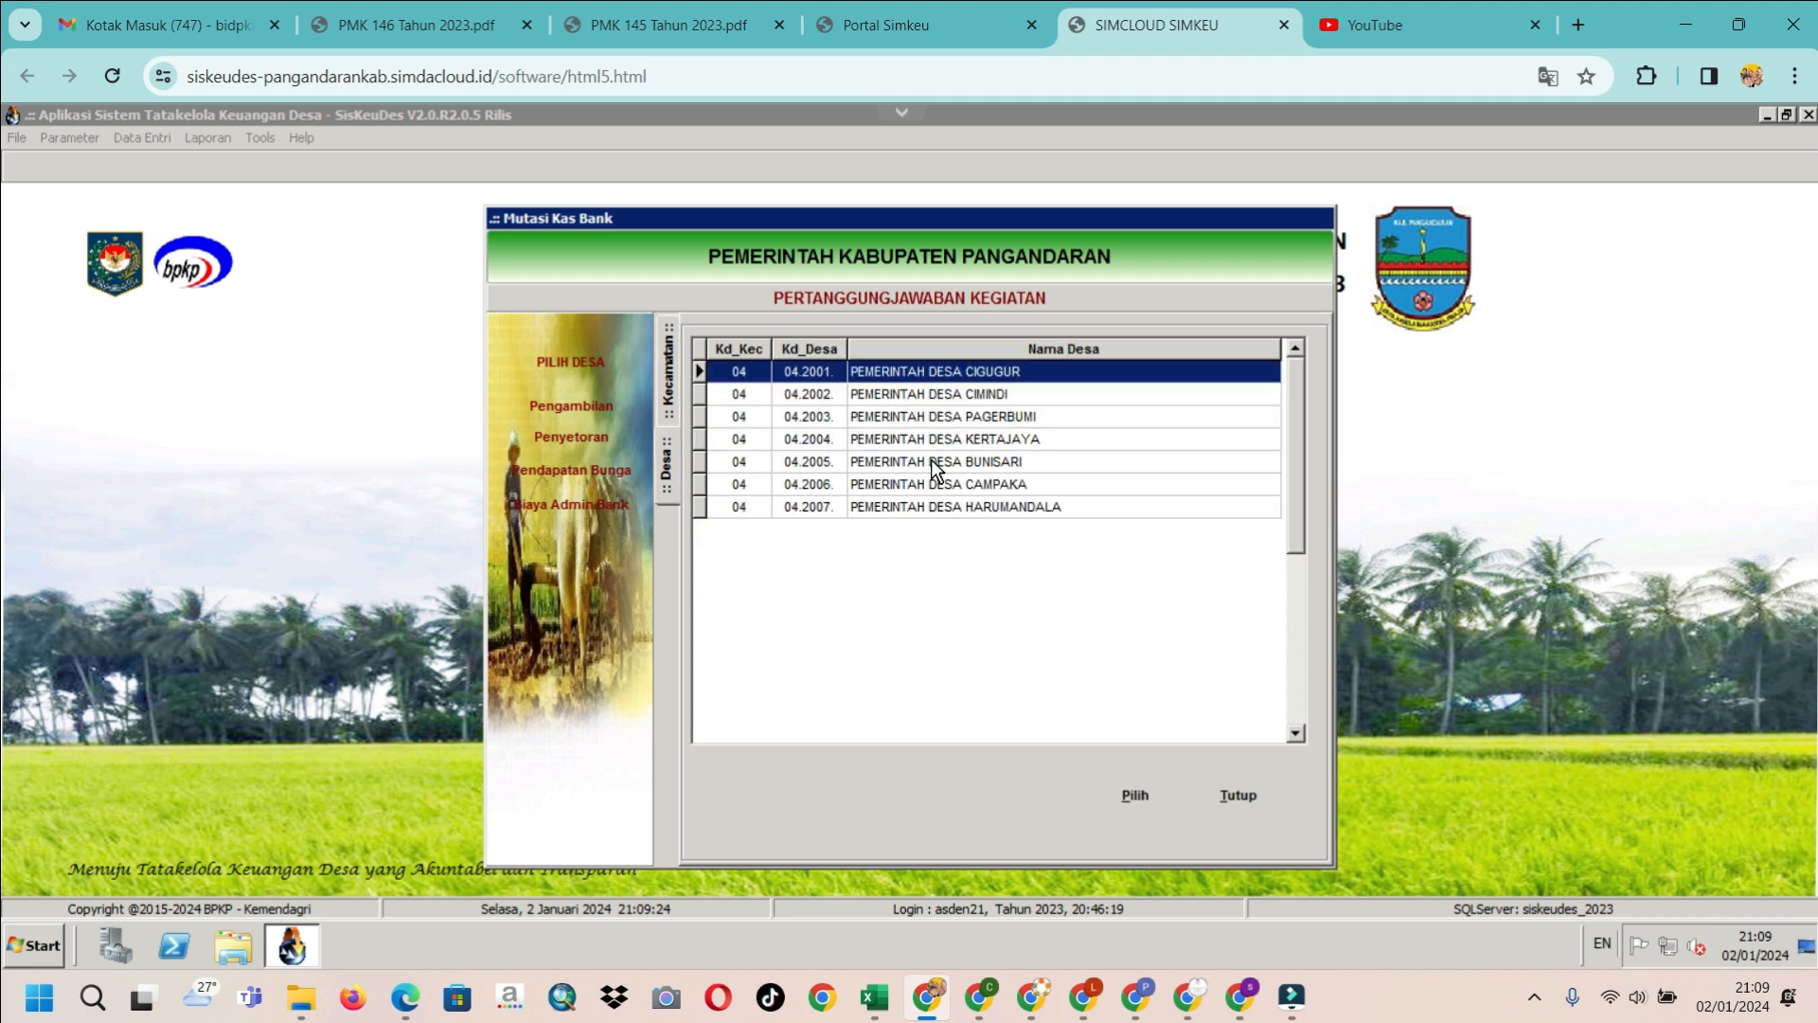
{"action": "left_click", "coordinate": [933, 464]}
{"action": "double_click", "coordinate": [931, 461]}
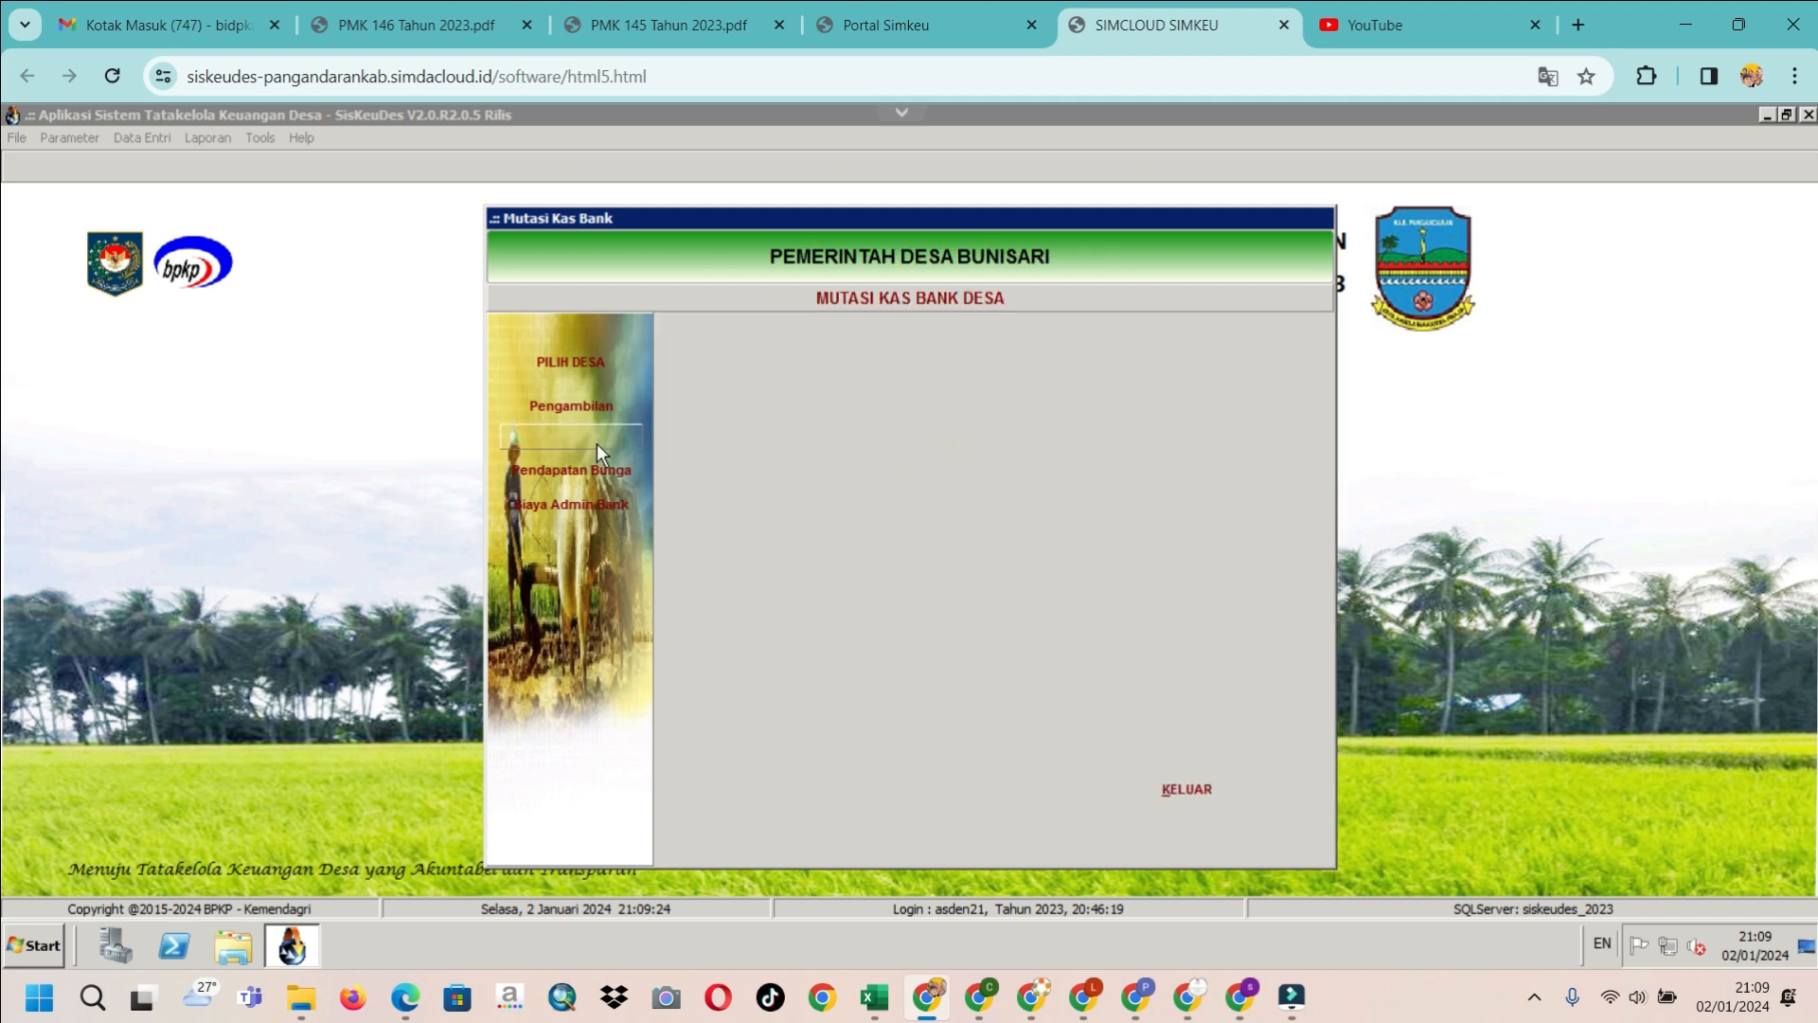
{"action": "left_click", "coordinate": [570, 502]}
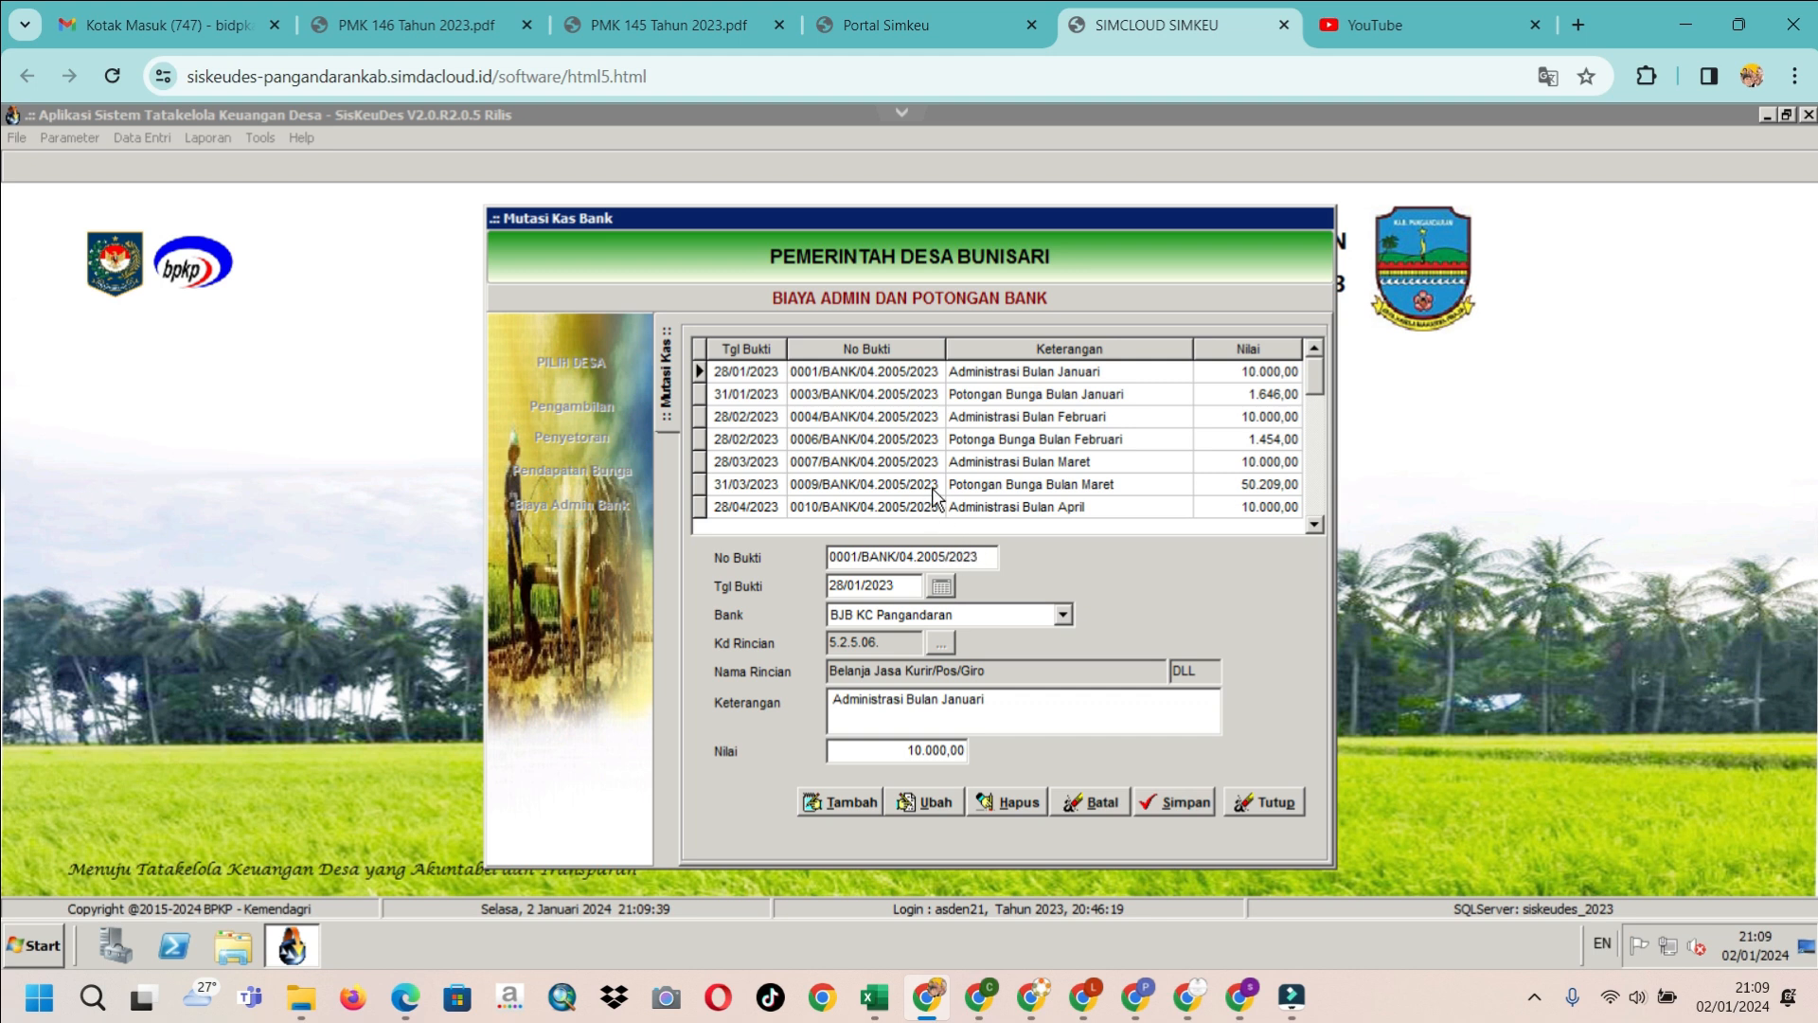
Examine the Administrasi Bulan Januari entry's Nama Rincian, its type code and its Nilai
{"action": "left_click", "coordinate": [996, 375]}
{"action": "left_click", "coordinate": [994, 394]}
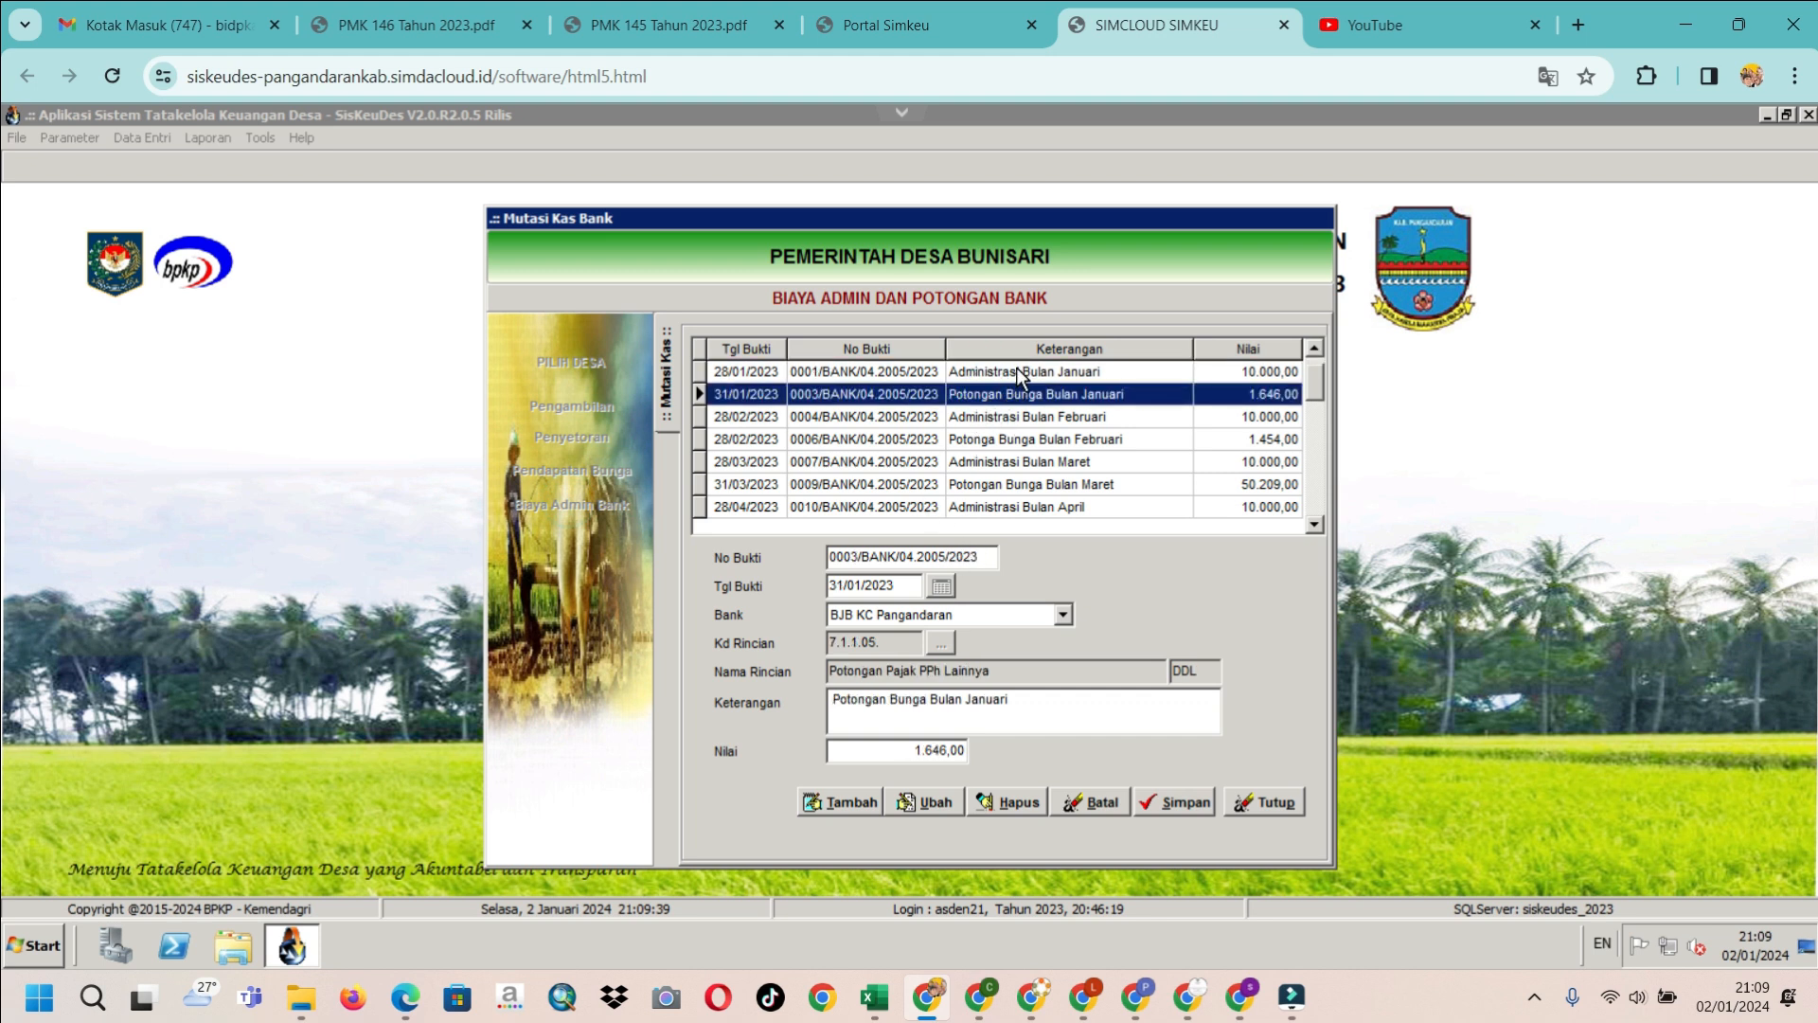
{"action": "left_click", "coordinate": [1018, 374]}
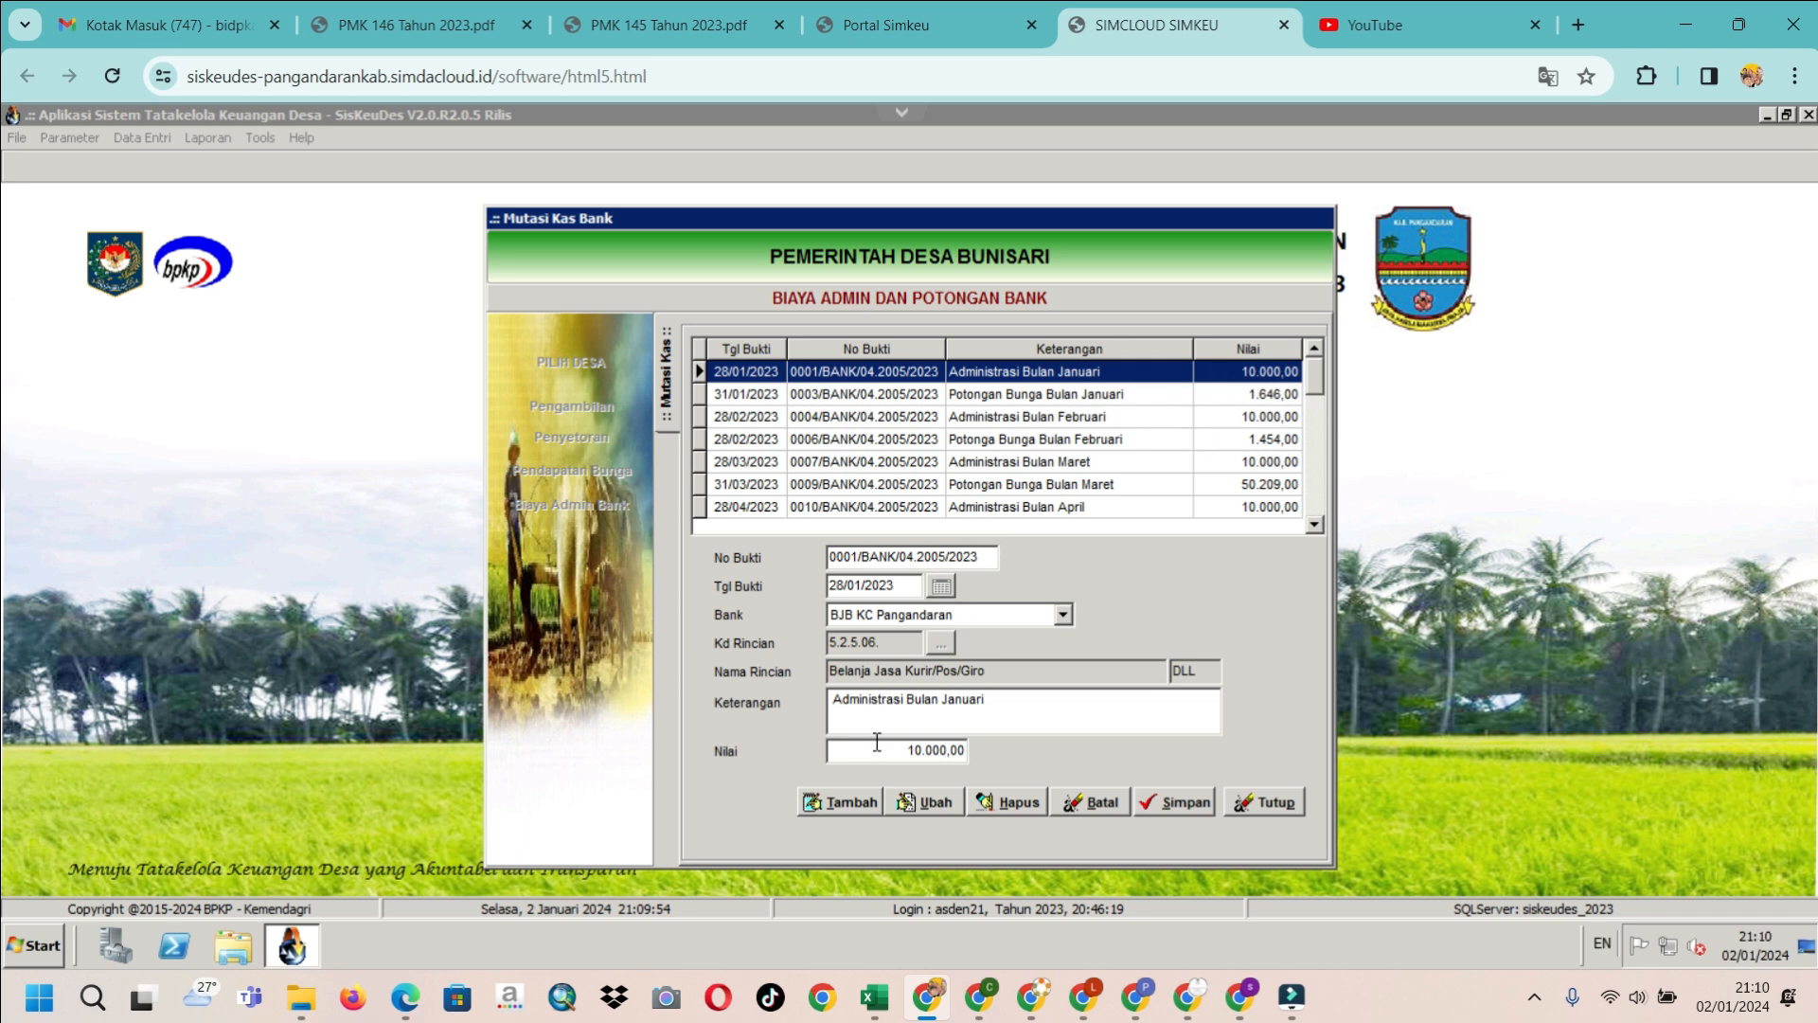
{"action": "left_click", "coordinate": [990, 668]}
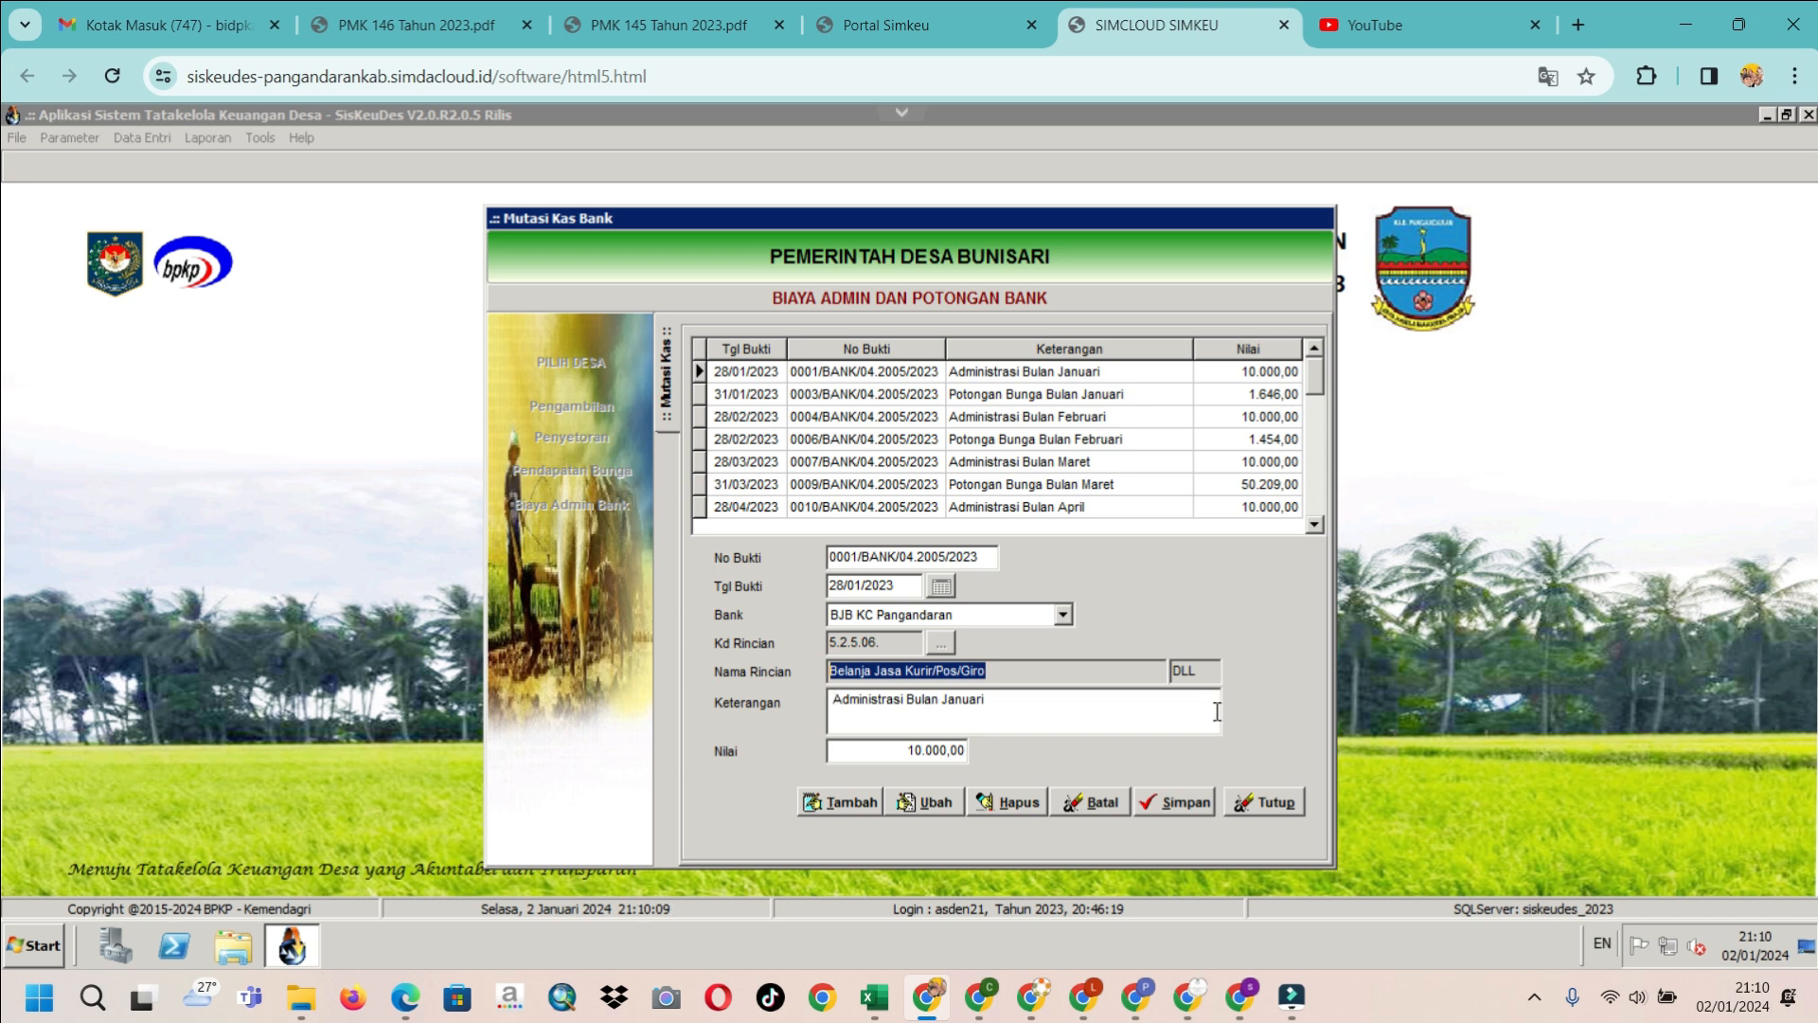
{"action": "double_click", "coordinate": [1198, 673]}
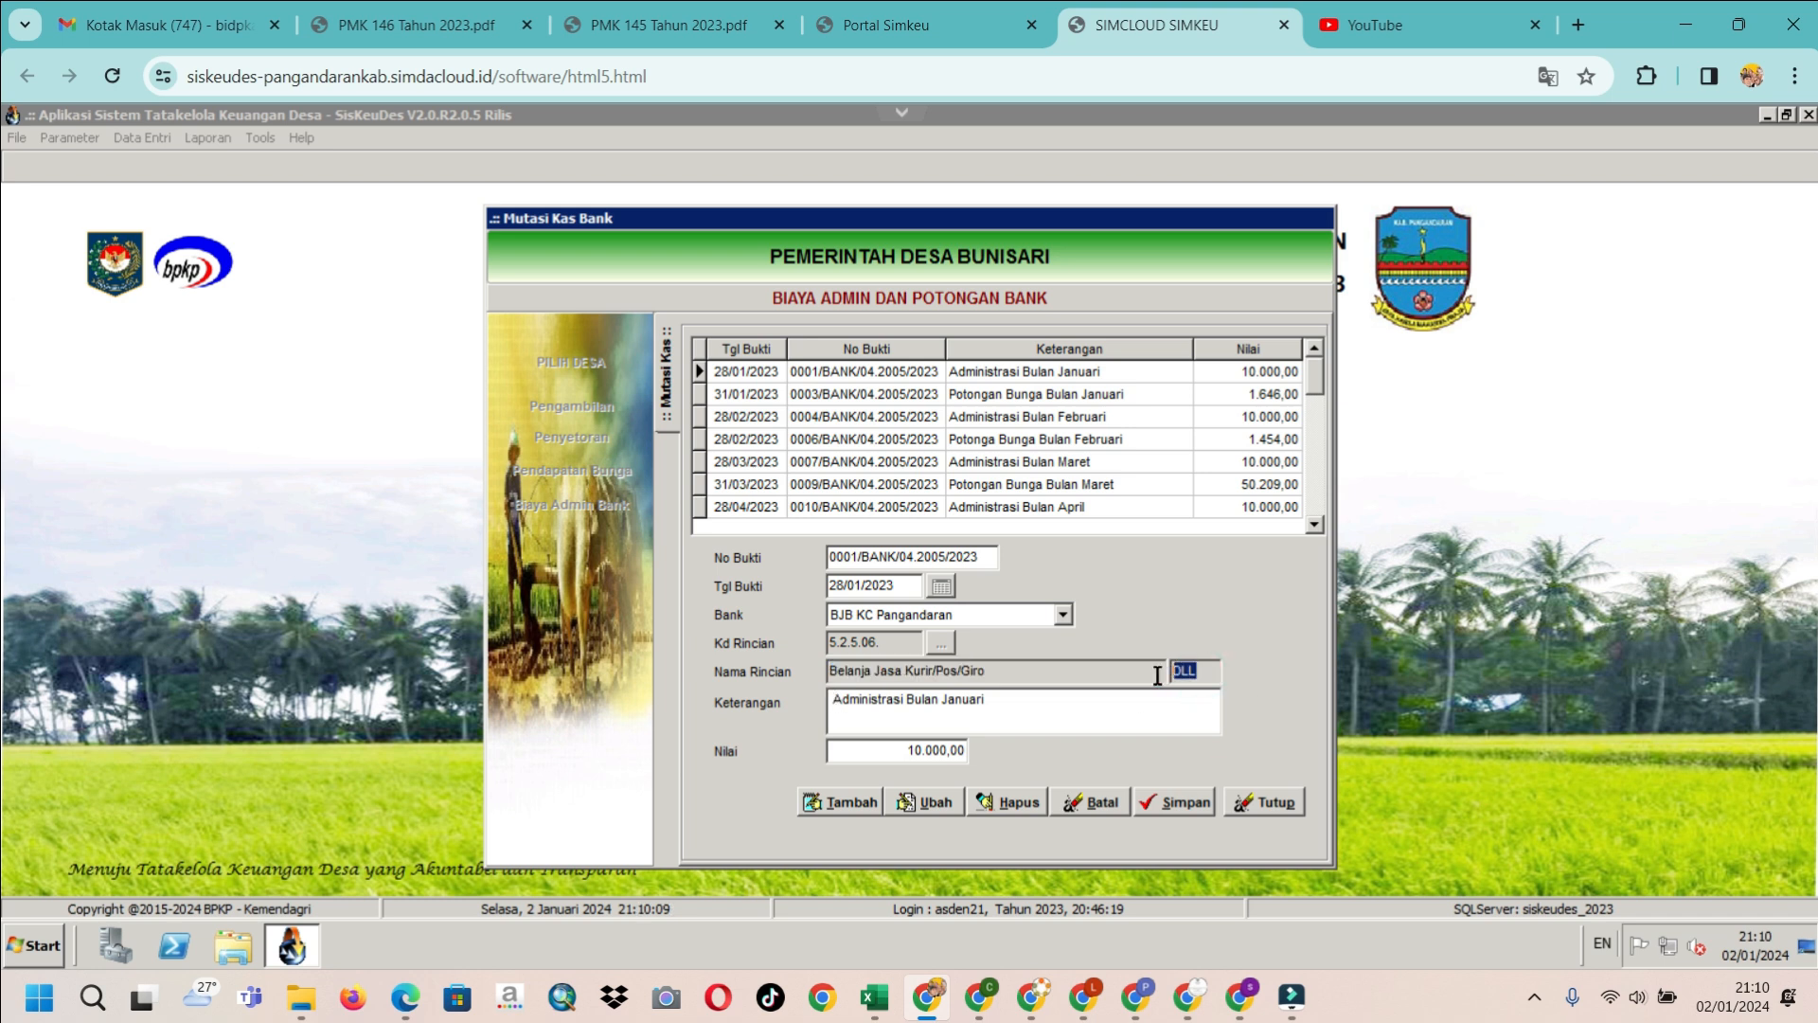
{"action": "left_click_drag", "start_coordinate": [996, 672], "coordinate": [840, 670]}
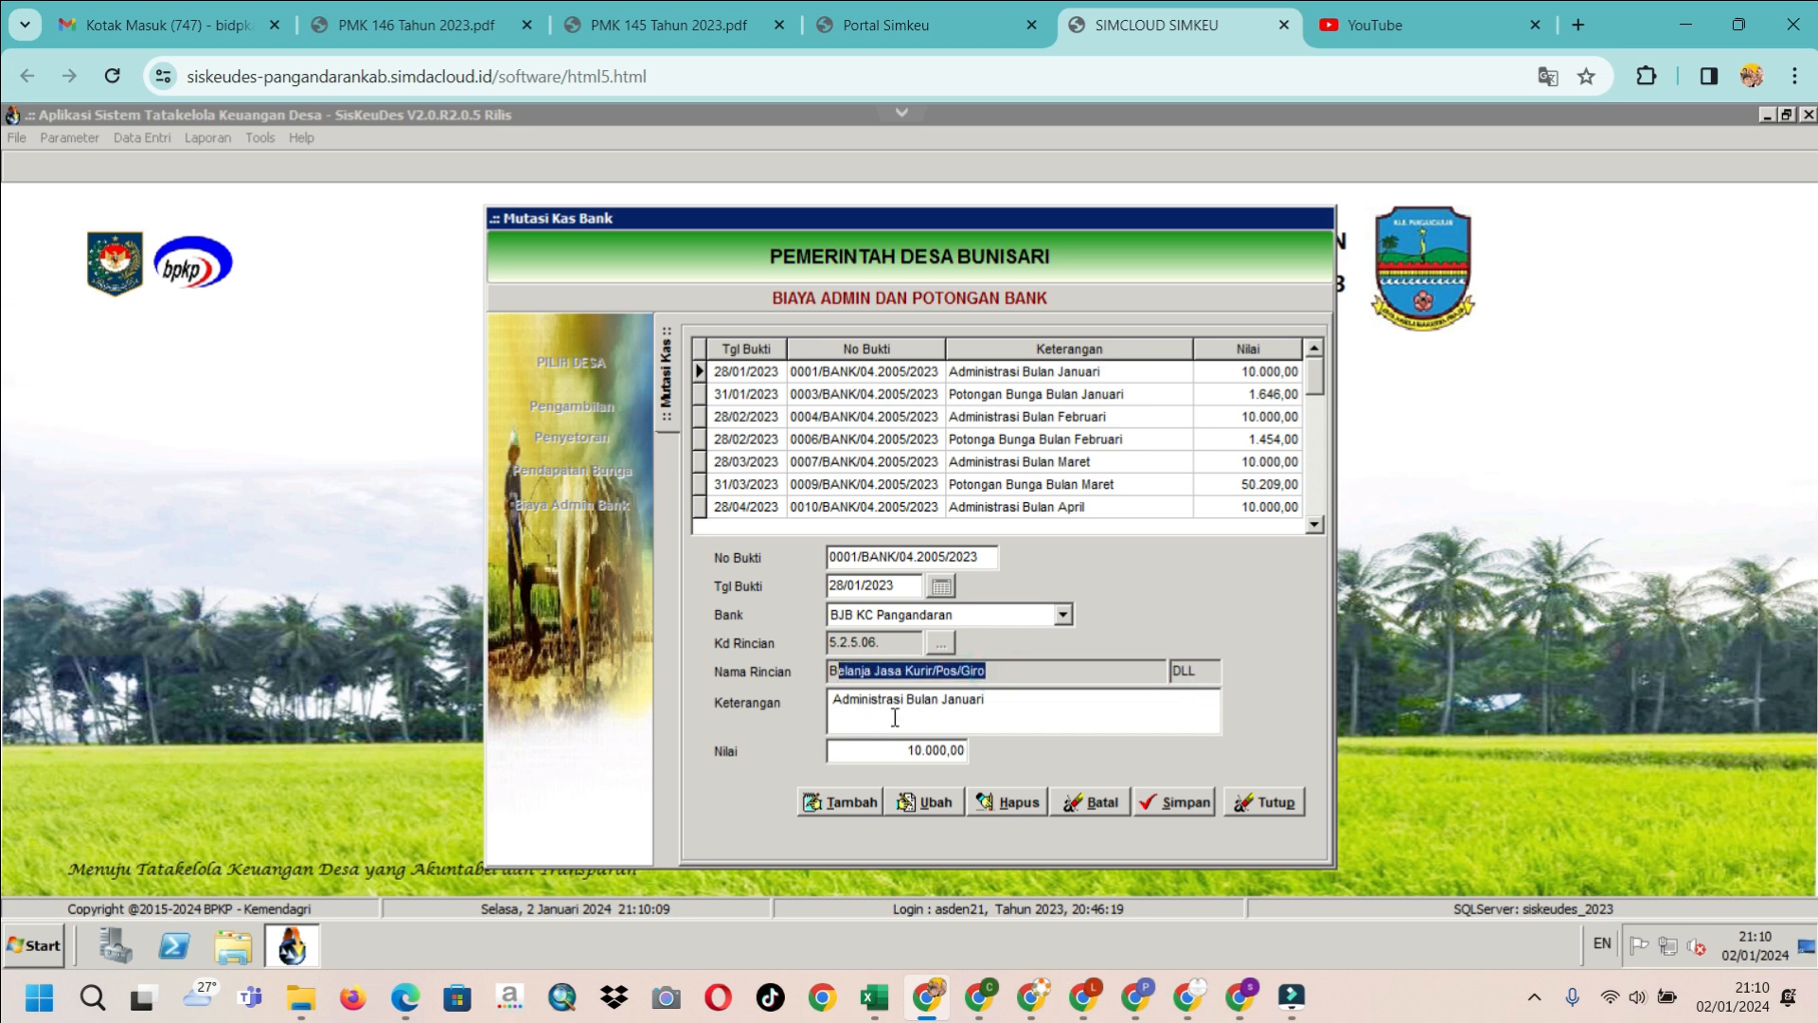
{"action": "left_click", "coordinate": [929, 751]}
{"action": "left_click_drag", "start_coordinate": [952, 748], "coordinate": [688, 746]}
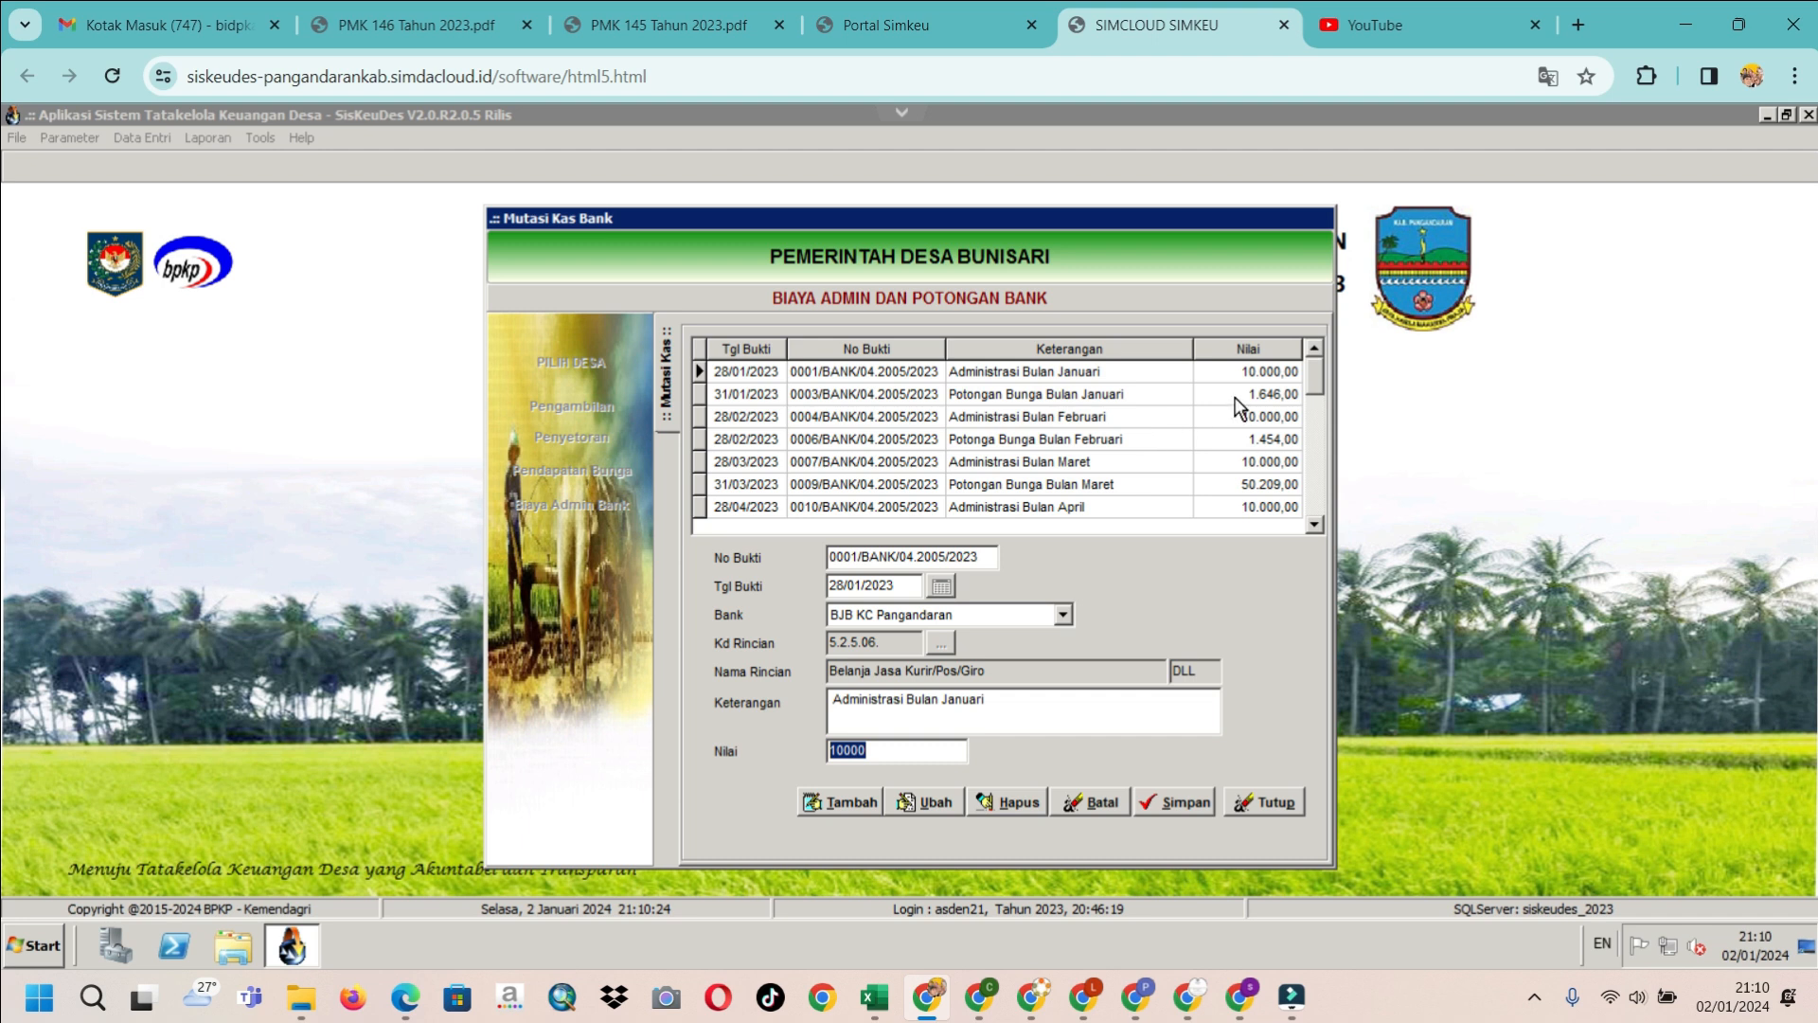
Compare the bank interest deduction entries for Januari, Februari and Maret in the Biaya Admin dan Potongan Bank list
{"action": "left_click", "coordinate": [1120, 408]}
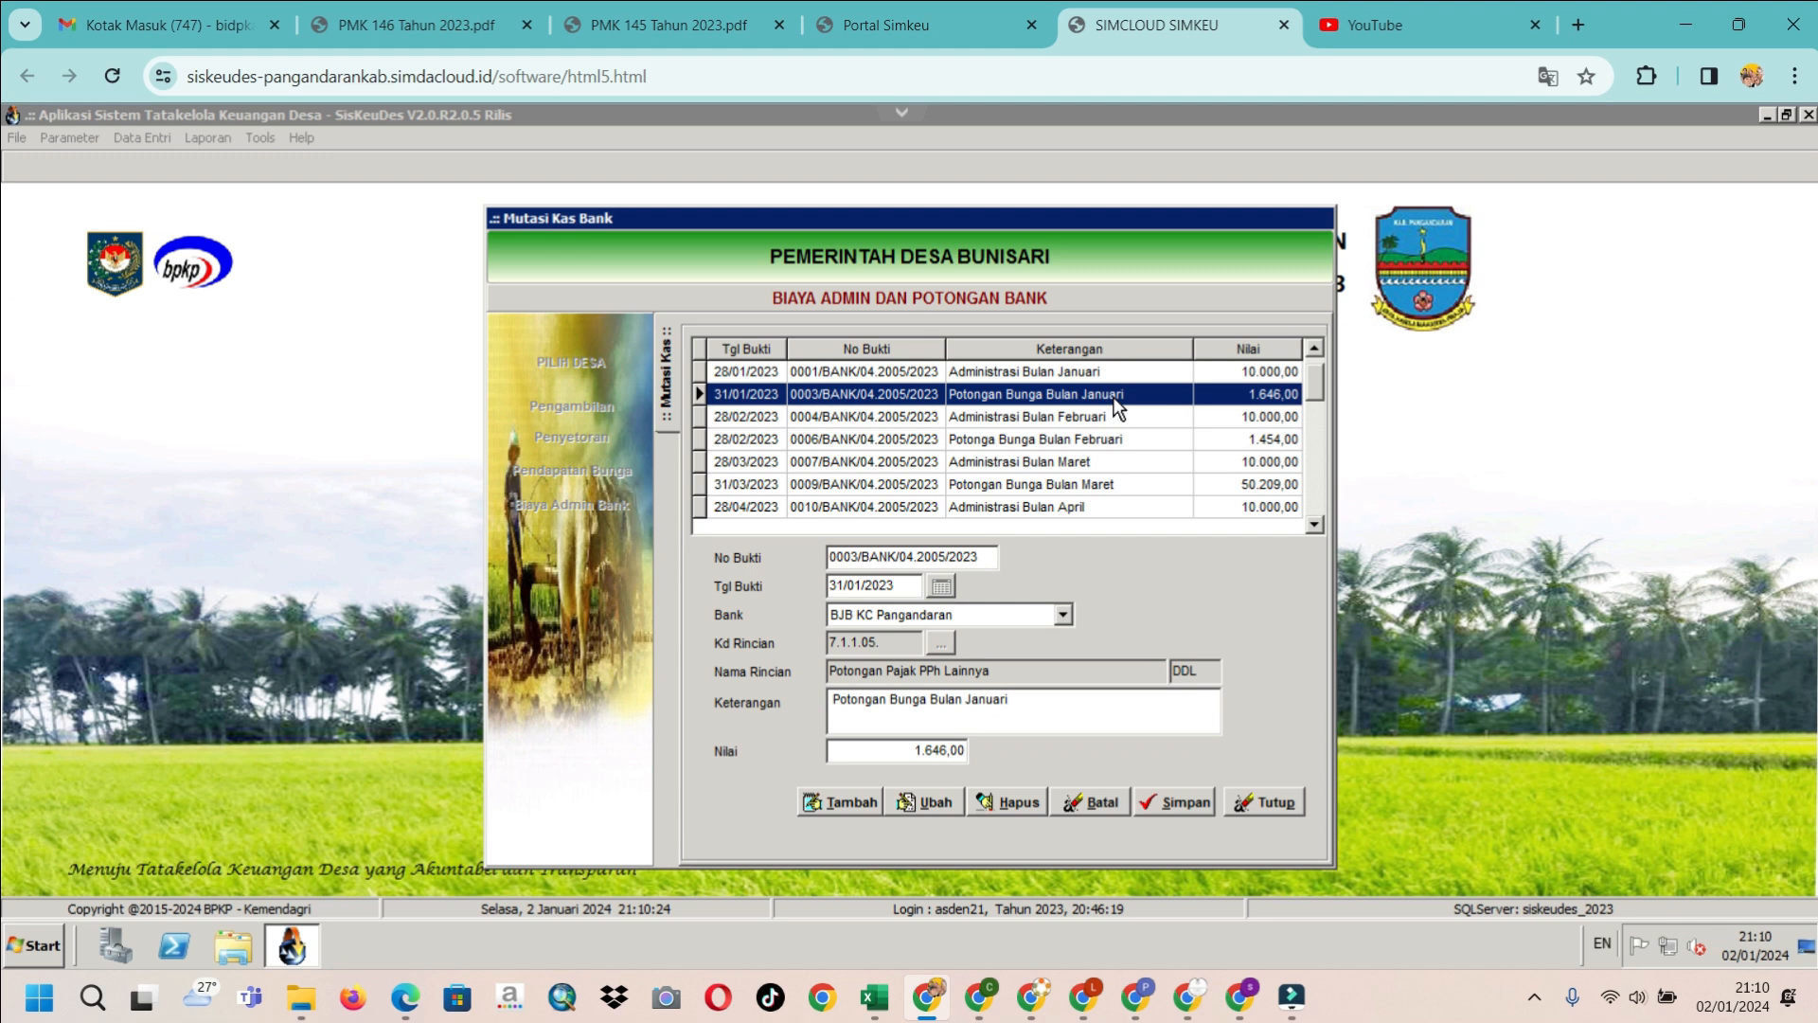
{"action": "left_click", "coordinate": [1089, 443]}
{"action": "left_click", "coordinate": [1120, 398]}
{"action": "left_click", "coordinate": [1046, 442]}
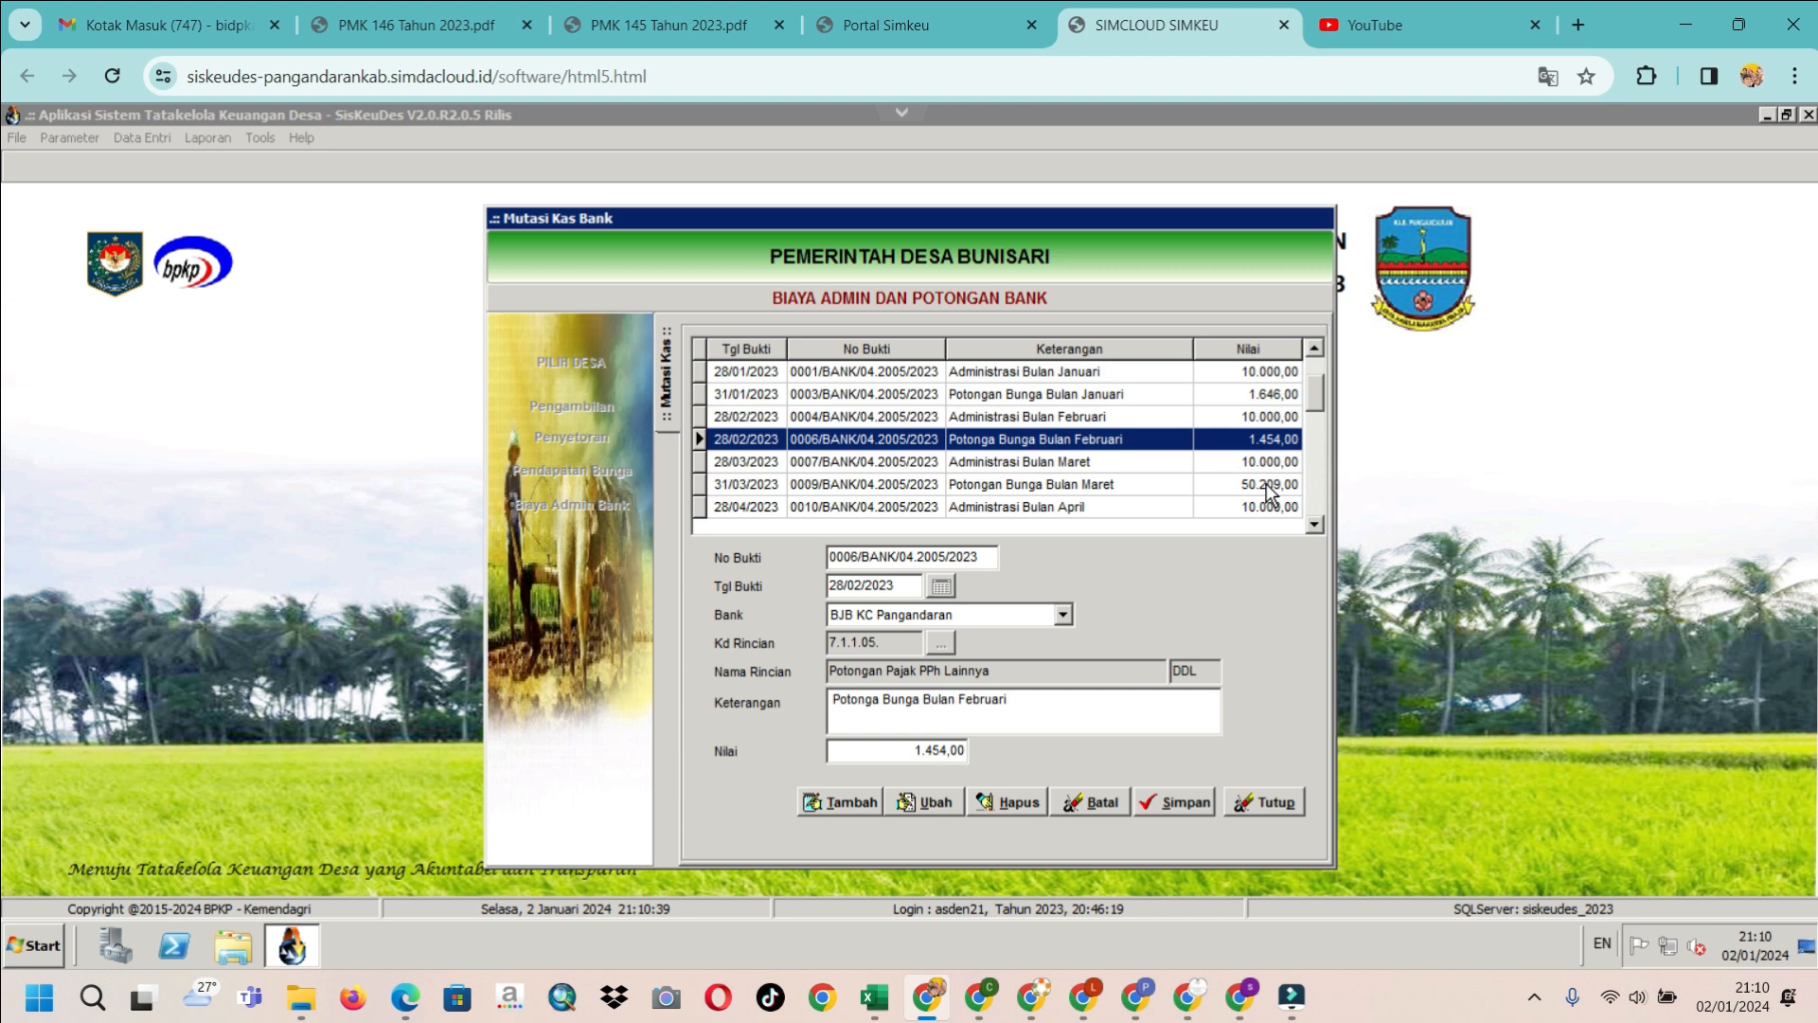
{"action": "left_click", "coordinate": [1082, 486]}
{"action": "left_click", "coordinate": [1132, 442]}
Check the Nama Rincian and type code of the February interest deduction, and exit the Mutasi Kas Bank form
{"action": "left_click_drag", "start_coordinate": [989, 671], "coordinate": [824, 675]}
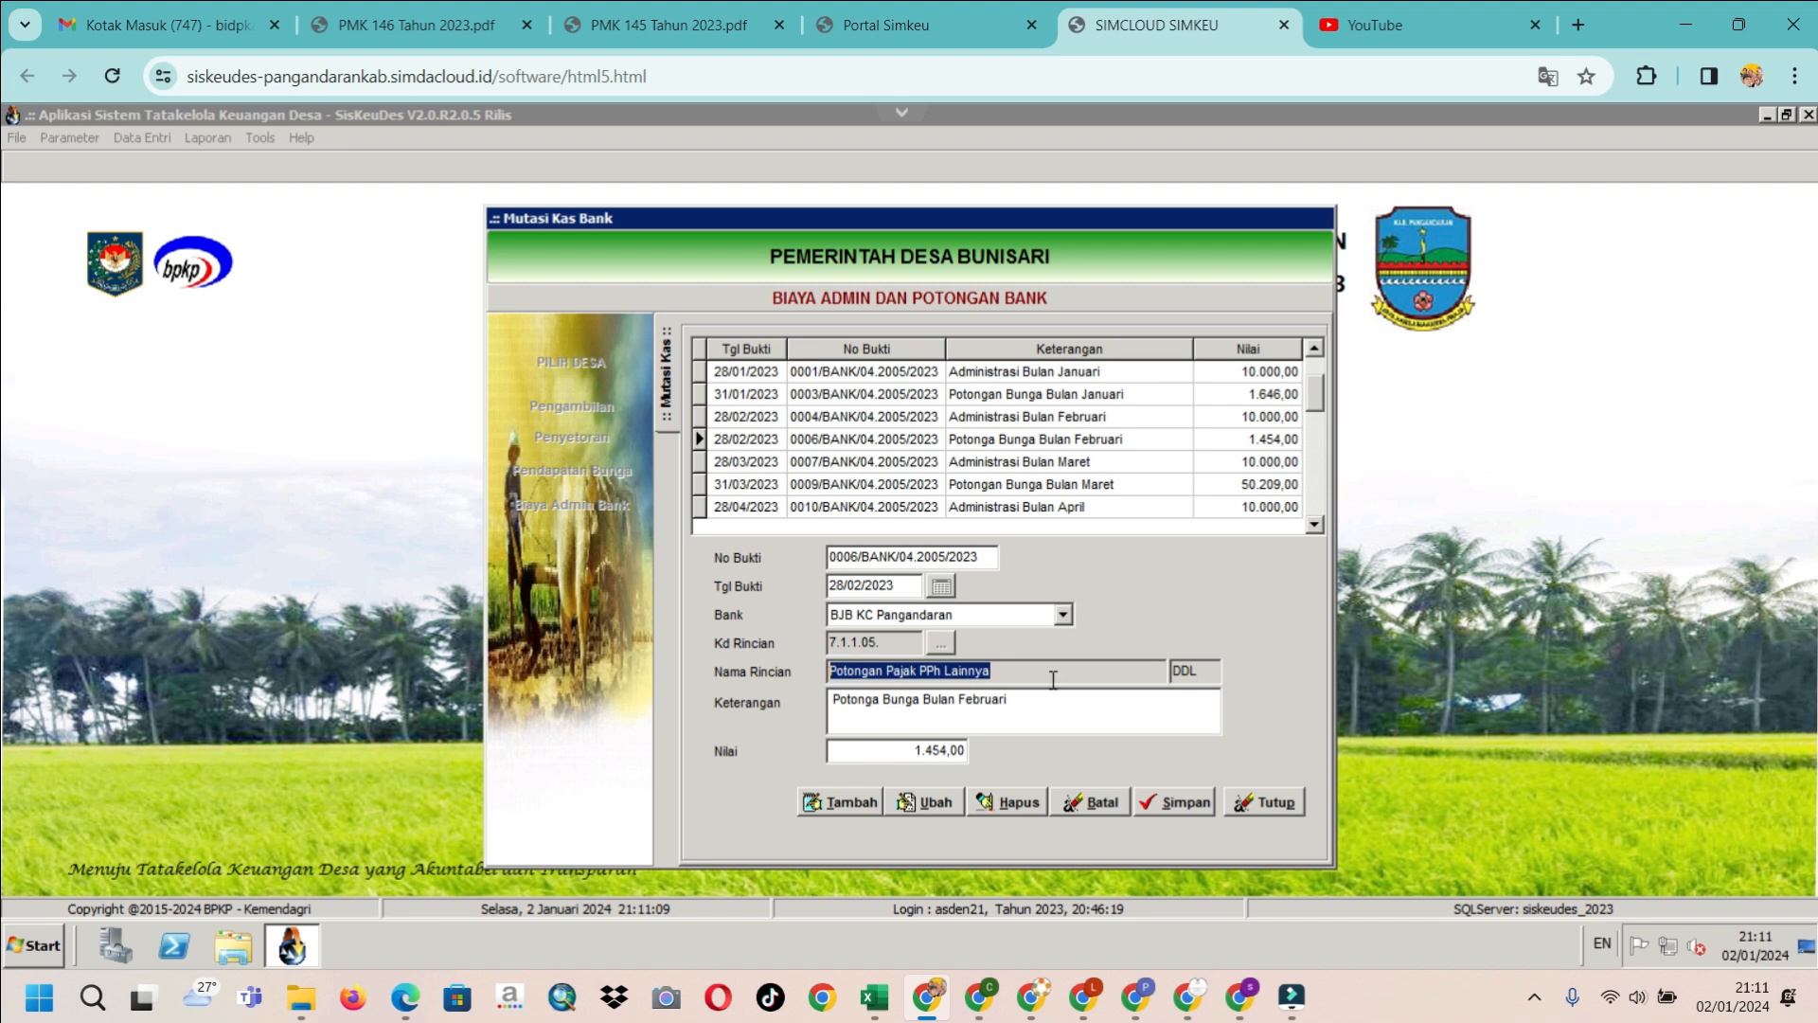
{"action": "double_click", "coordinate": [1202, 674]}
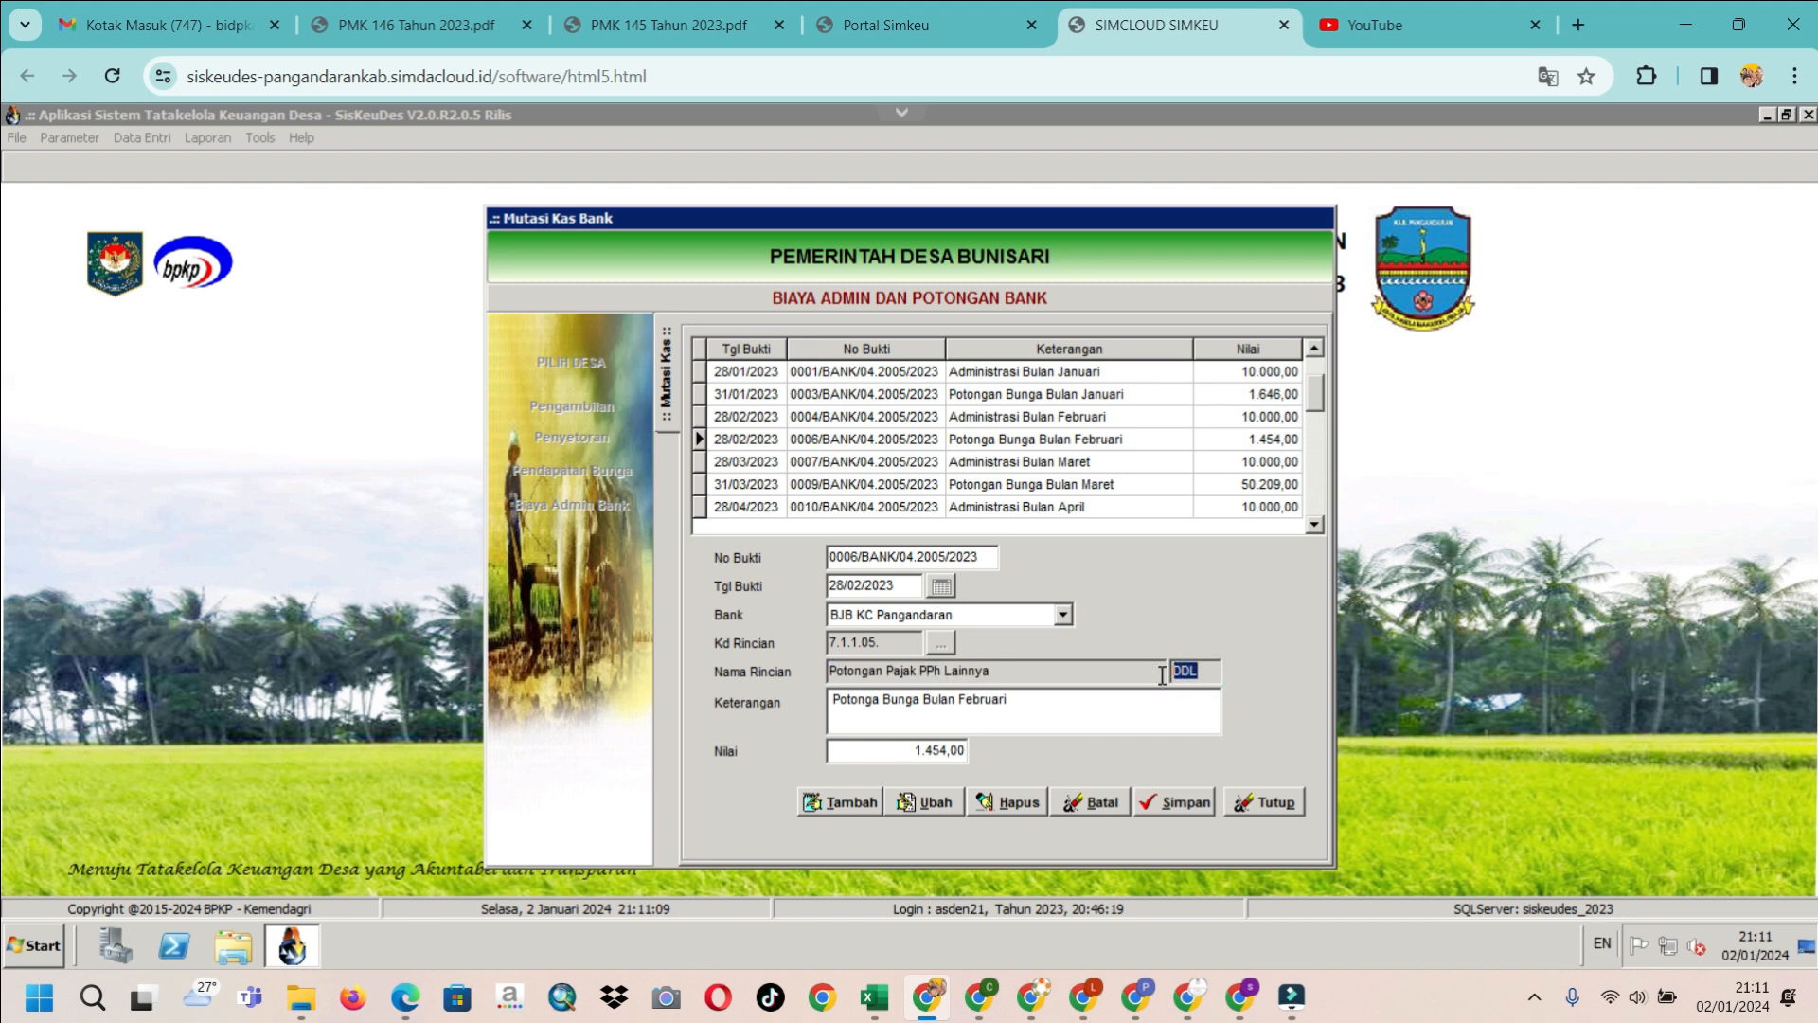
{"action": "left_click", "coordinate": [1203, 673]}
{"action": "left_click", "coordinate": [1286, 805]}
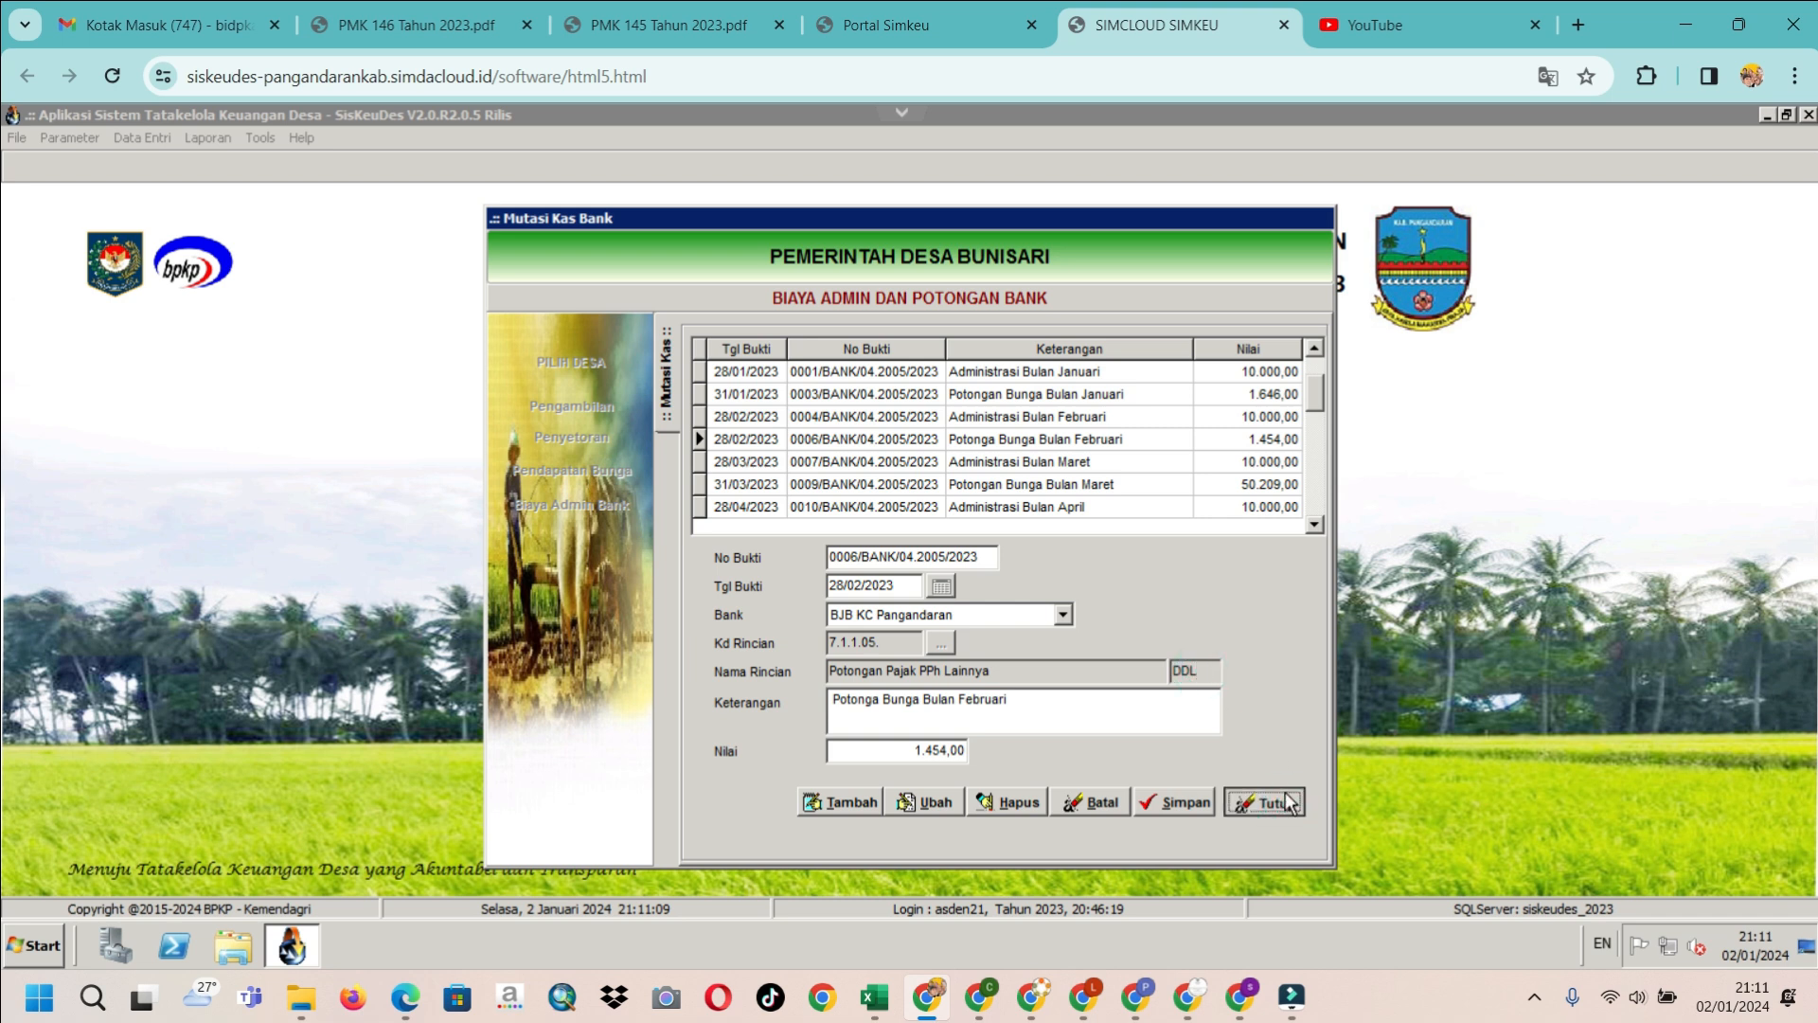
{"action": "left_click", "coordinate": [1265, 439]}
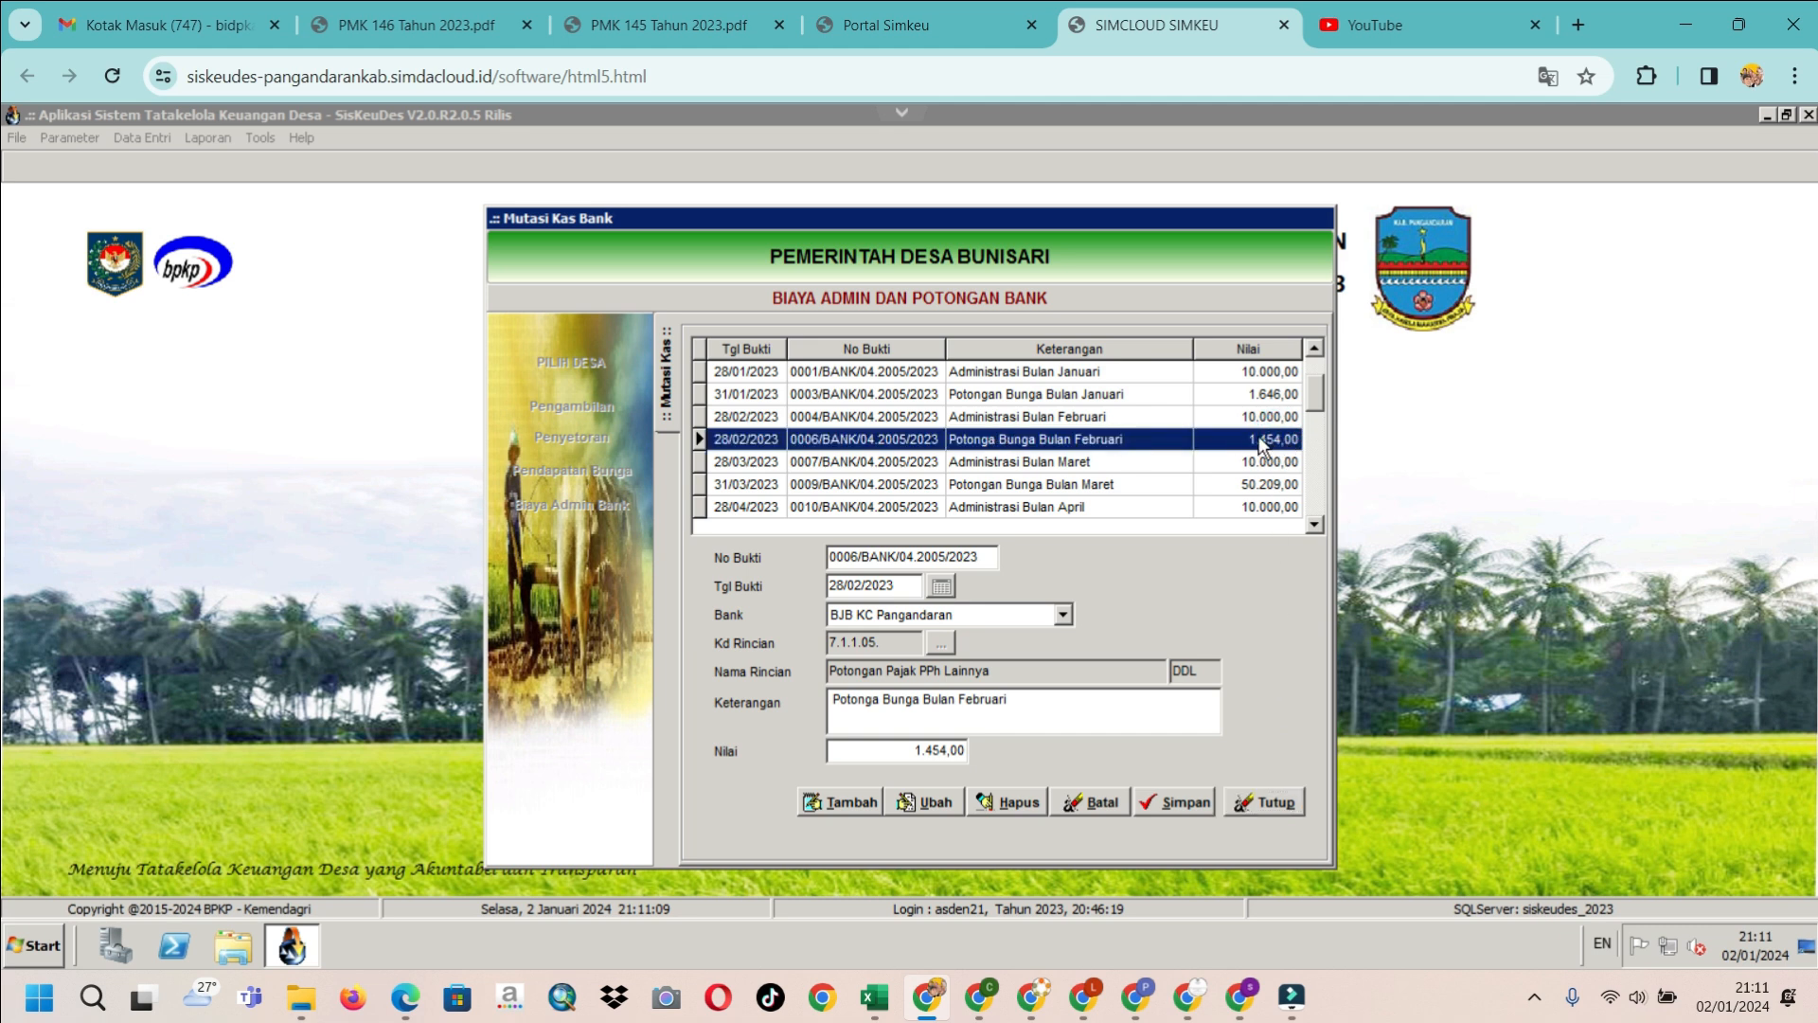
{"action": "left_click", "coordinate": [1242, 806]}
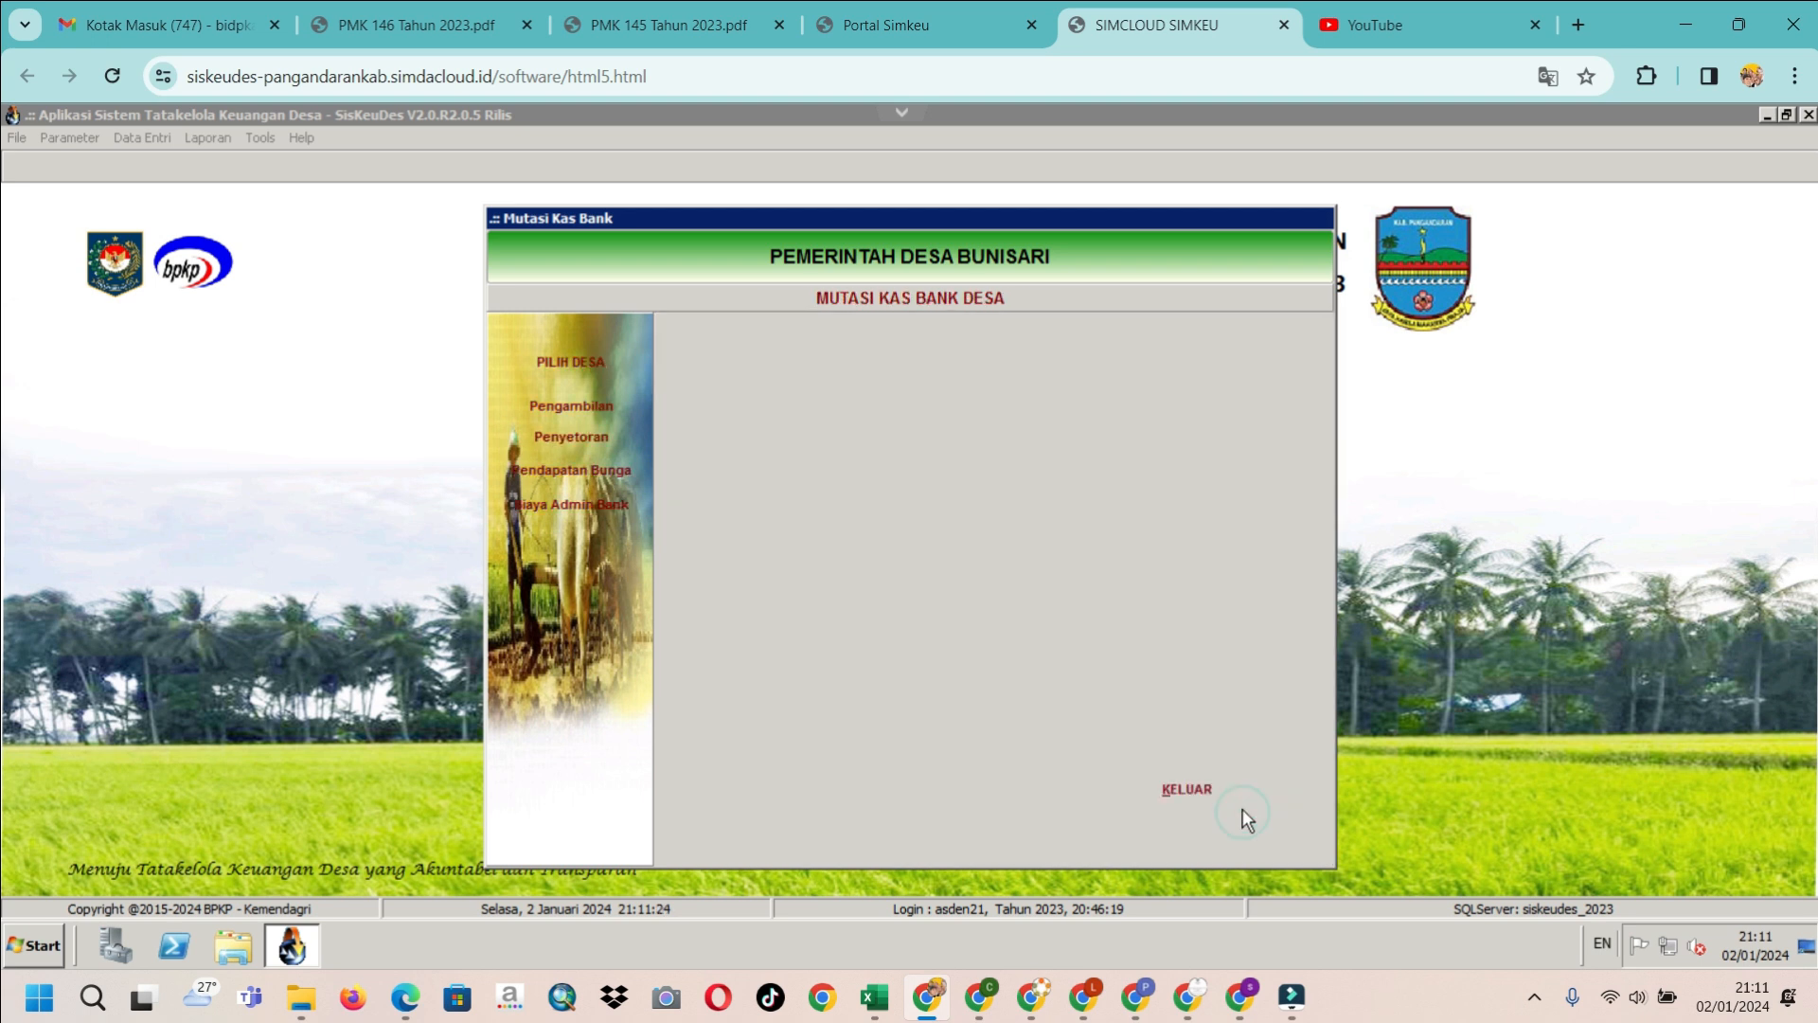
{"action": "left_click", "coordinate": [1202, 794]}
Preview the Buku Pembantu Bank report from Penatausahaan for KECAMATAN CIGUGUR, PEMERINTAH DESA BUNISARI
{"action": "left_click", "coordinate": [222, 138]}
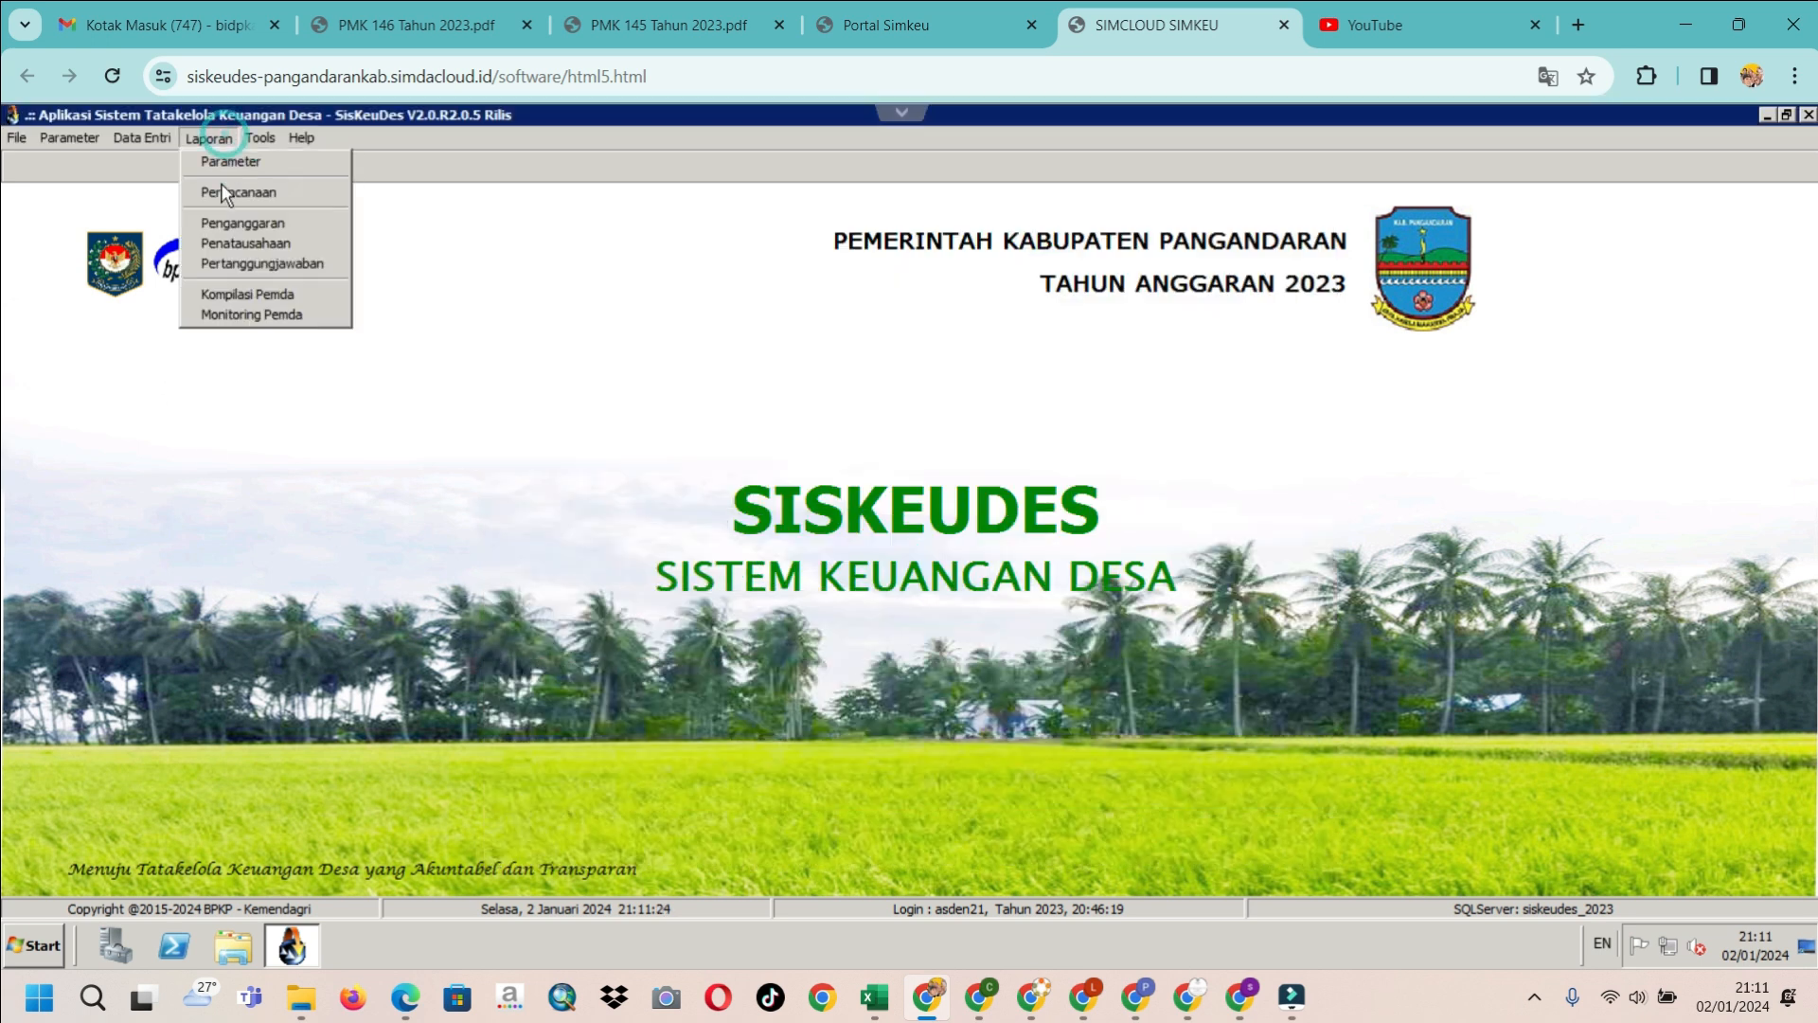
{"action": "left_click", "coordinate": [219, 244]}
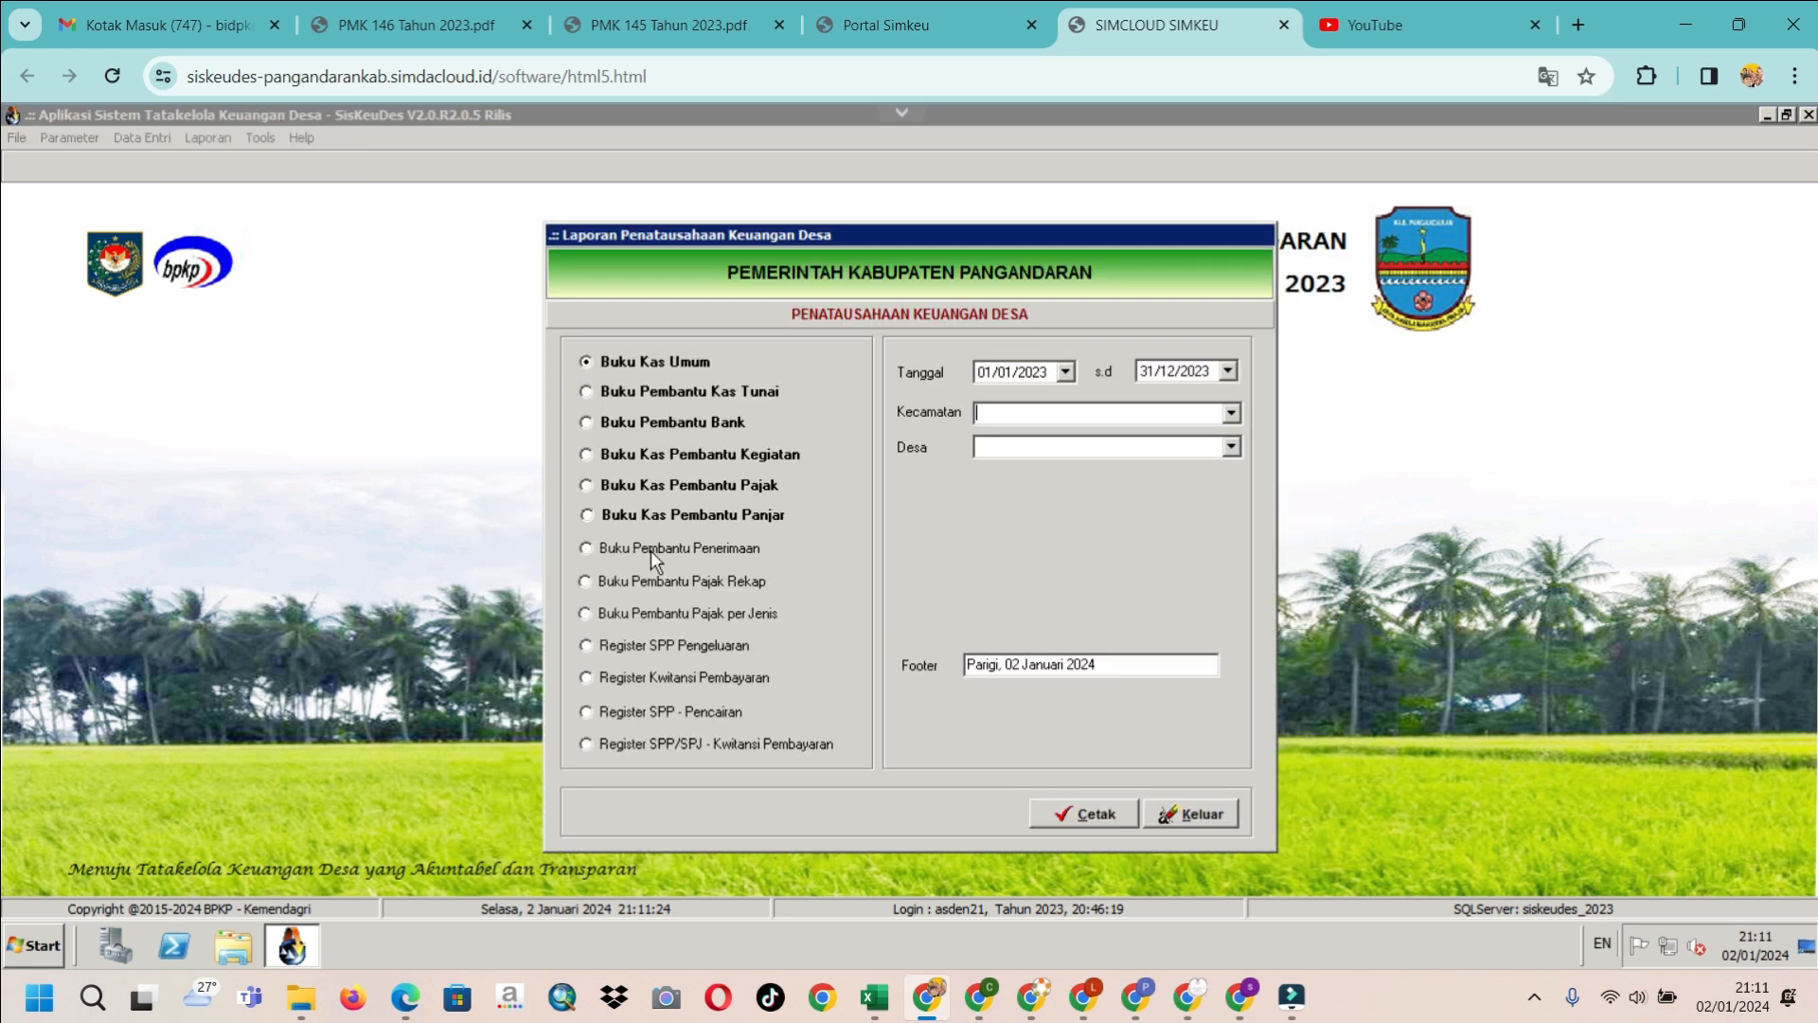
{"action": "left_click", "coordinate": [698, 422]}
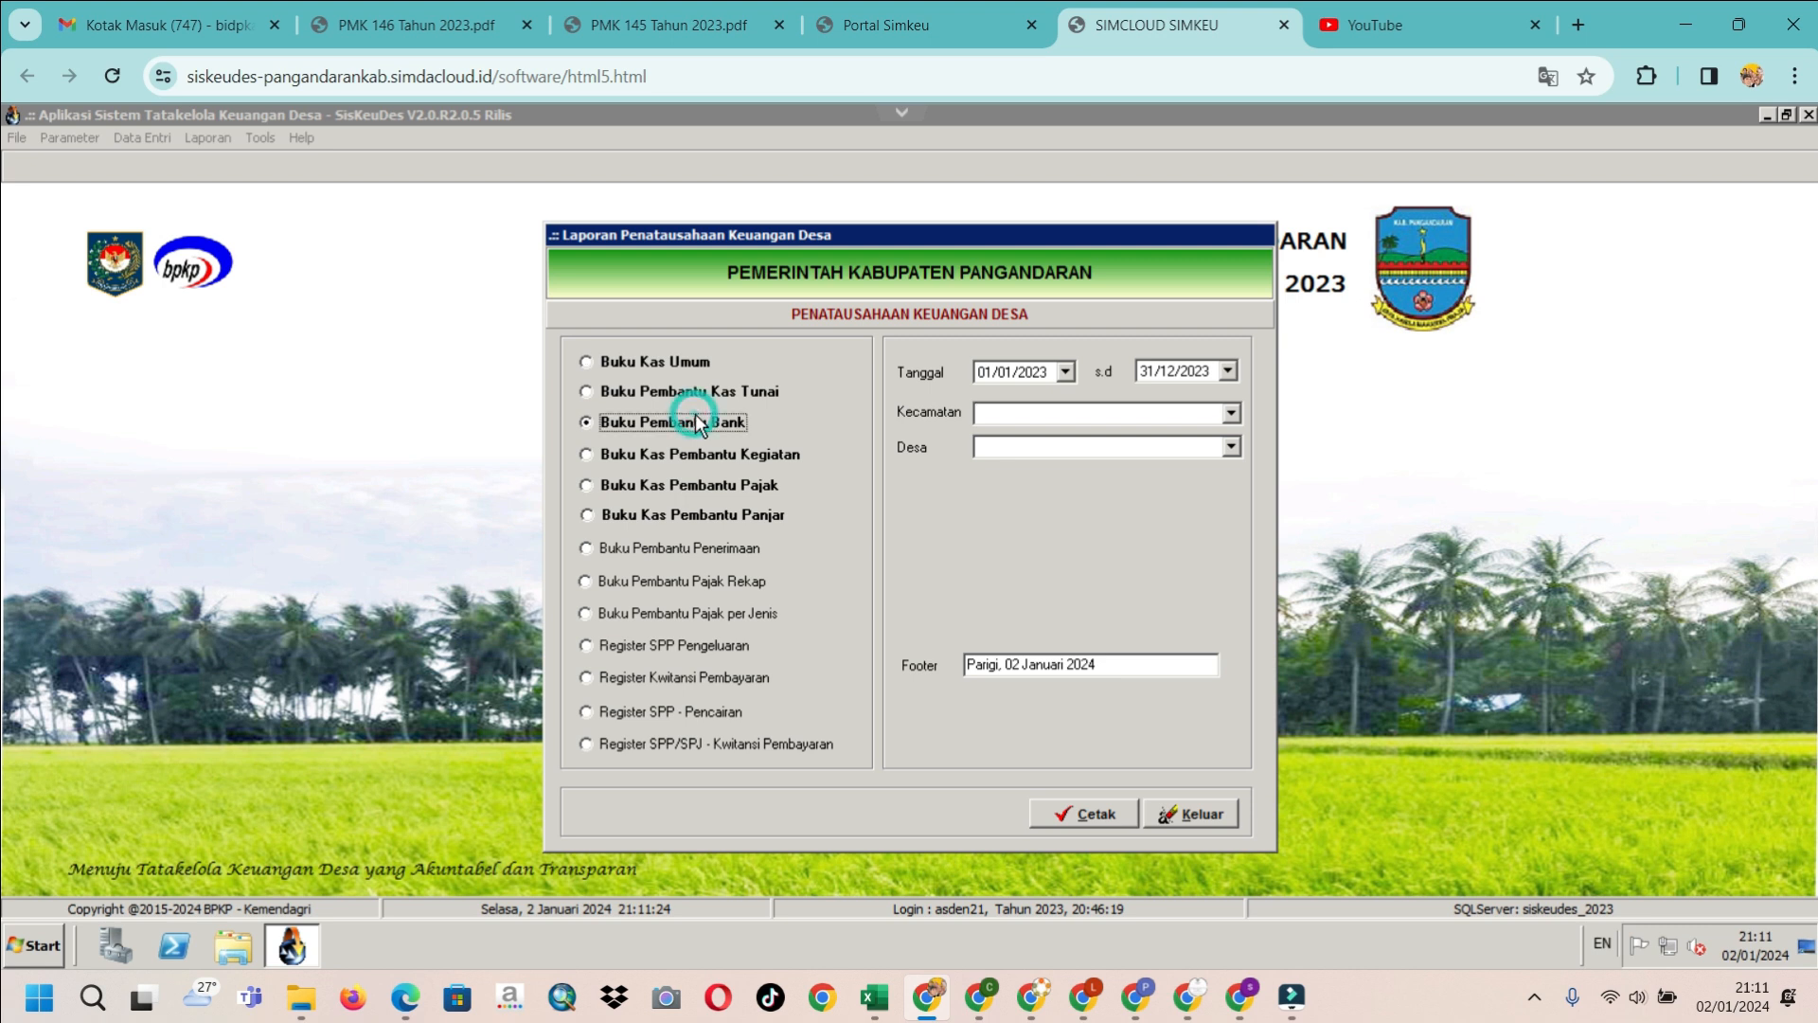
{"action": "left_click", "coordinate": [1231, 413]}
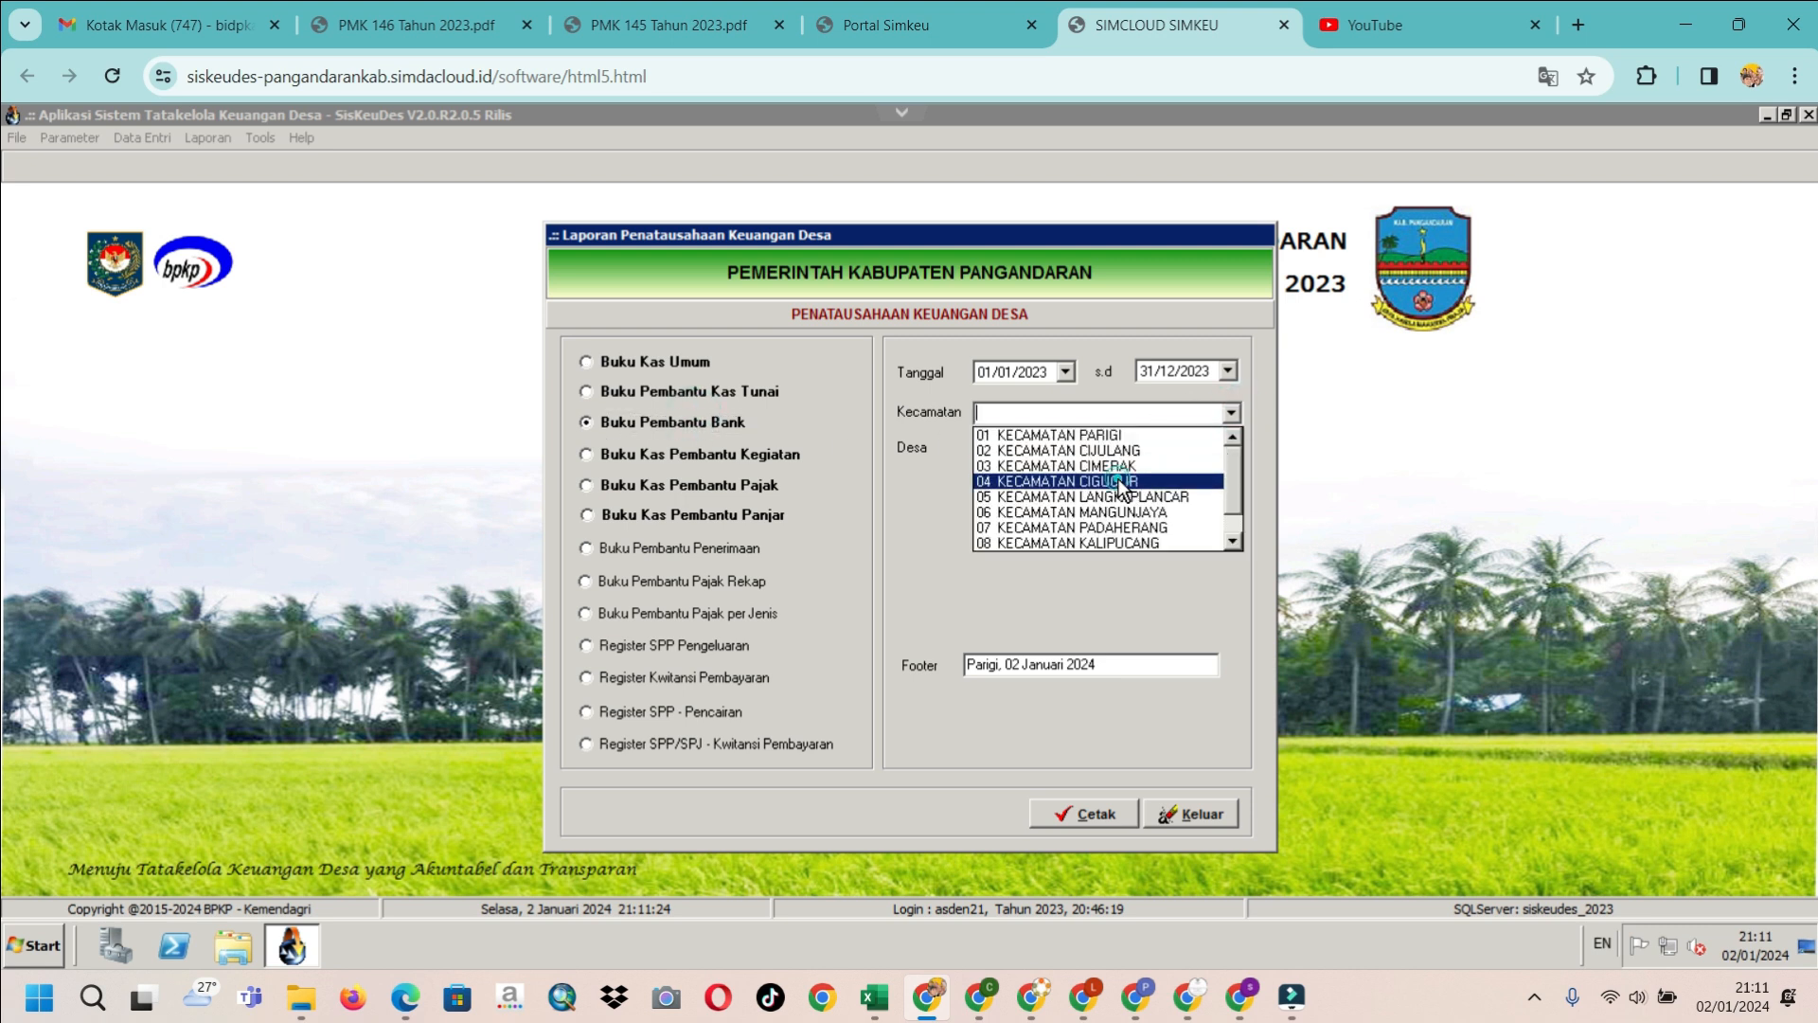
{"action": "left_click", "coordinate": [1117, 482]}
{"action": "left_click", "coordinate": [1231, 446]}
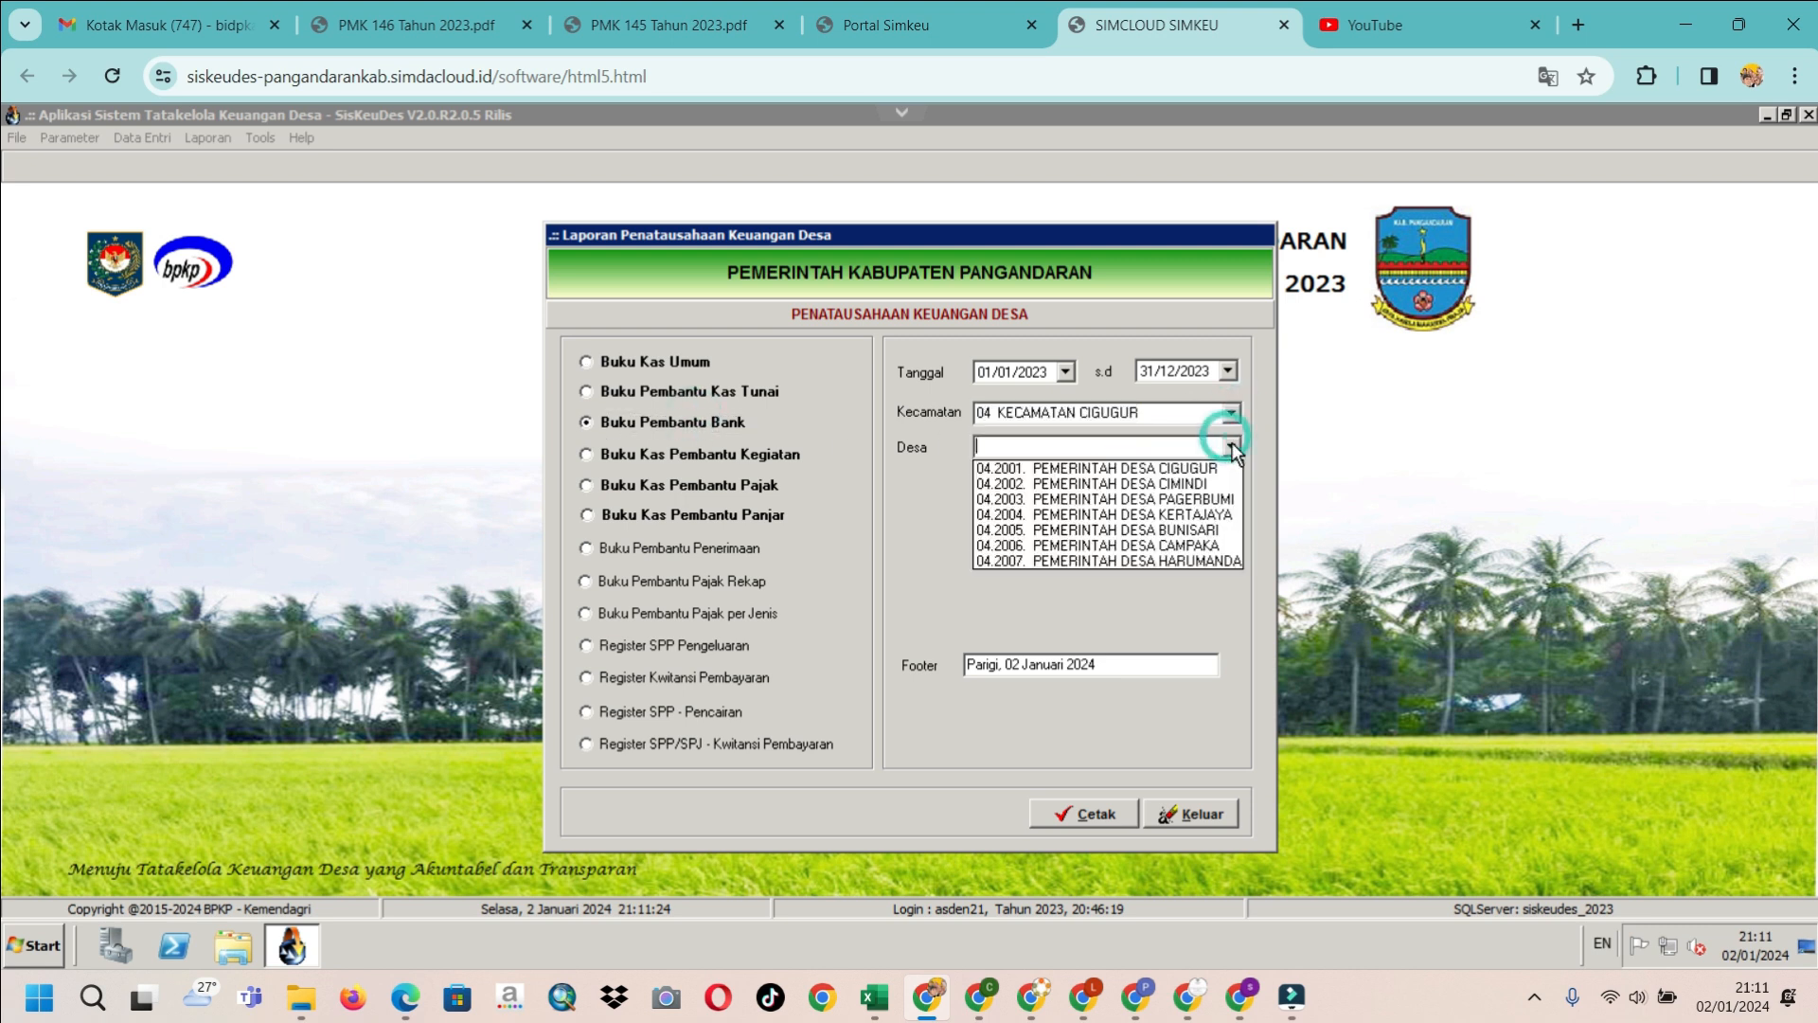
{"action": "left_click", "coordinate": [1172, 532]}
{"action": "left_click", "coordinate": [1087, 813]}
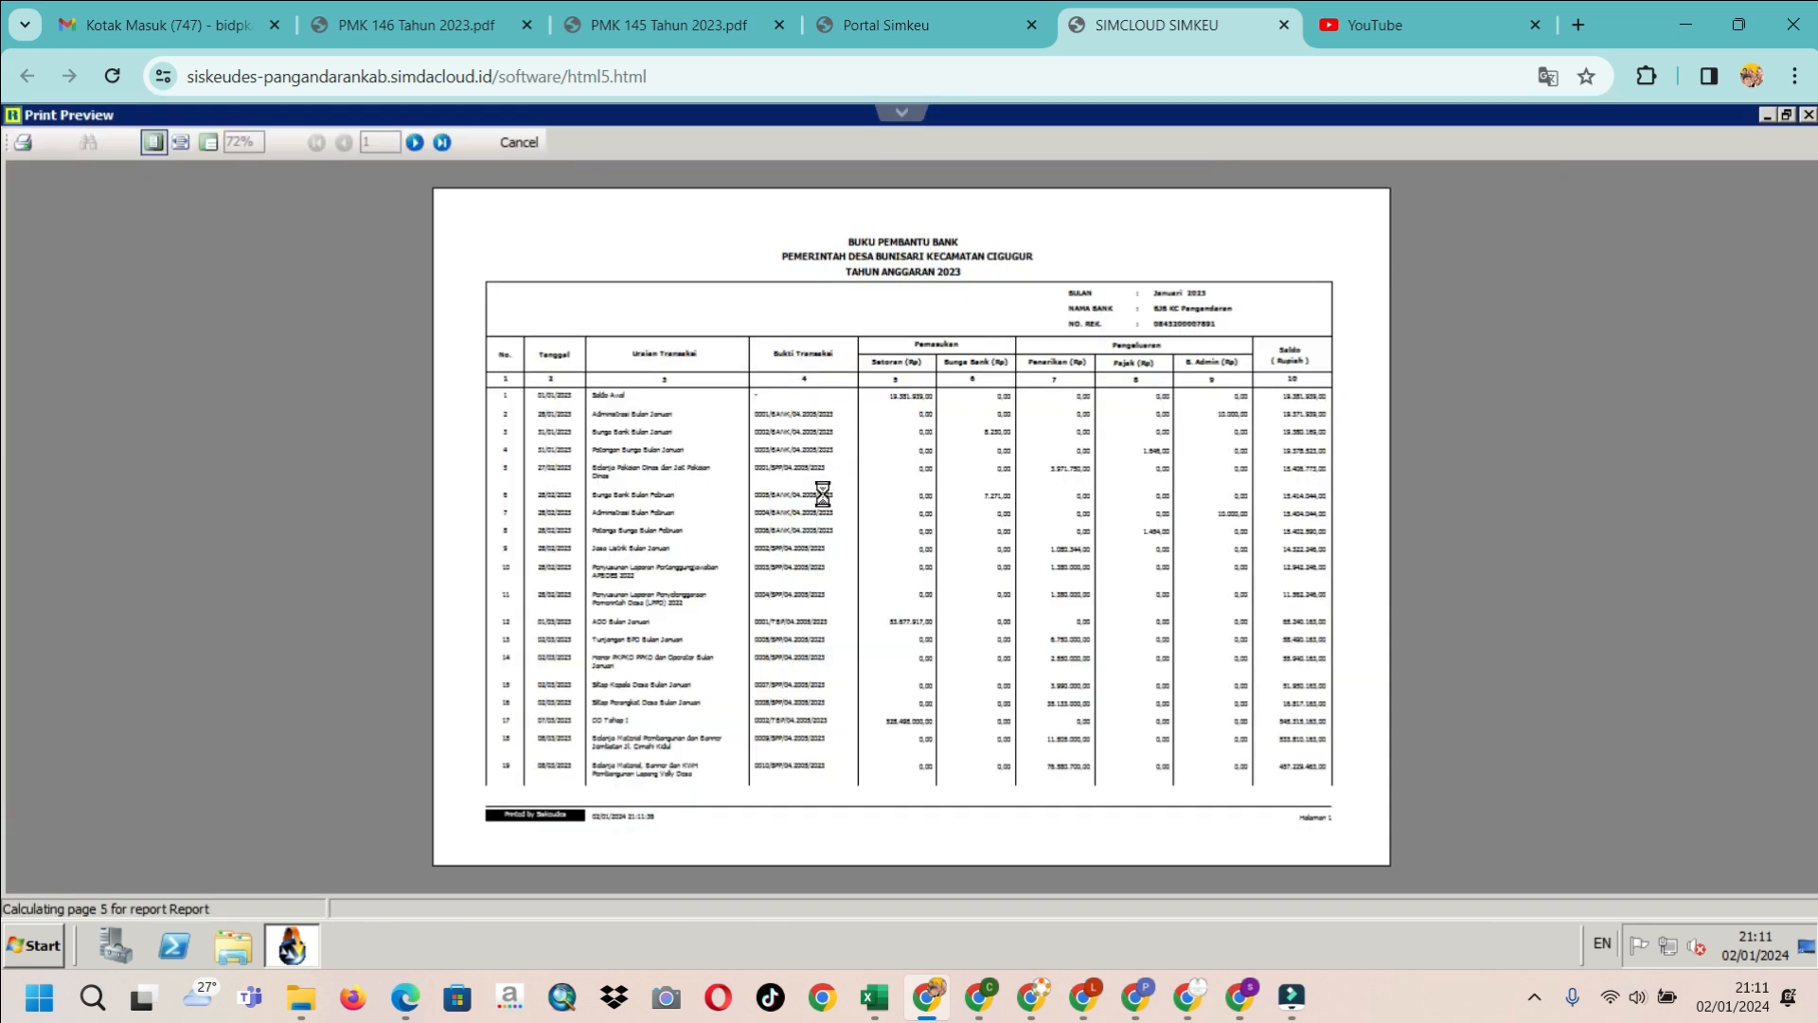
Check the Pajak and B. Admin totals on the bank book's final page, and exit the Penatausahaan reports
{"action": "left_click", "coordinate": [441, 143]}
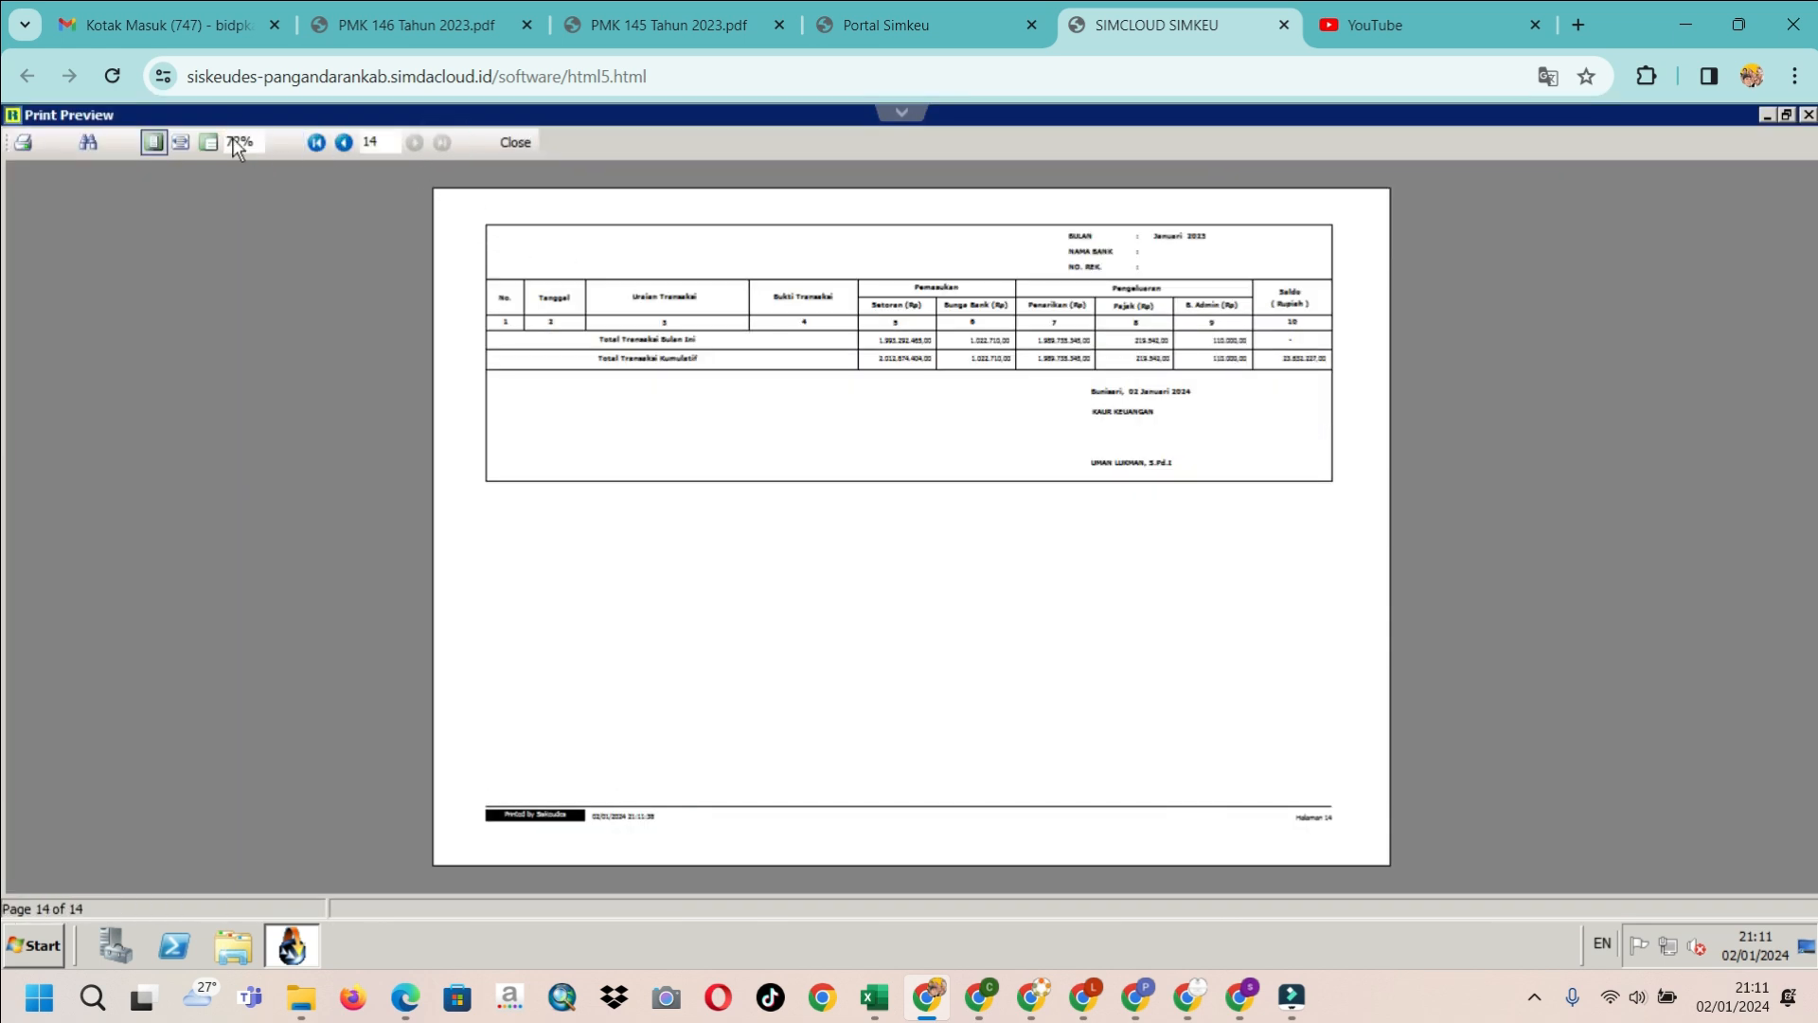
{"action": "left_click", "coordinate": [180, 142]}
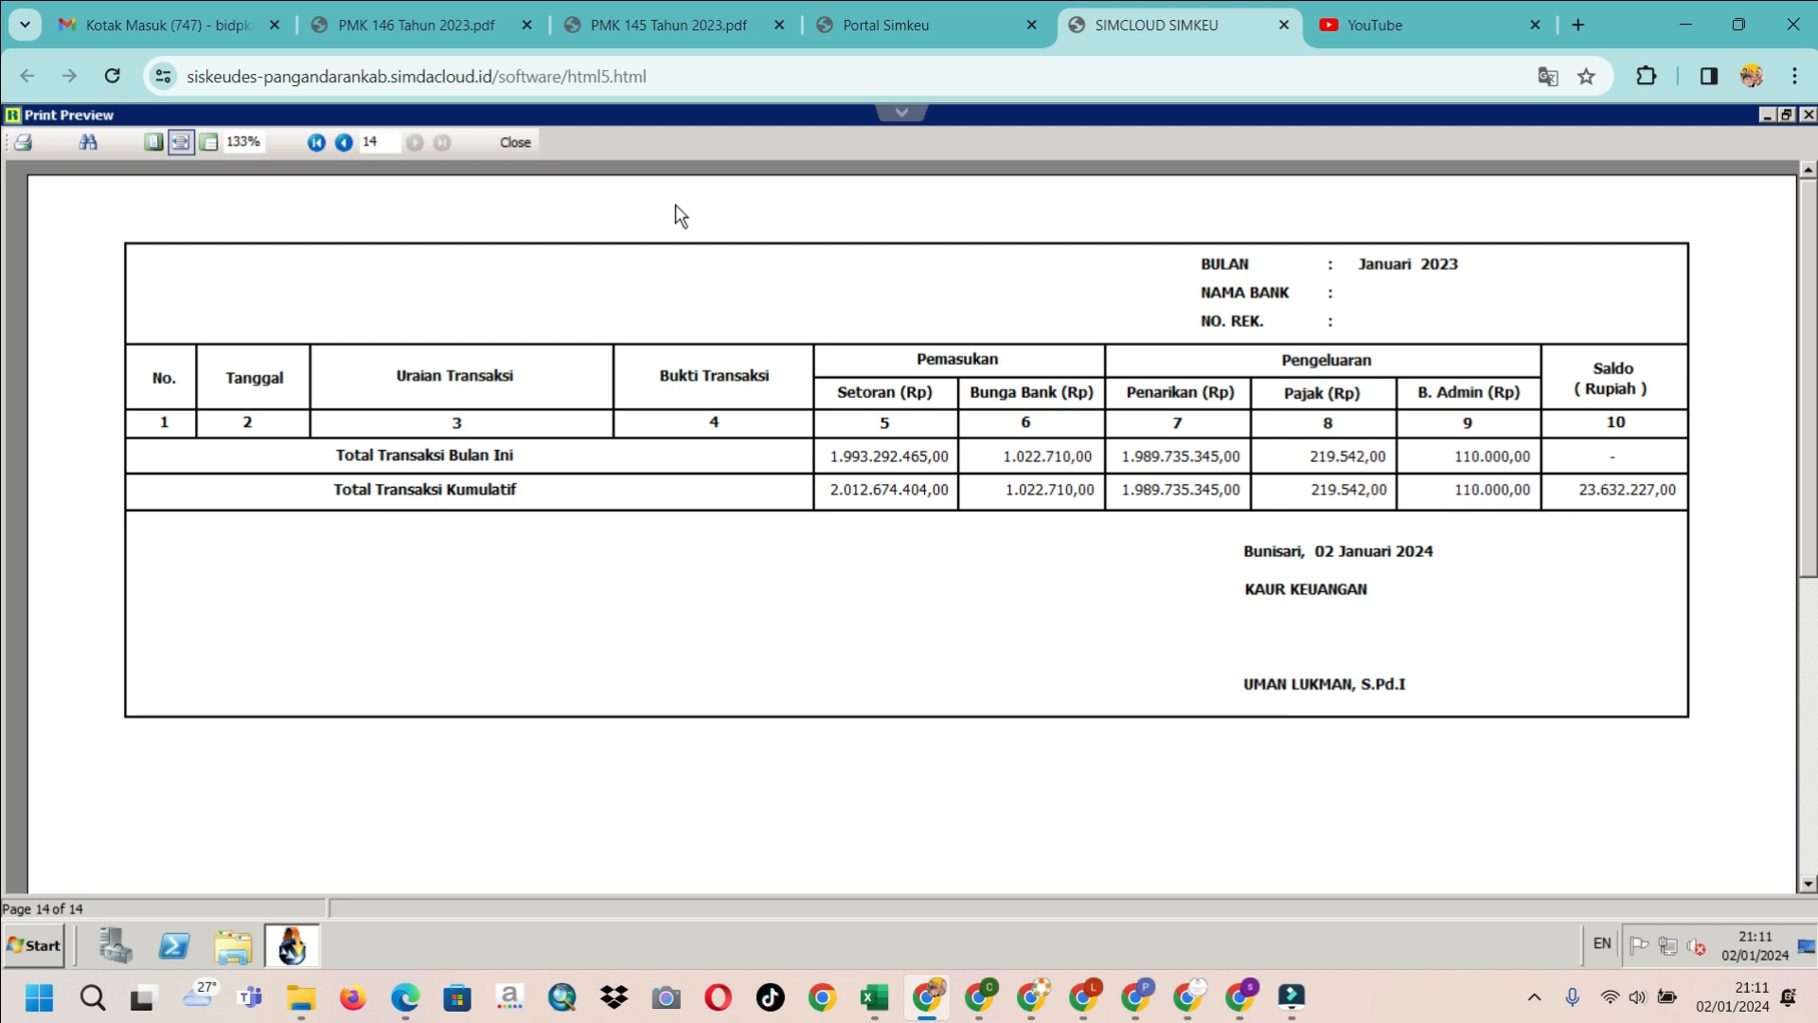
{"action": "left_click", "coordinate": [514, 144]}
{"action": "left_click", "coordinate": [1163, 814]}
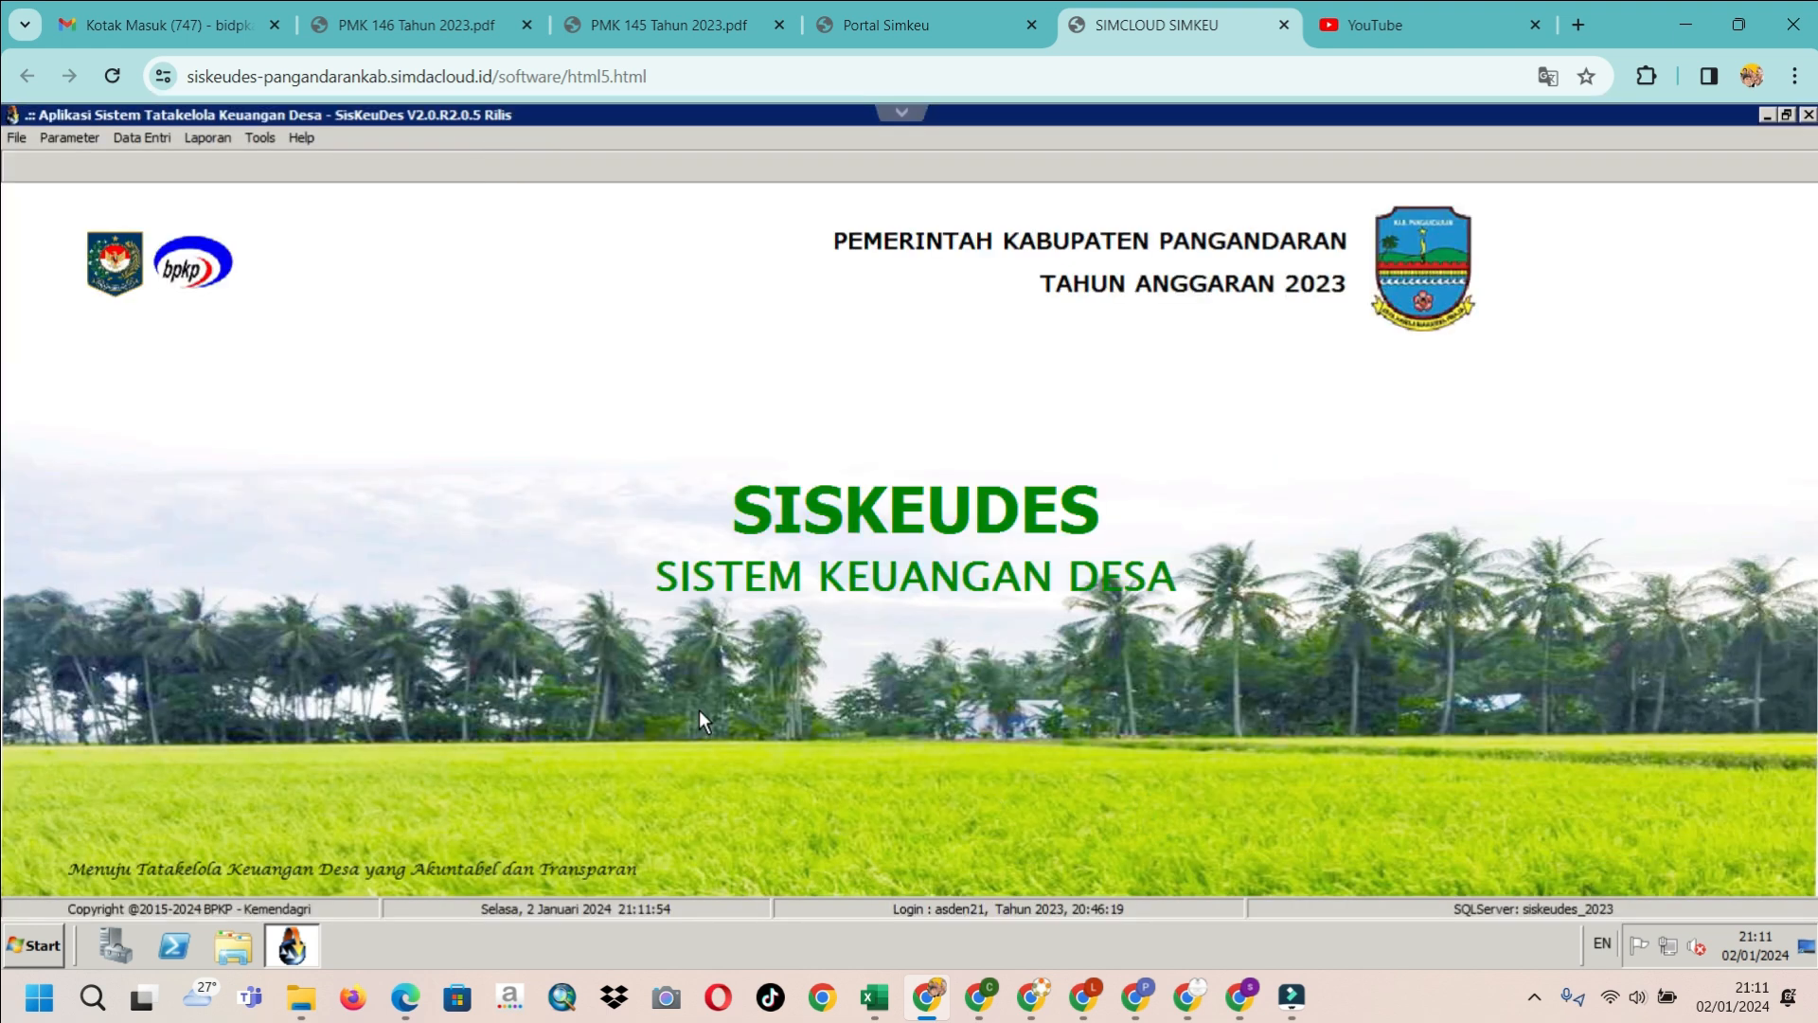
Open the Pertanggungjawaban reports and select KECAMATAN CIGUGUR and PEMERINTAH DESA BUNISARI
{"action": "left_click", "coordinate": [189, 140]}
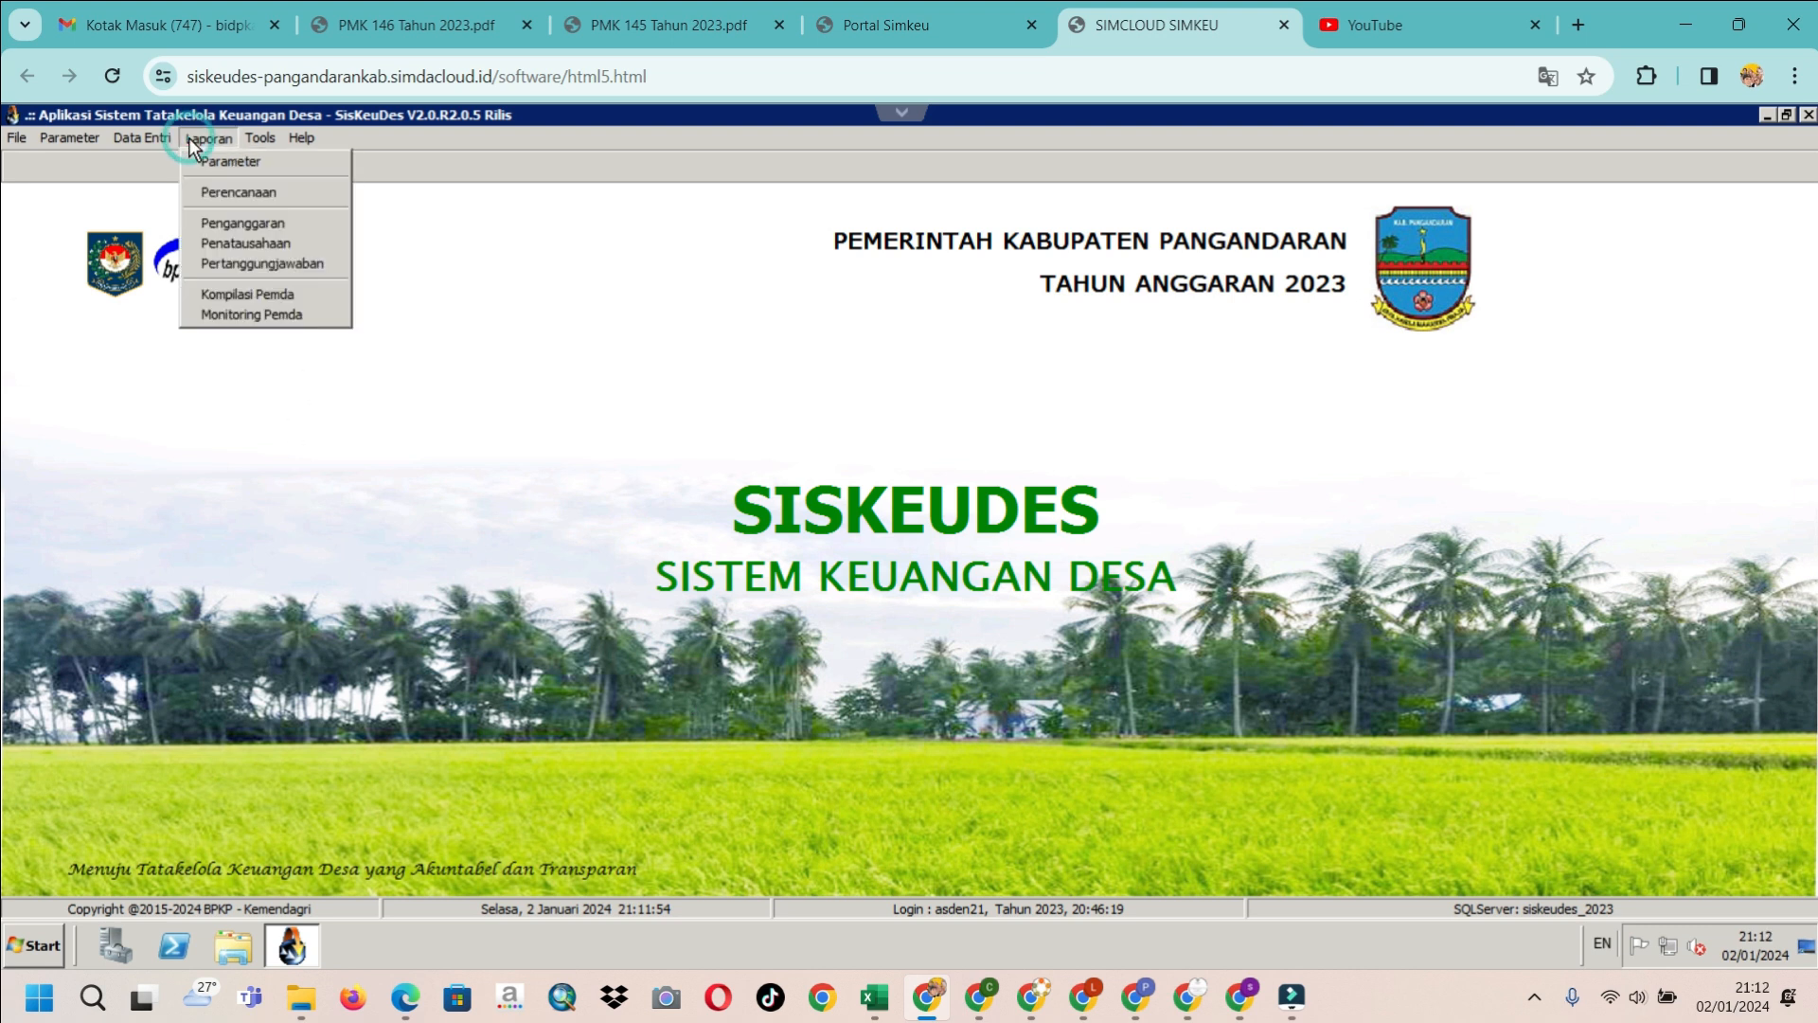
{"action": "left_click", "coordinate": [216, 263]}
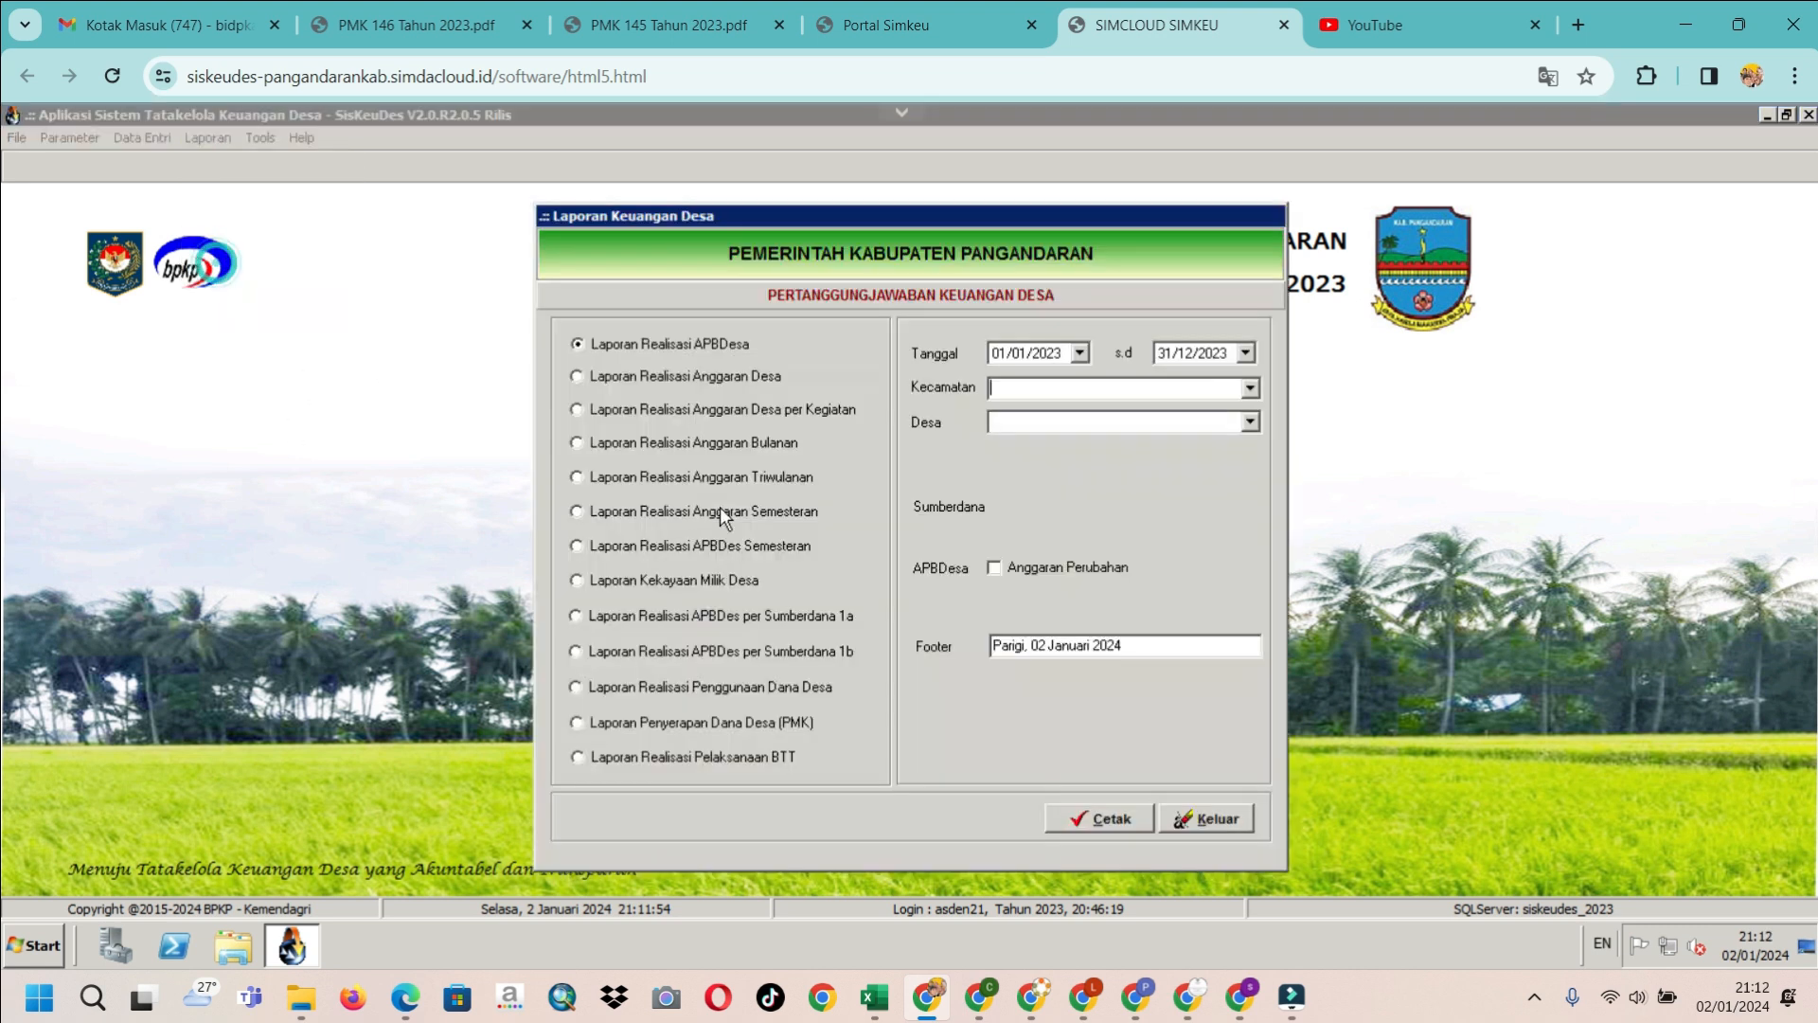
{"action": "left_click", "coordinate": [1252, 388]}
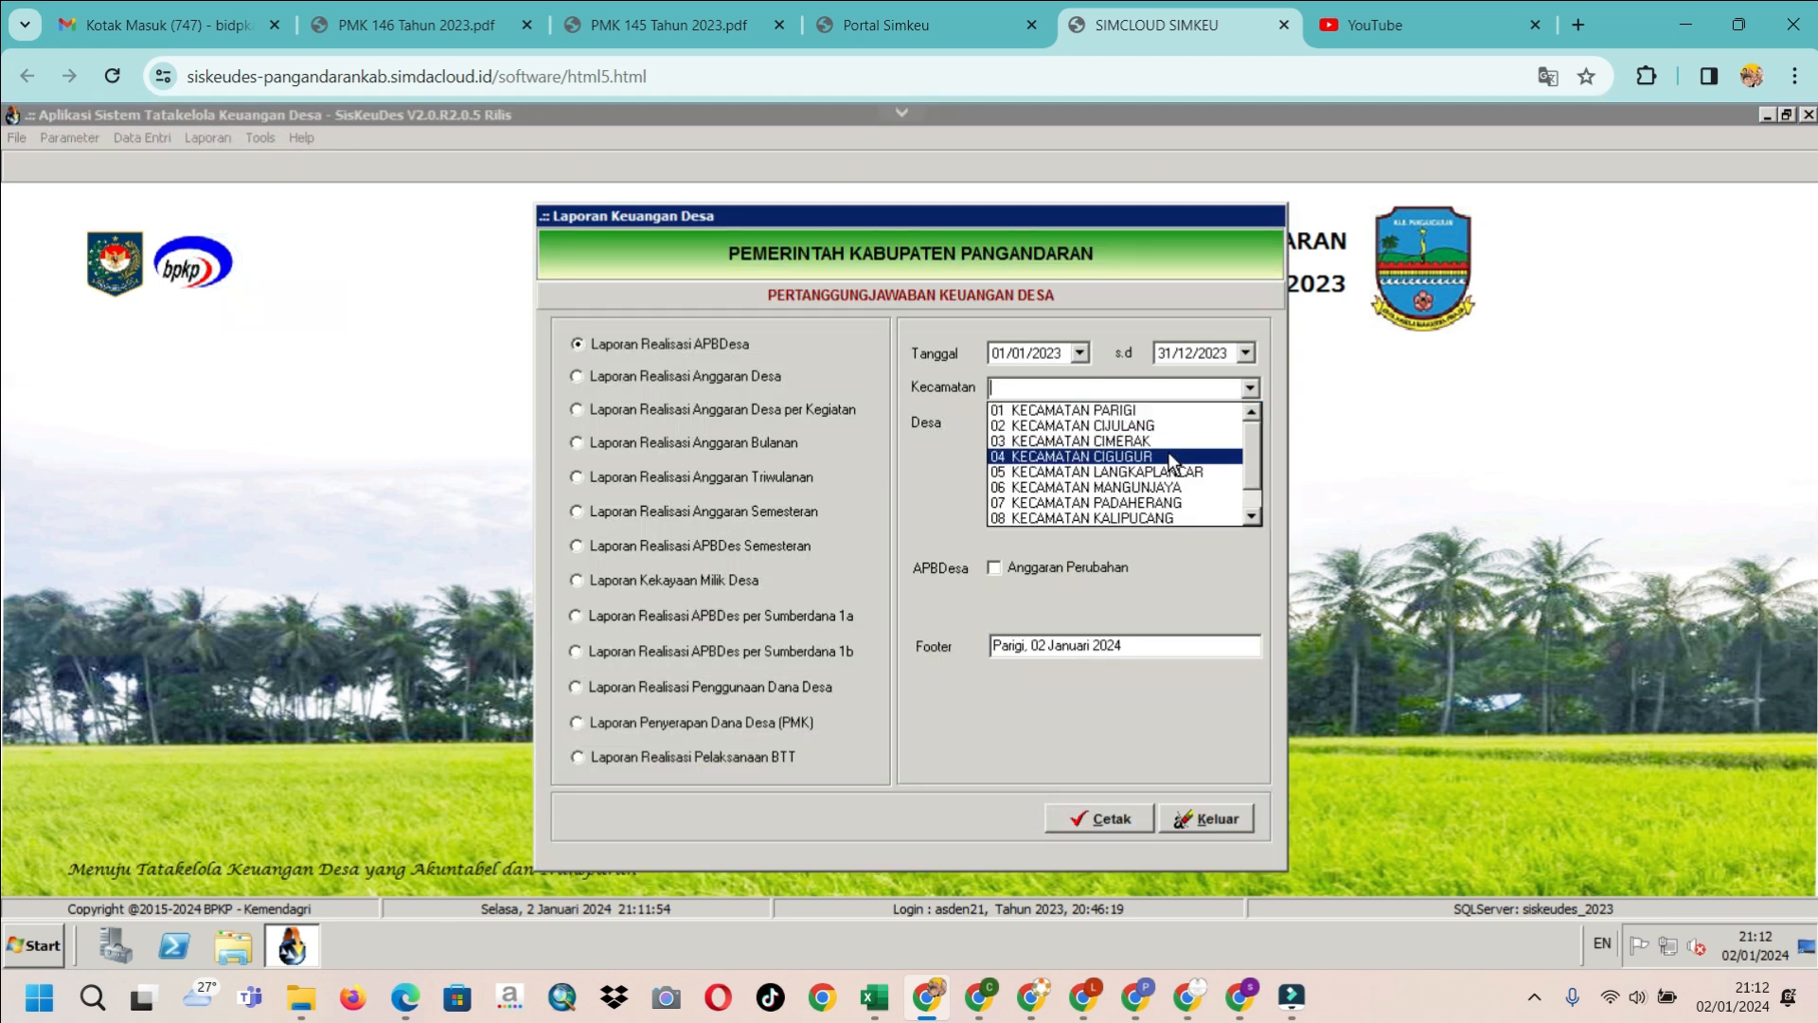
{"action": "left_click", "coordinate": [1175, 455]}
{"action": "left_click", "coordinate": [1251, 421]}
{"action": "left_click", "coordinate": [1206, 502]}
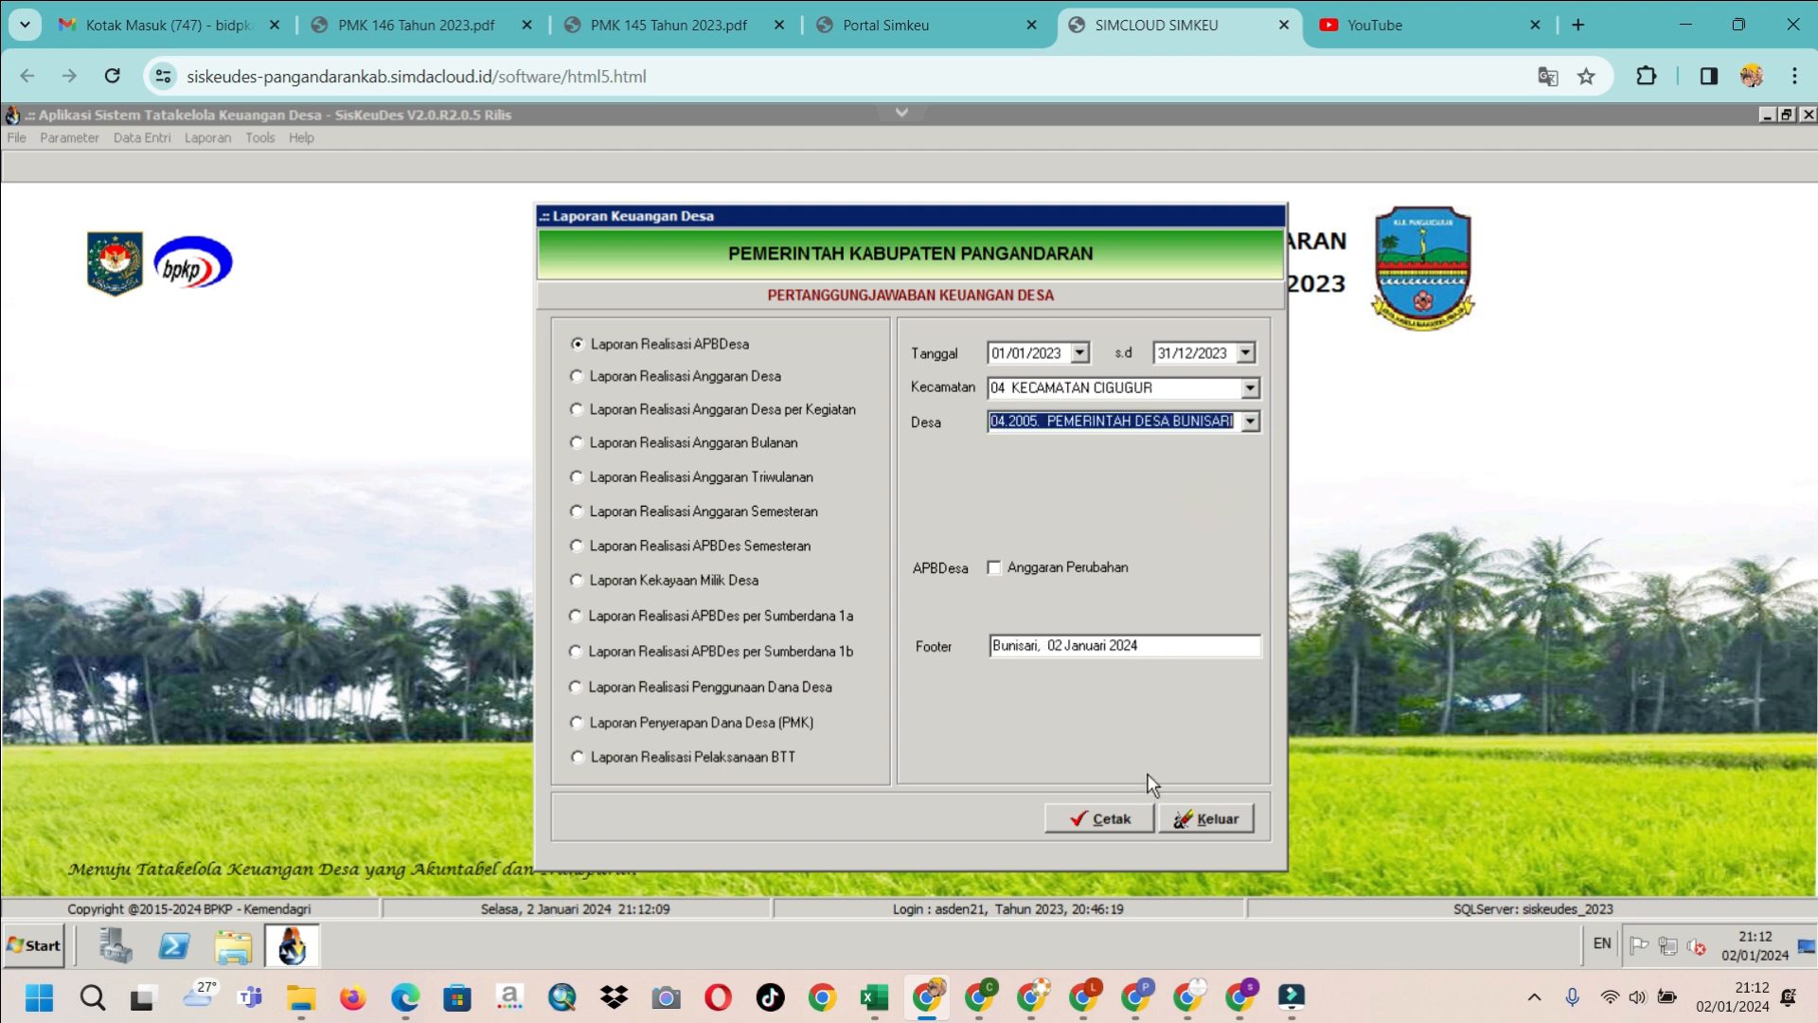
{"action": "left_click", "coordinate": [1036, 568]}
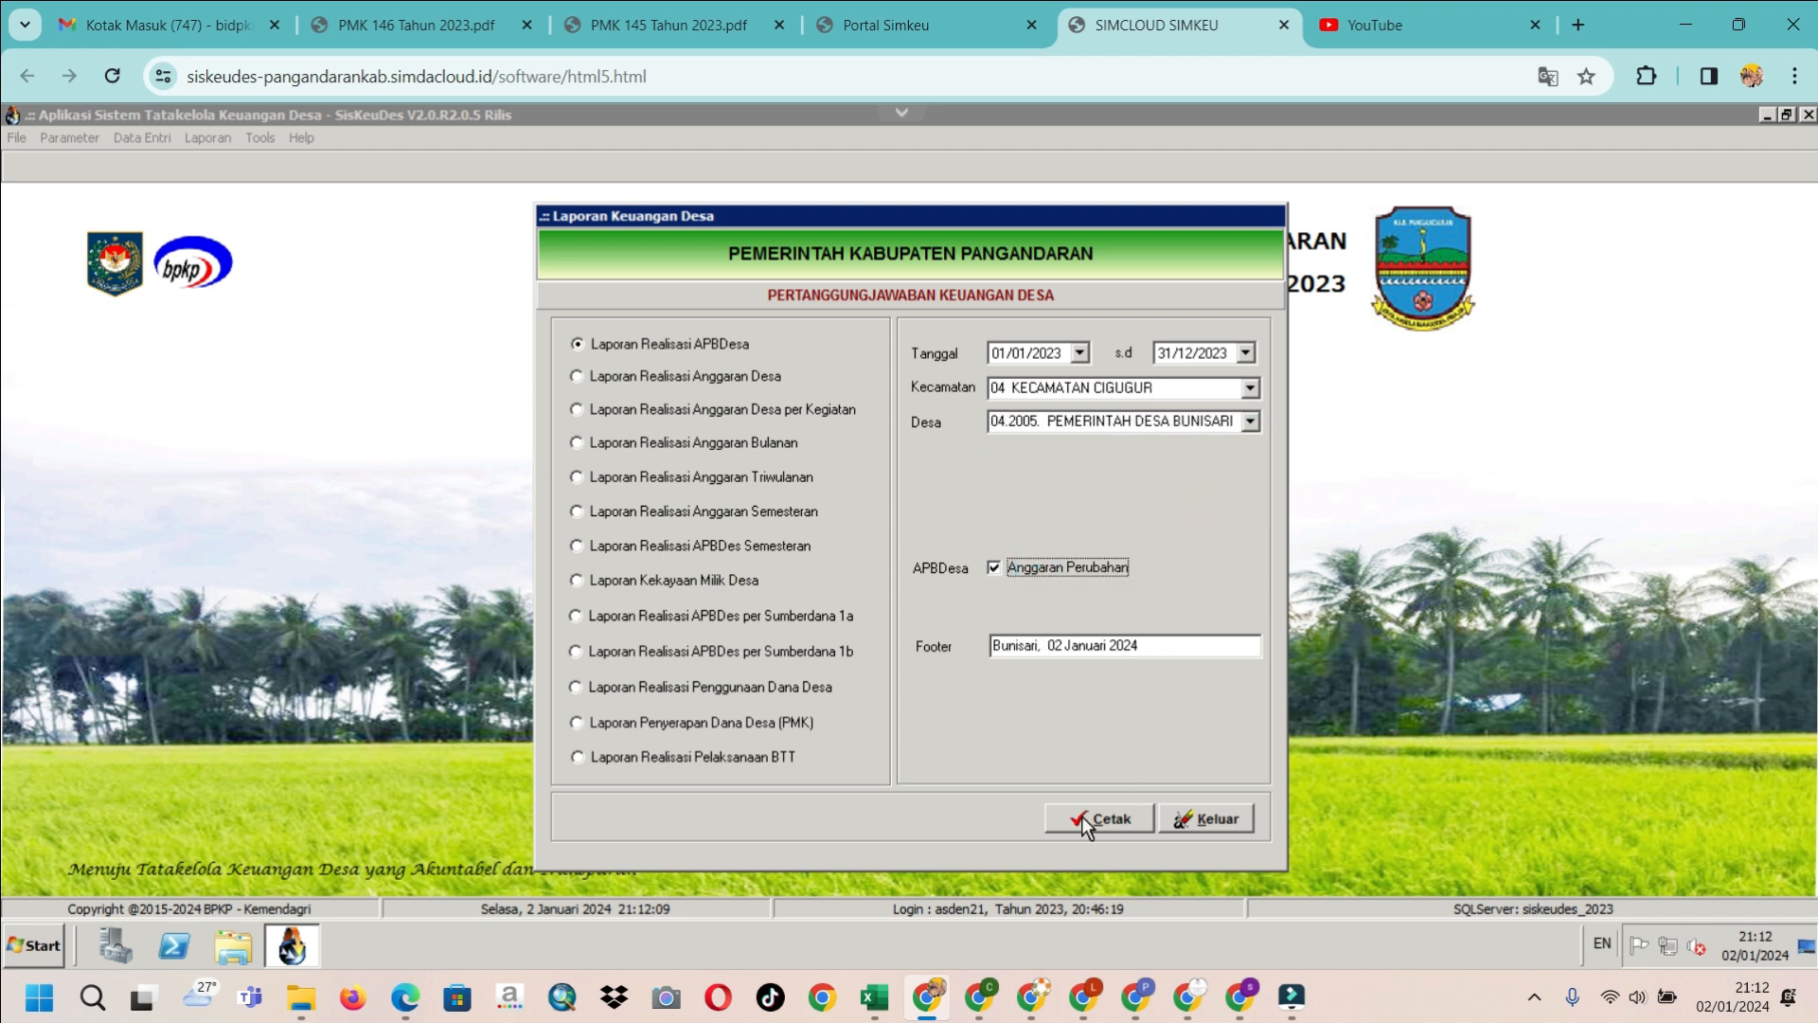
{"action": "left_click", "coordinate": [1082, 816]}
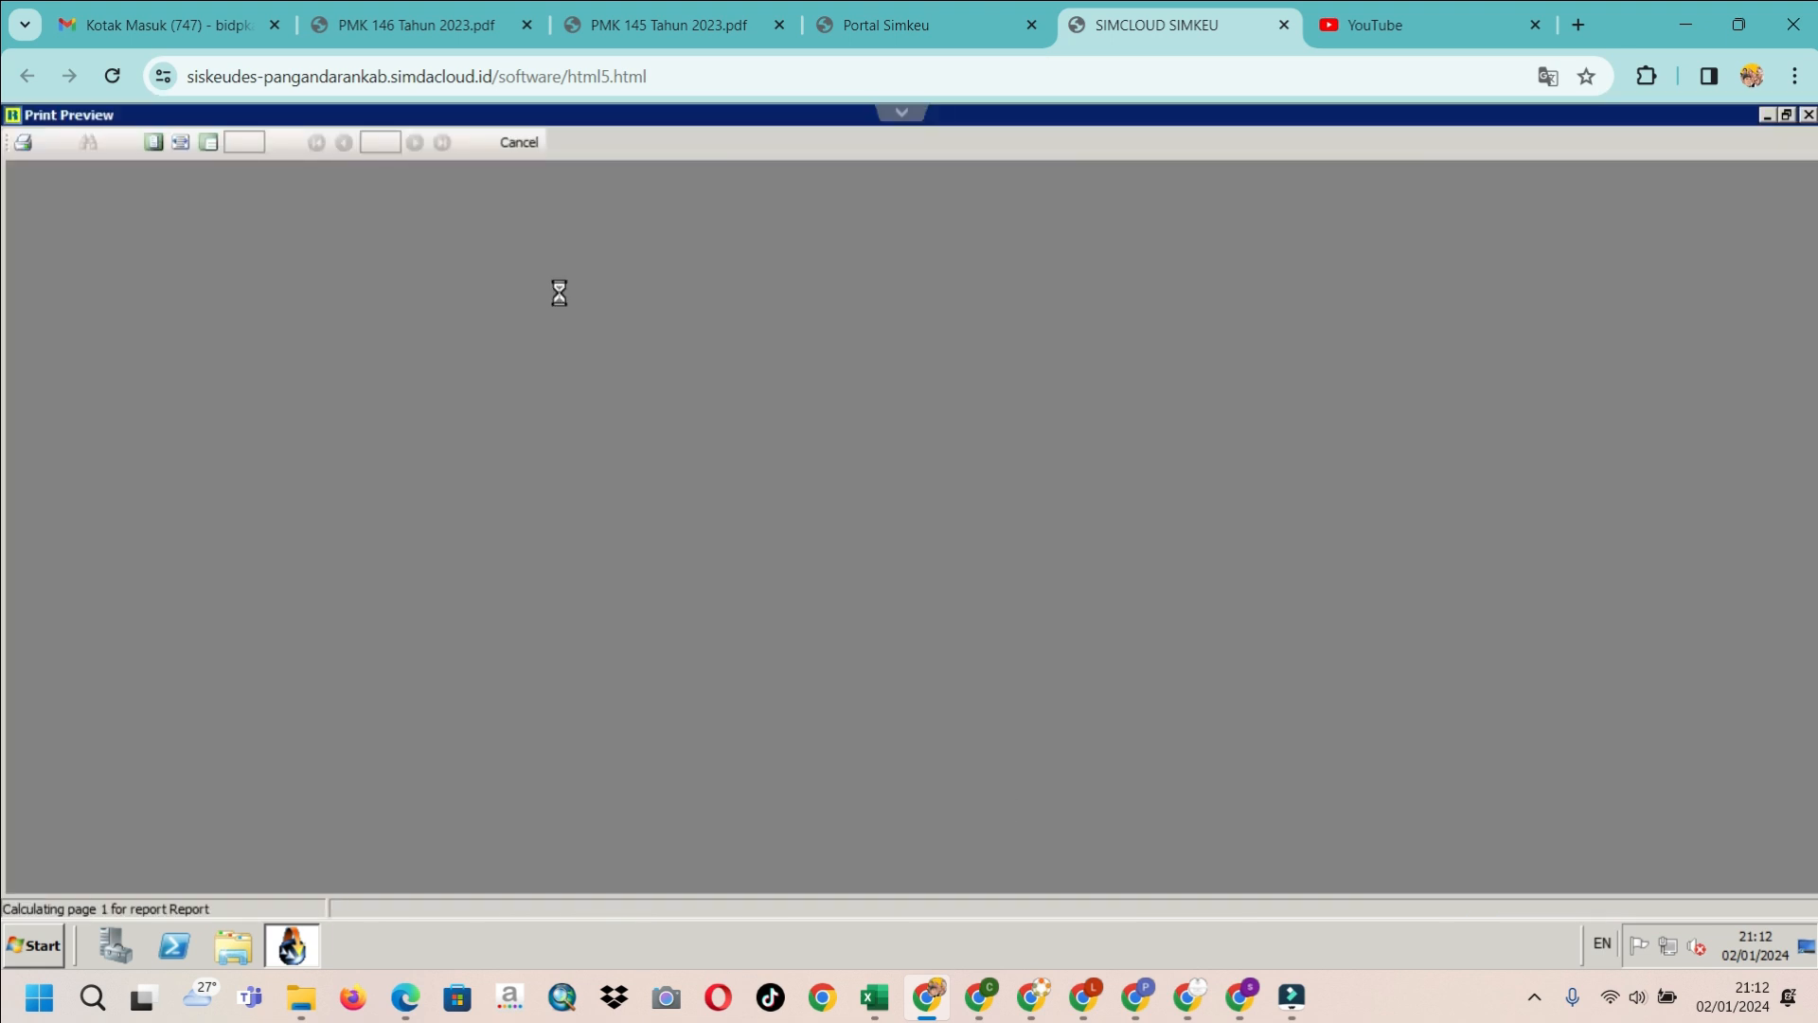
{"action": "left_click", "coordinate": [518, 142]}
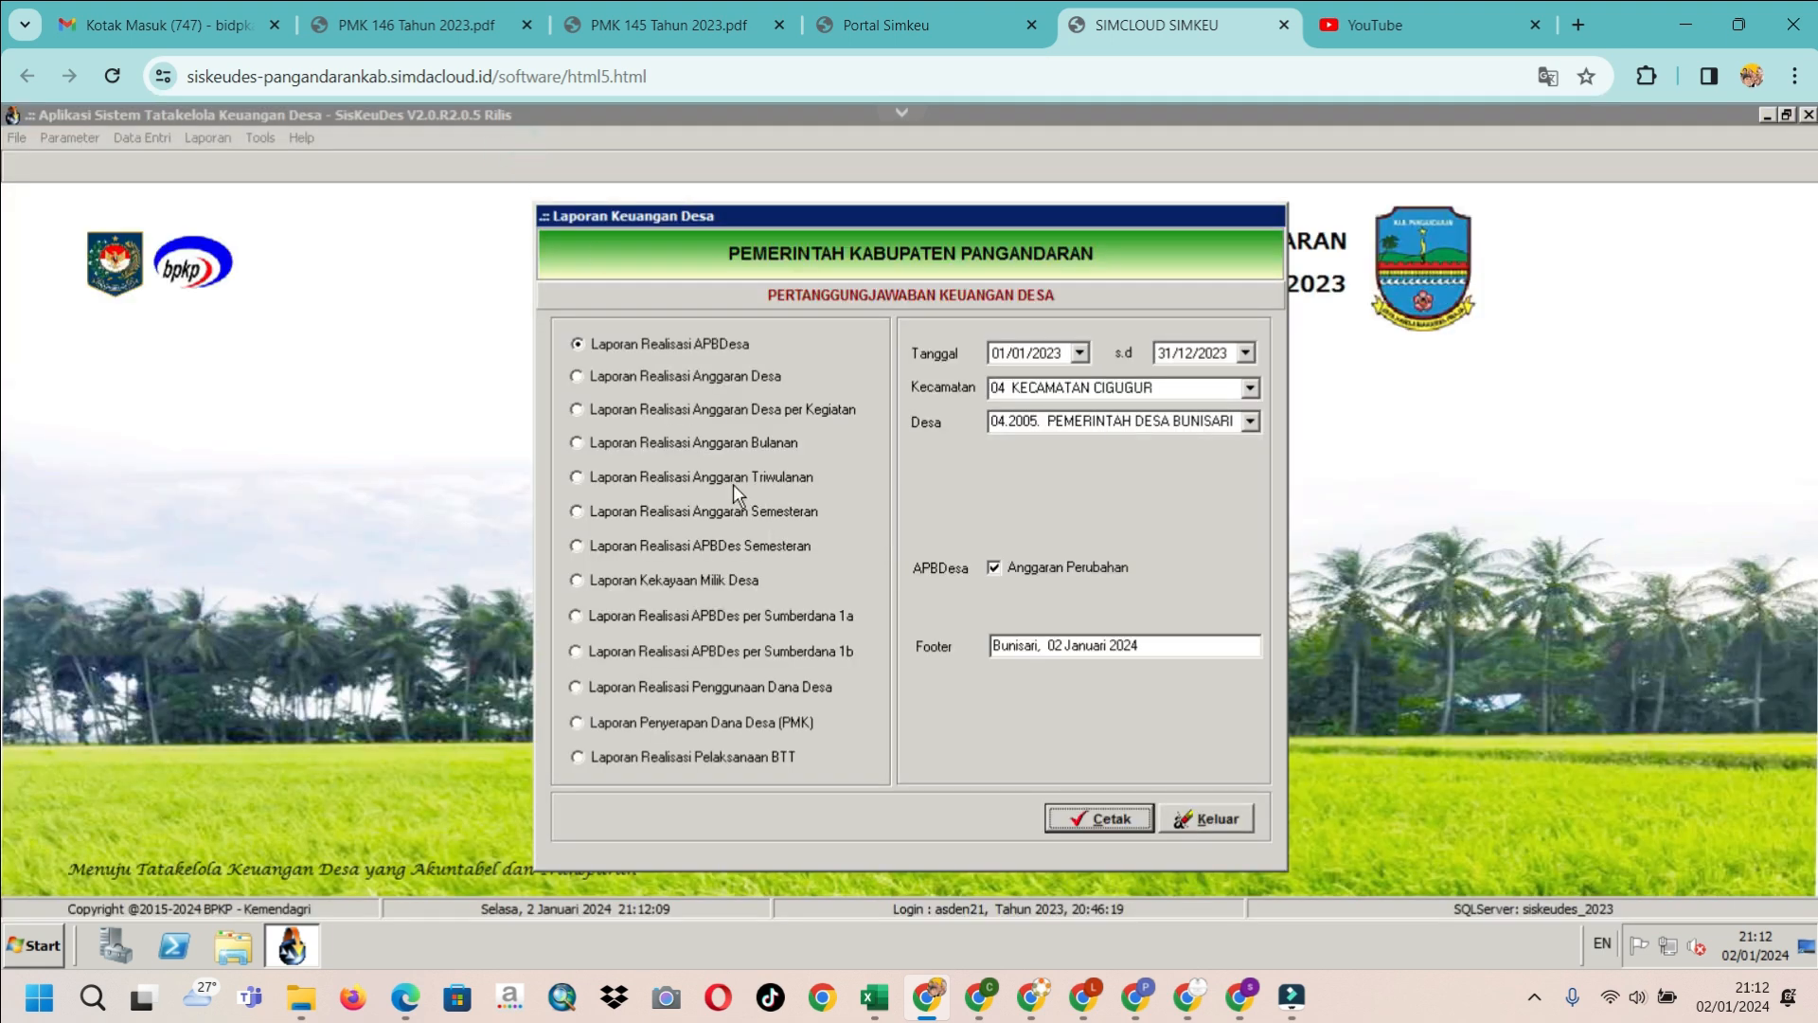
Preview the Laporan Kekayaan Milik Desa and show its last page at full page width
{"action": "left_click", "coordinate": [712, 584]}
{"action": "left_click", "coordinate": [1095, 817]}
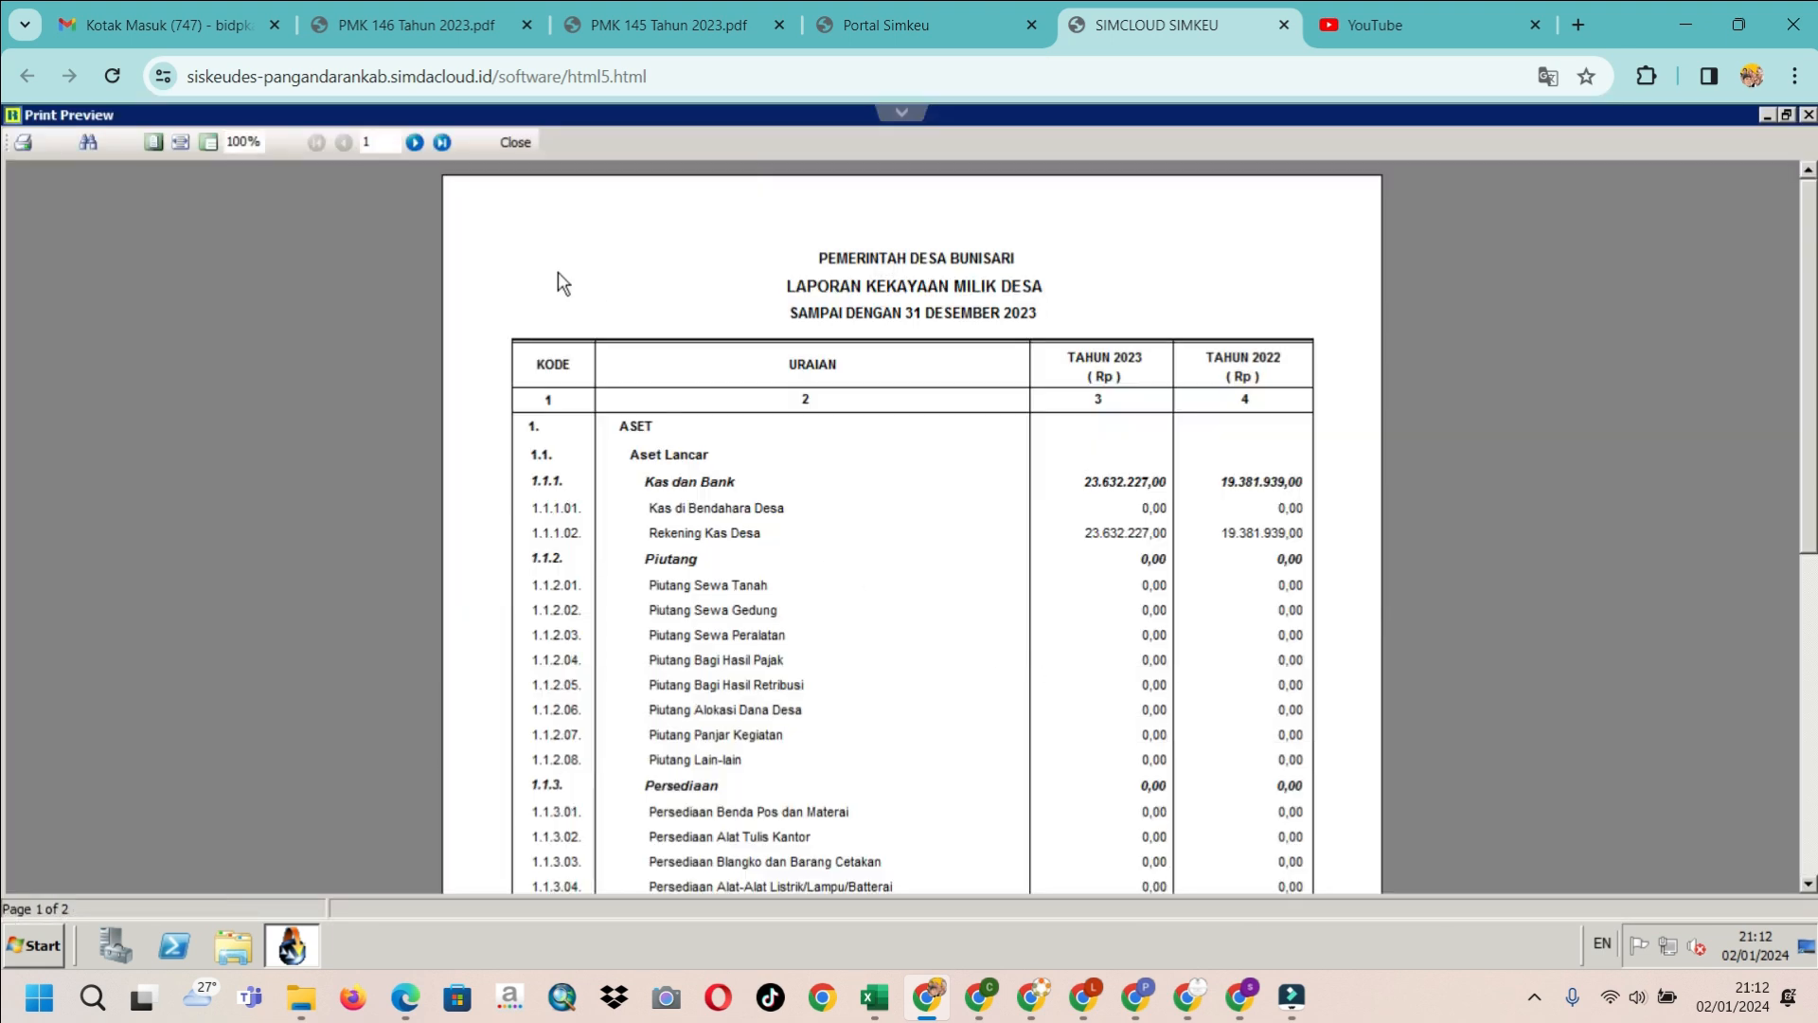
{"action": "left_click", "coordinate": [443, 143]}
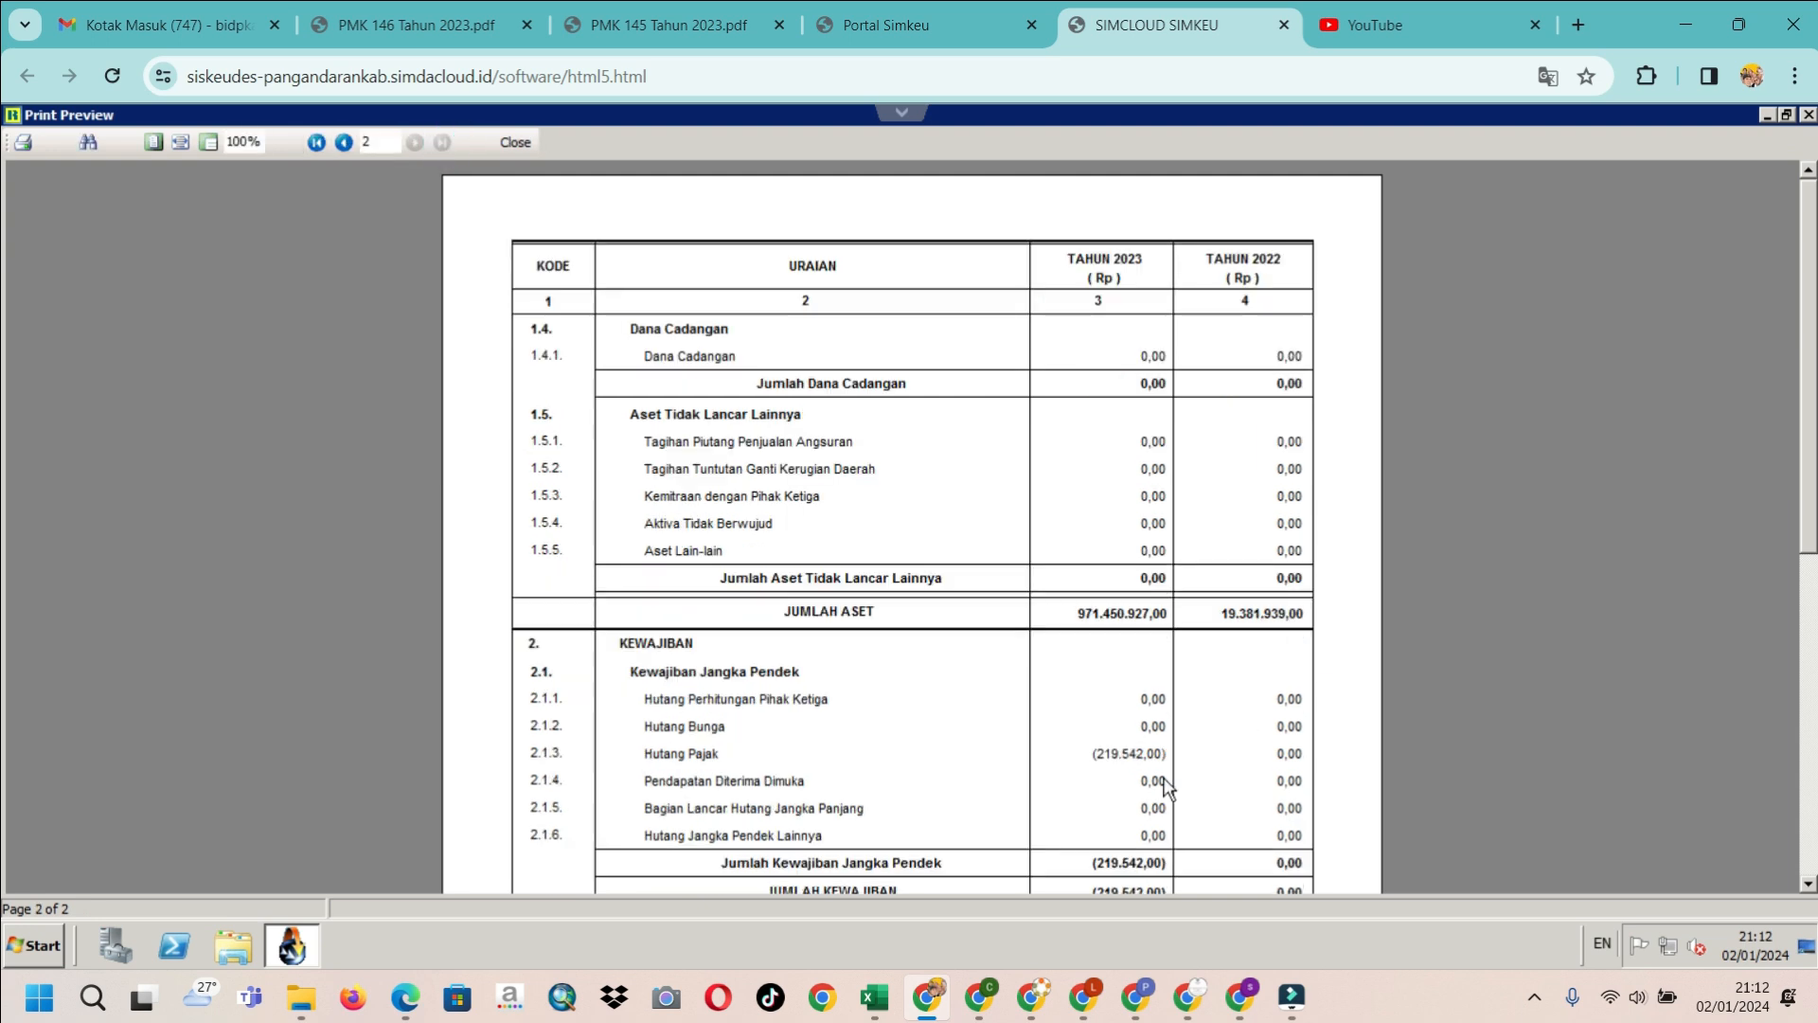
{"action": "left_click", "coordinate": [182, 140]}
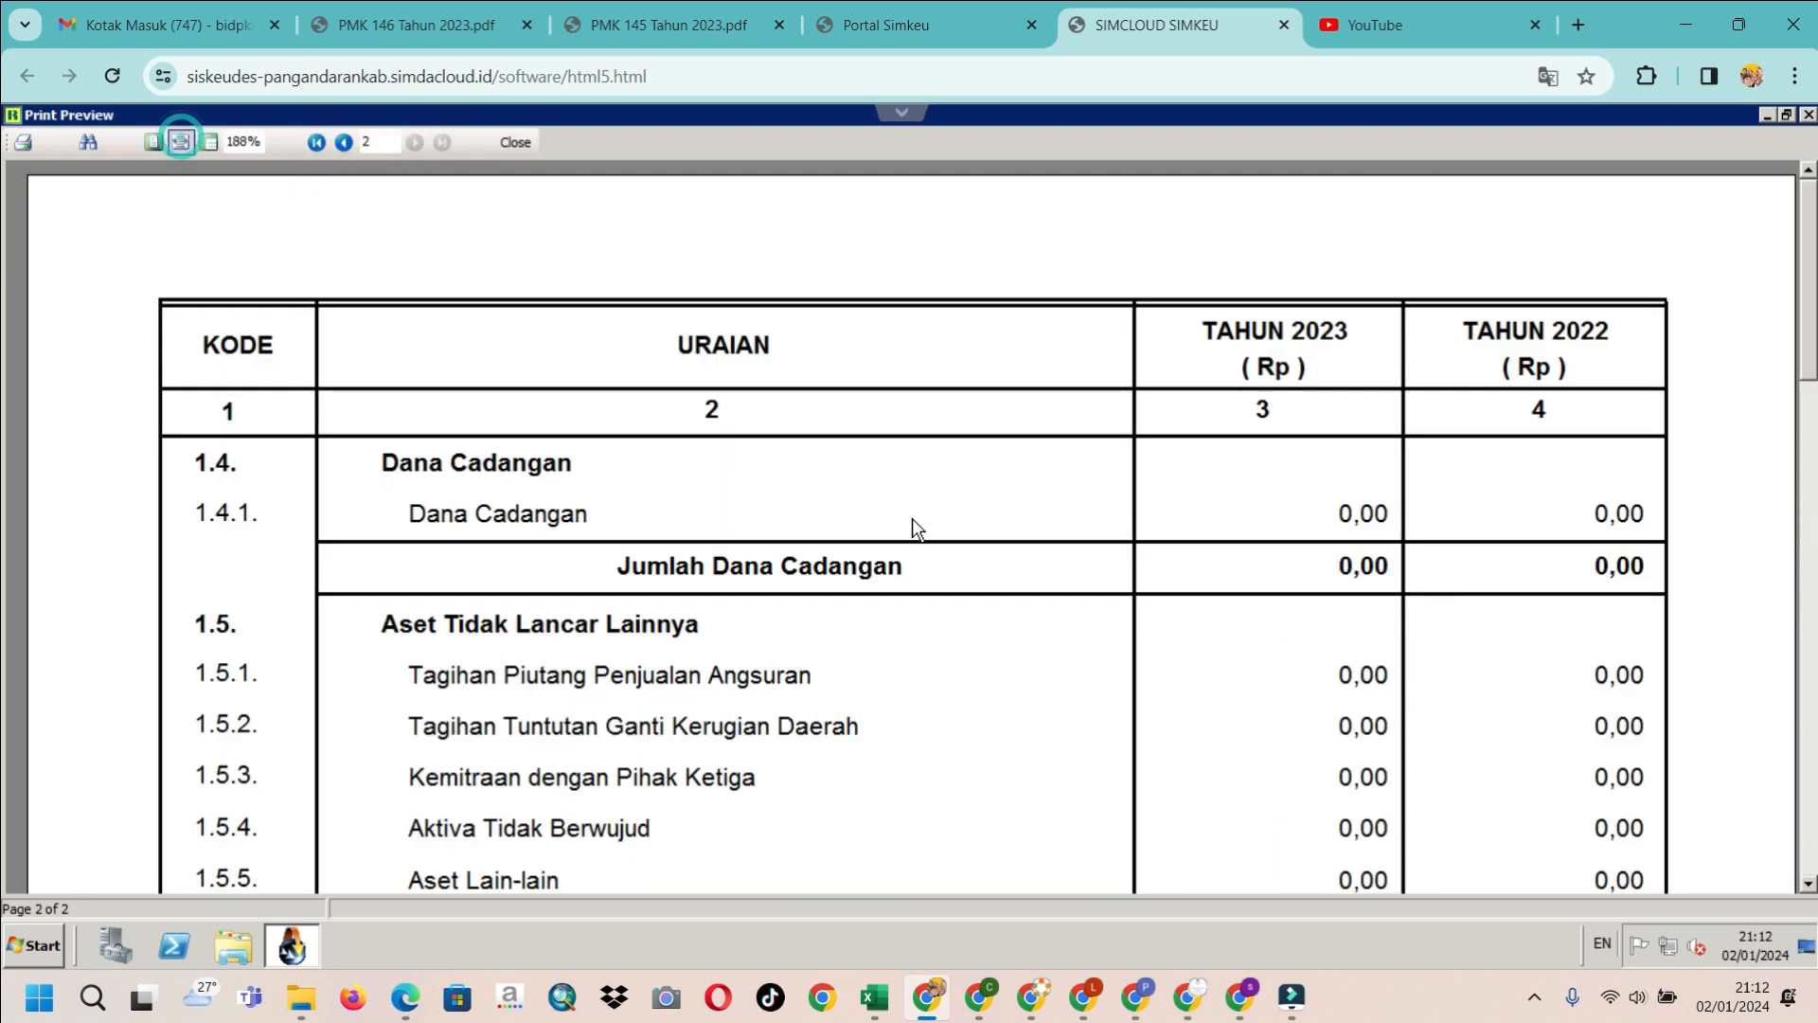
Examine the 2023 Hutang Pajak and Jumlah Kewajiban rows, and exit the Pertanggungjawaban reports
{"action": "scroll", "coordinate": [1227, 705], "scroll_direction": "down", "scroll_amount": 3}
{"action": "scroll", "coordinate": [1228, 712], "scroll_direction": "down", "scroll_amount": 1}
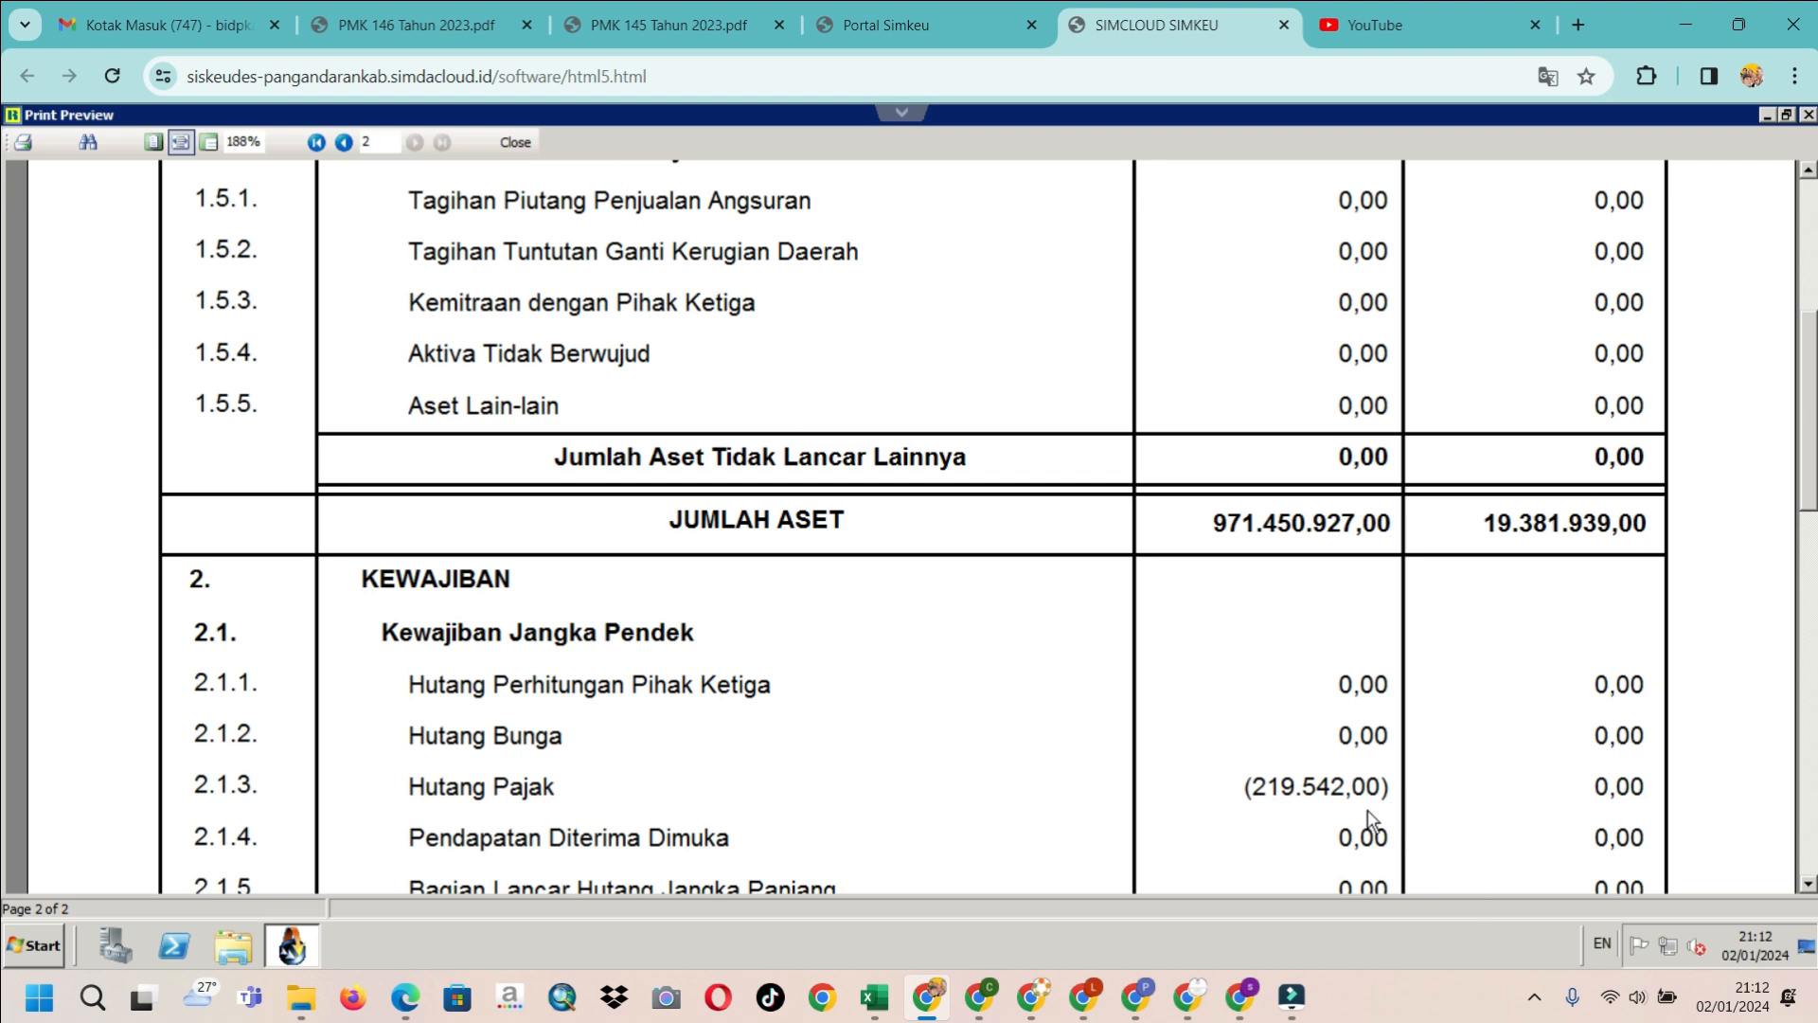
{"action": "scroll", "coordinate": [1321, 772], "scroll_direction": "down", "scroll_amount": 3}
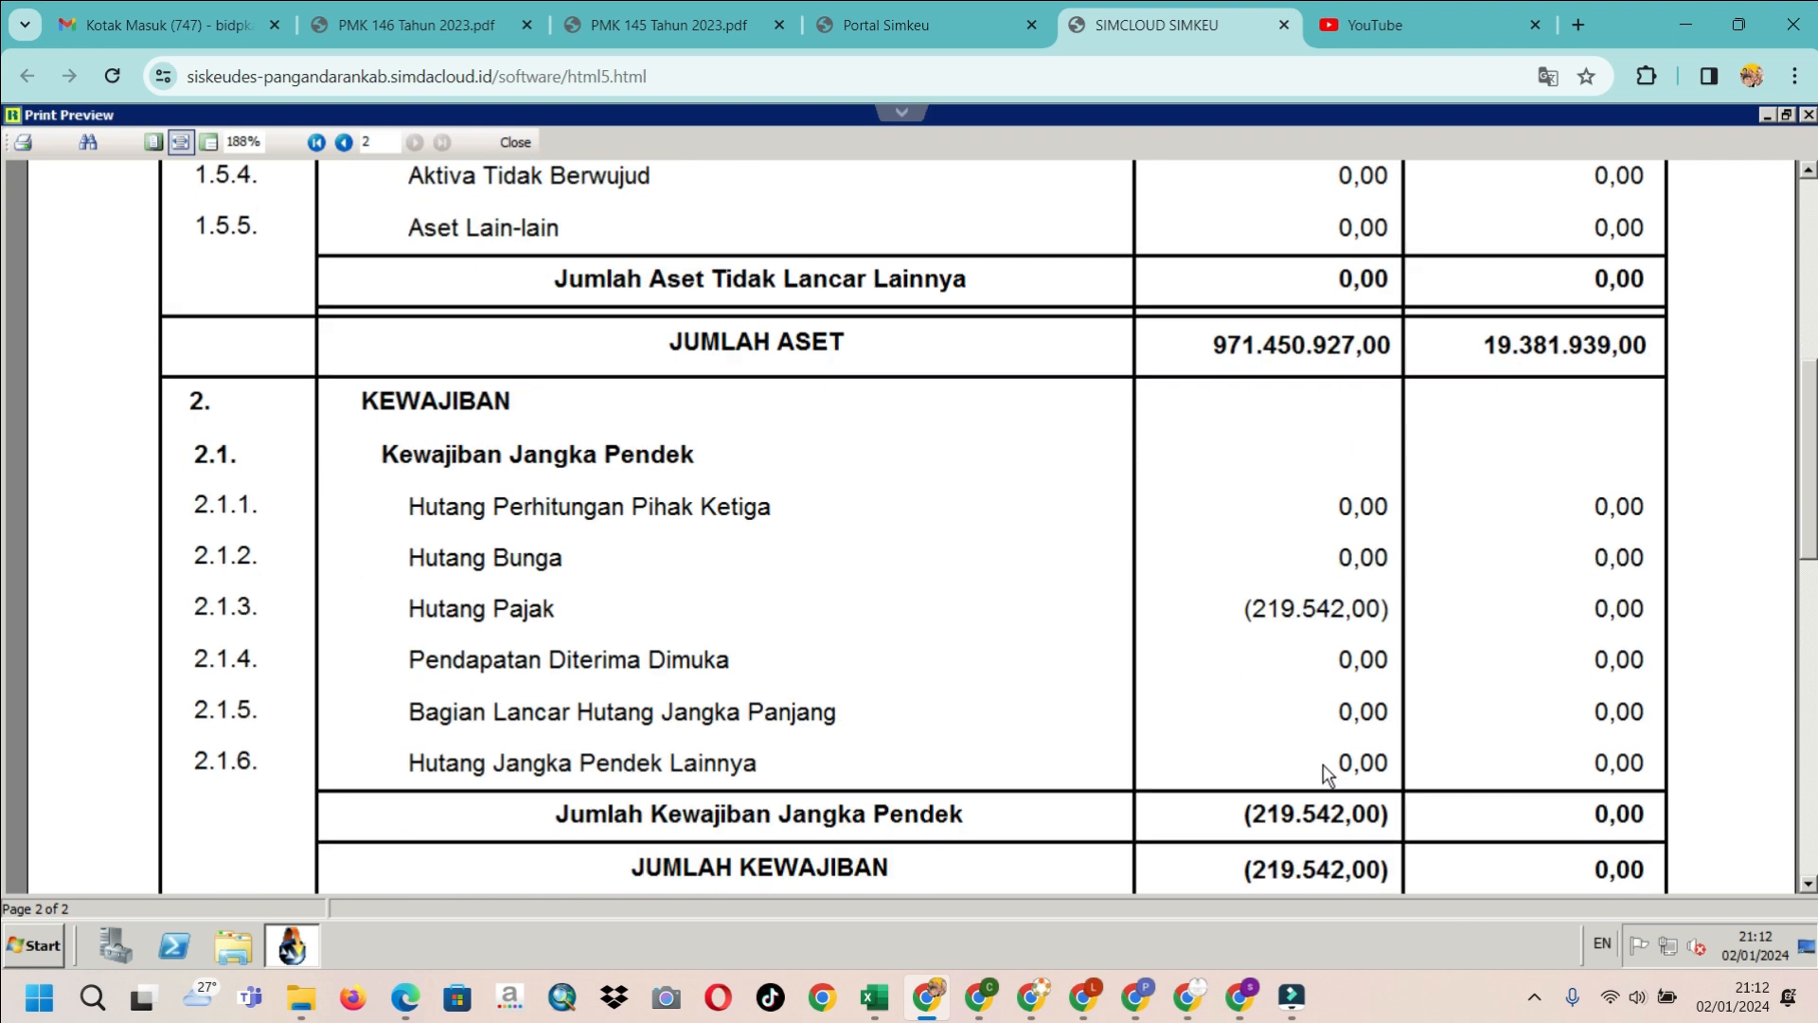
{"action": "scroll", "coordinate": [1321, 772], "scroll_direction": "down", "scroll_amount": 2}
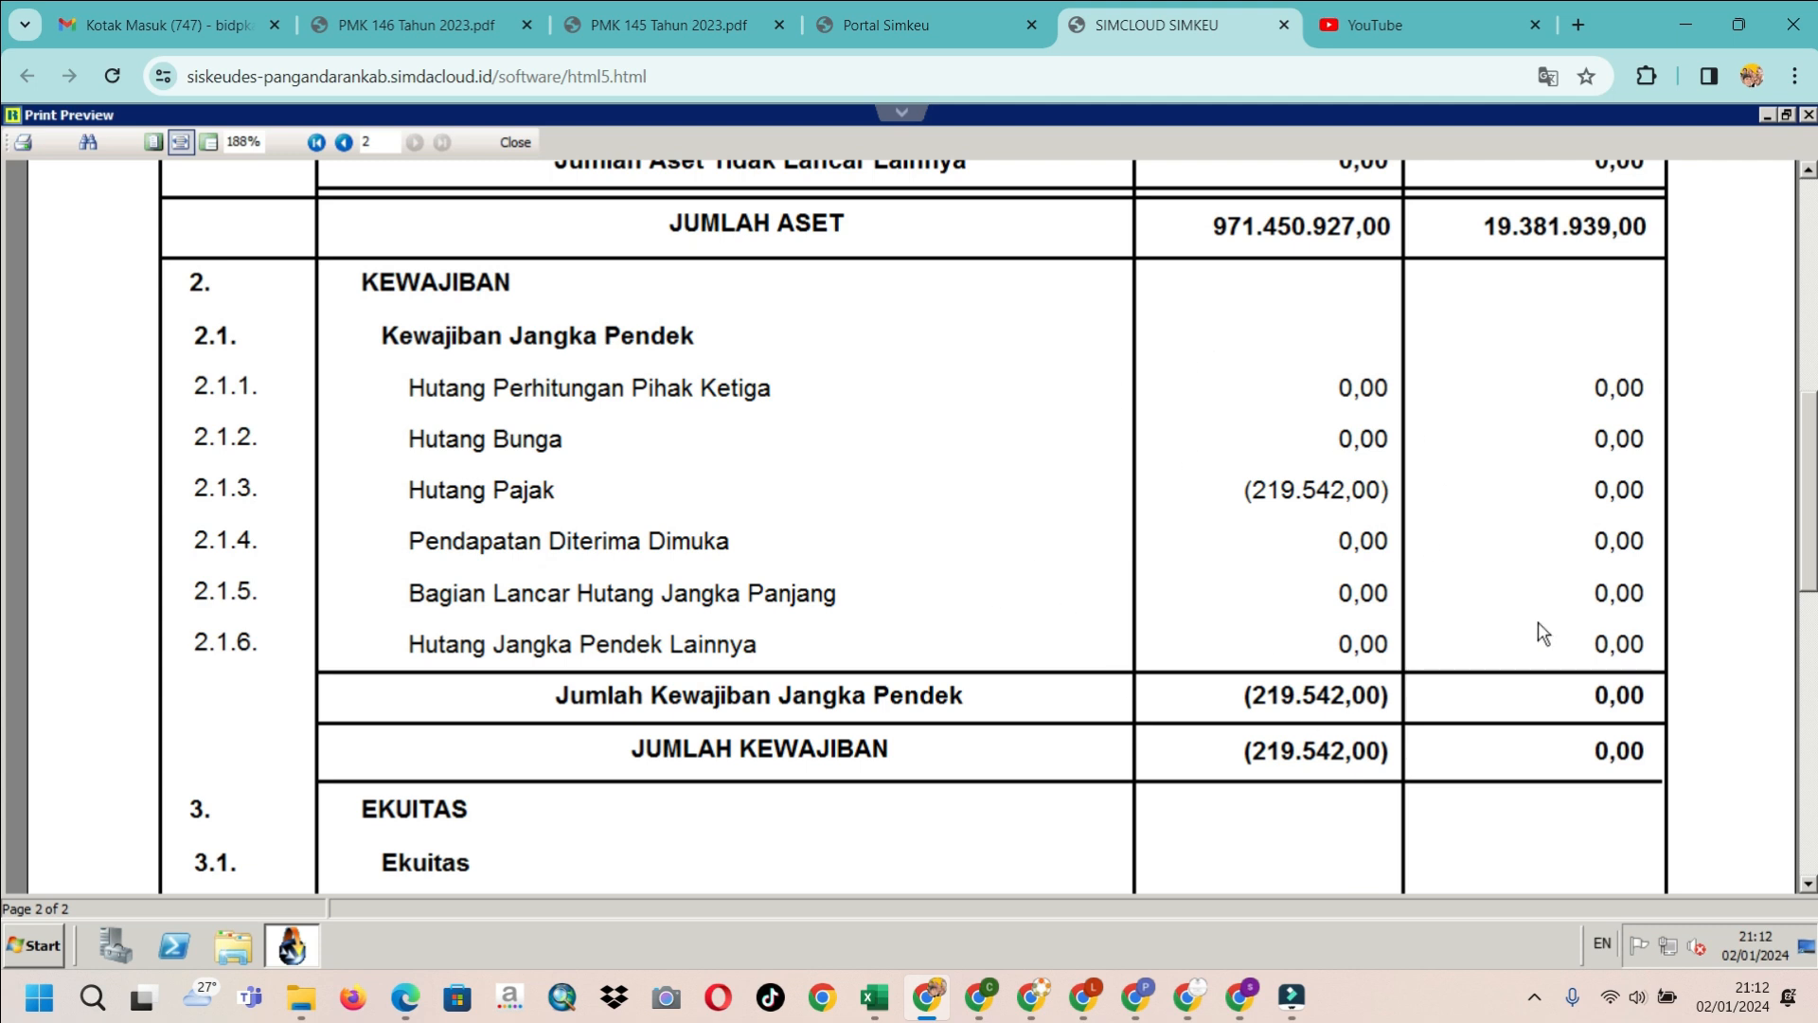
{"action": "left_click", "coordinate": [517, 146]}
{"action": "left_click", "coordinate": [1197, 822]}
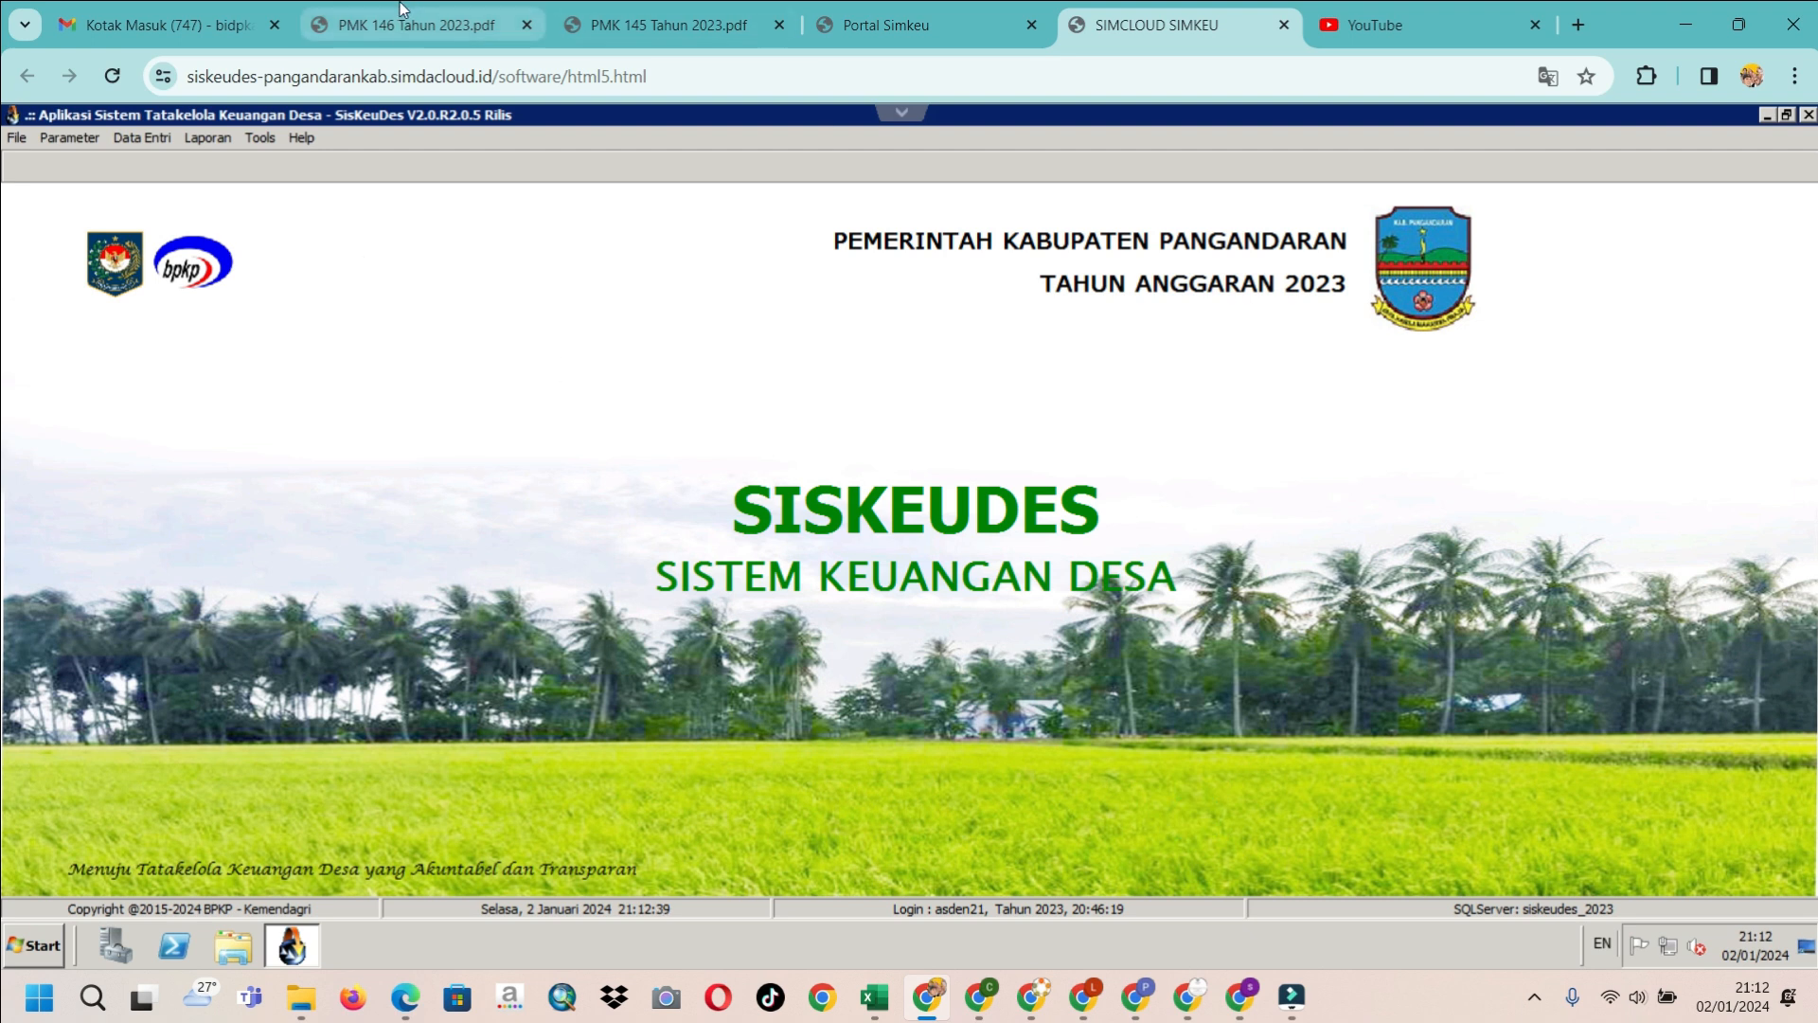
Open the Jurnal Penyesuaian in Pembukuan's Penyesuaian for KECAMATAN CIGUGUR, PEMERINTAH DESA BUNISARI
{"action": "left_click", "coordinate": [151, 141]}
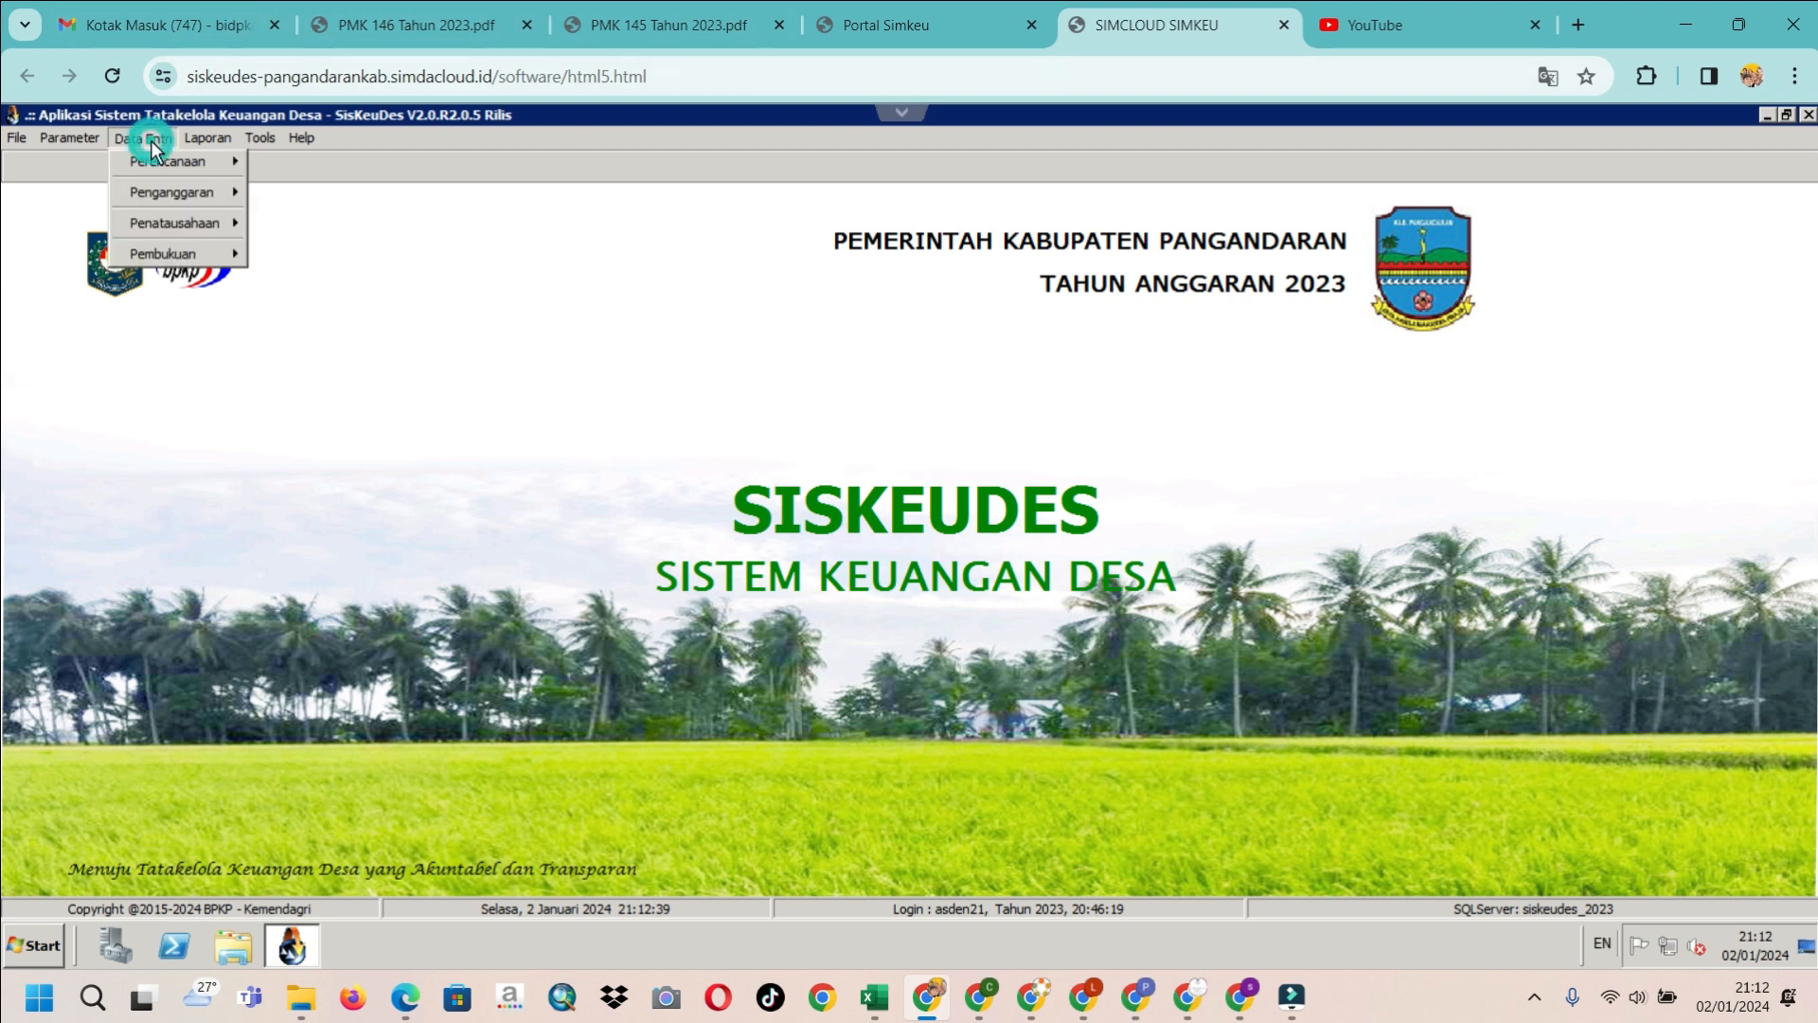
{"action": "left_click", "coordinate": [151, 140]}
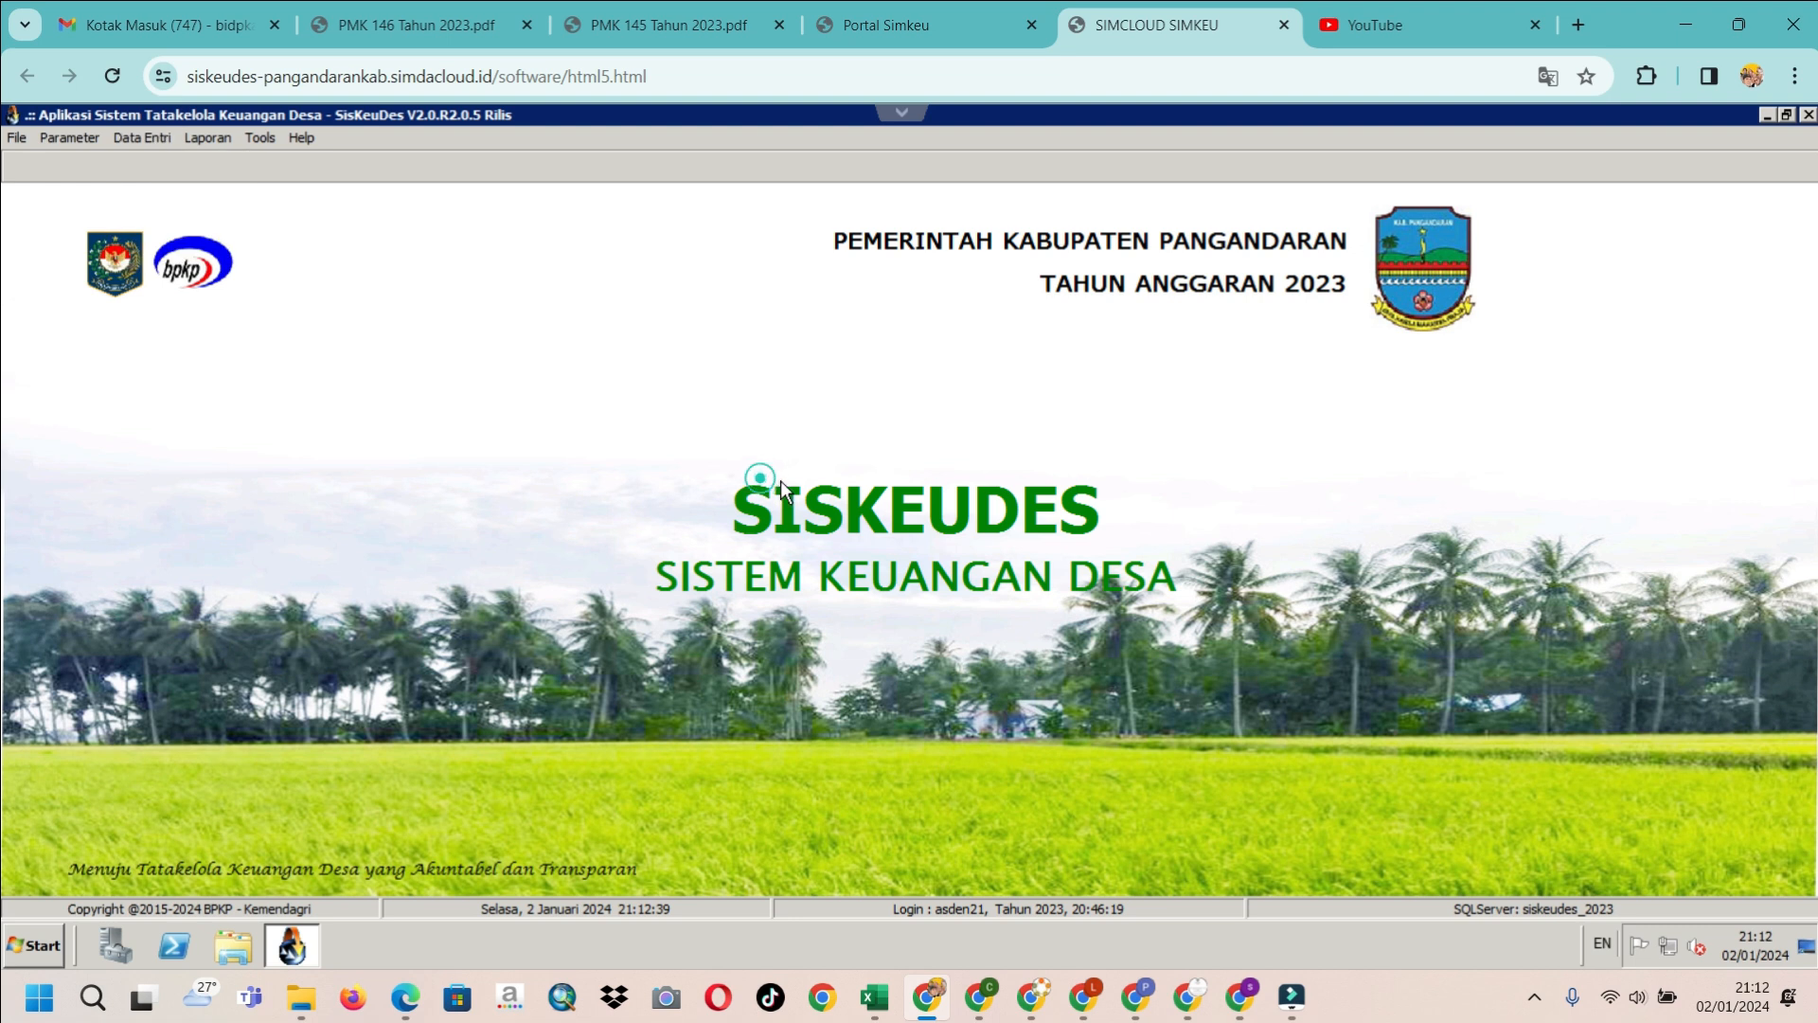
{"action": "left_click", "coordinate": [142, 140]}
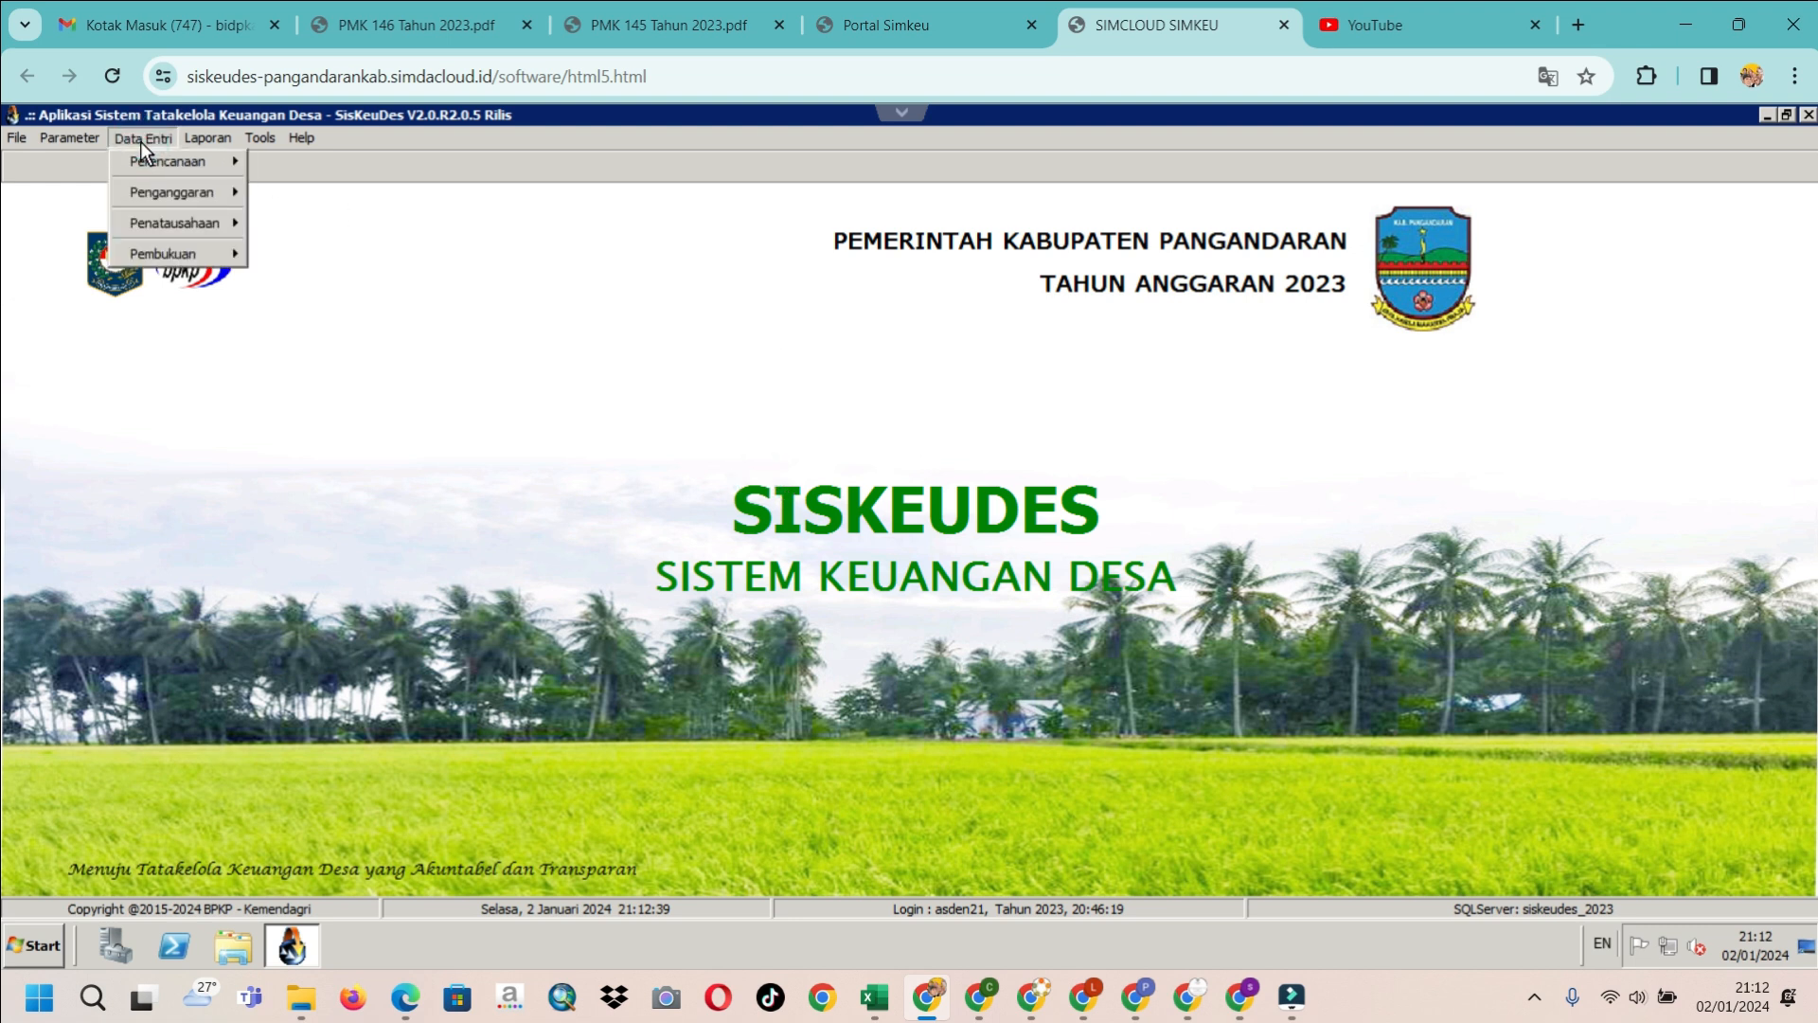
{"action": "mouse_move", "coordinate": [228, 258]}
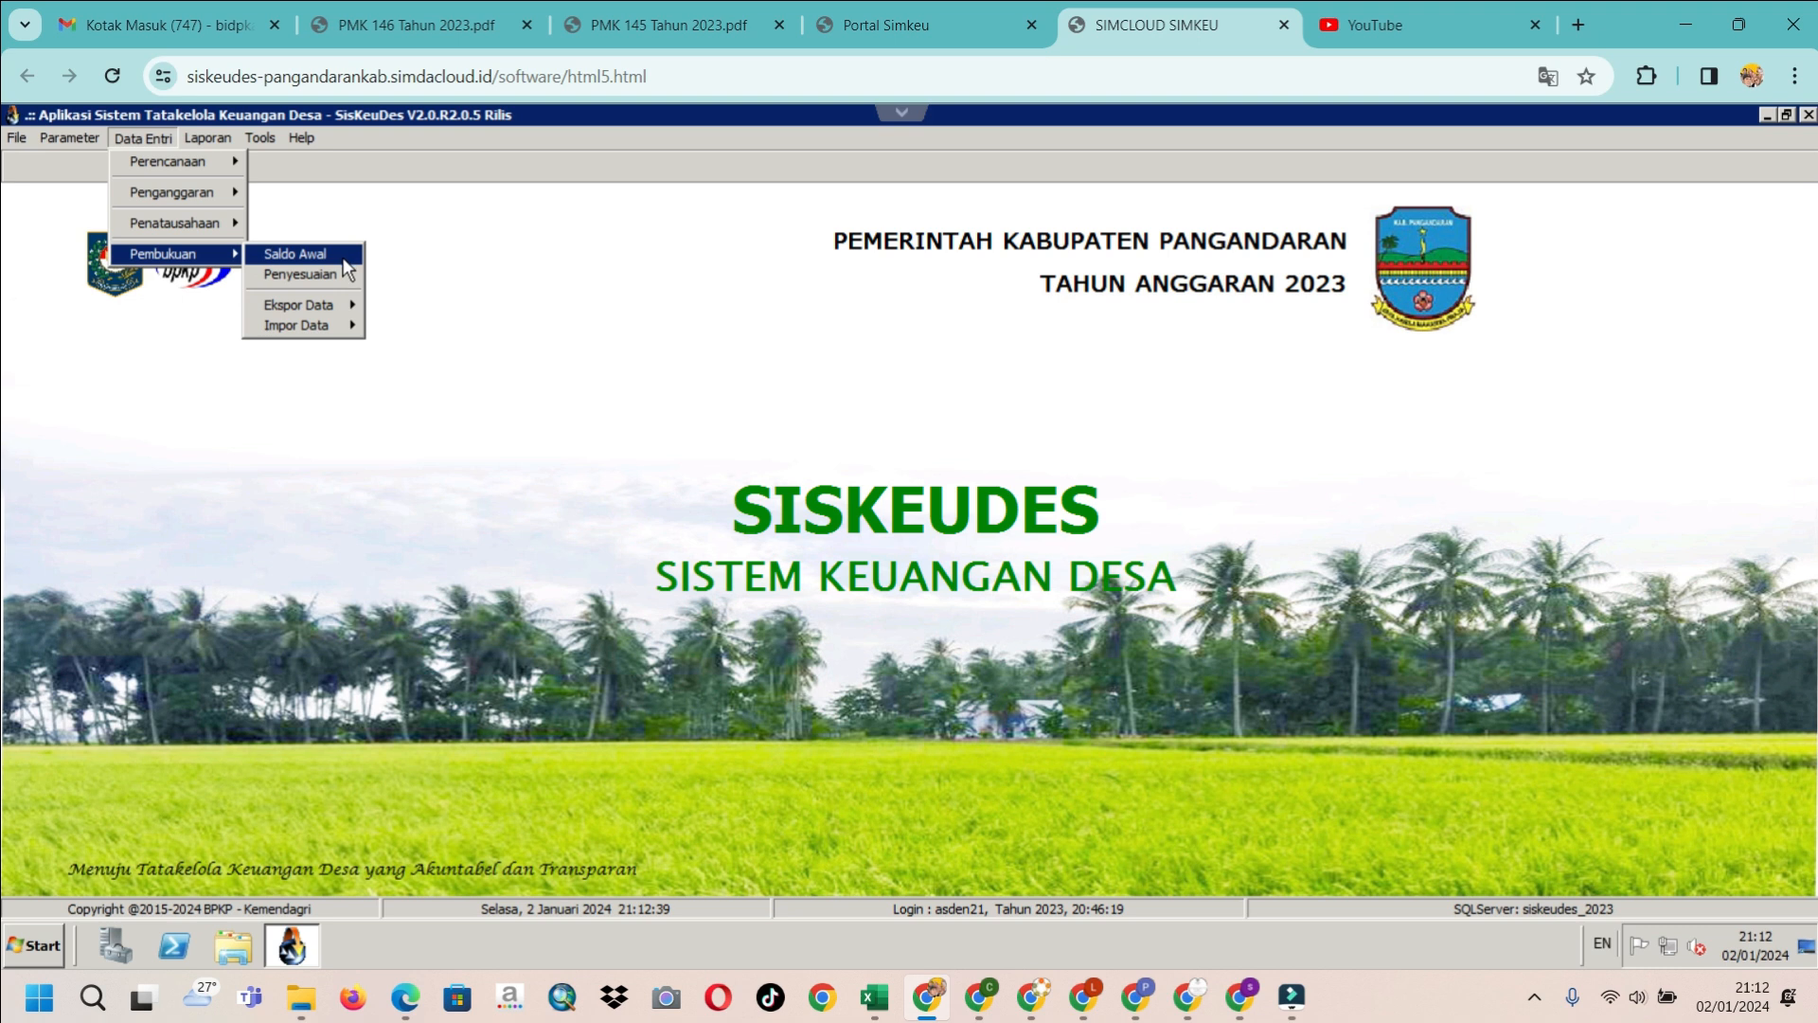
{"action": "left_click", "coordinate": [300, 274]}
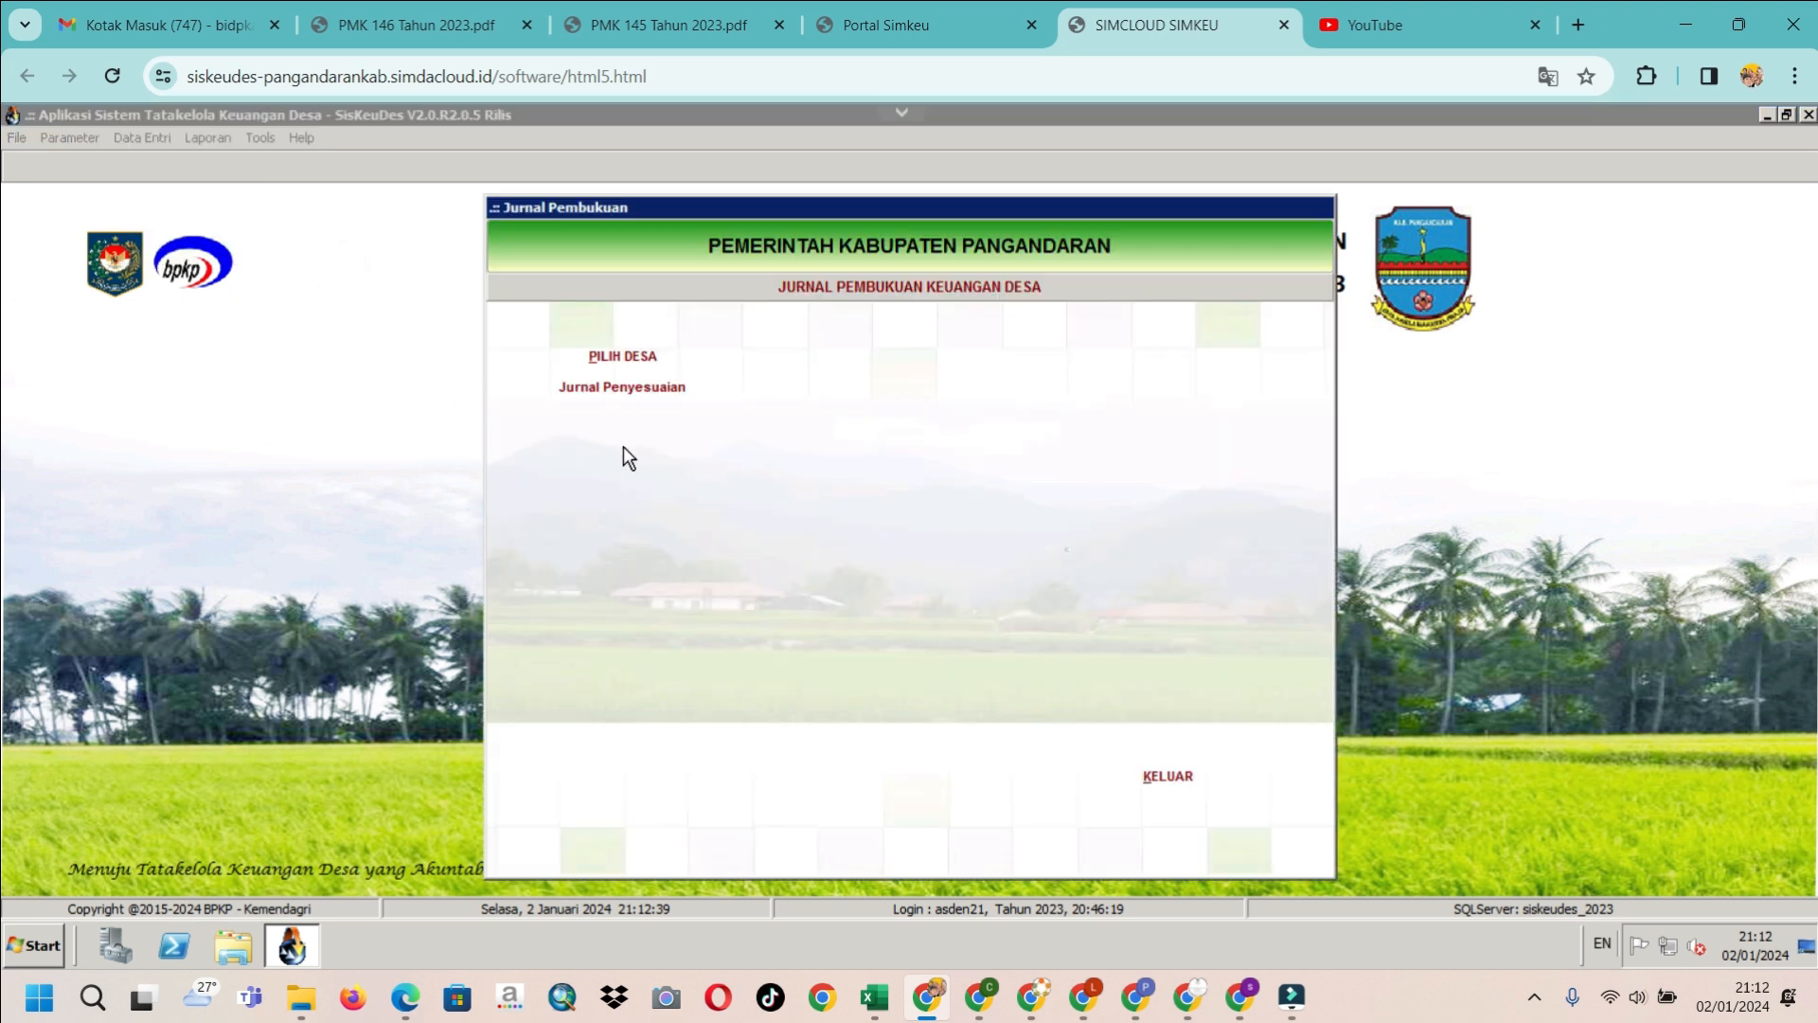
{"action": "left_click", "coordinate": [625, 356]}
{"action": "double_click", "coordinate": [756, 436]}
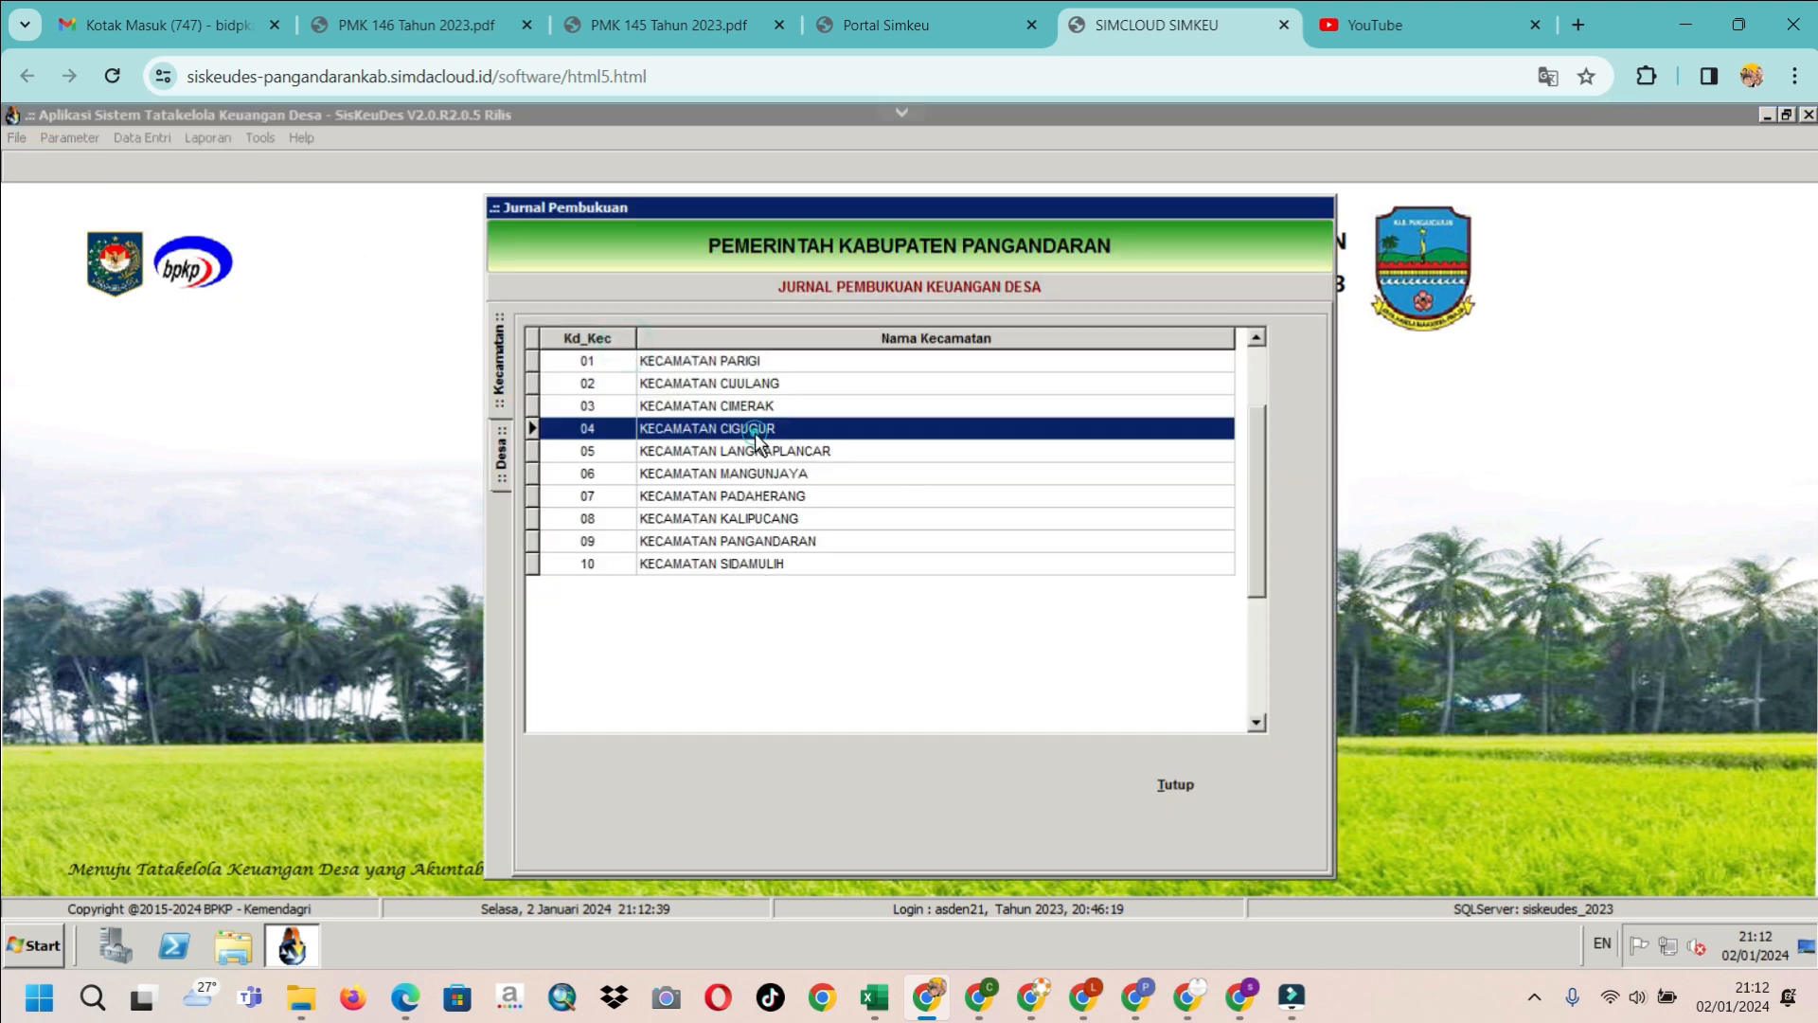
{"action": "double_click", "coordinate": [854, 453]}
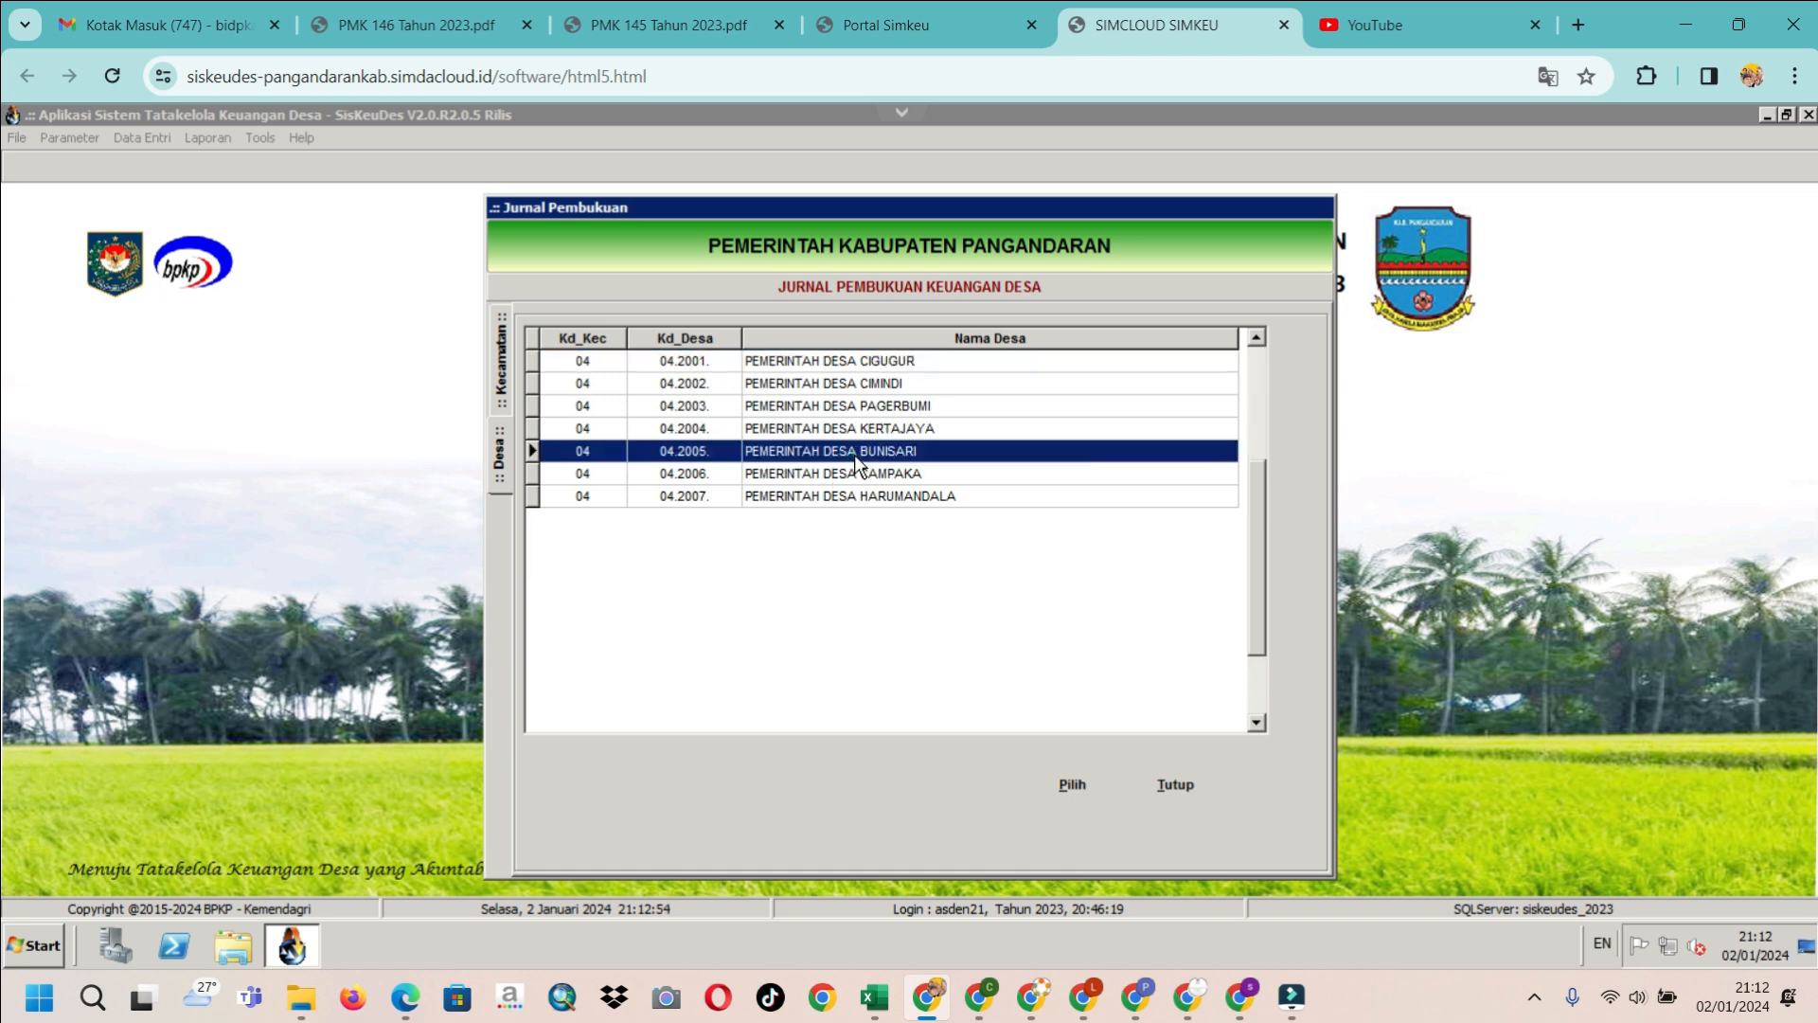
{"action": "left_click", "coordinate": [658, 392]}
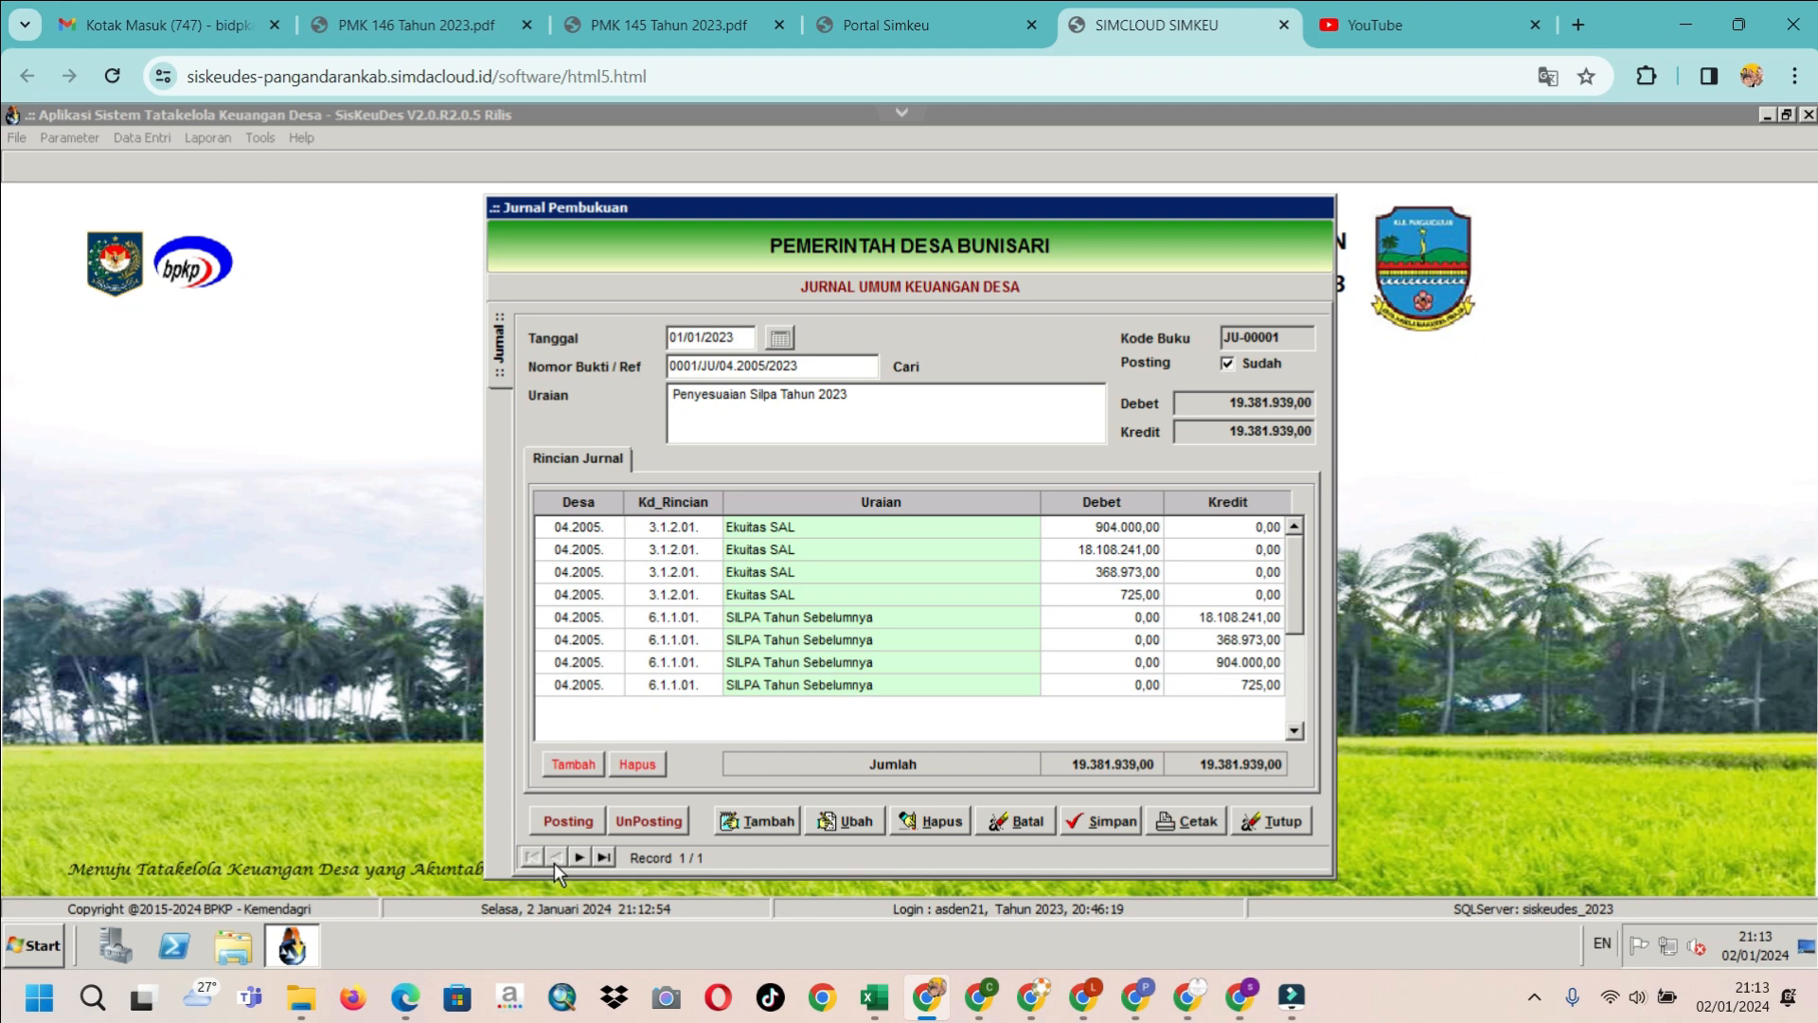
Add a journal entry dated 31/12/2023 with the description "Penyesuaian Pajak Bunga Bank"
{"action": "left_click", "coordinate": [742, 820]}
{"action": "left_click", "coordinate": [778, 339]}
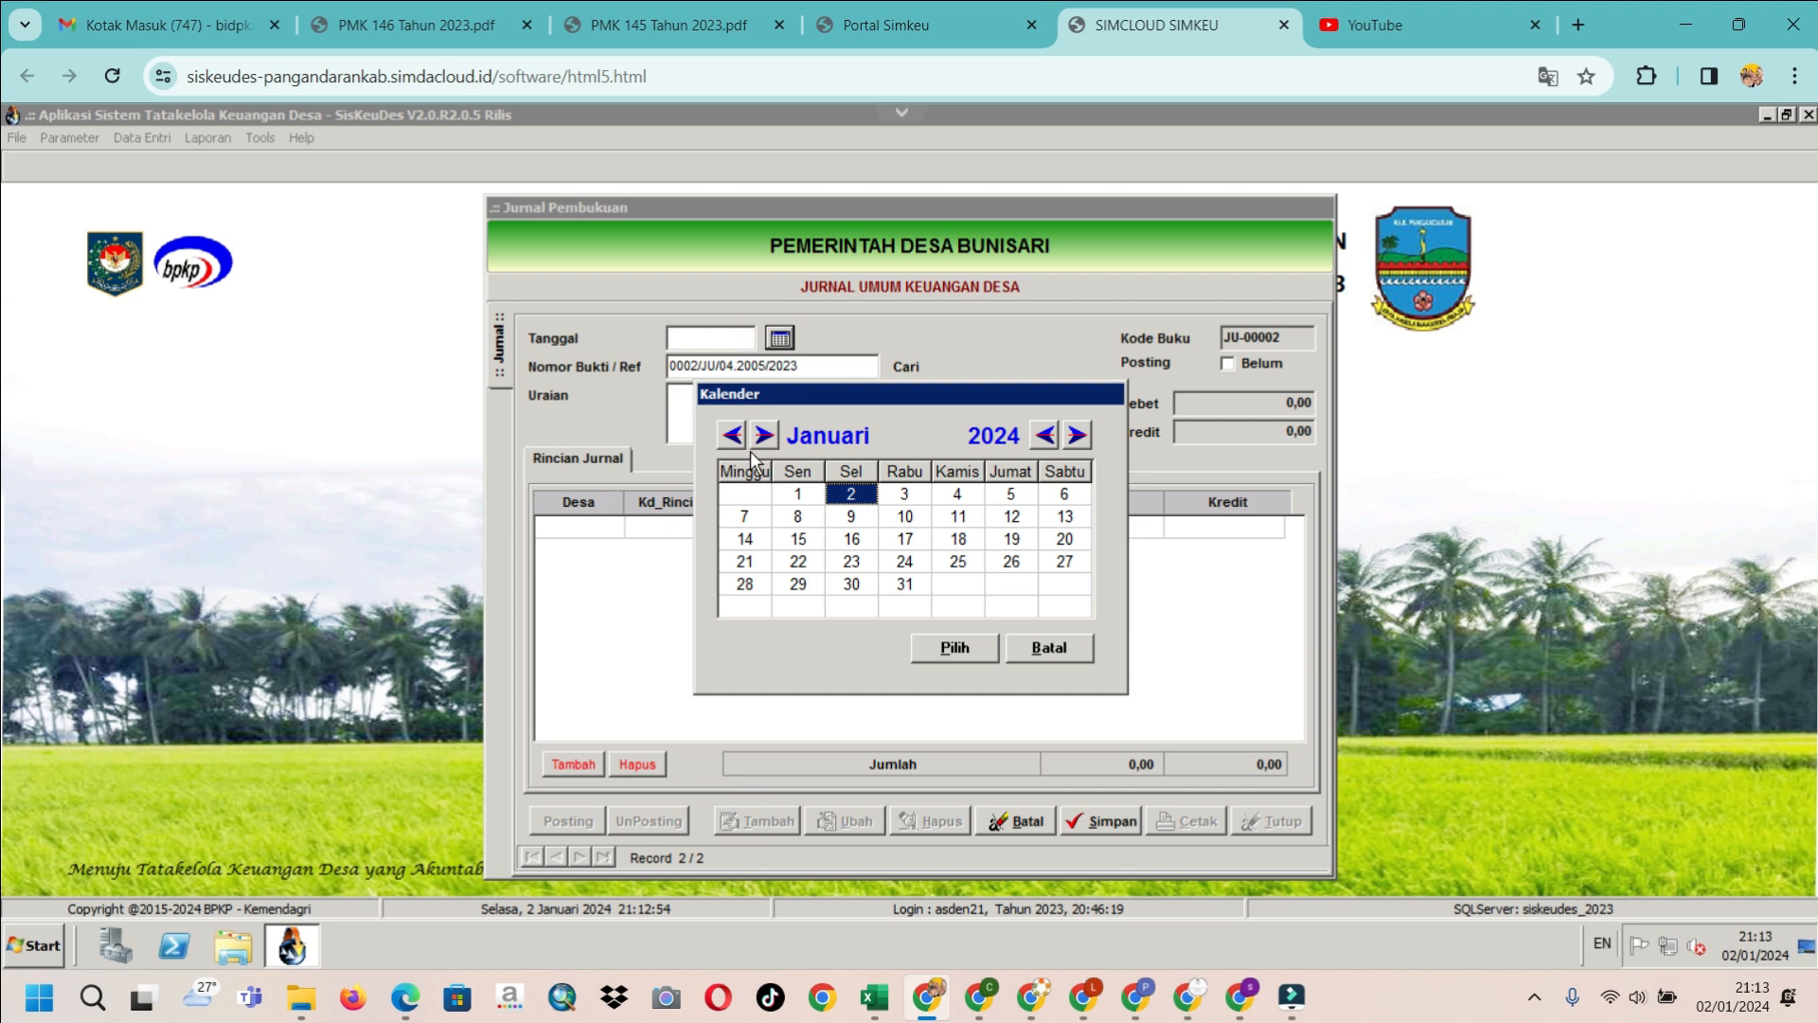
{"action": "left_click", "coordinate": [739, 436]}
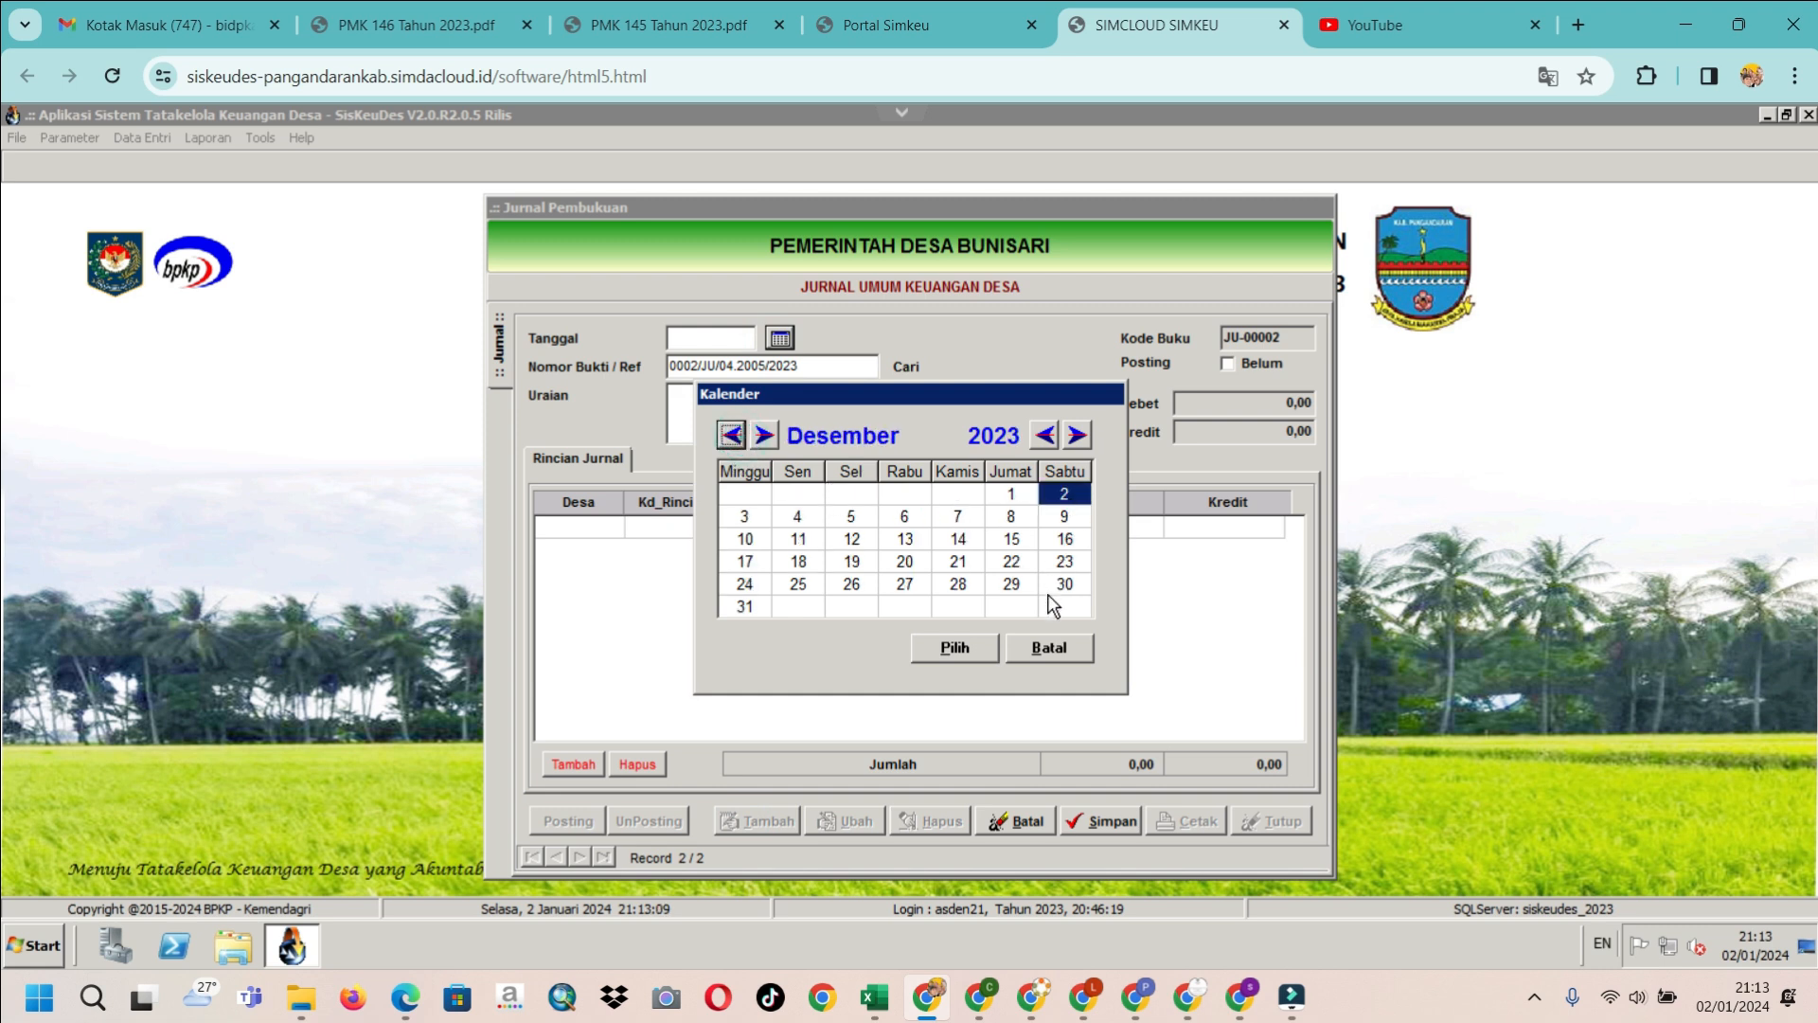
{"action": "left_click", "coordinate": [757, 606]}
{"action": "left_click", "coordinate": [937, 648]}
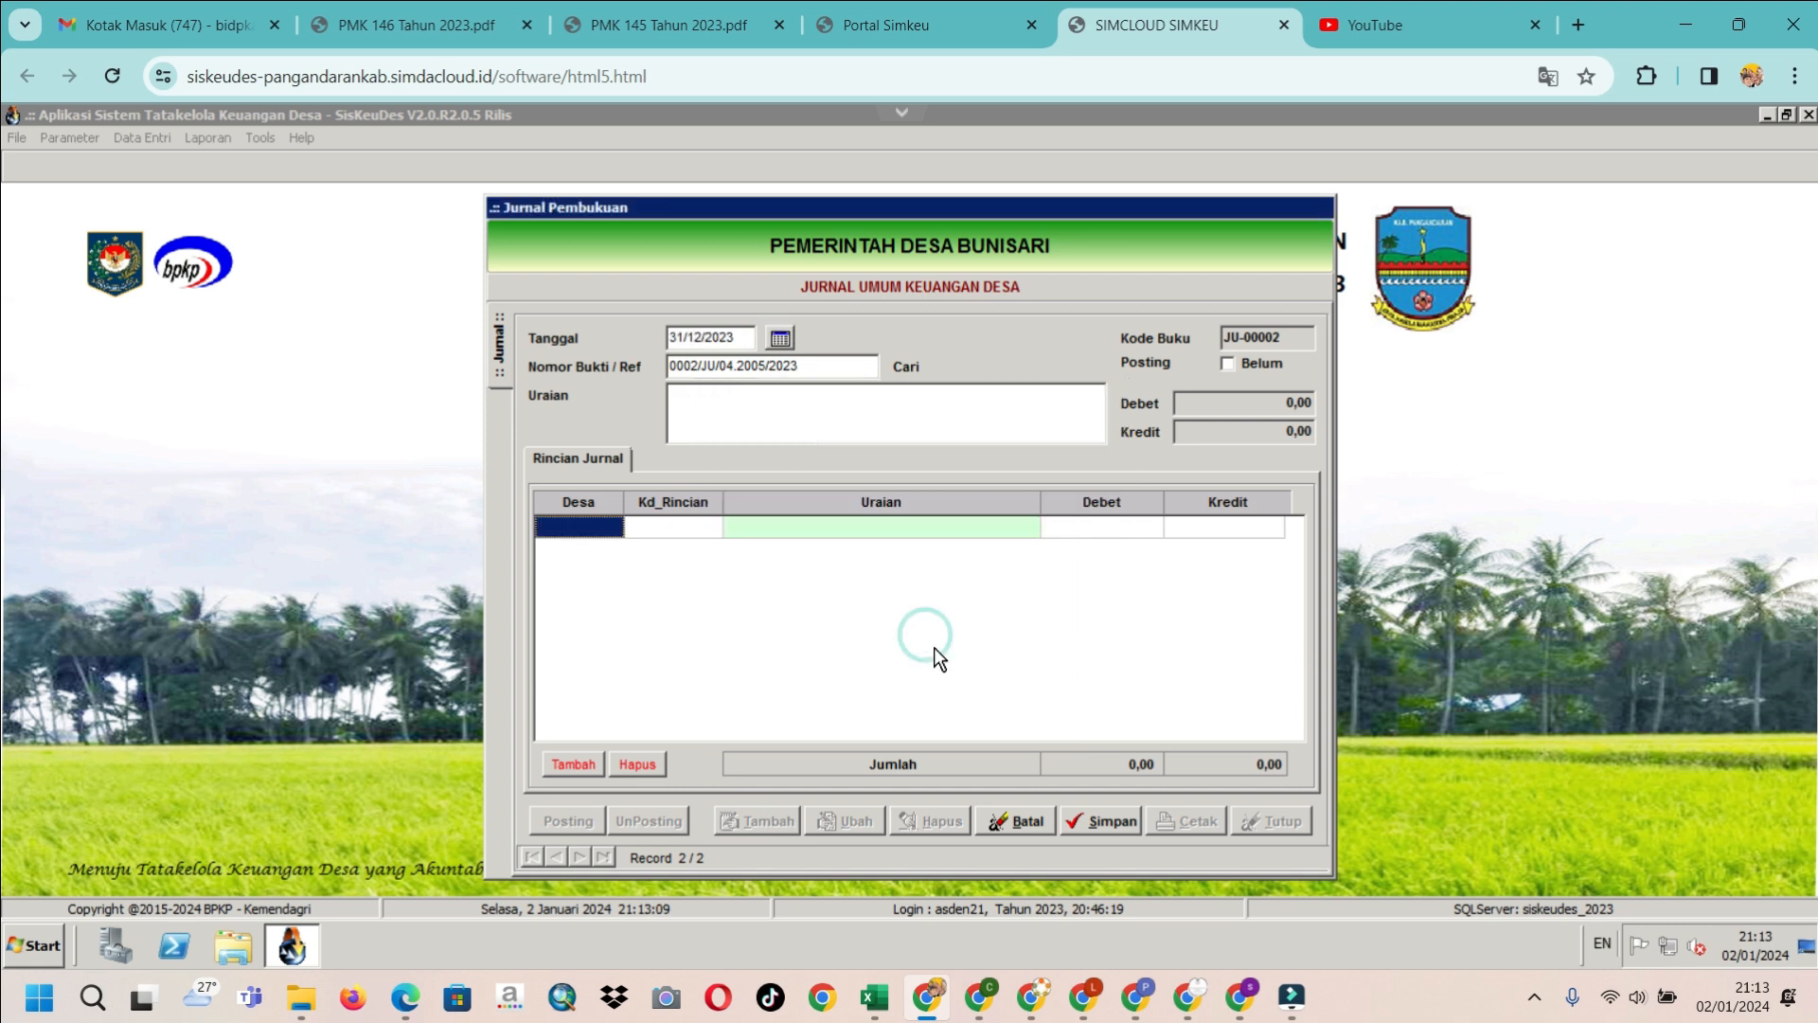
{"action": "left_click", "coordinate": [813, 404]}
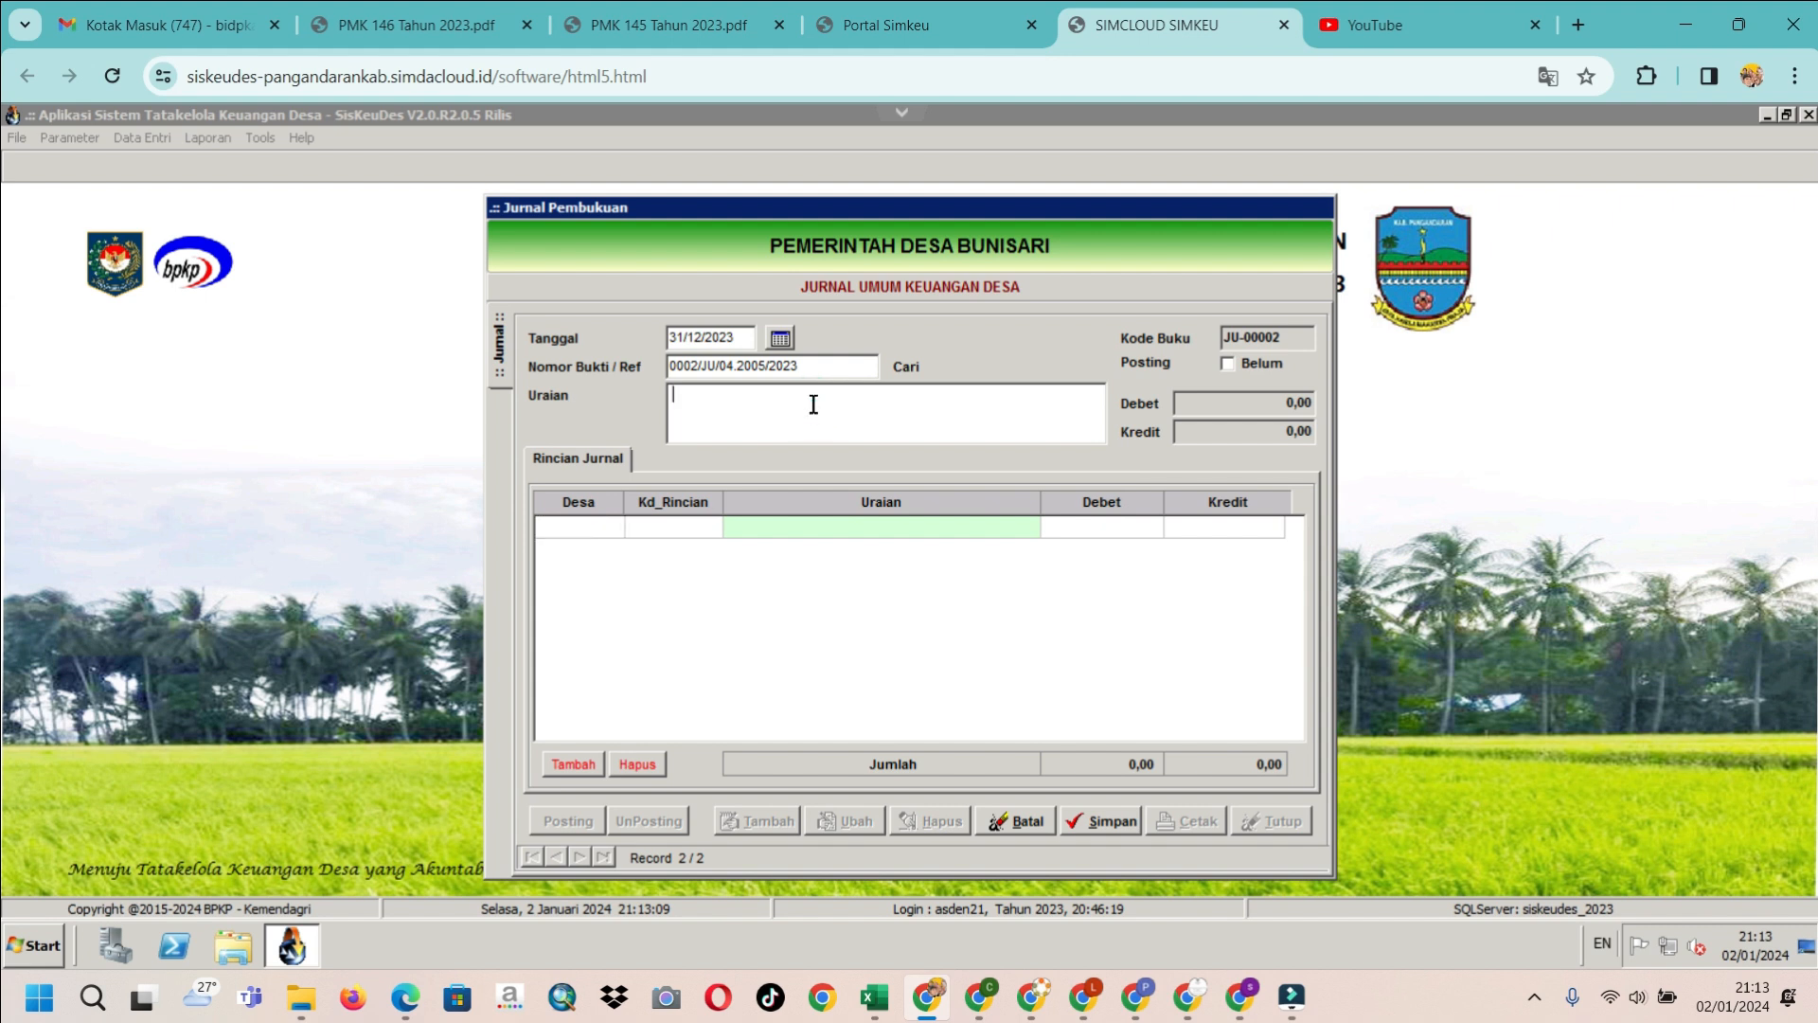
{"action": "type", "text": "Penyesuaian  Pajak Bunga Bank"}
Add the LRA account 5.2.5.06 Belanja Jasa Kurir/Pos/Giro to the journal details with a debit of 219.542
{"action": "left_click", "coordinate": [577, 764]}
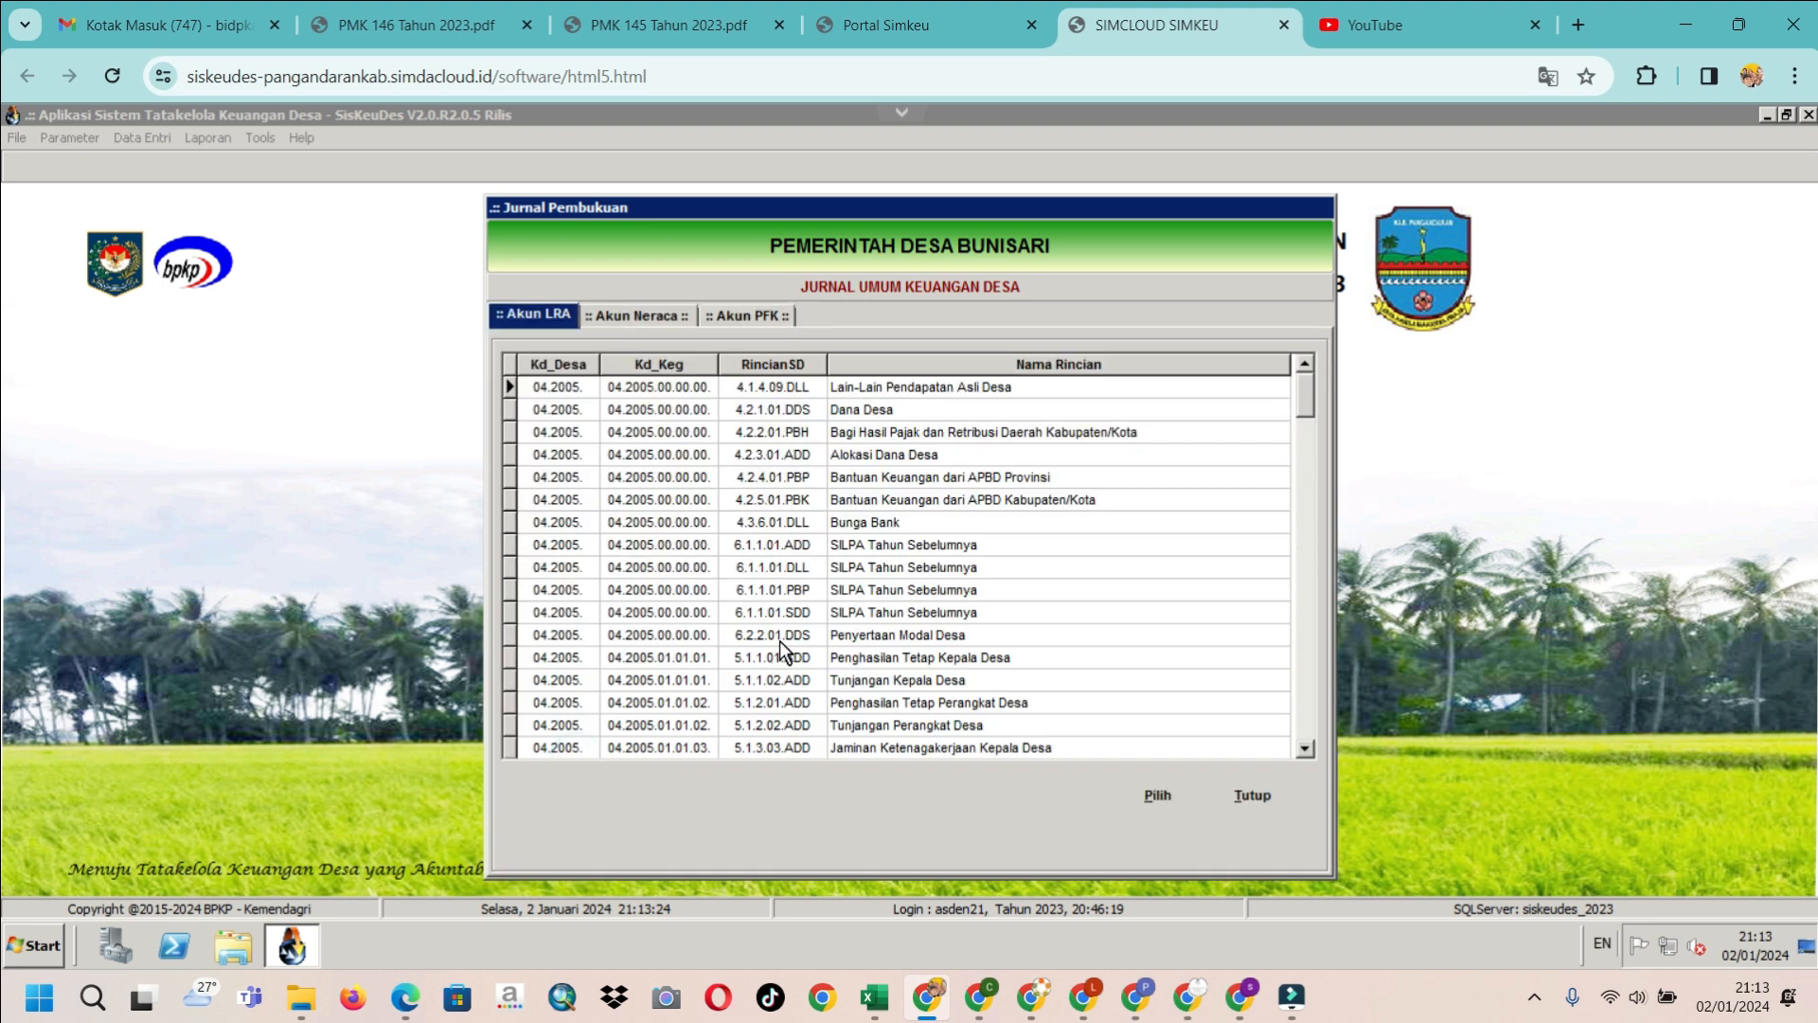
{"action": "left_click", "coordinate": [780, 640]}
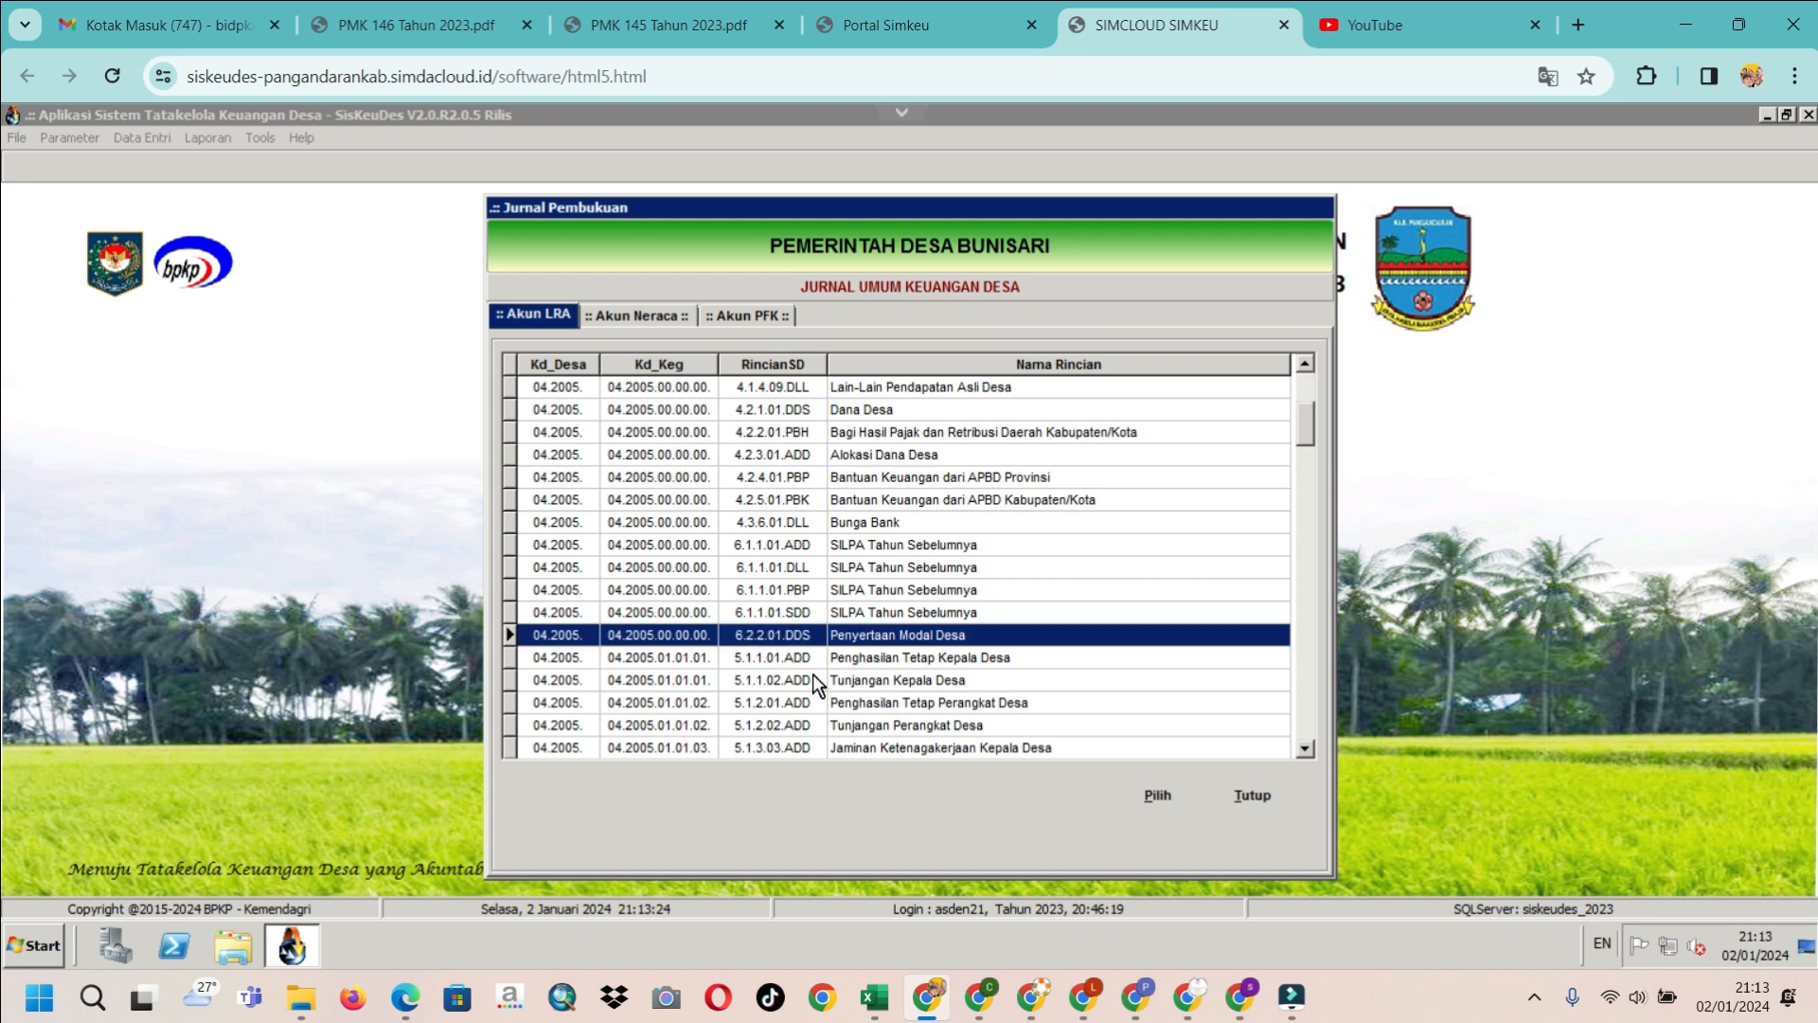
{"action": "key", "text": "Down"}
{"action": "key", "text": "Down"}
{"action": "key", "text": "Down"}
{"action": "key", "text": "Down"}
{"action": "key", "text": "Down"}
{"action": "key", "text": "Down"}
{"action": "key", "text": "Down"}
{"action": "key", "text": "Down"}
{"action": "key", "text": "Down"}
{"action": "key", "text": "Down"}
{"action": "key", "text": "Down"}
{"action": "key", "text": "Down"}
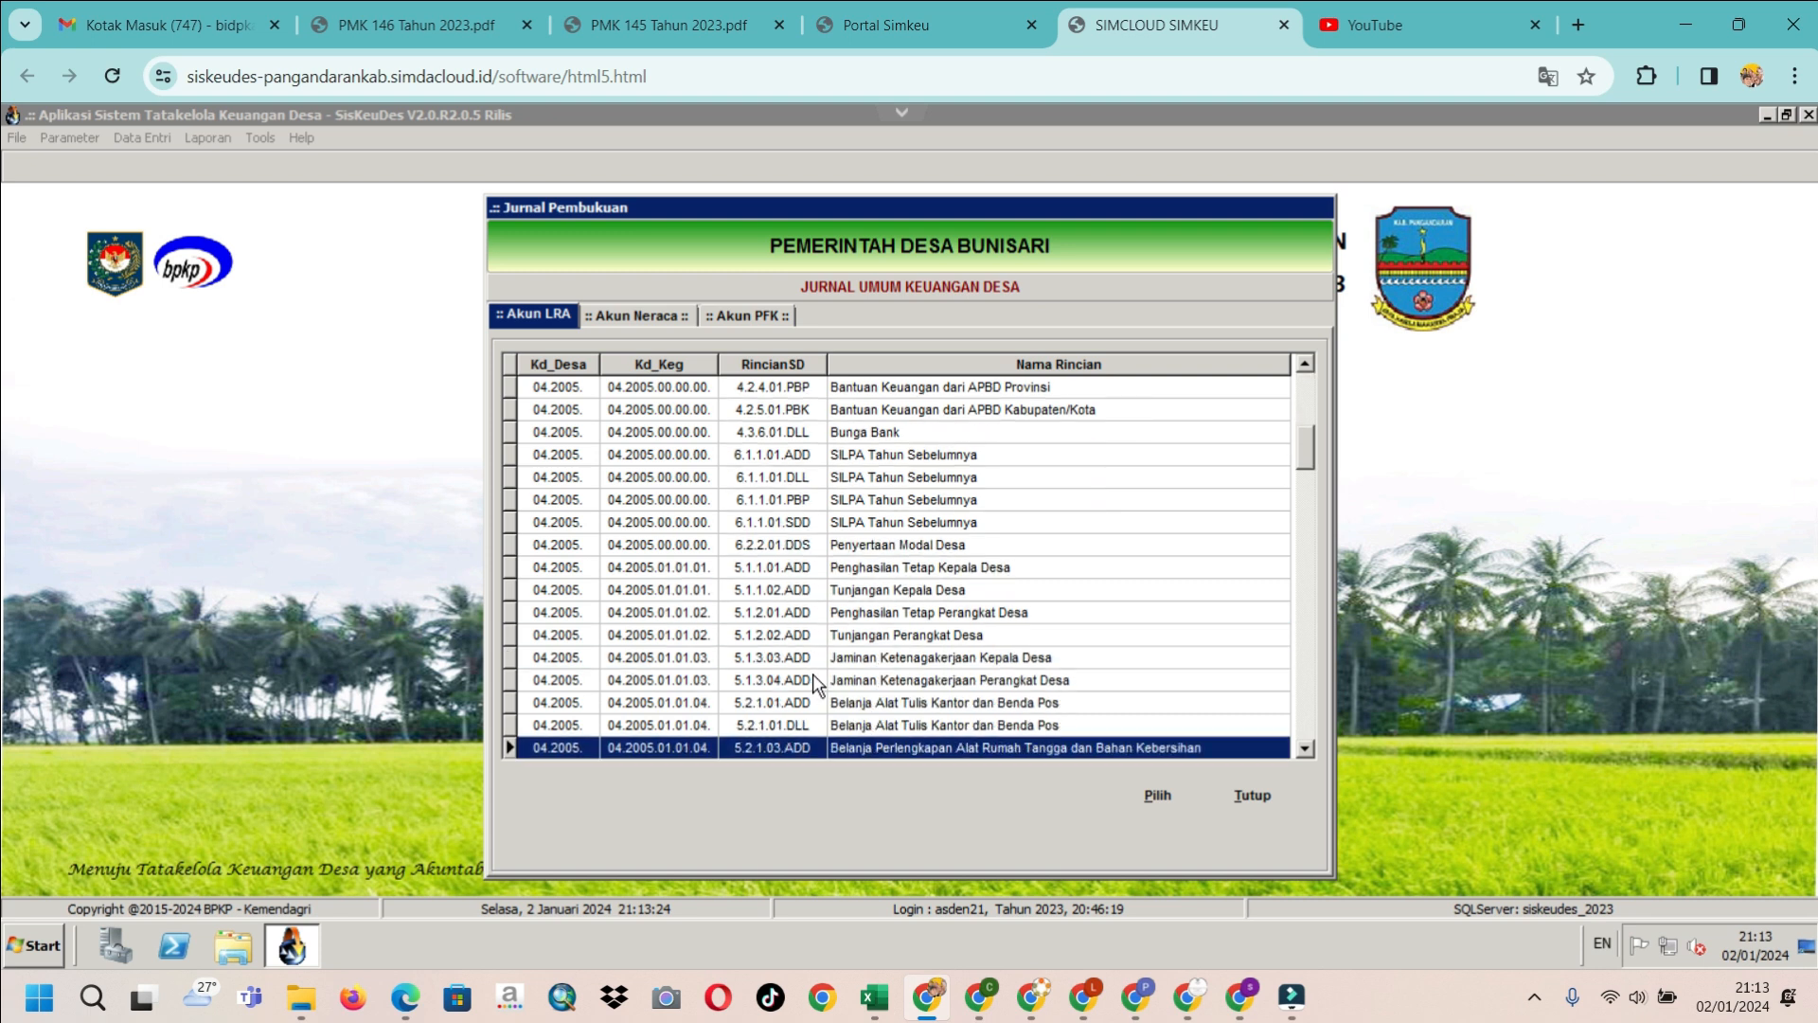
{"action": "key", "text": "Down"}
{"action": "key", "text": "Down"}
{"action": "key", "text": "Down"}
{"action": "key", "text": "Down"}
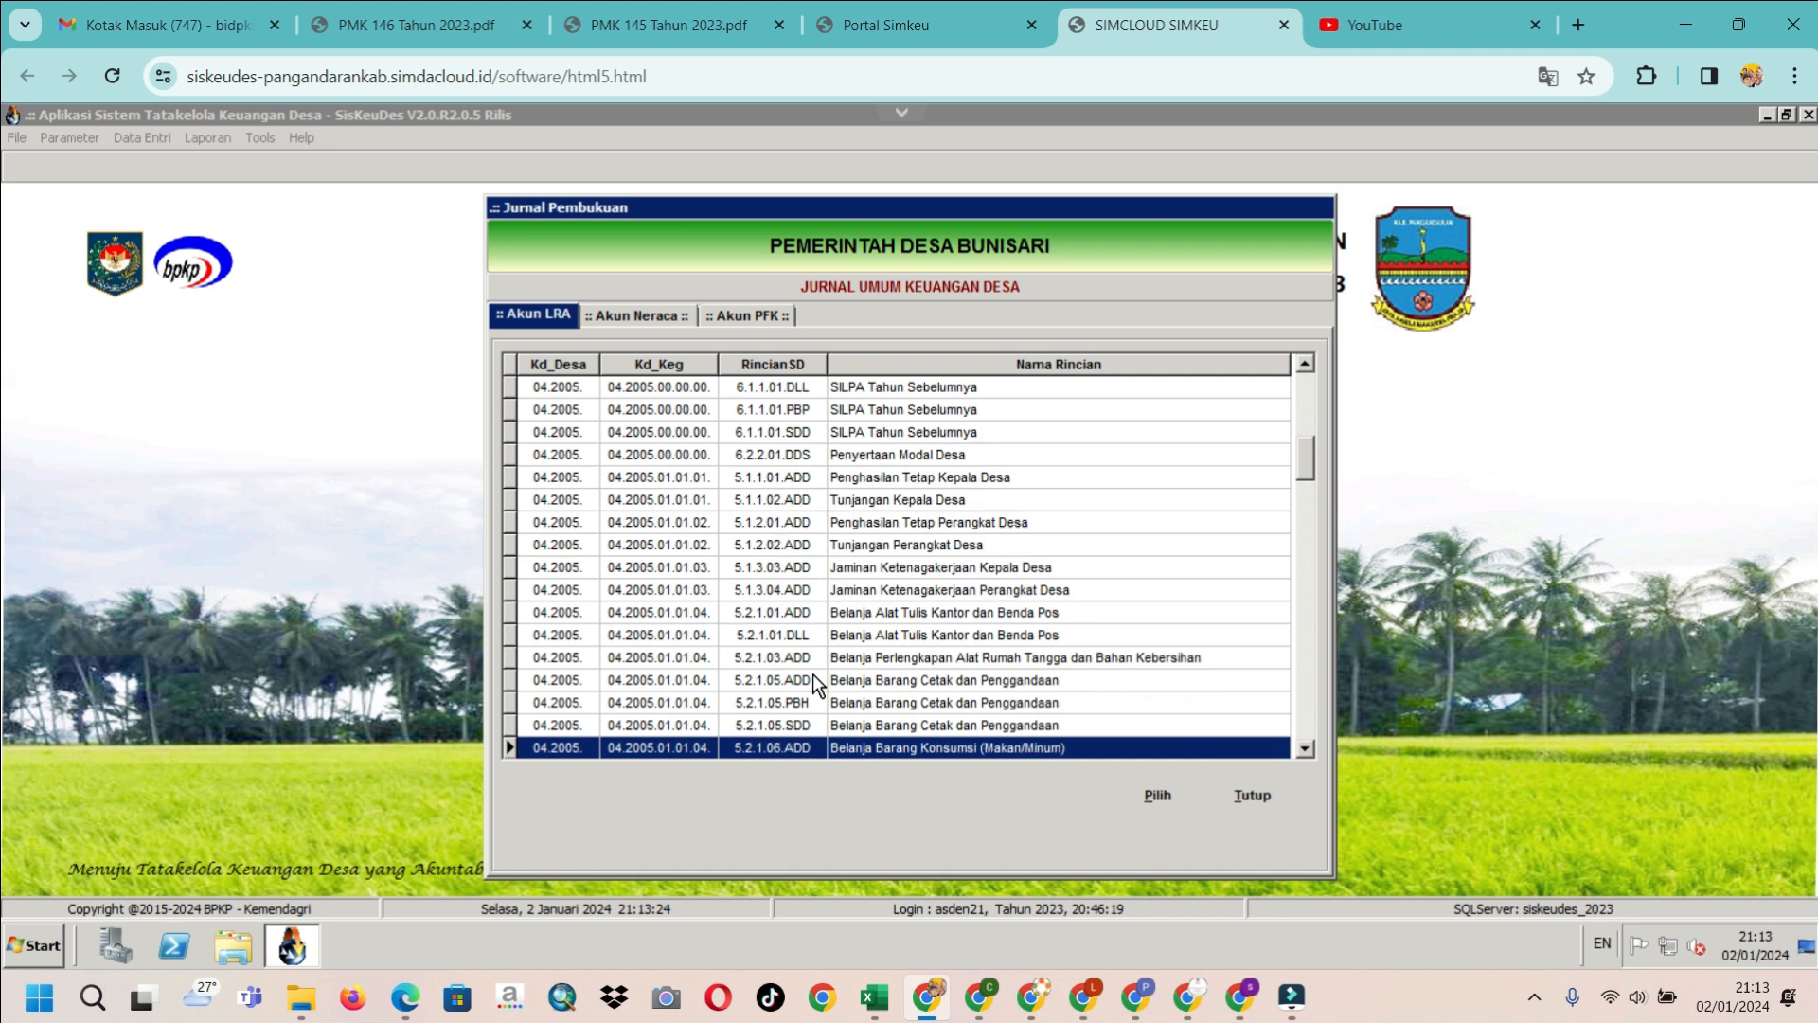
{"action": "key", "text": "Down"}
{"action": "key", "text": "Down"}
{"action": "key", "text": "Down"}
{"action": "key", "text": "Down"}
{"action": "key", "text": "Down"}
{"action": "key", "text": "Down"}
{"action": "key", "text": "Down"}
{"action": "key", "text": "Down"}
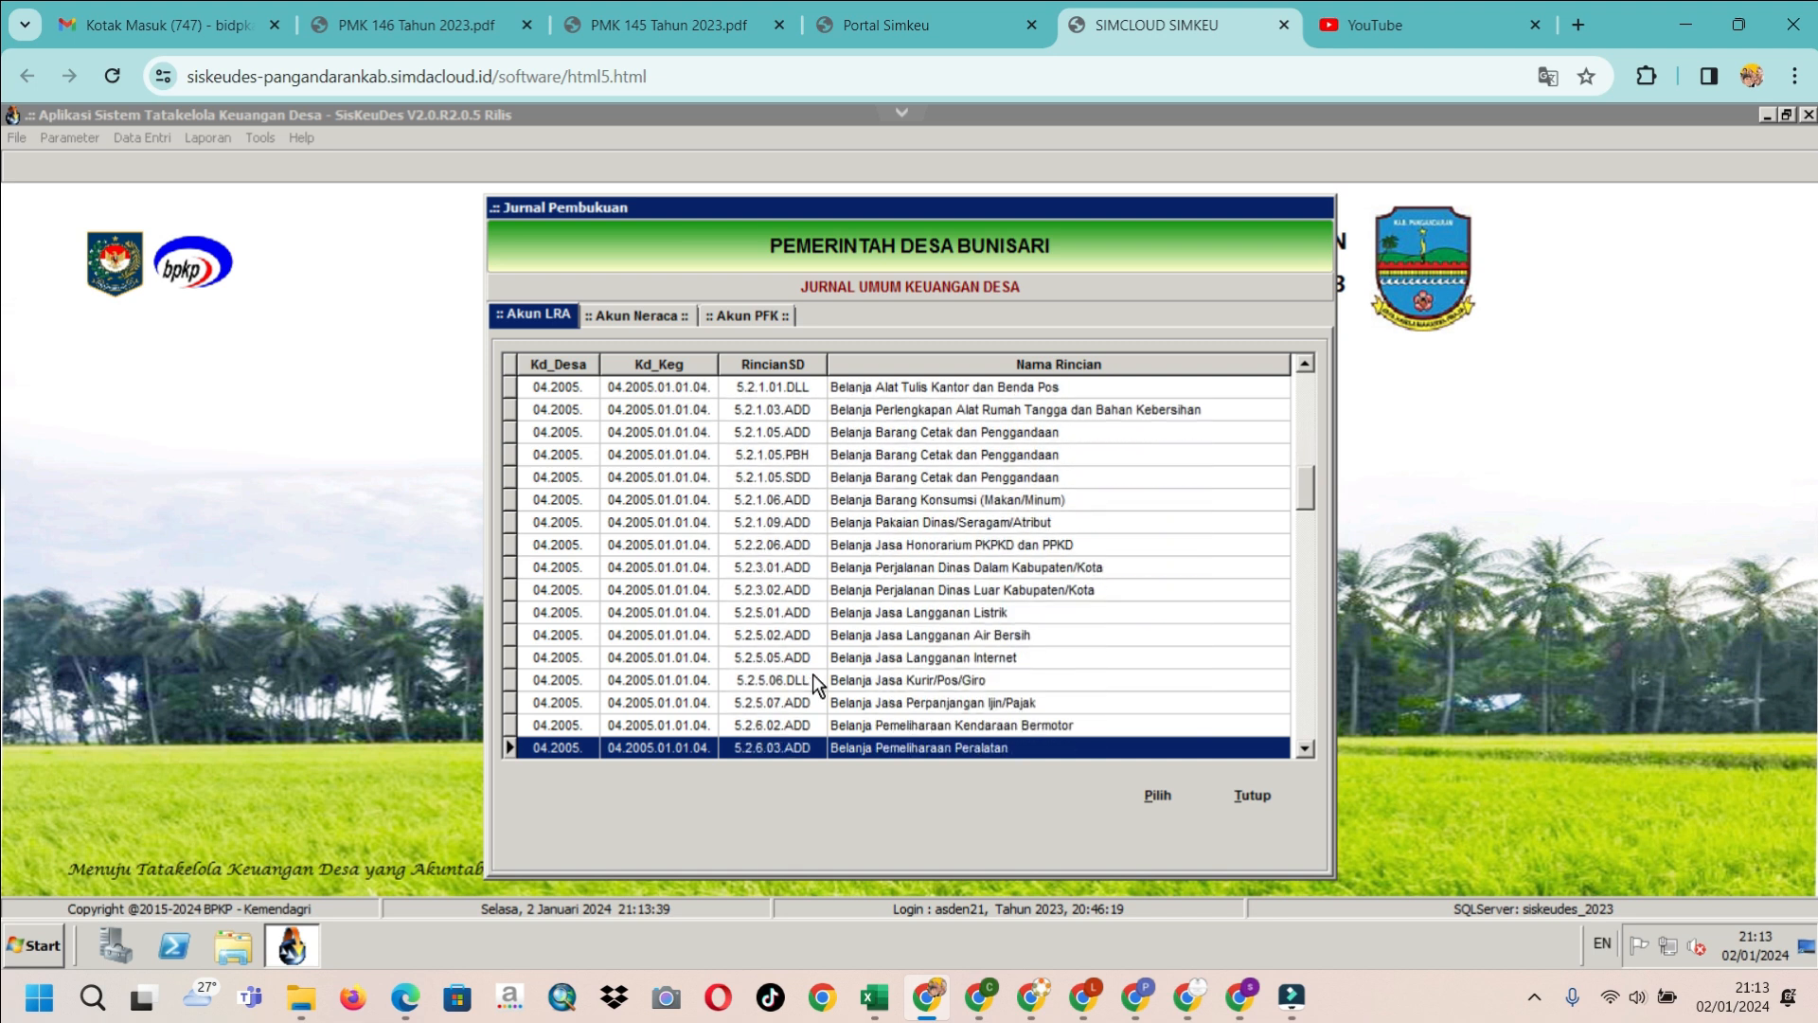
{"action": "key", "text": "Up"}
{"action": "key", "text": "Up"}
{"action": "key", "text": "Up"}
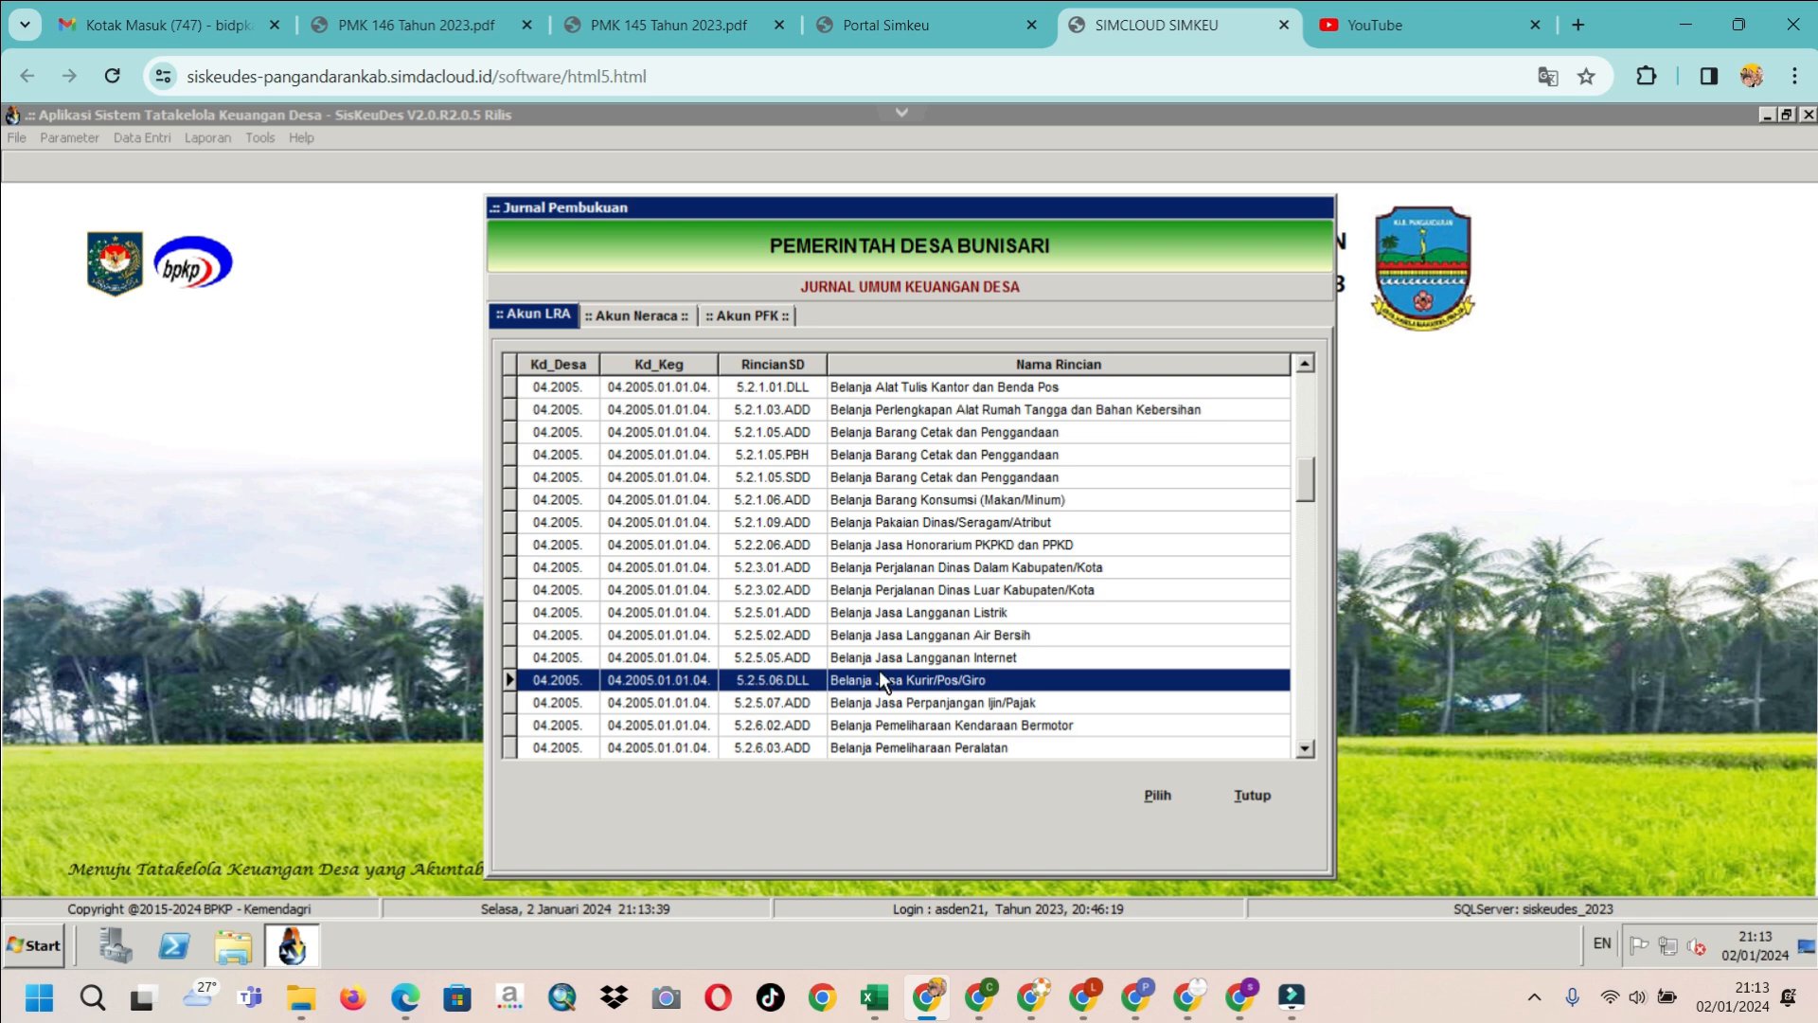
{"action": "left_click", "coordinate": [1158, 796]}
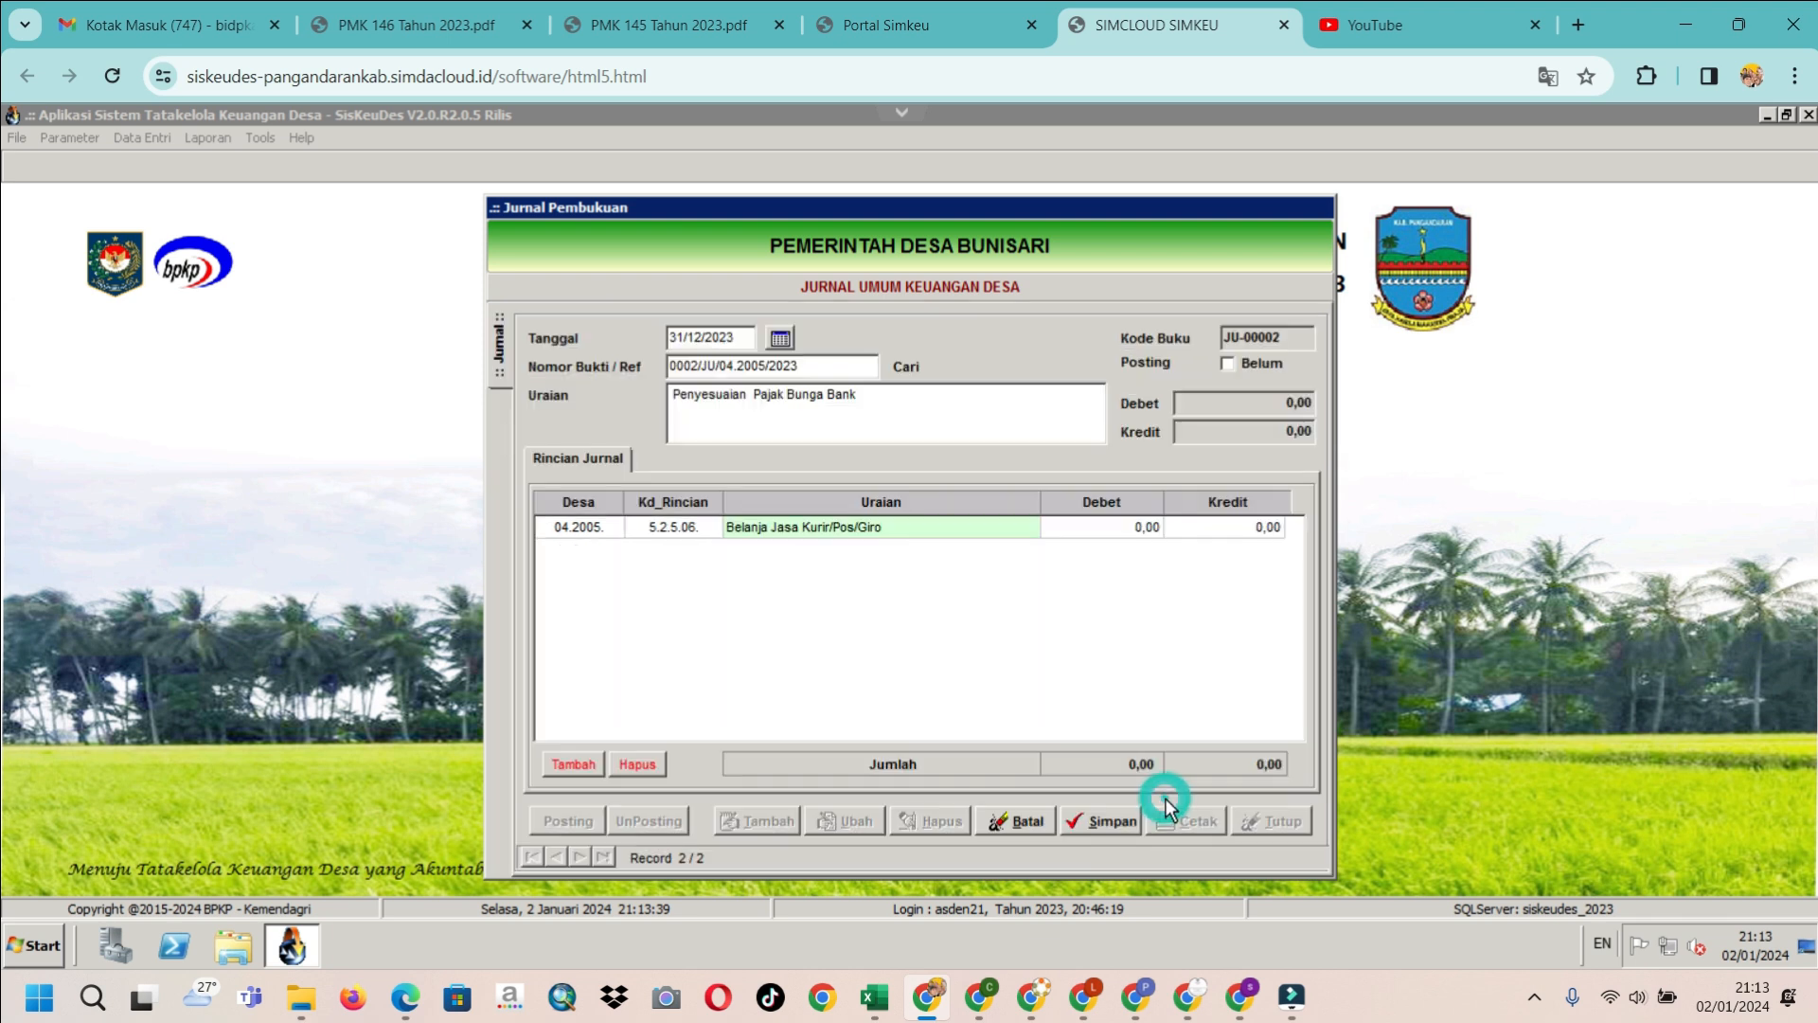
{"action": "left_click", "coordinate": [1109, 529]}
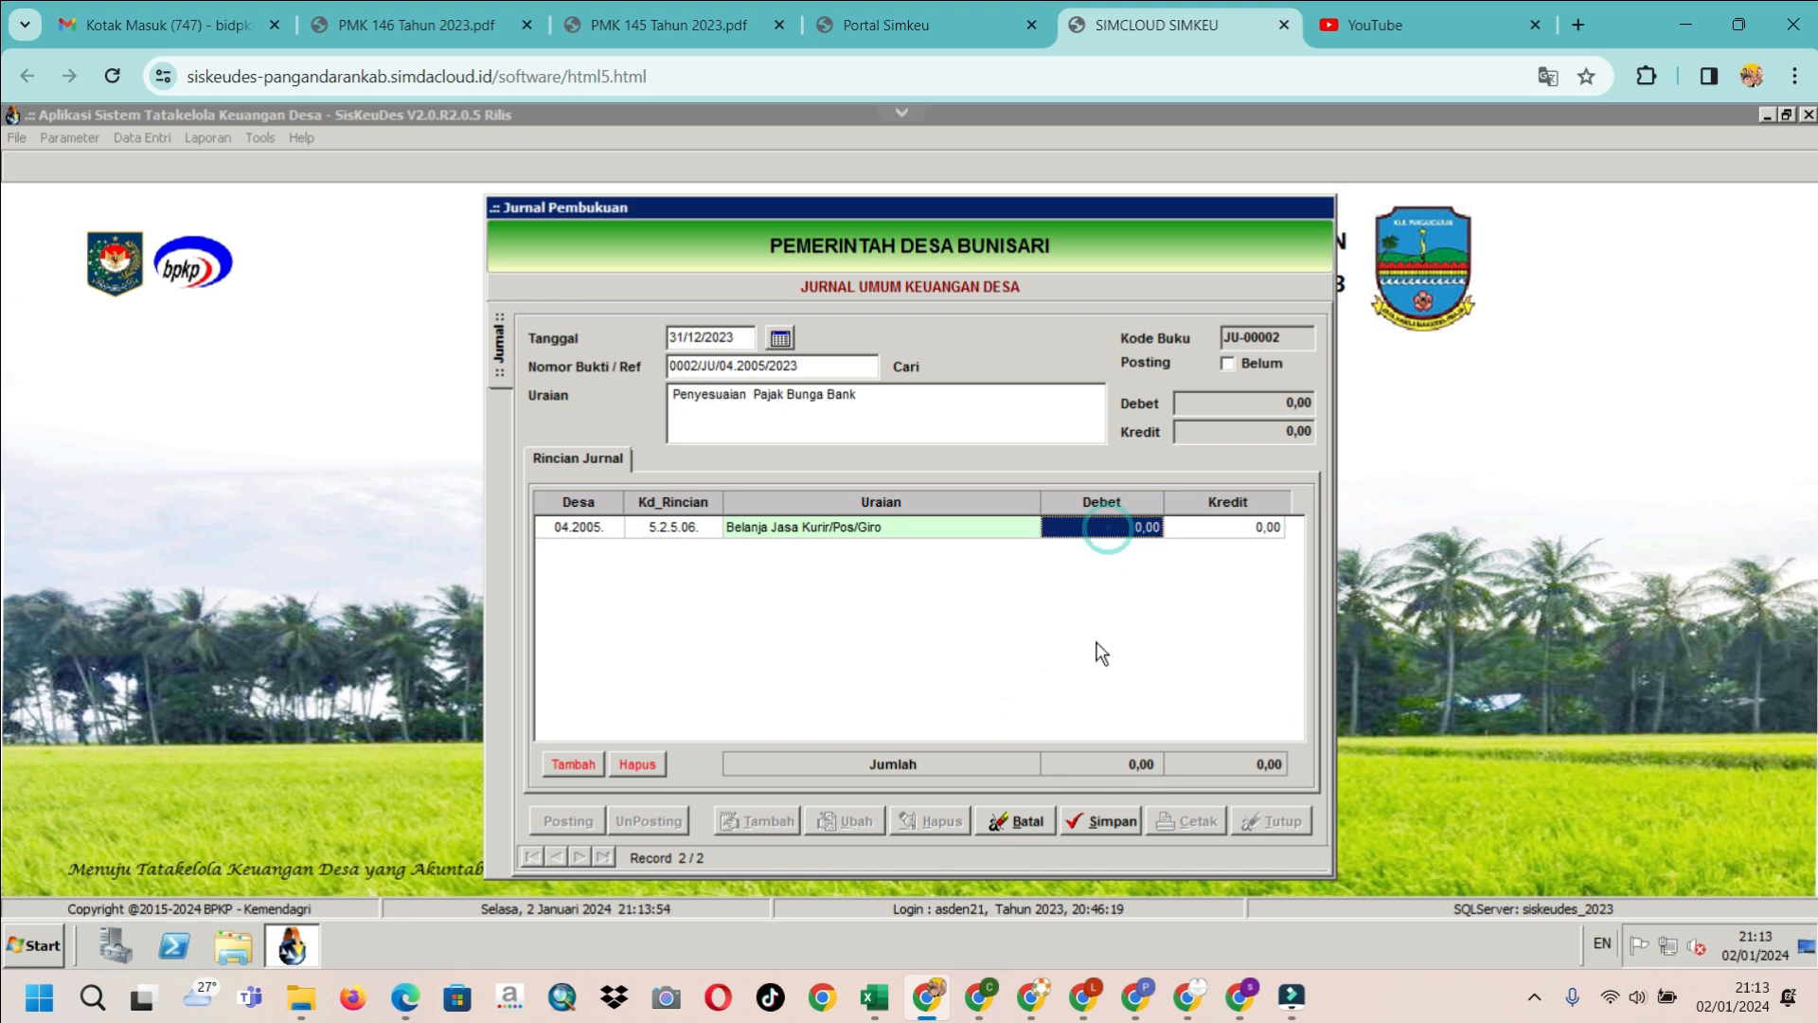
{"action": "type", "text": "2"}
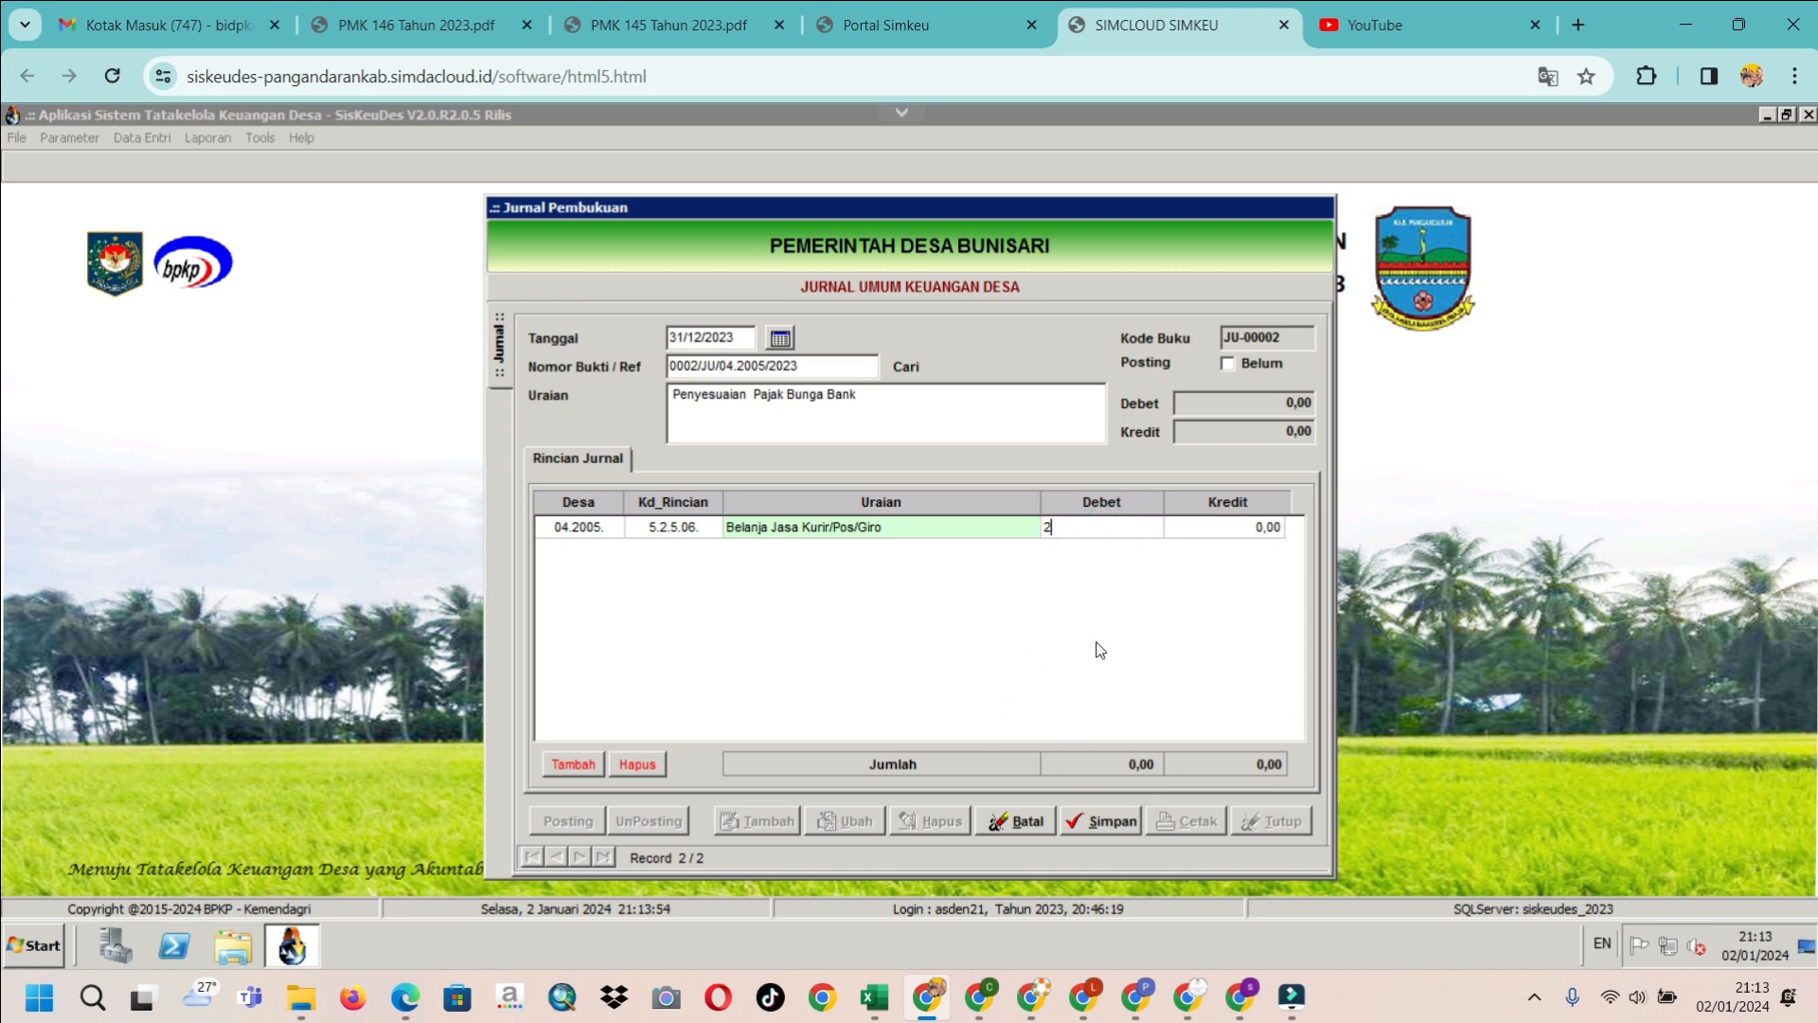
{"action": "type", "text": "19542"}
Add the PFK account 7.1.1.05 Potongan Pajak PPh Lainnya to the journal details with a credit of 219.542
{"action": "left_click", "coordinate": [582, 764]}
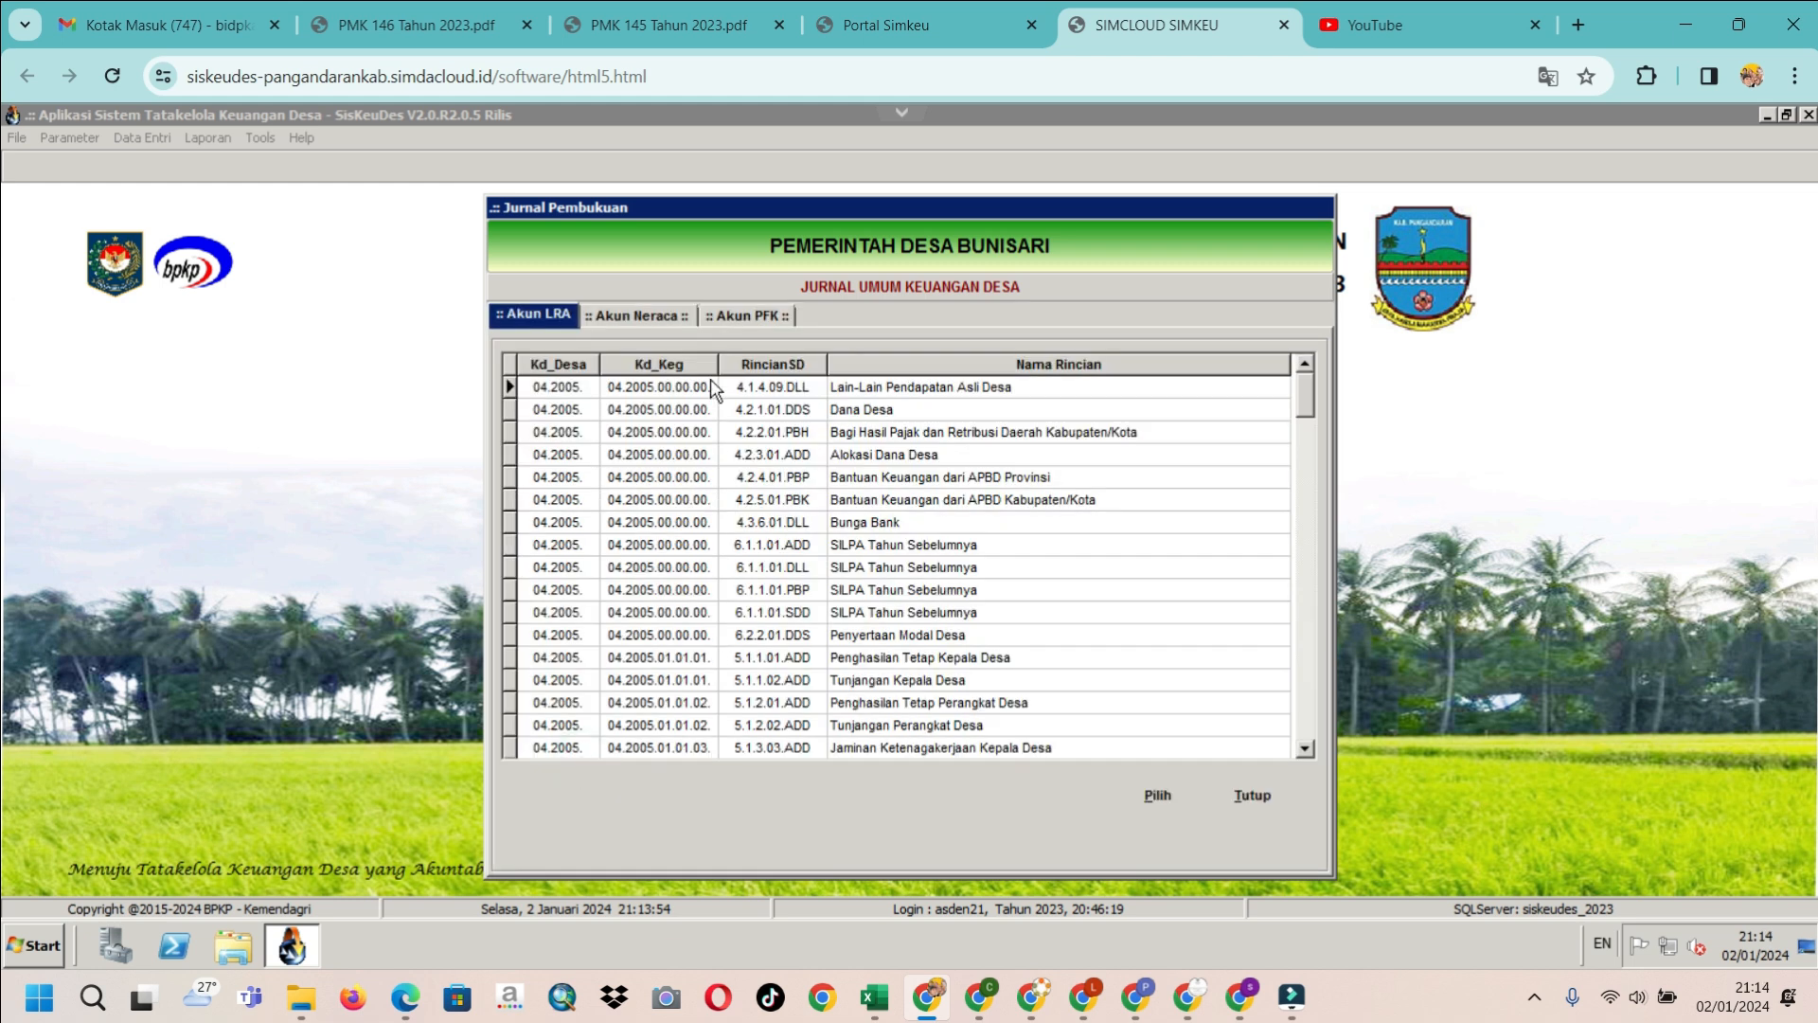
{"action": "left_click", "coordinate": [743, 318]}
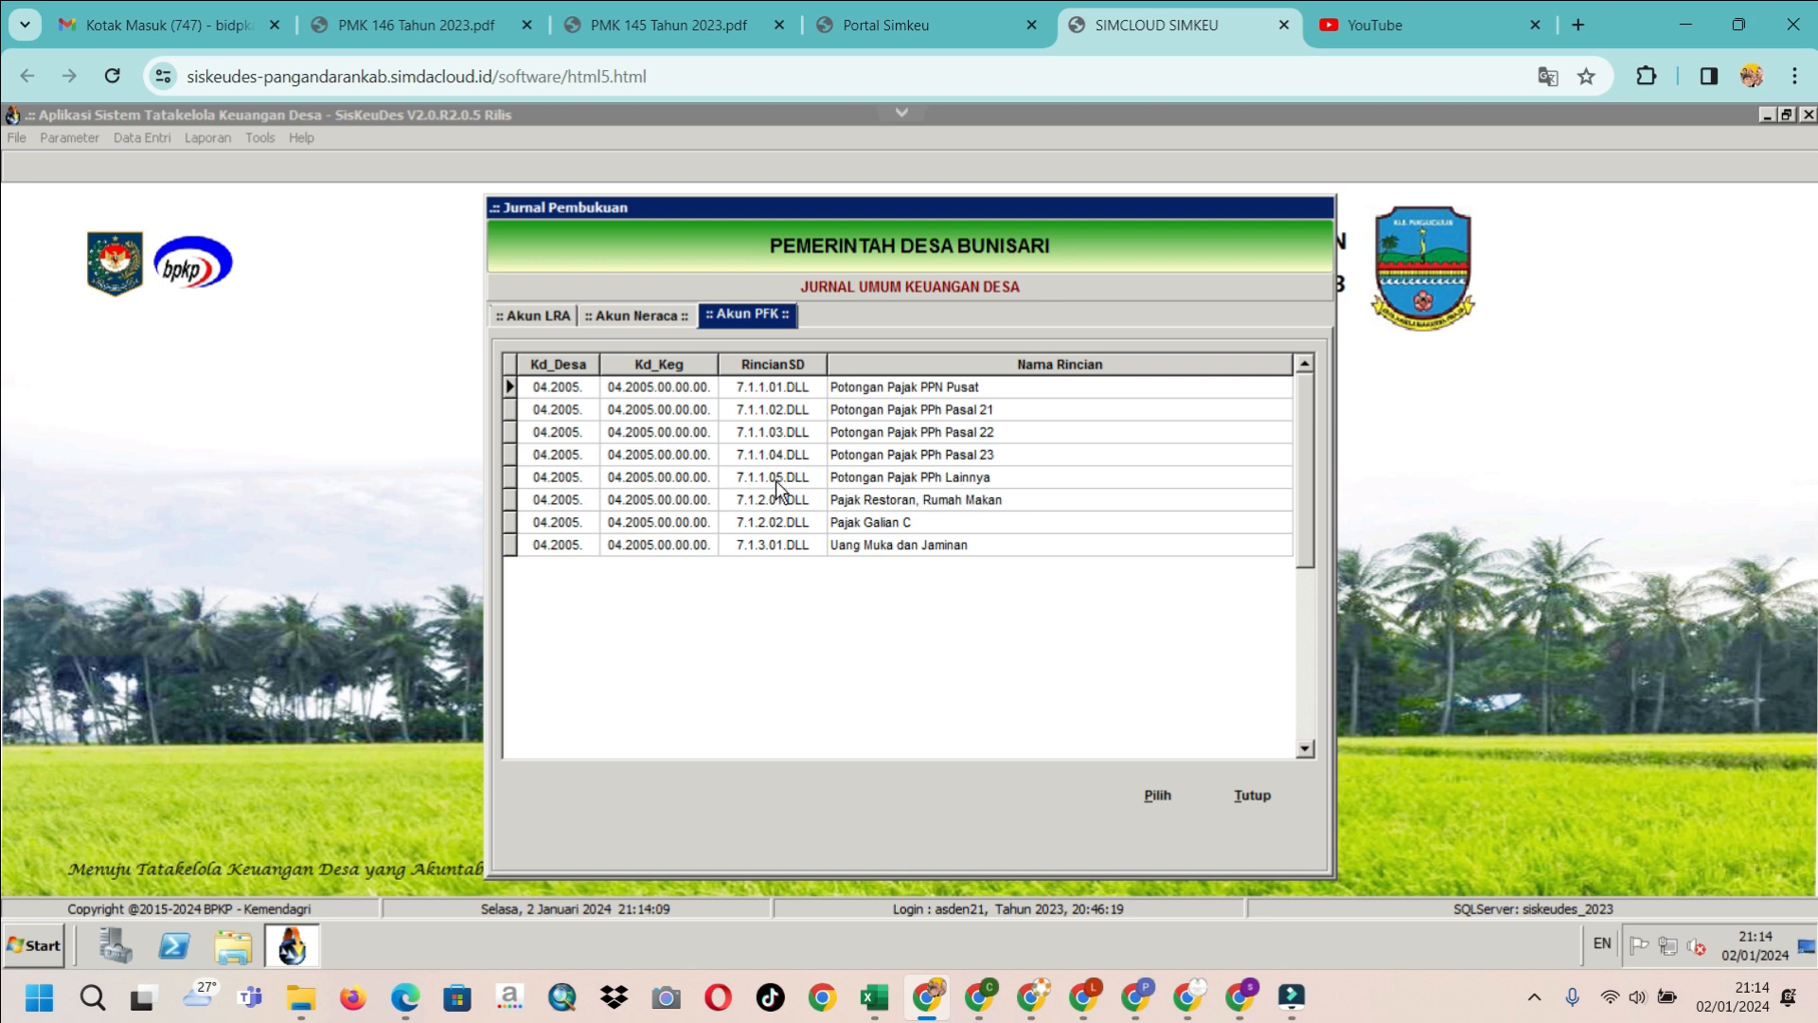
{"action": "left_click", "coordinate": [805, 479]}
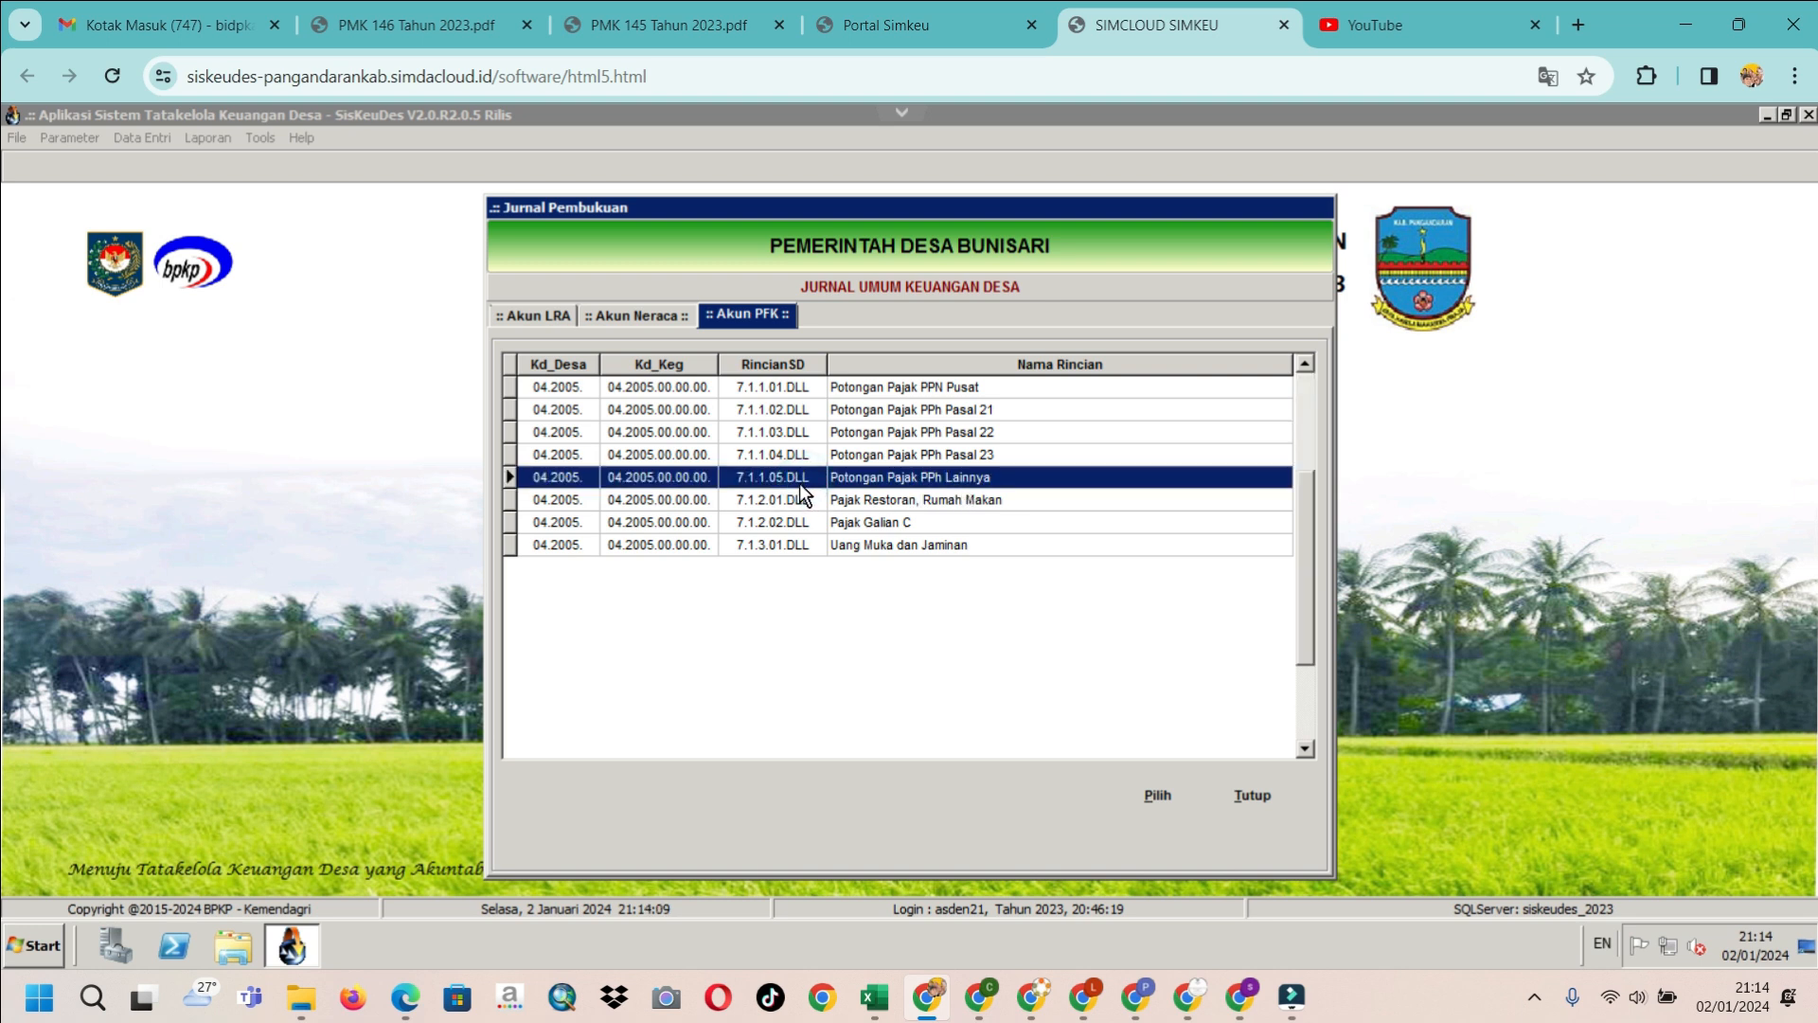
{"action": "left_click", "coordinate": [1156, 795]}
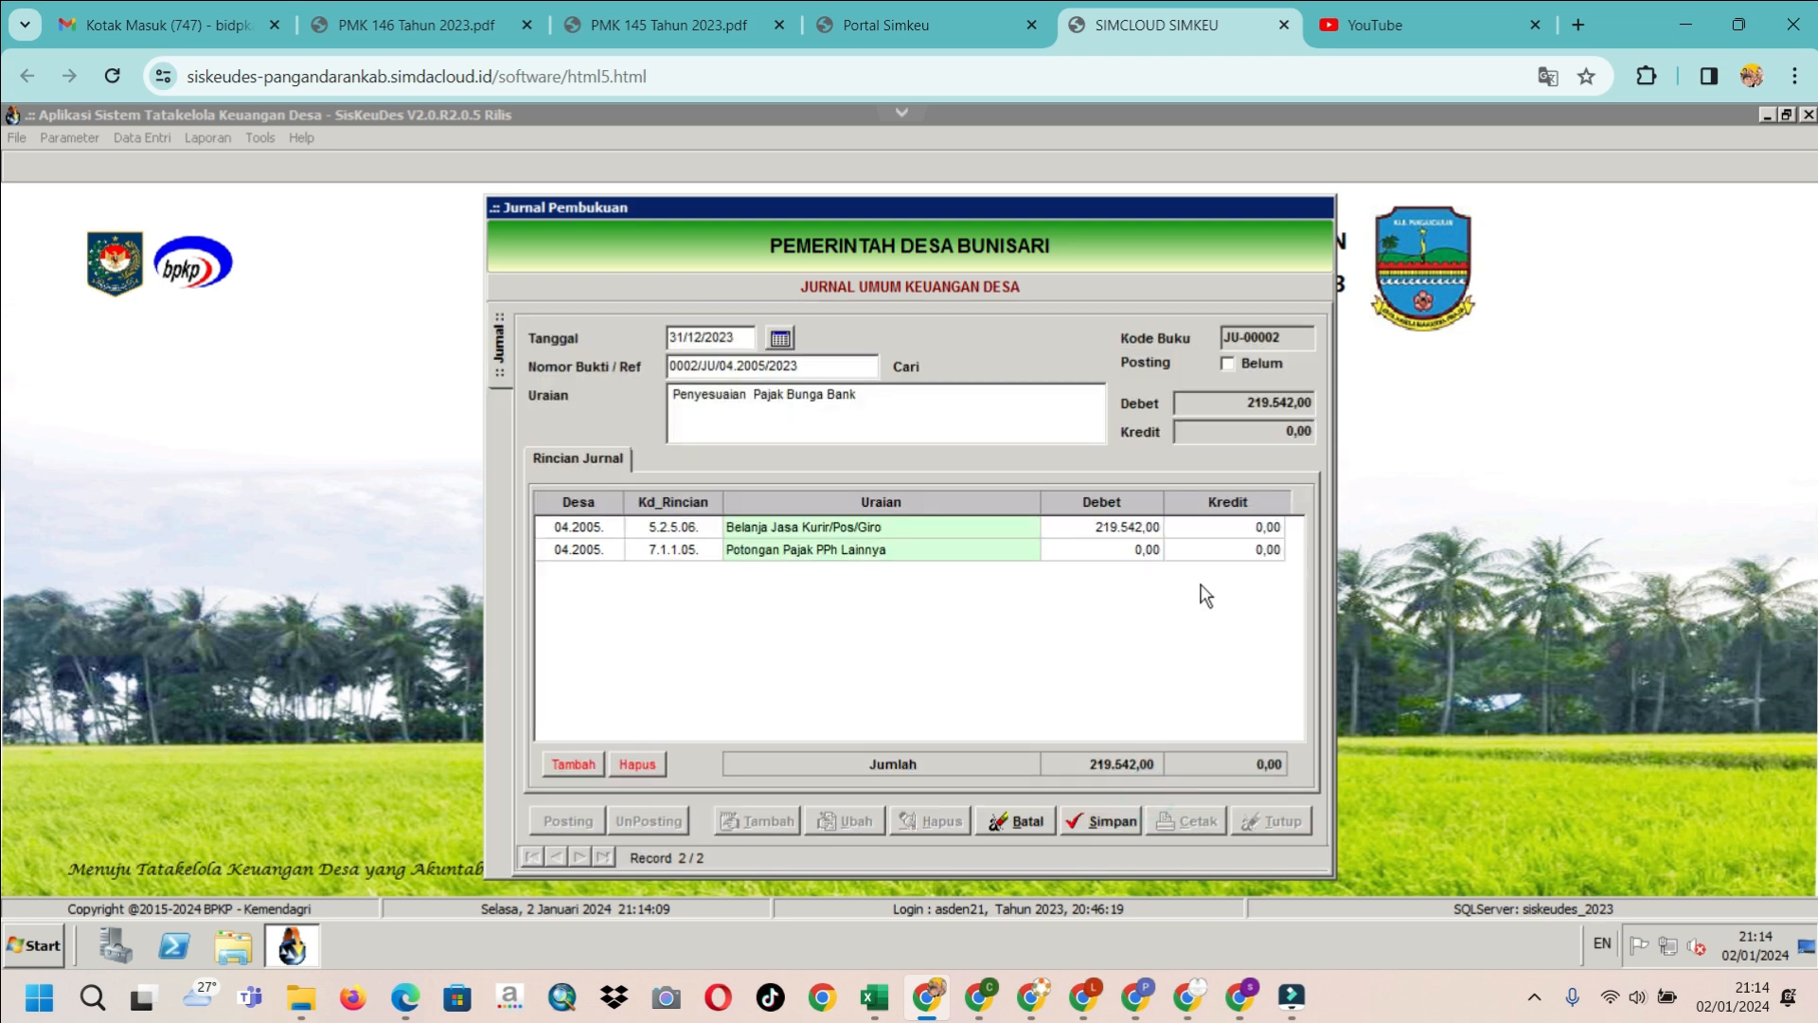
{"action": "left_click", "coordinate": [1208, 551]}
{"action": "type", "text": "219542"}
Save and post the interest tax adjustment journal, and exit the journal form
{"action": "left_click", "coordinate": [1098, 821]}
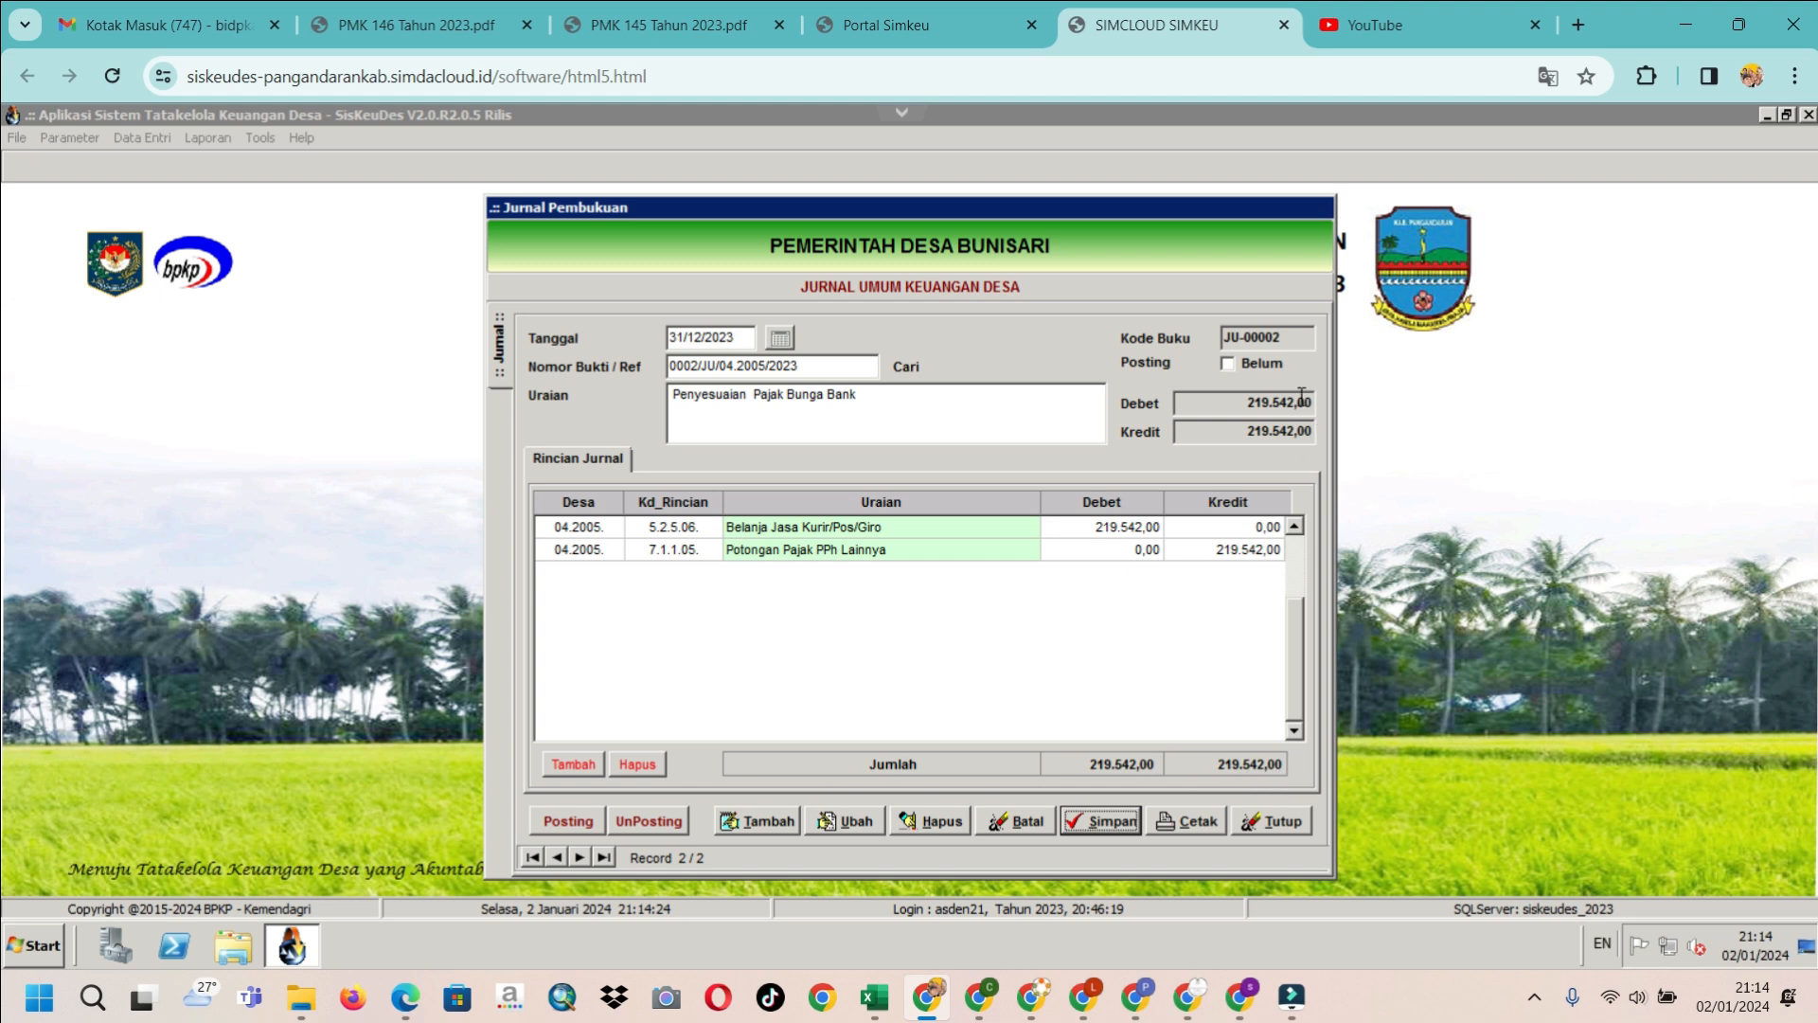
{"action": "left_click", "coordinate": [581, 822]}
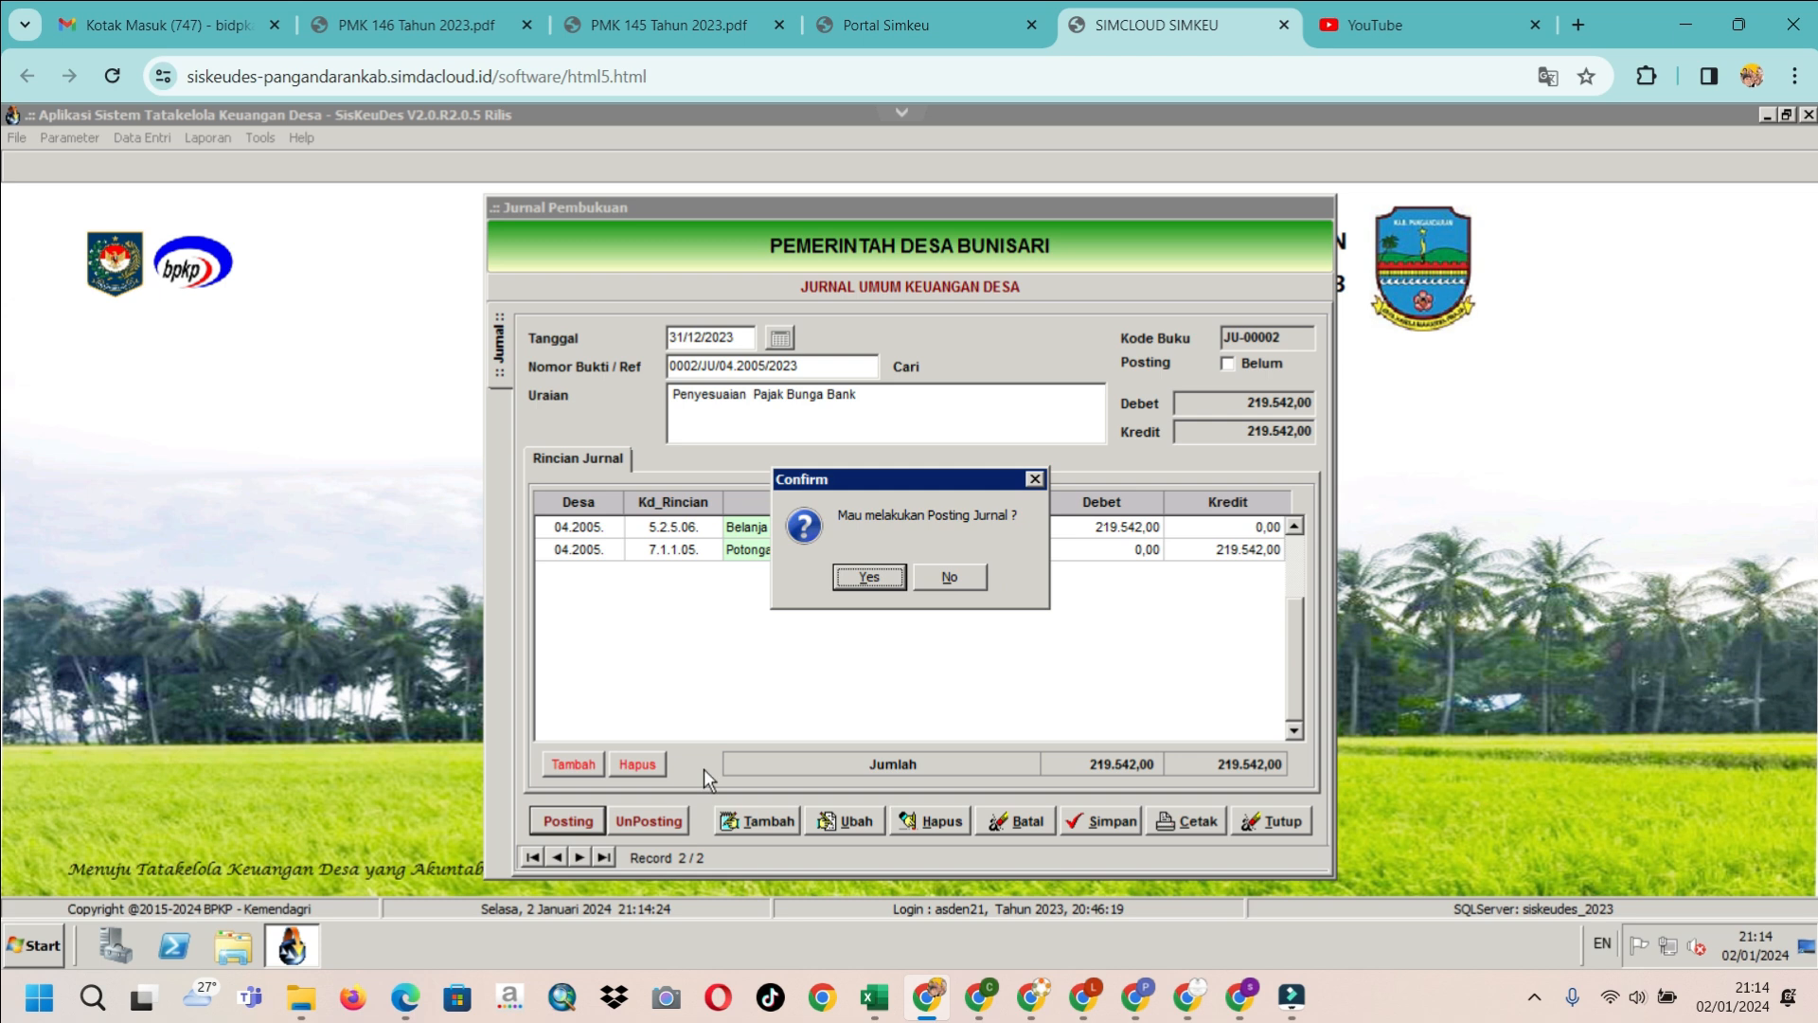
{"action": "left_click", "coordinate": [869, 574]}
{"action": "left_click", "coordinate": [1268, 822]}
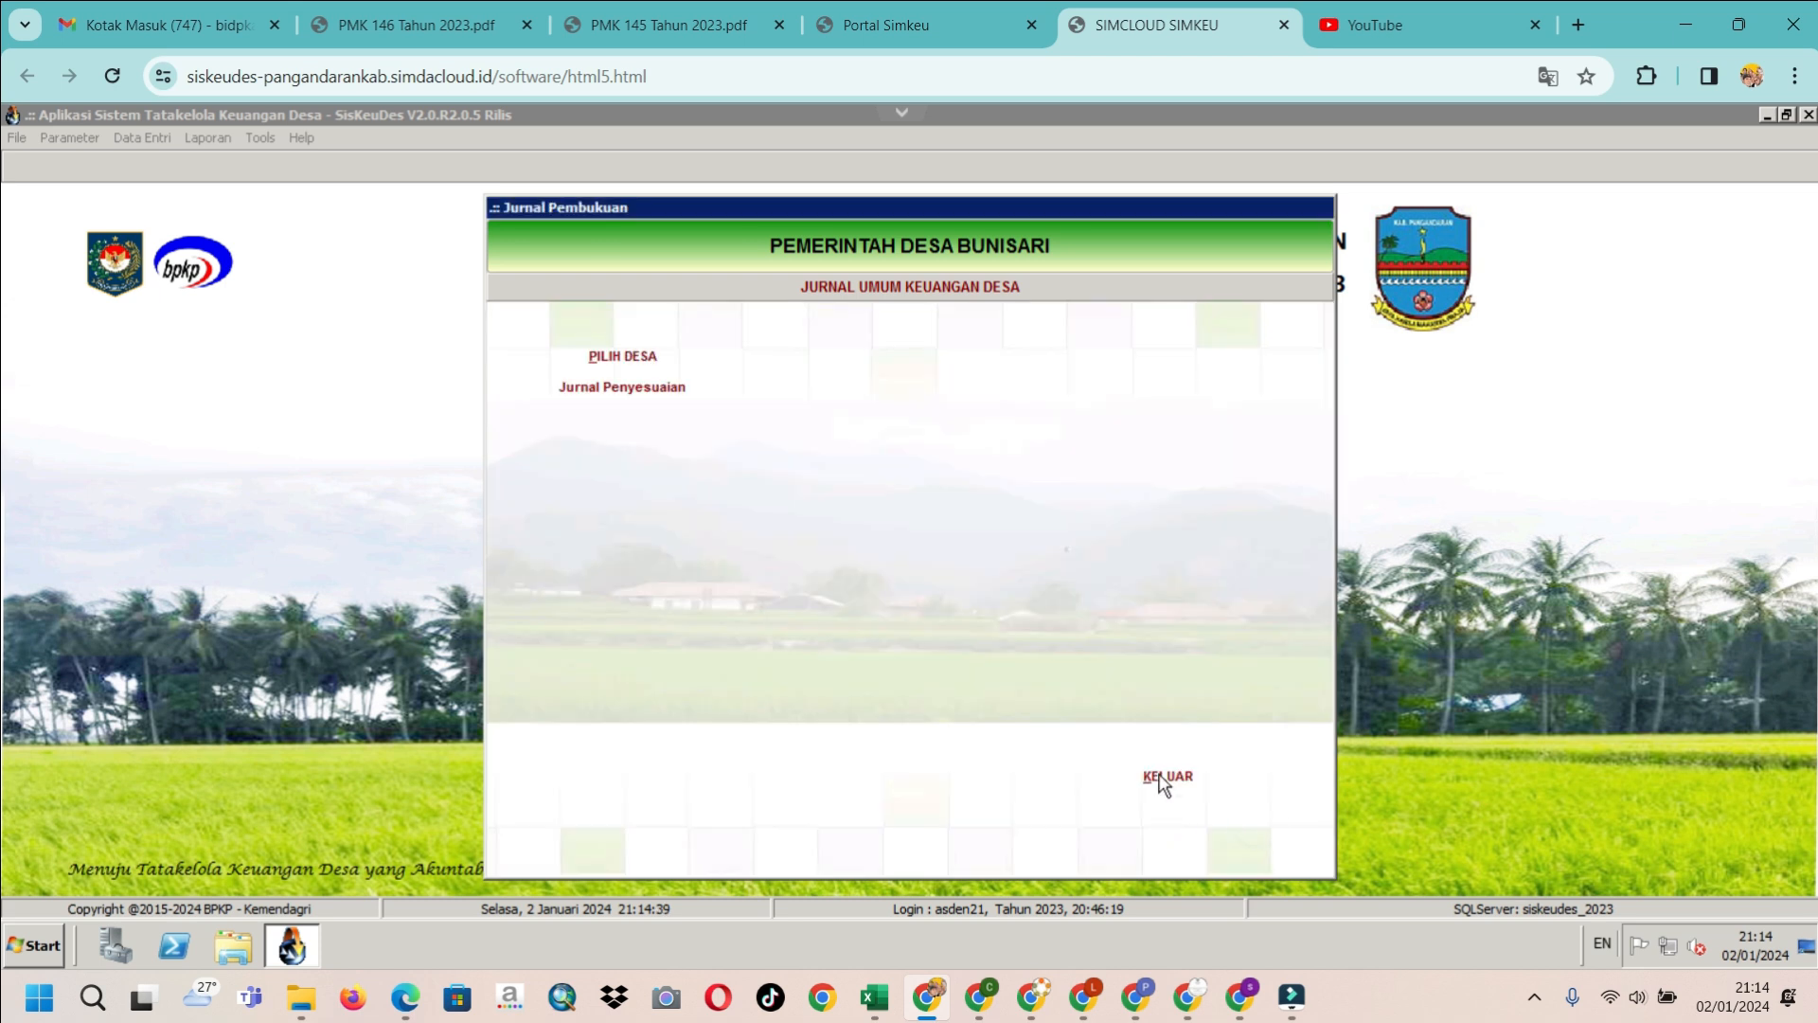
Open the Pertanggungjawaban reports and select KECAMATAN CIGUGUR and PEMERINTAH DESA BUNISARI
{"action": "left_click", "coordinate": [207, 137]}
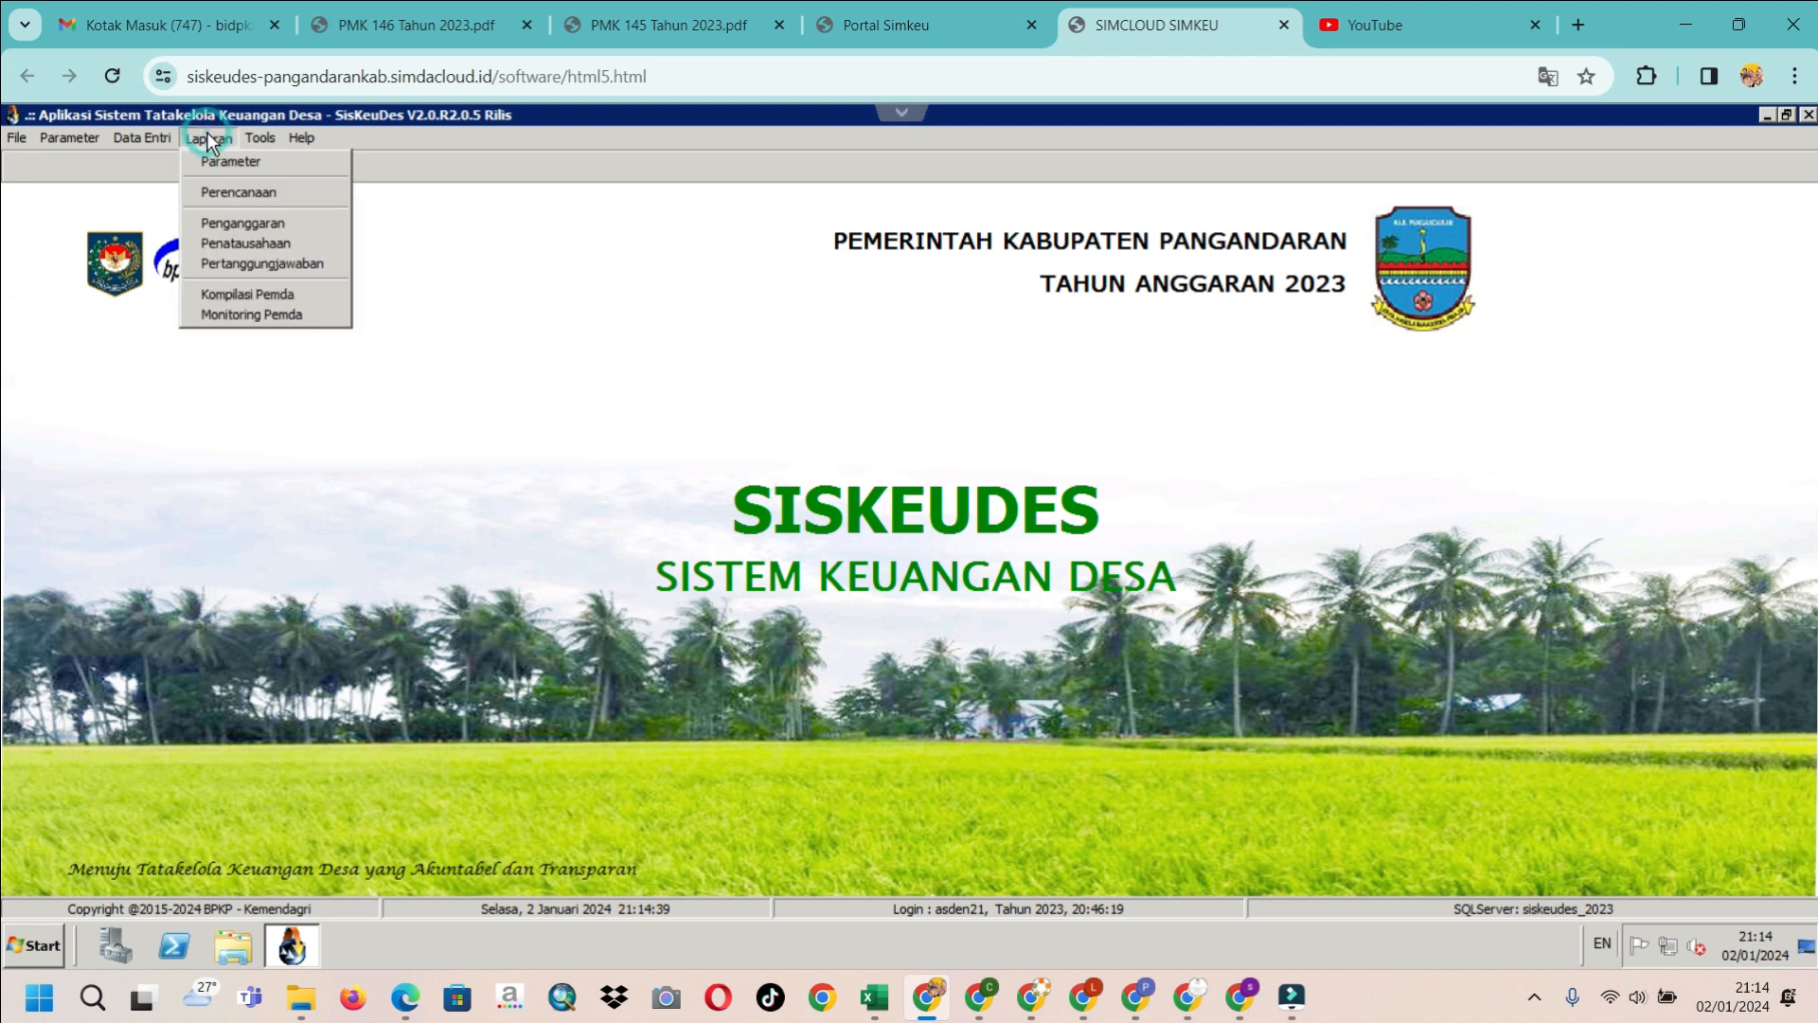
{"action": "left_click", "coordinate": [246, 264]}
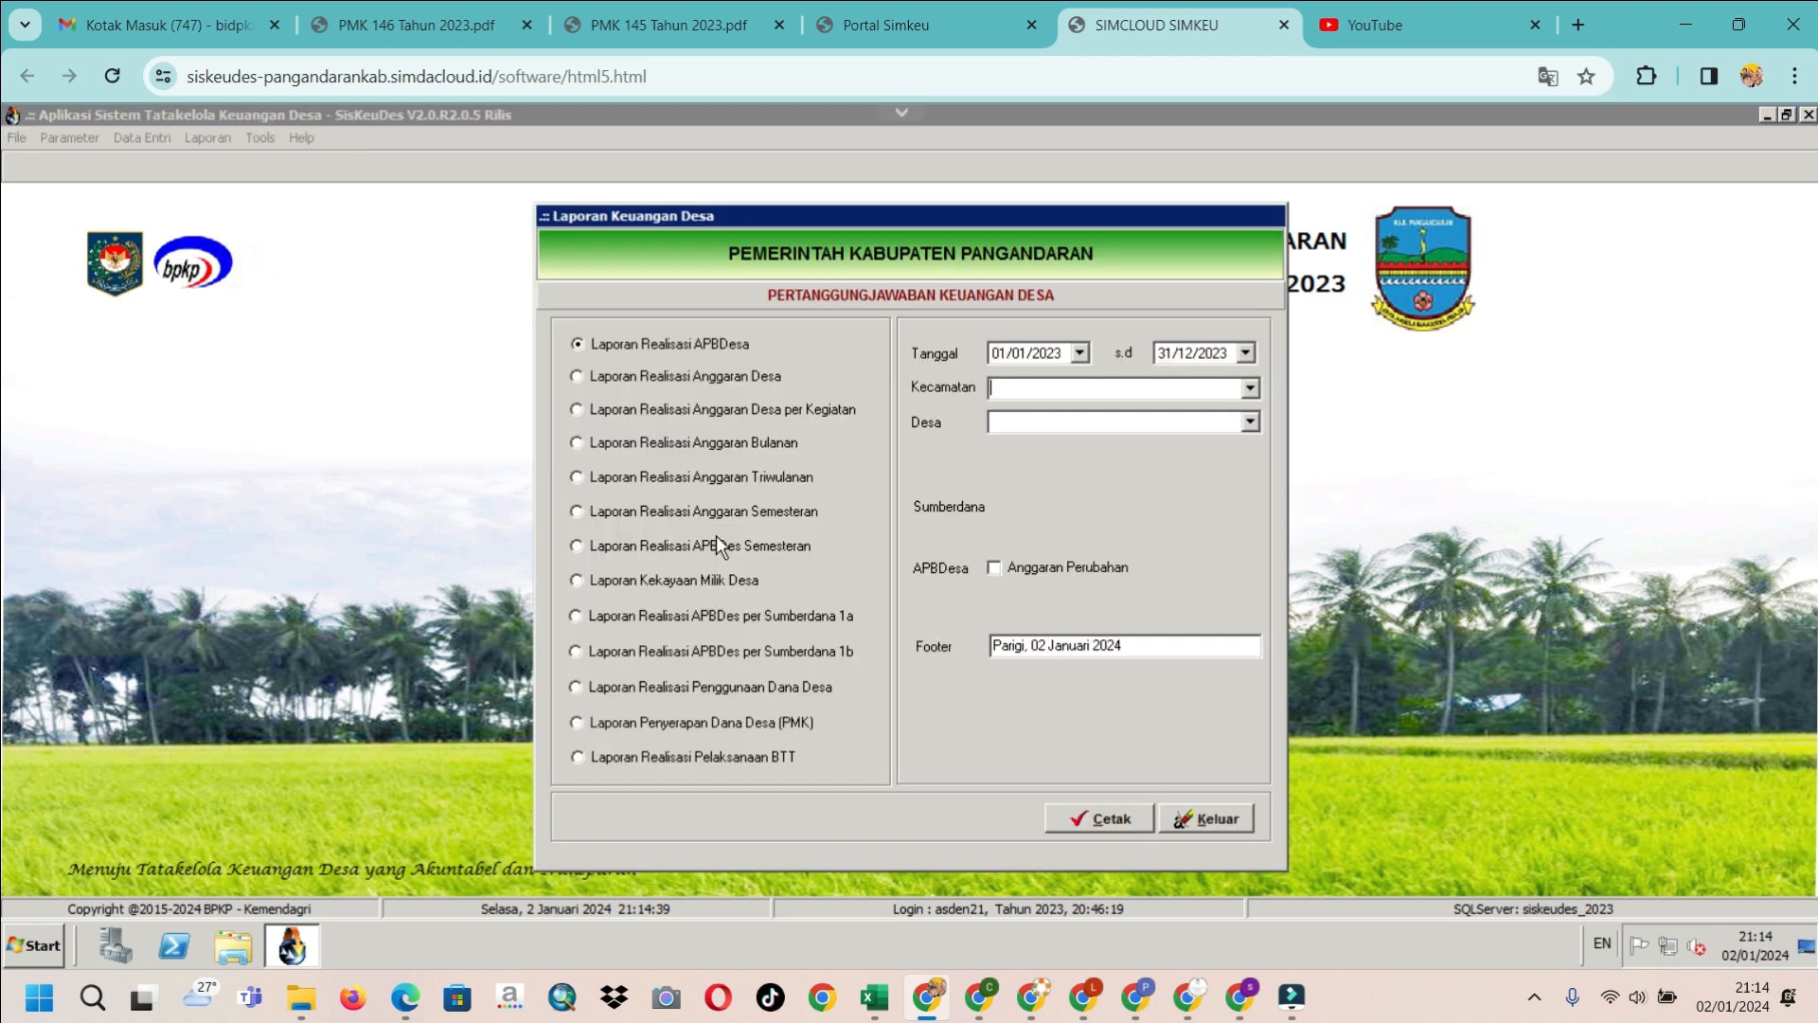
{"action": "left_click", "coordinate": [1248, 388]}
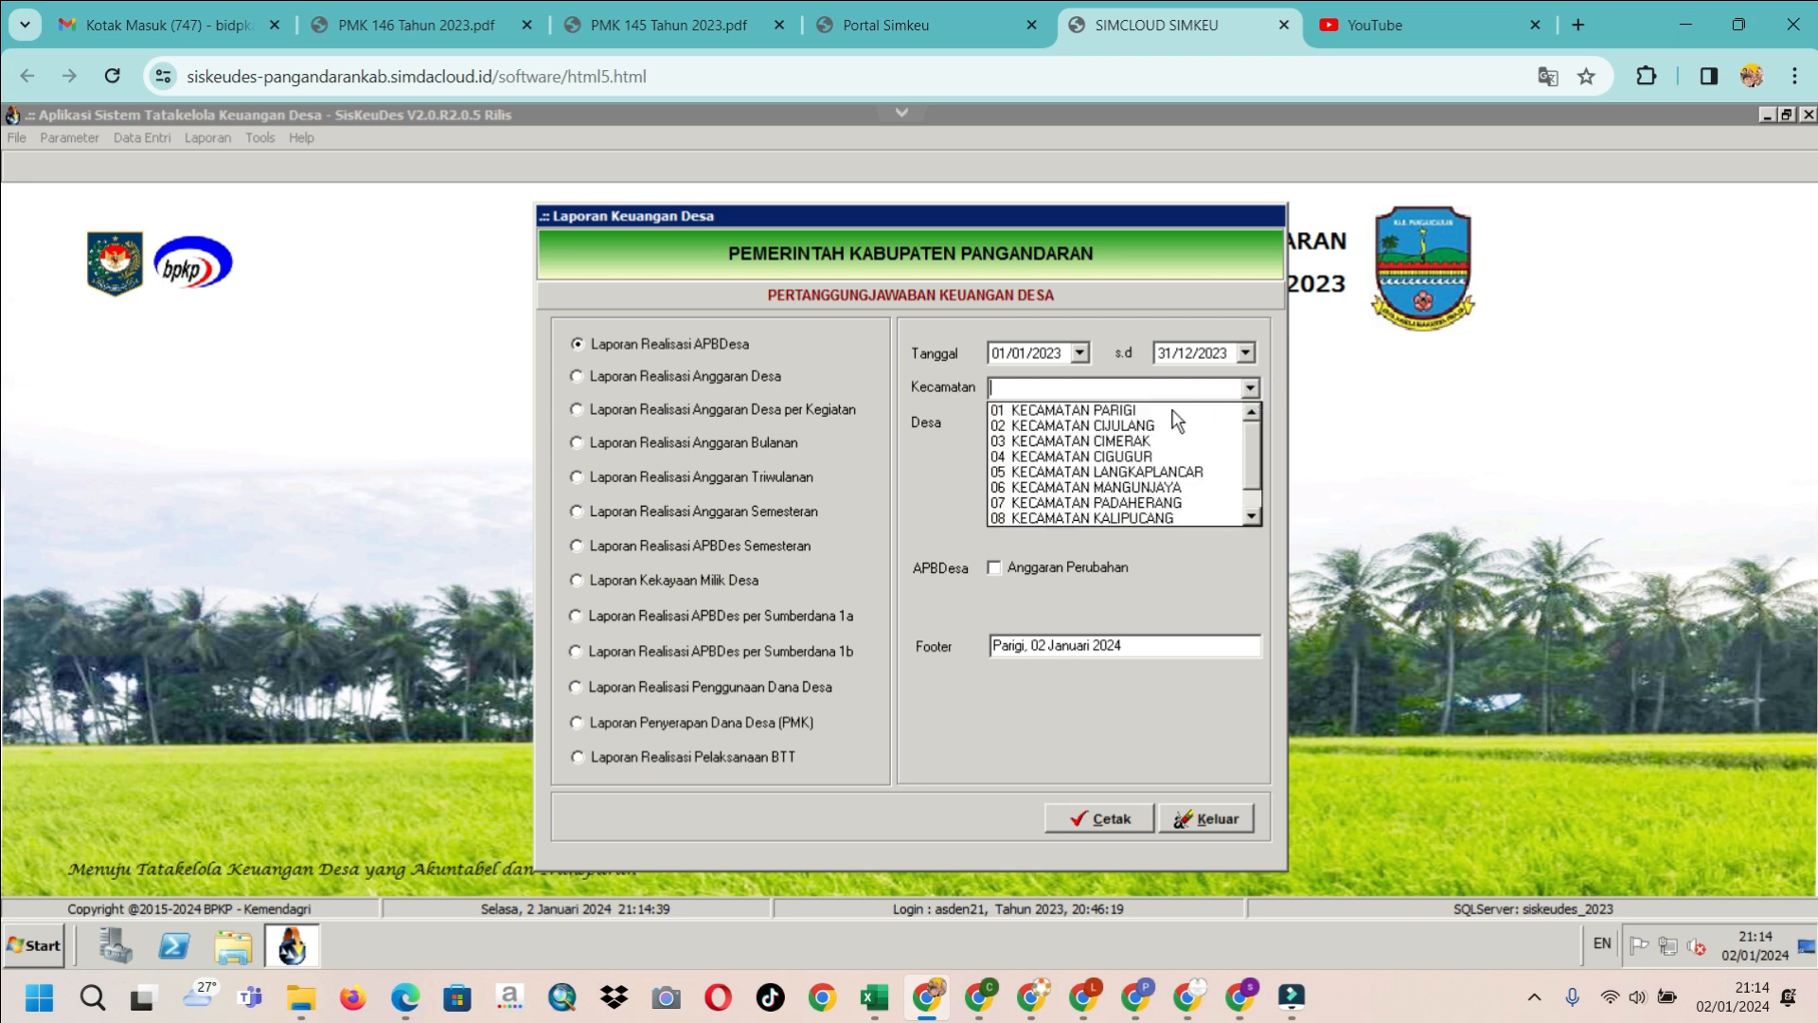
{"action": "left_click", "coordinate": [1139, 451]}
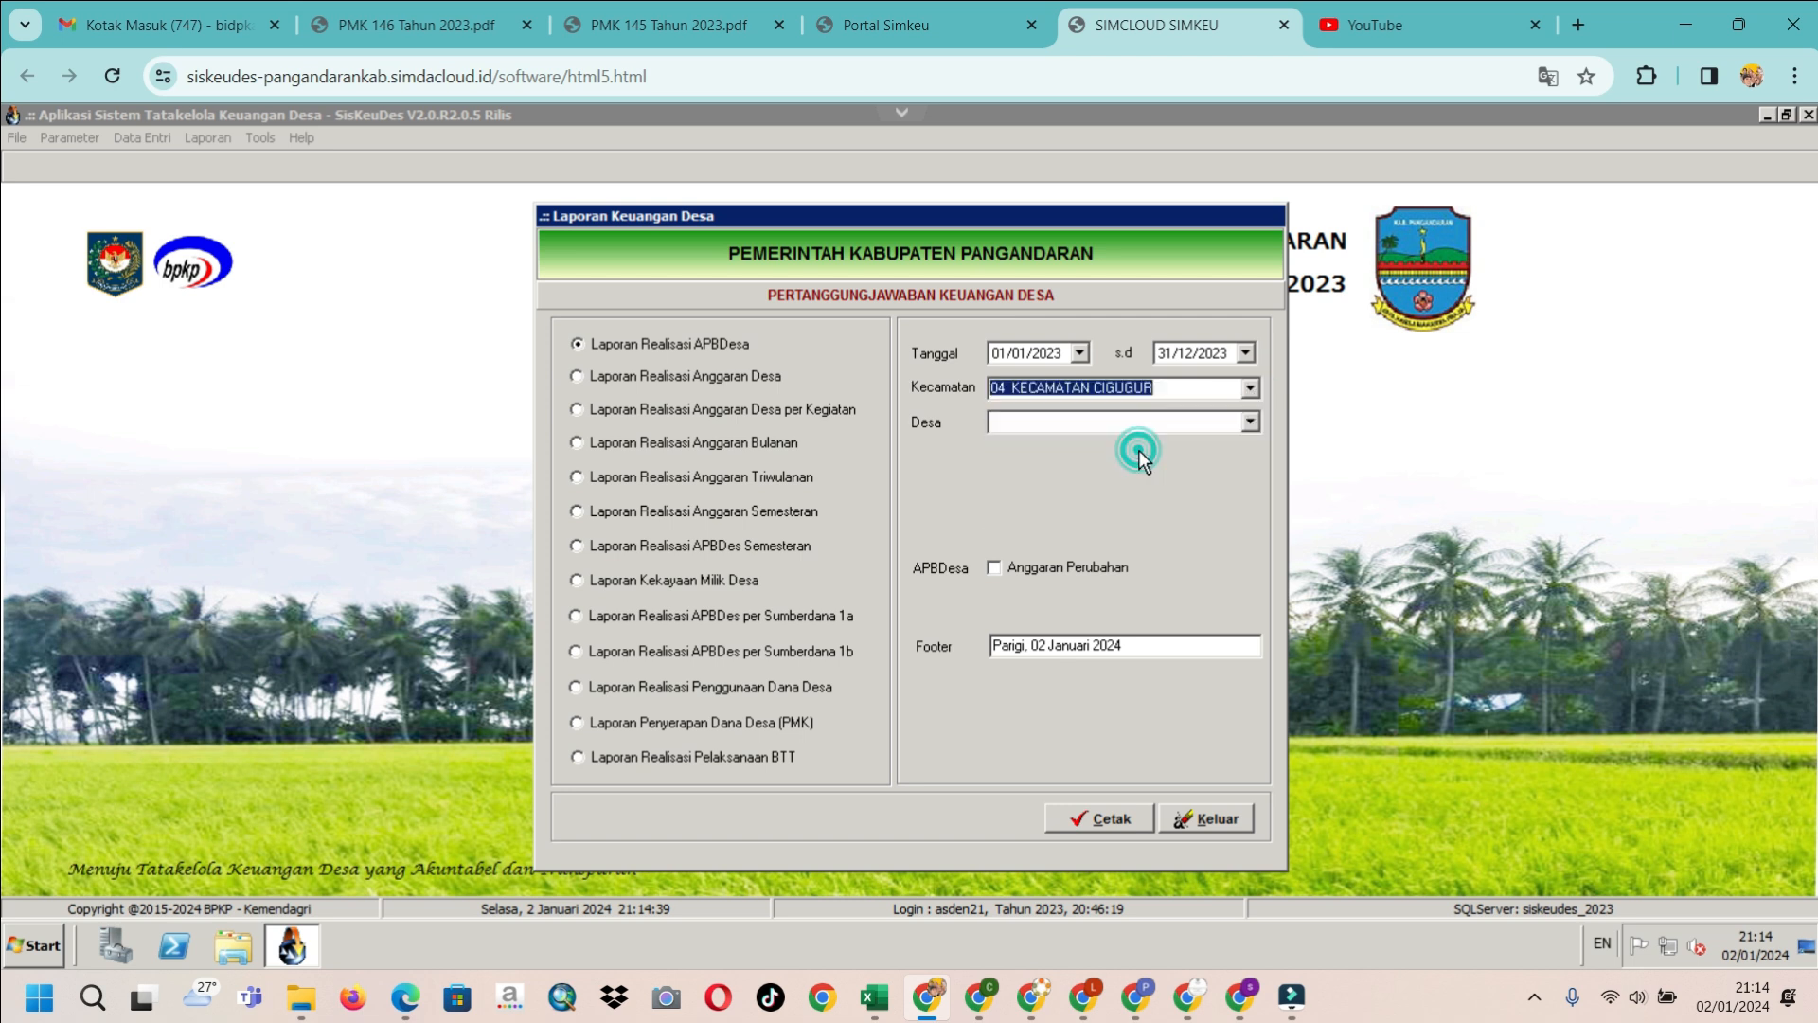
{"action": "left_click", "coordinate": [1250, 422]}
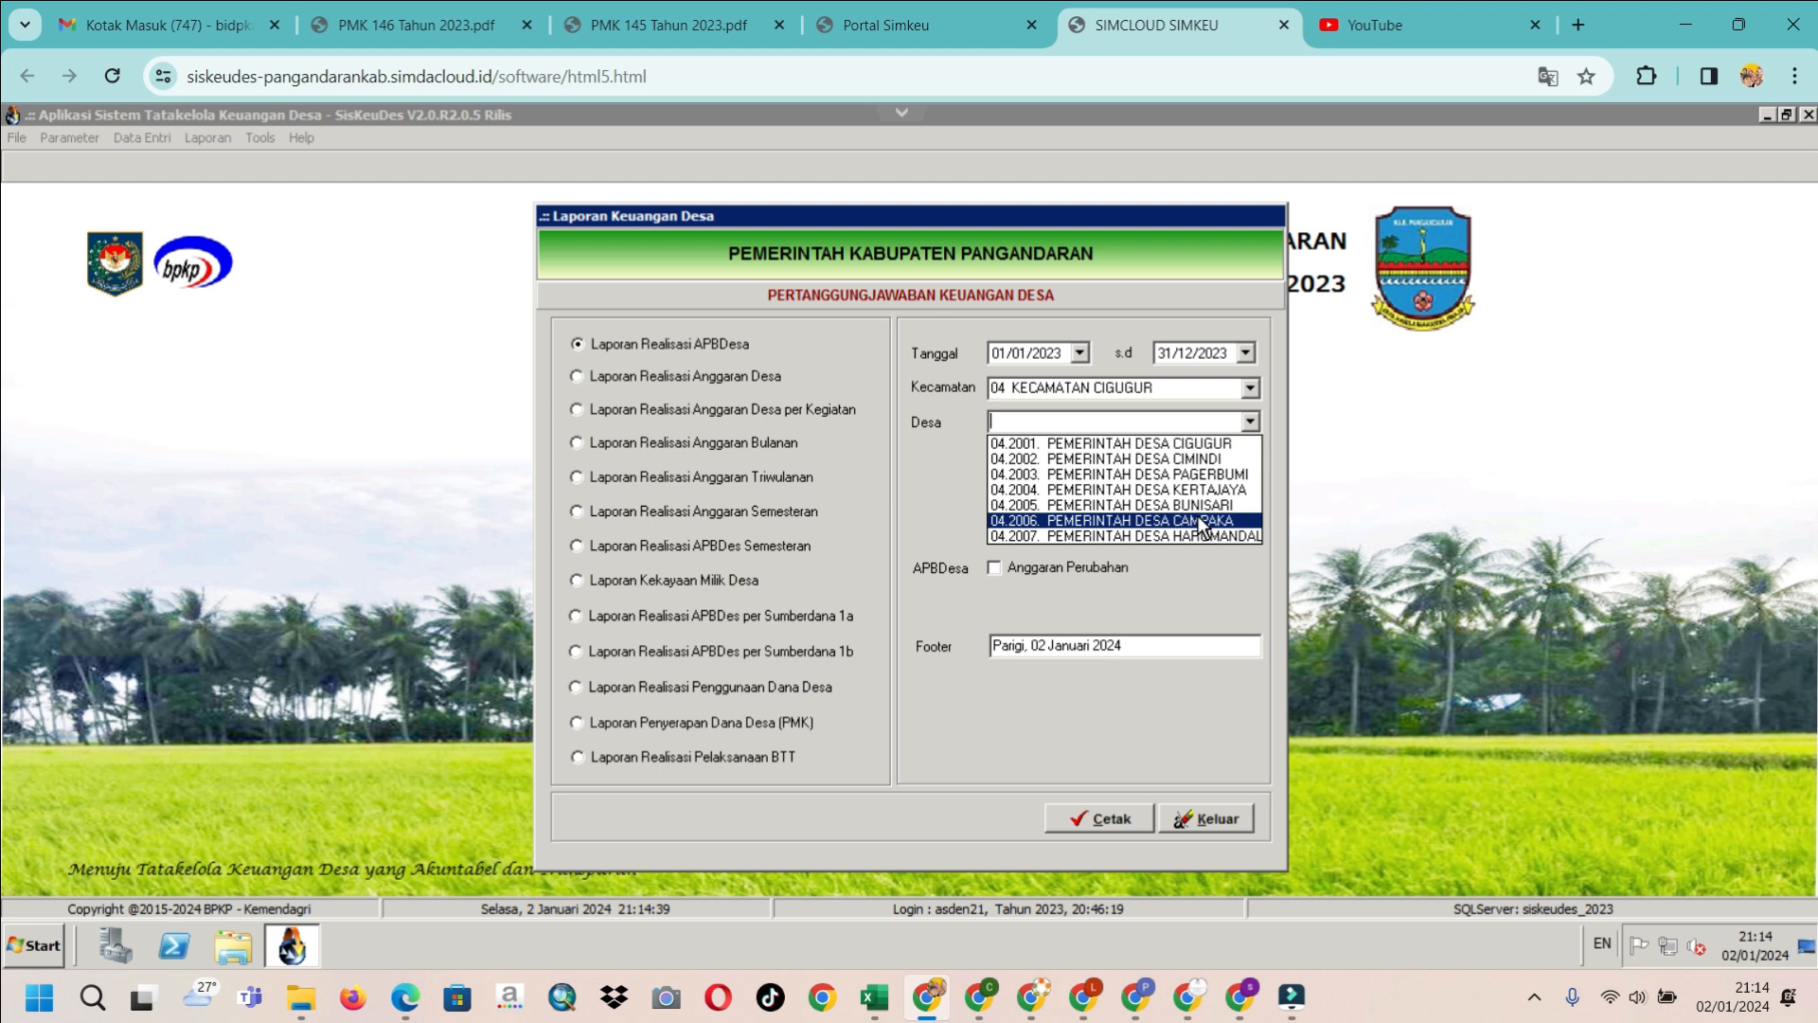
{"action": "left_click", "coordinate": [1201, 522]}
{"action": "left_click", "coordinate": [1249, 423]}
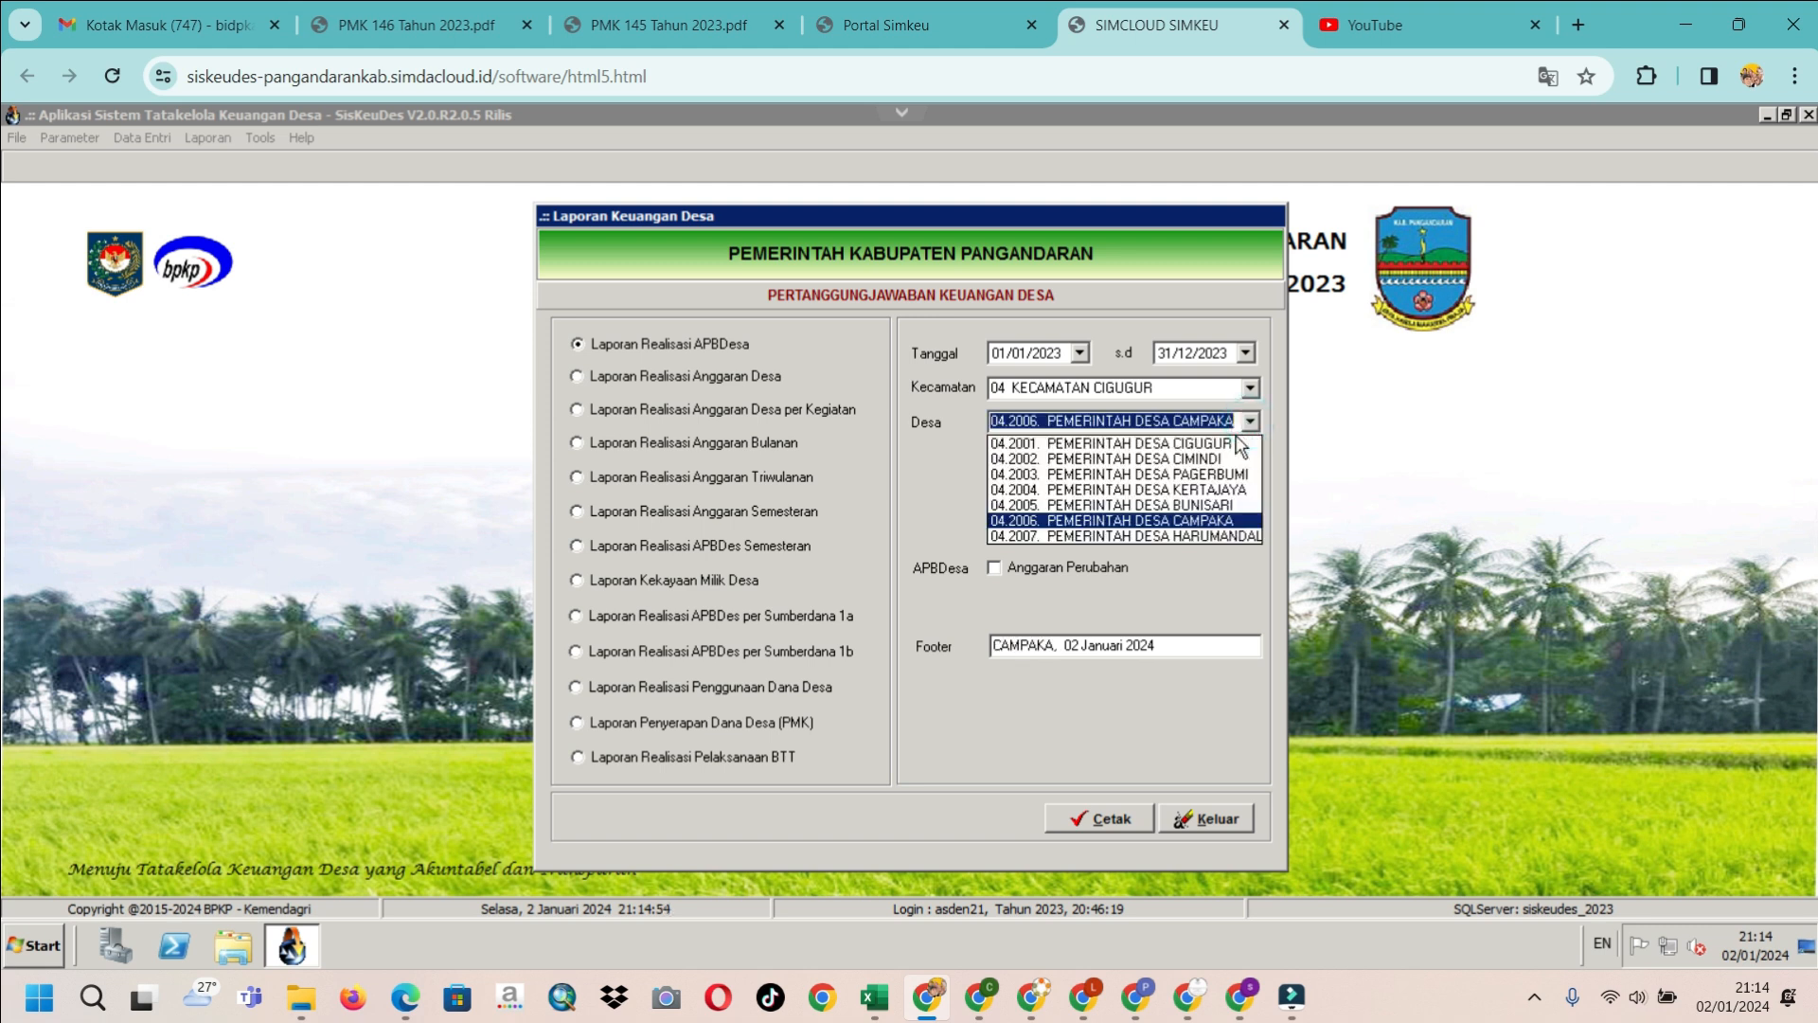
{"action": "left_click", "coordinate": [1212, 504]}
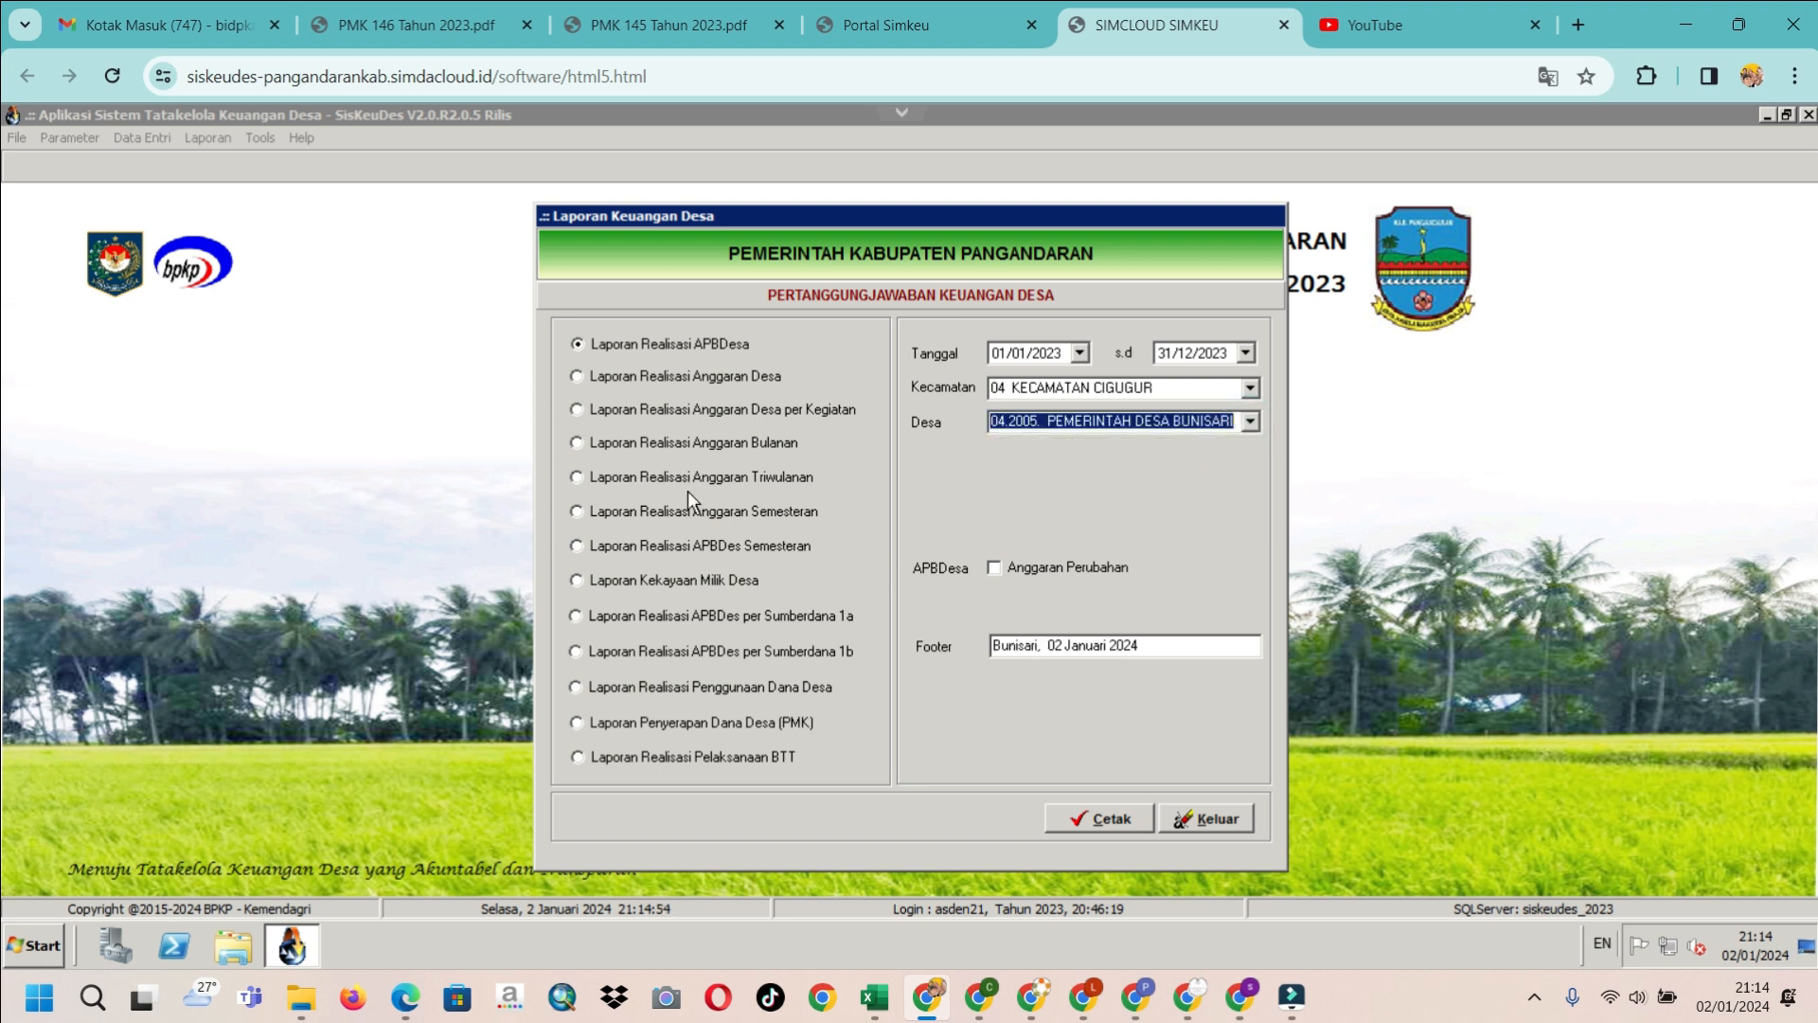
Preview the Laporan Kekayaan Milik Desa with Anggaran Perubahan enabled, and show its last page at full page width
{"action": "left_click", "coordinate": [576, 581]}
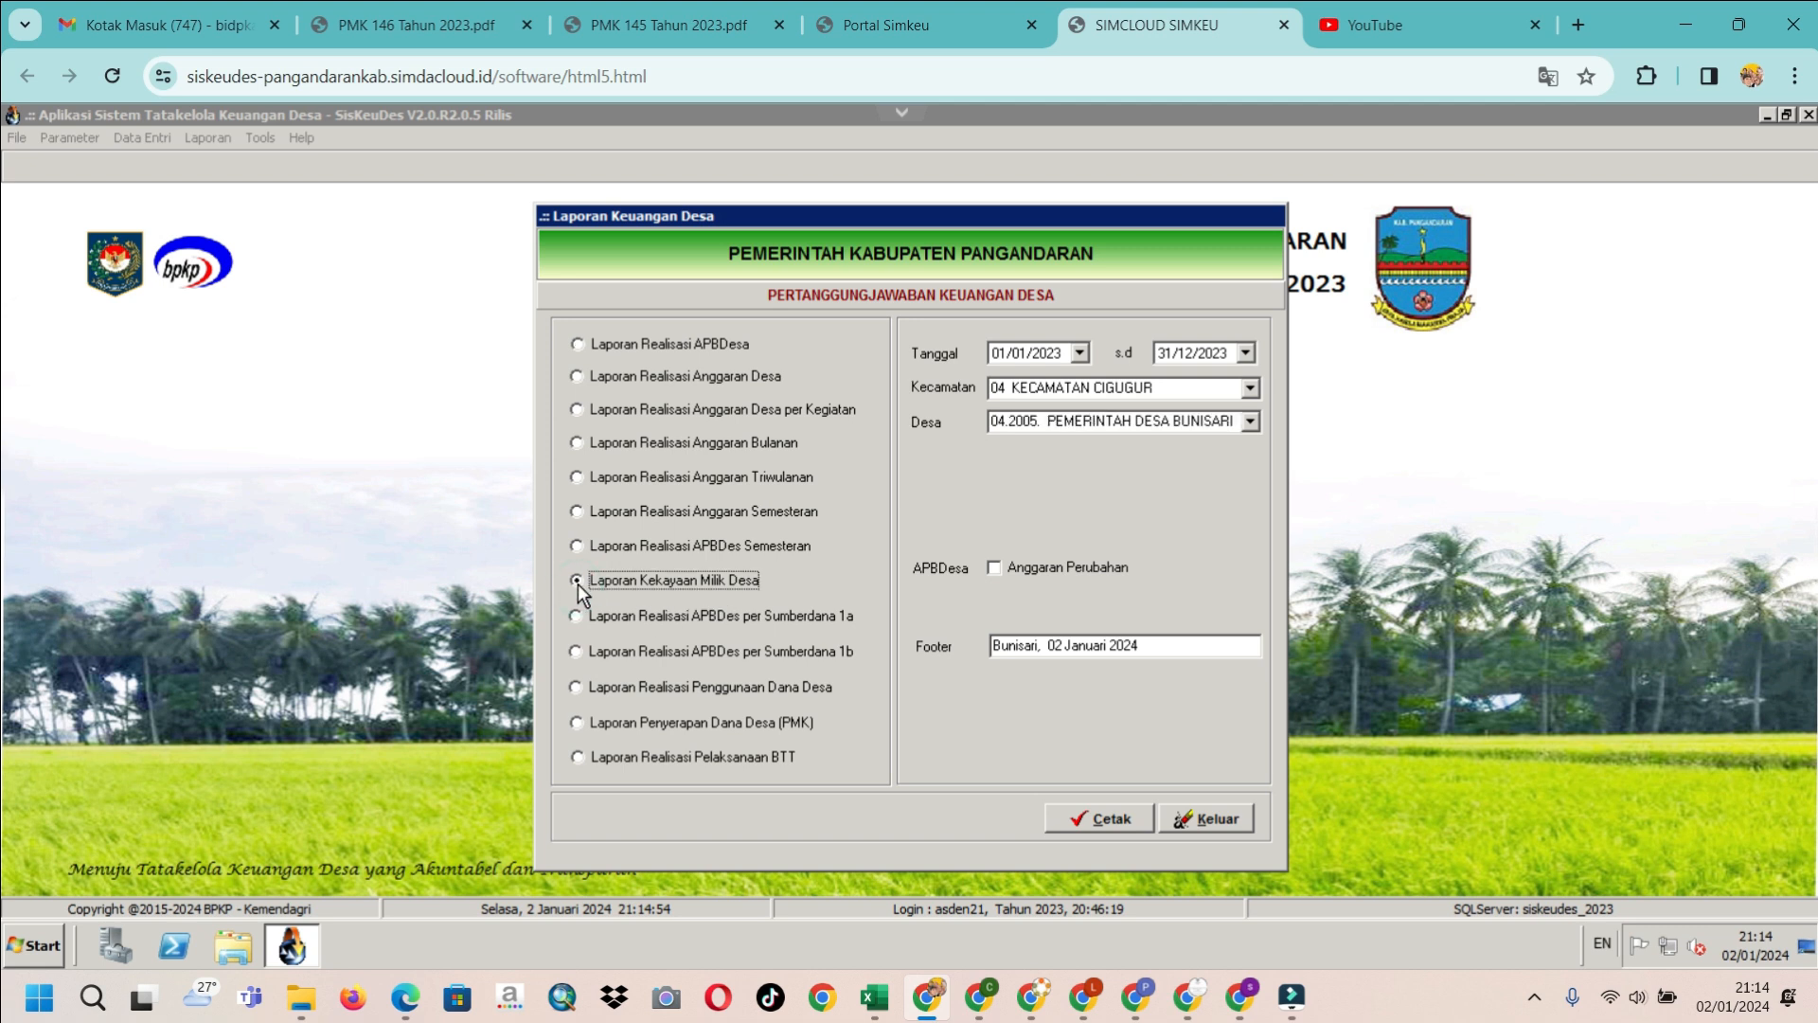
{"action": "left_click", "coordinate": [1024, 561]}
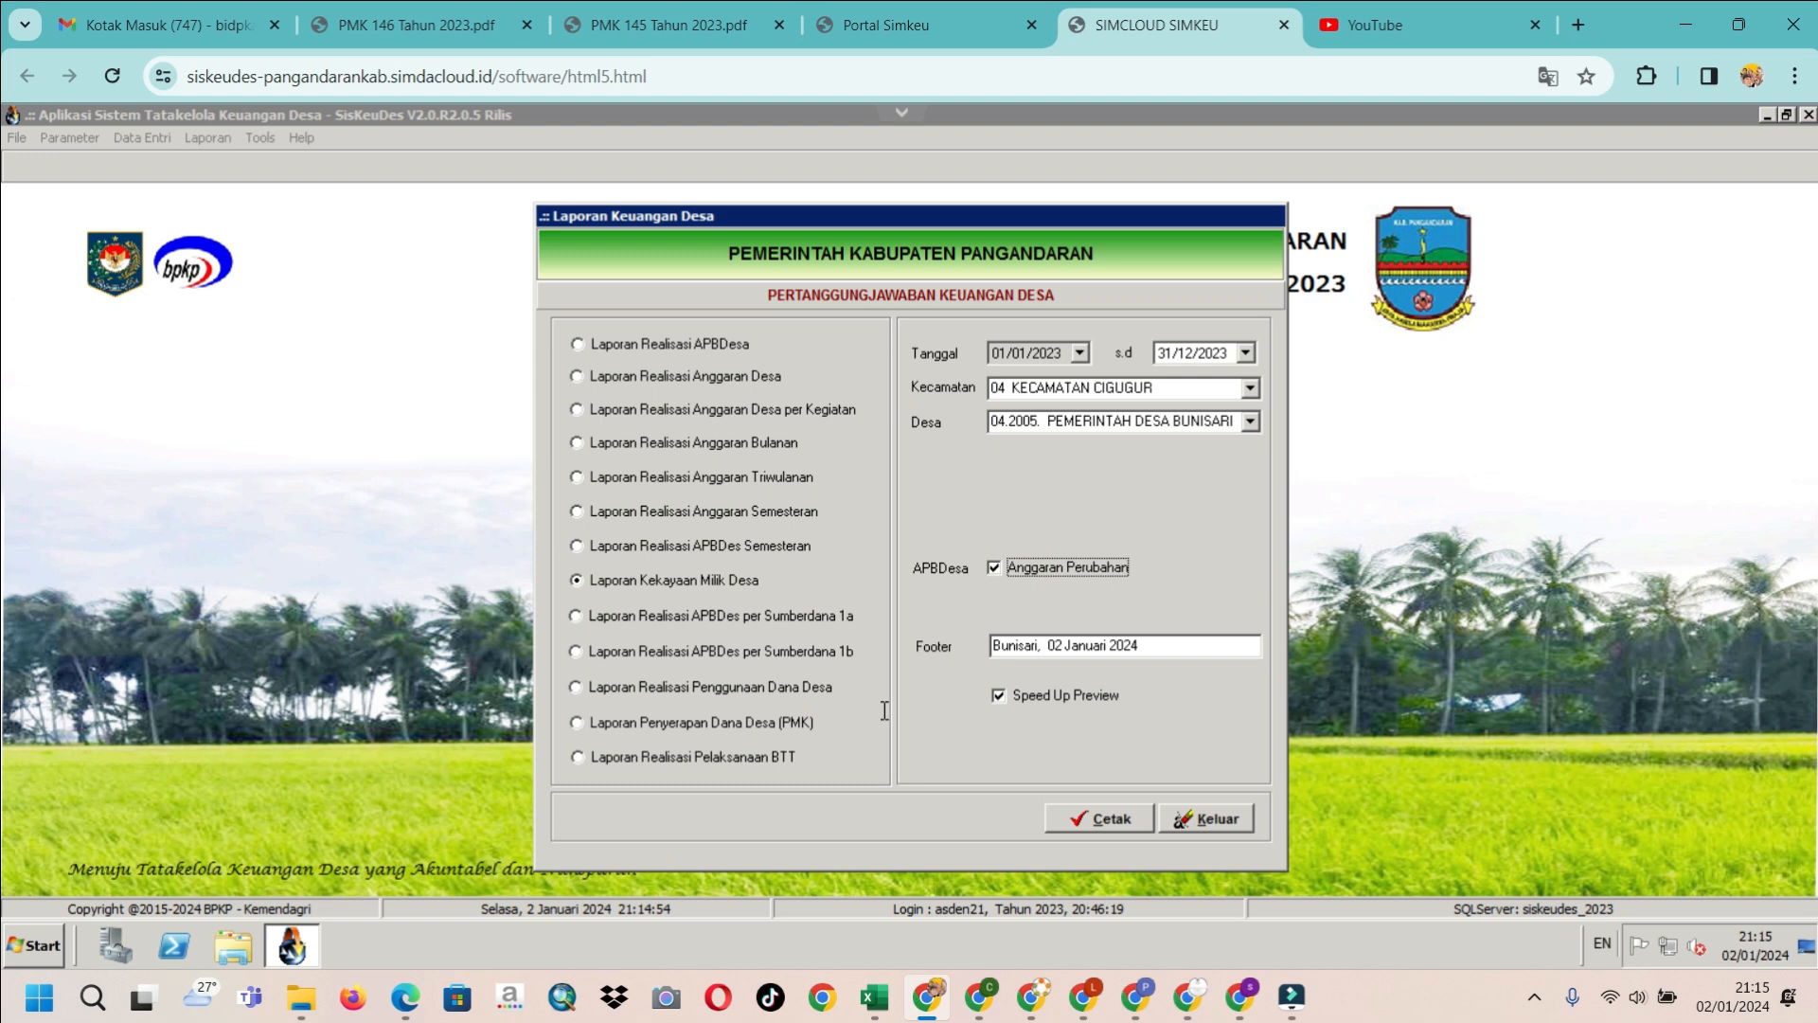
{"action": "left_click", "coordinate": [1100, 818]}
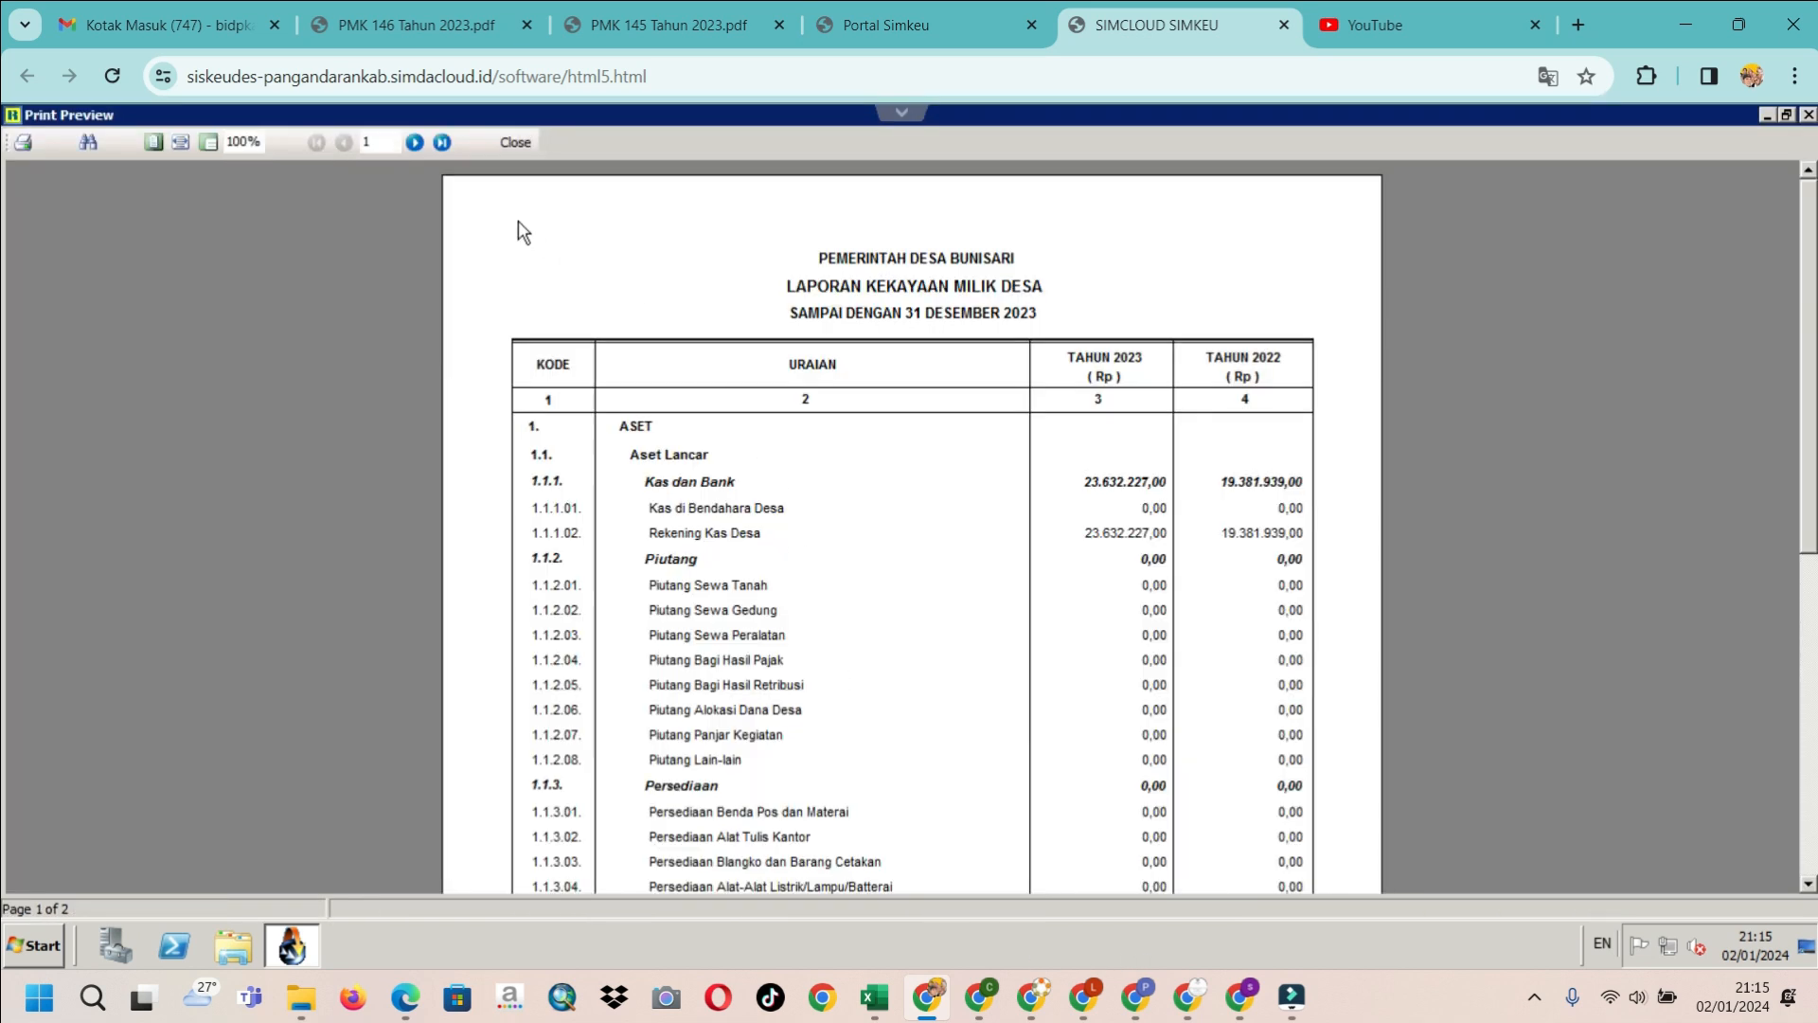
{"action": "left_click", "coordinate": [443, 142]}
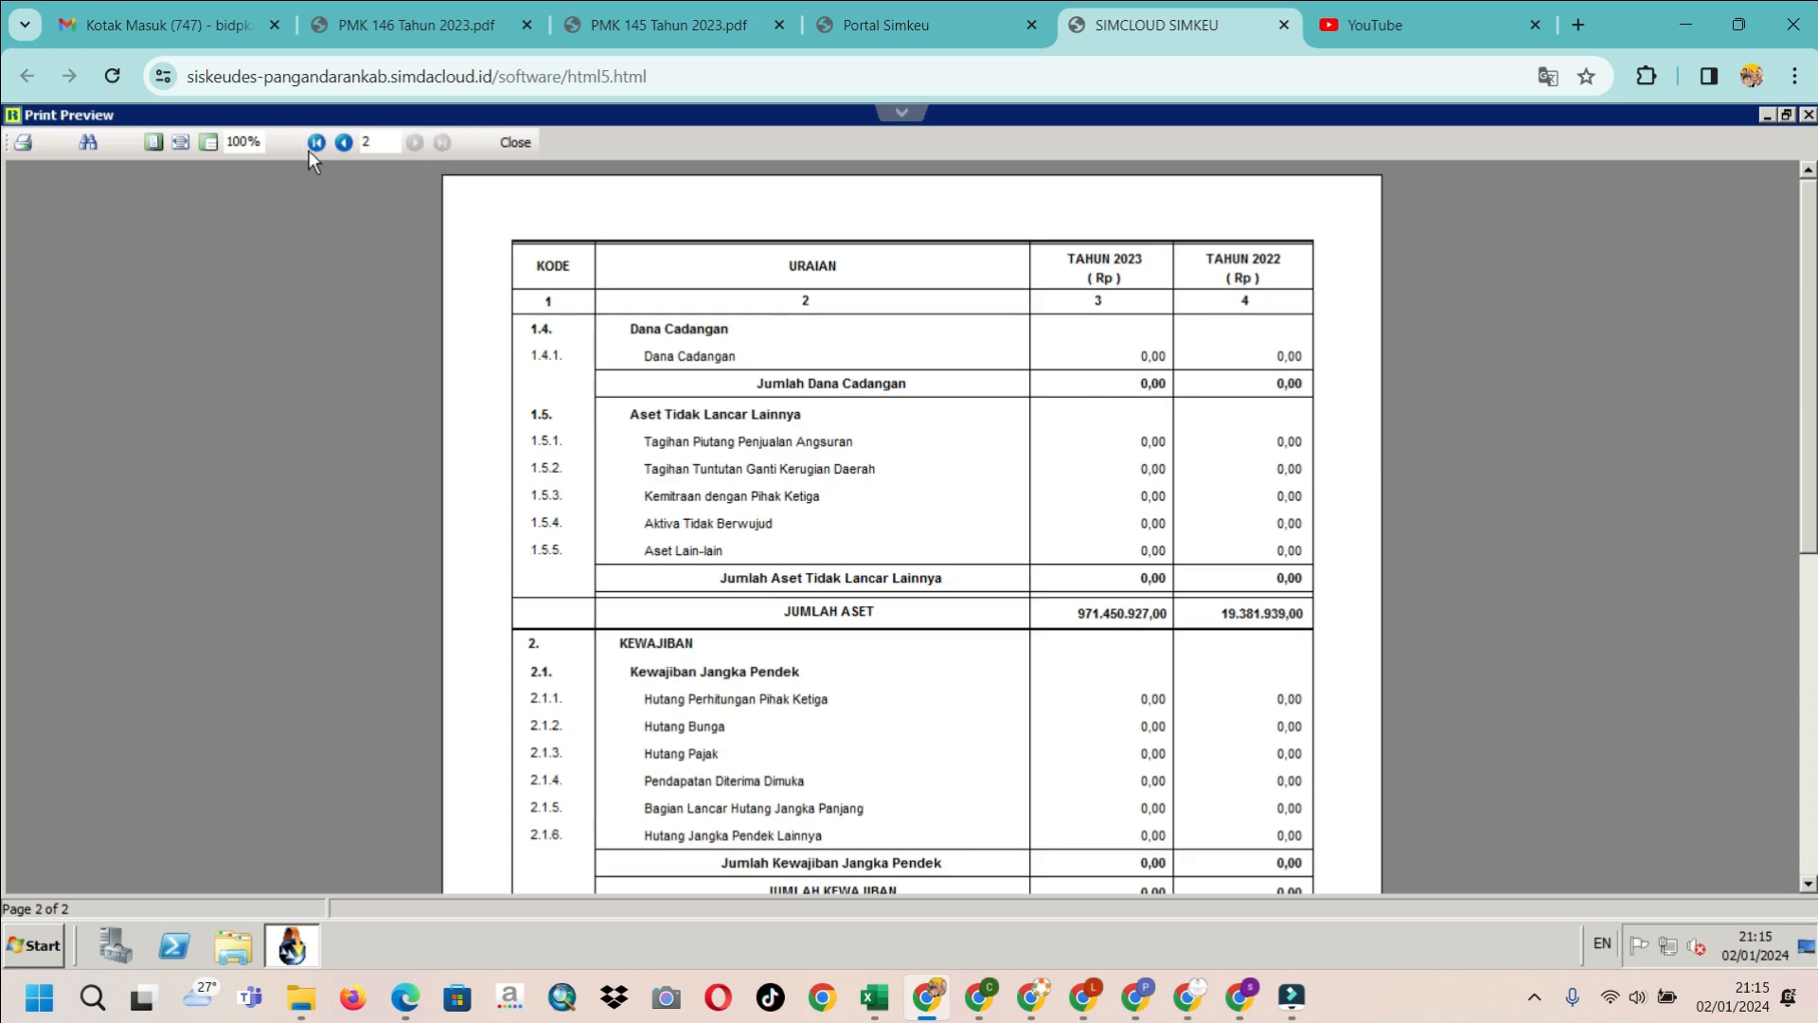
{"action": "left_click", "coordinate": [181, 142]}
Examine the 2023 Hutang Pajak and Jumlah Kewajiban rows, and compare Jumlah Aset with Jumlah Kewajiban dan Ekuitas
{"action": "scroll", "coordinate": [1222, 679], "scroll_direction": "down", "scroll_amount": 3}
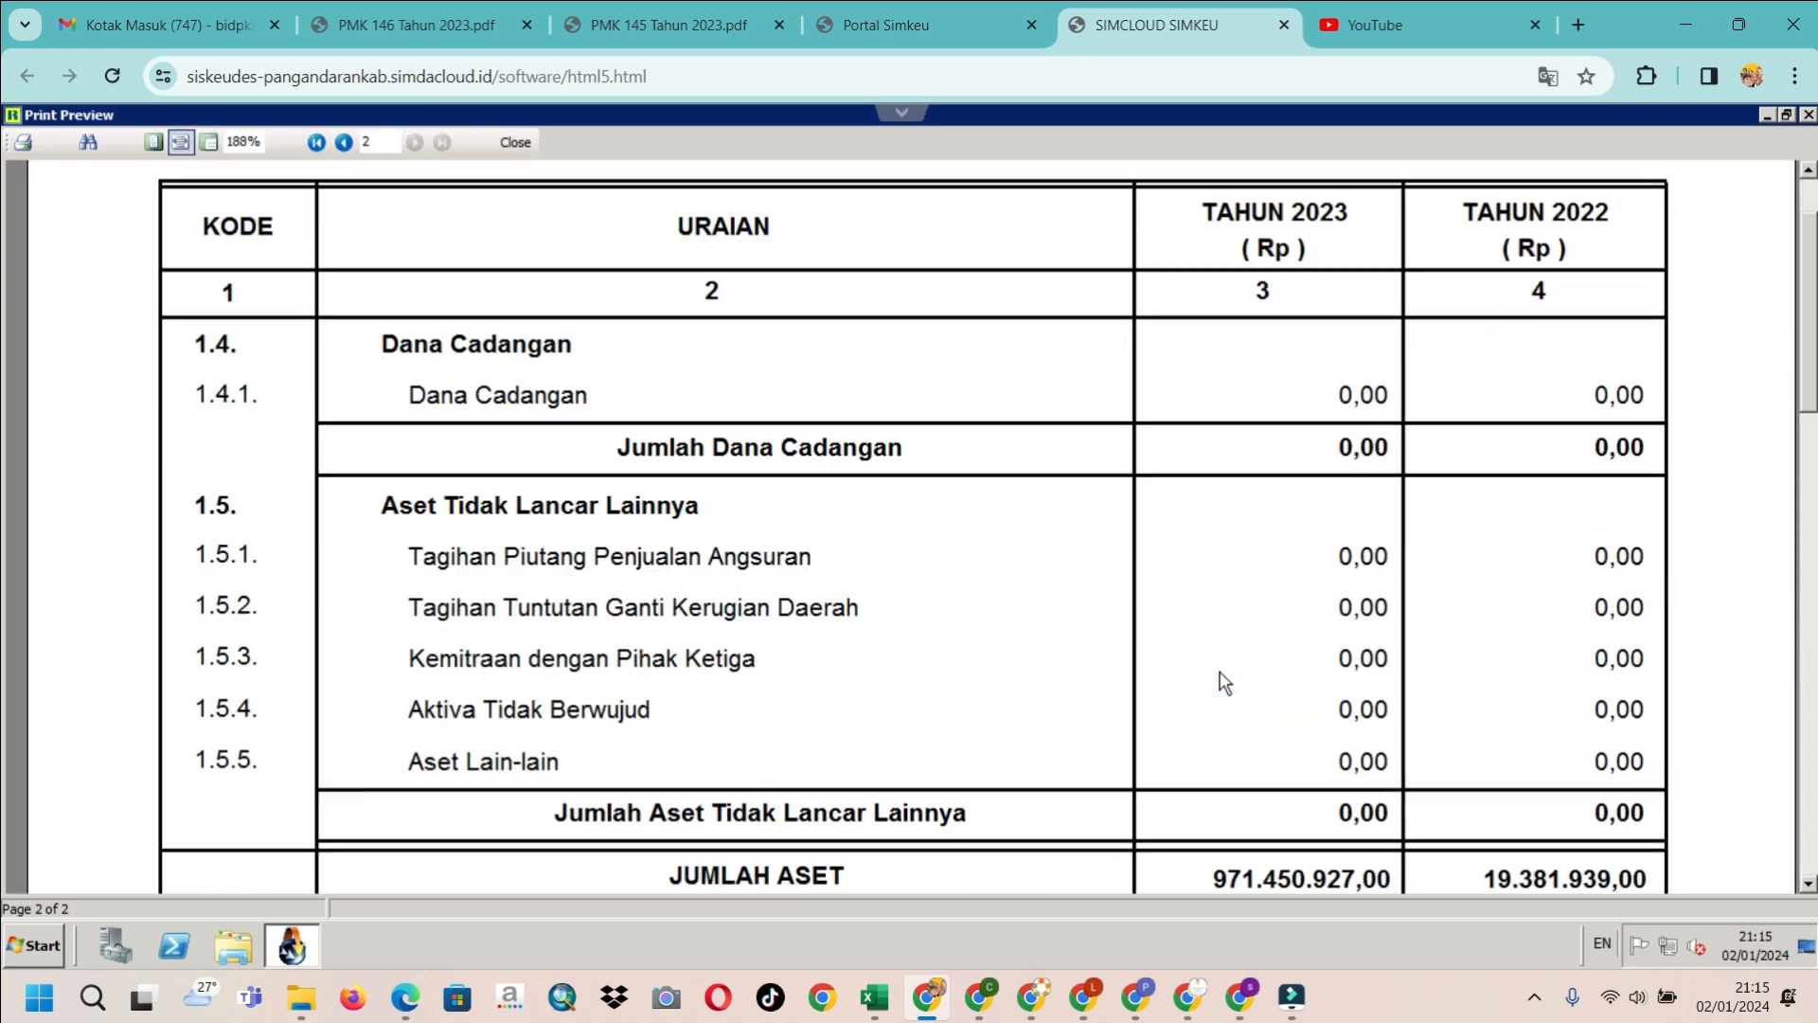
{"action": "scroll", "coordinate": [1225, 681], "scroll_direction": "down", "scroll_amount": 3}
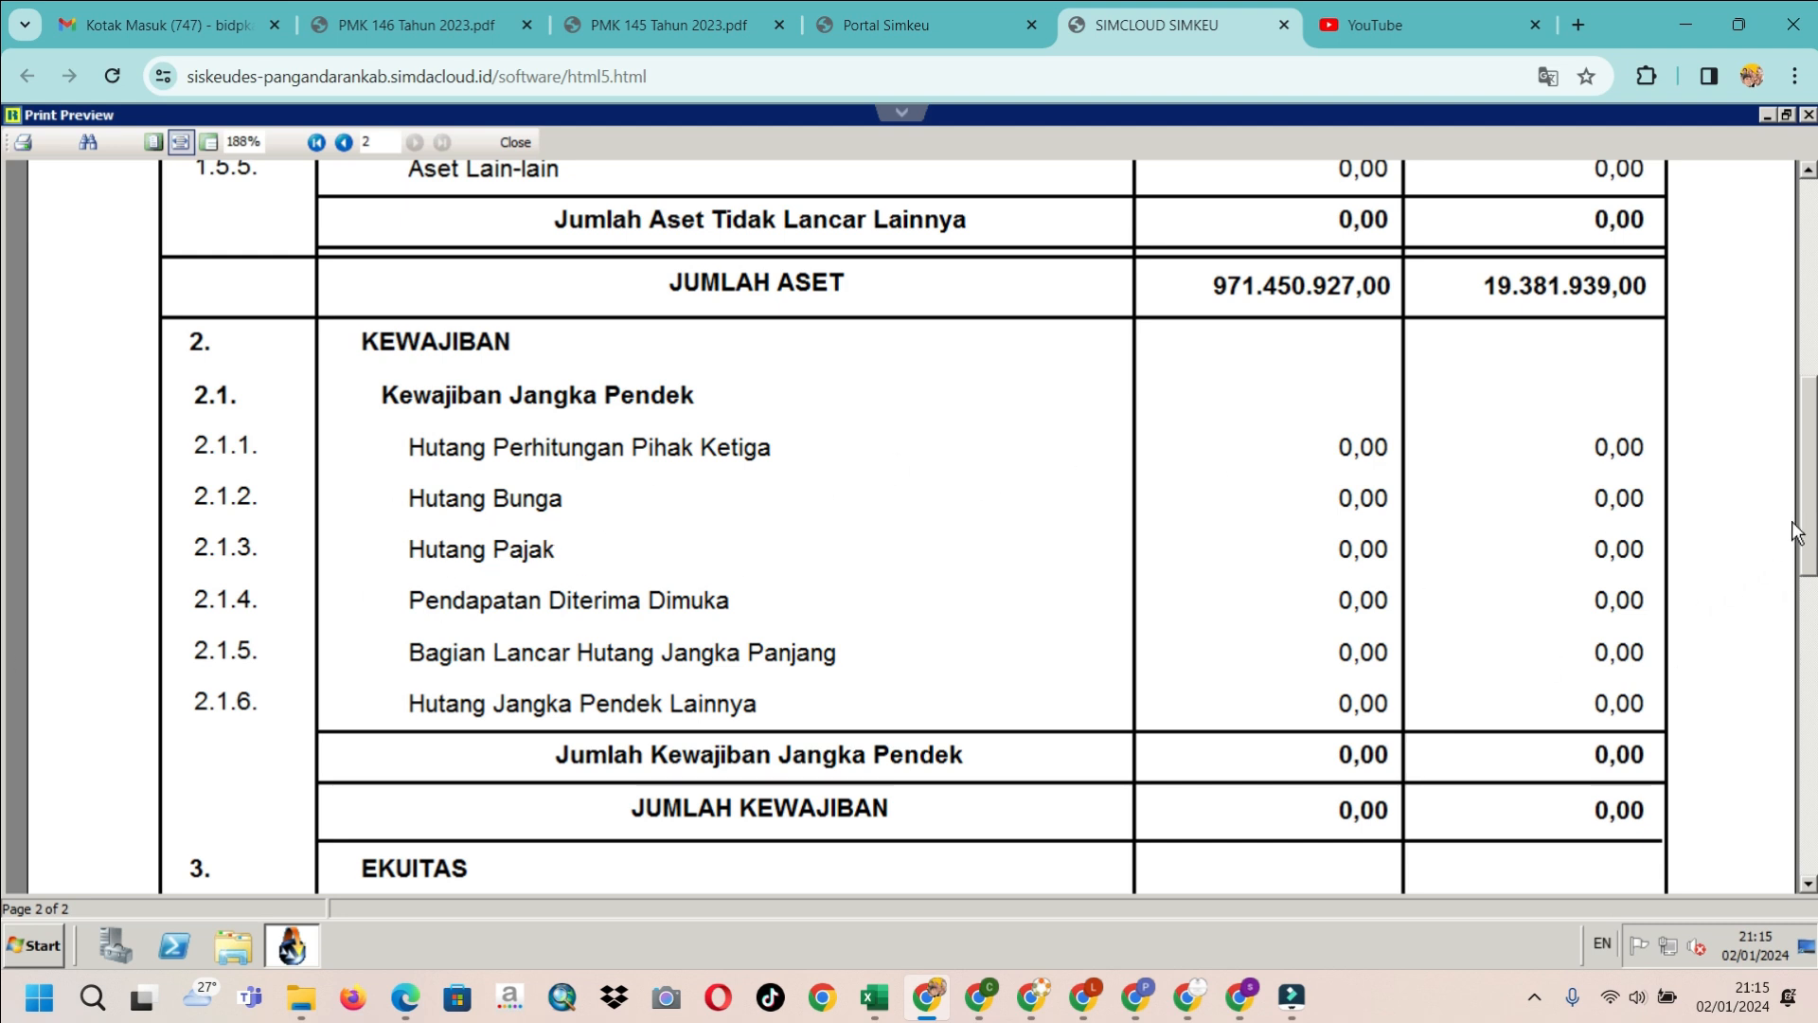
{"action": "left_click_drag", "start_coordinate": [1809, 512], "coordinate": [1810, 562]}
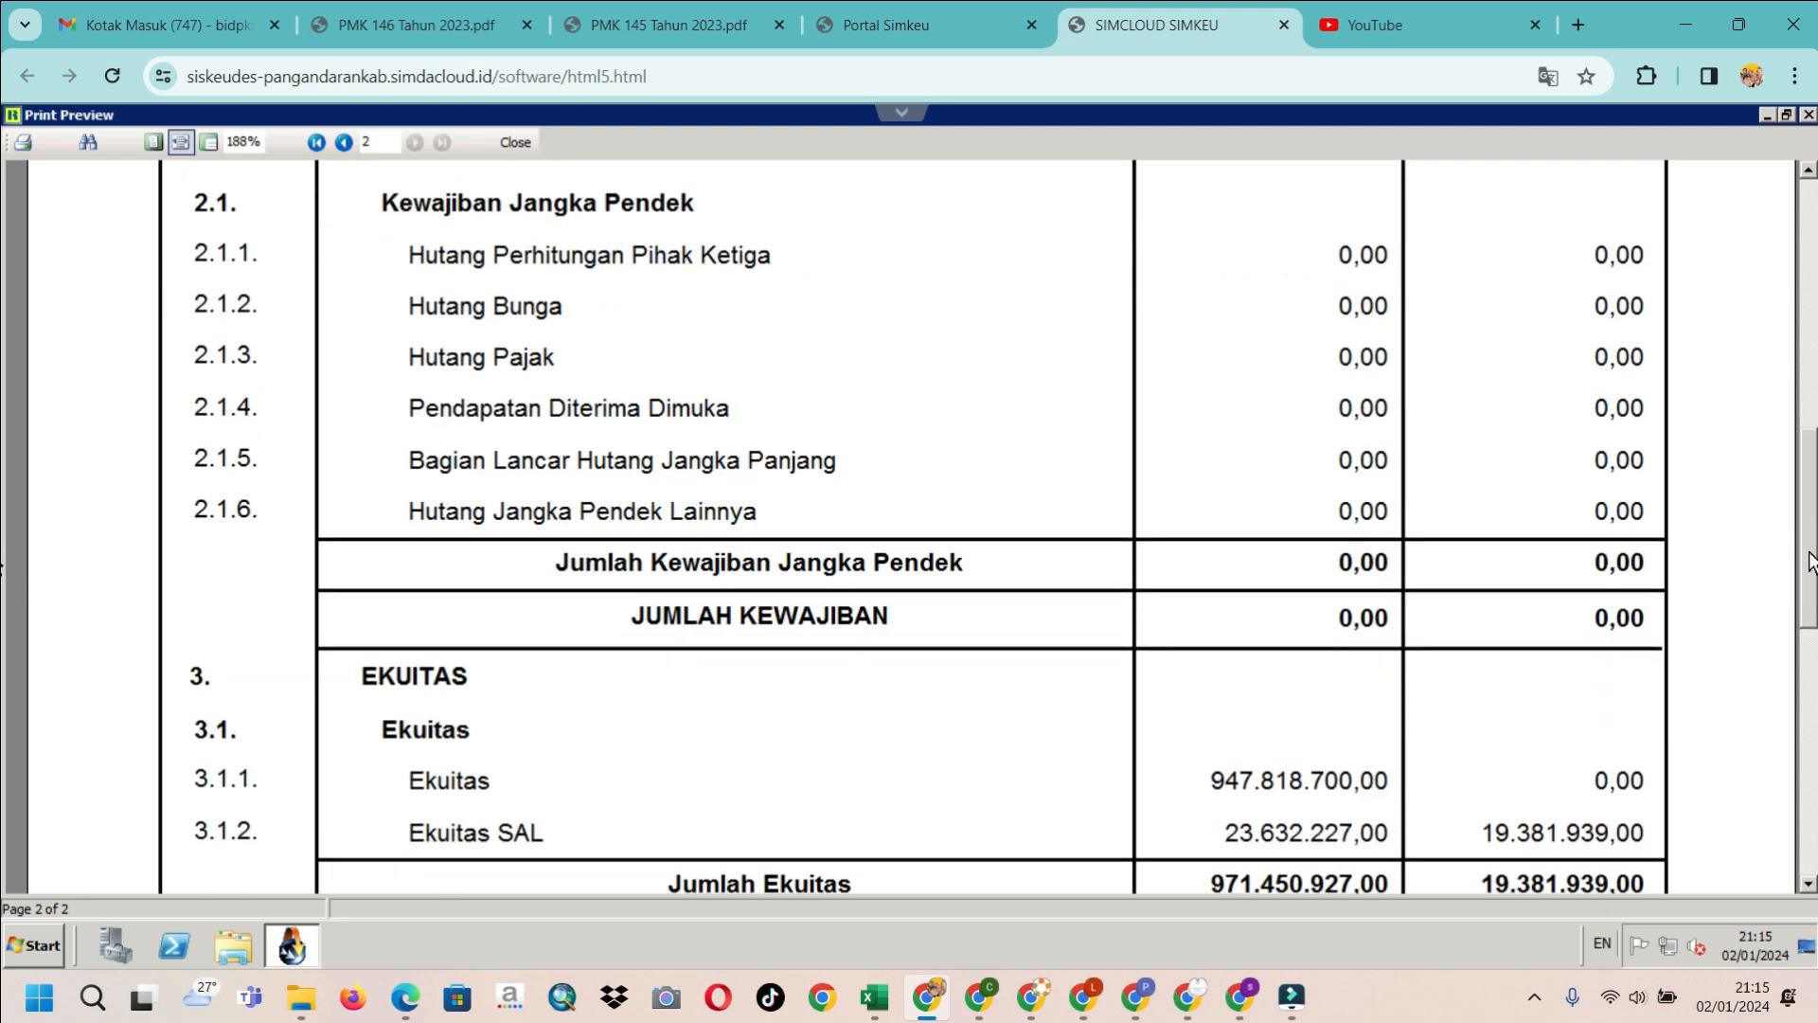
{"action": "scroll", "coordinate": [4, 530], "scroll_direction": "up", "scroll_amount": 3}
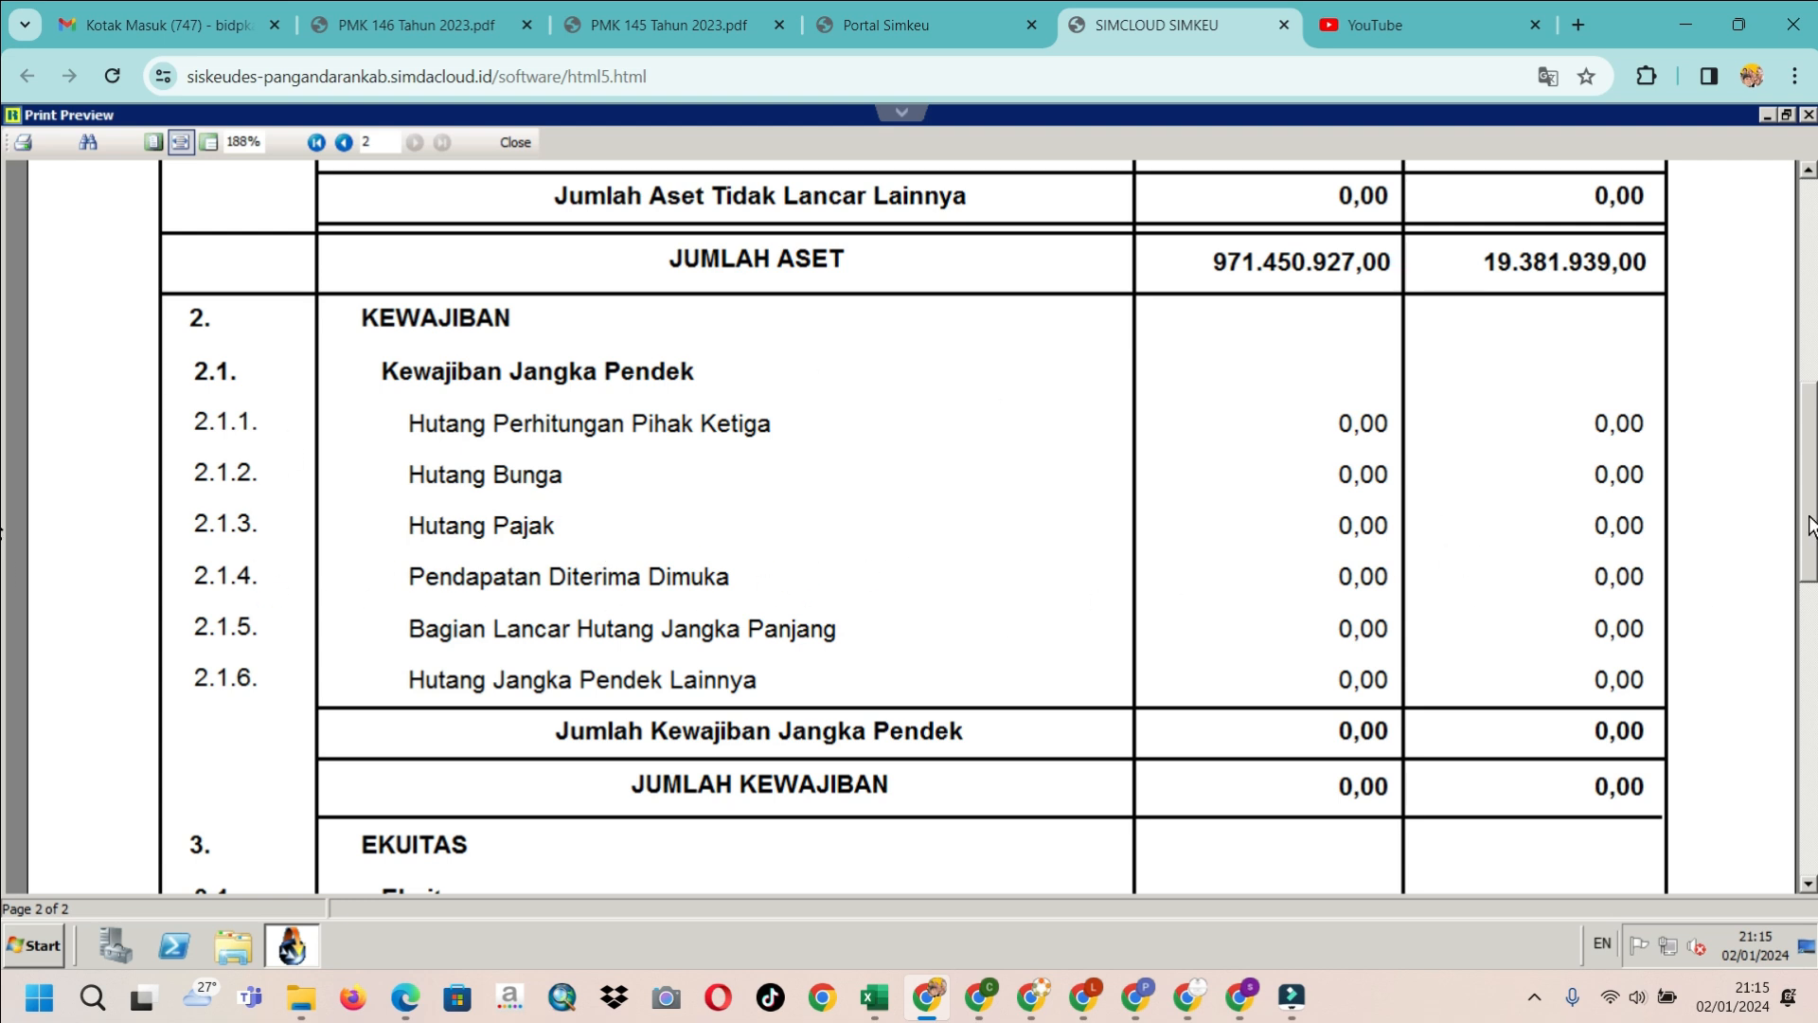
{"action": "scroll", "coordinate": [1801, 374], "scroll_direction": "down", "scroll_amount": 1}
{"action": "left_click", "coordinate": [1801, 374]}
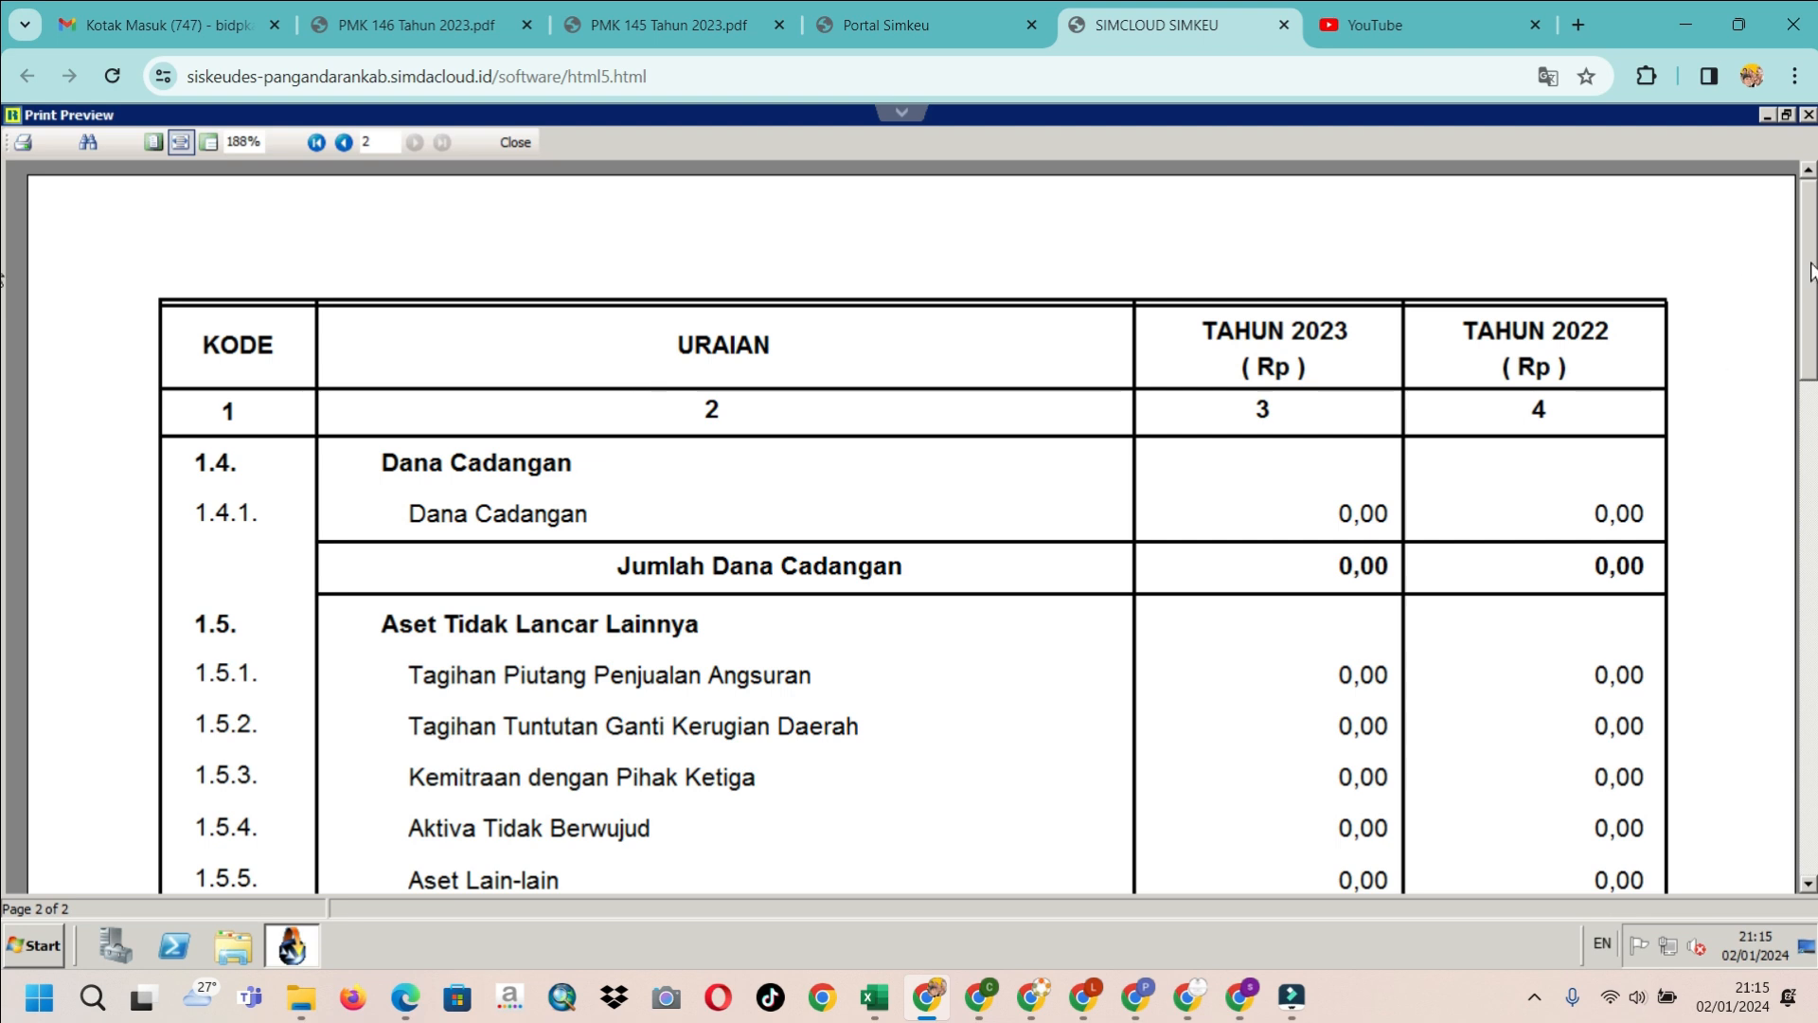
{"action": "left_click", "coordinate": [1801, 443]}
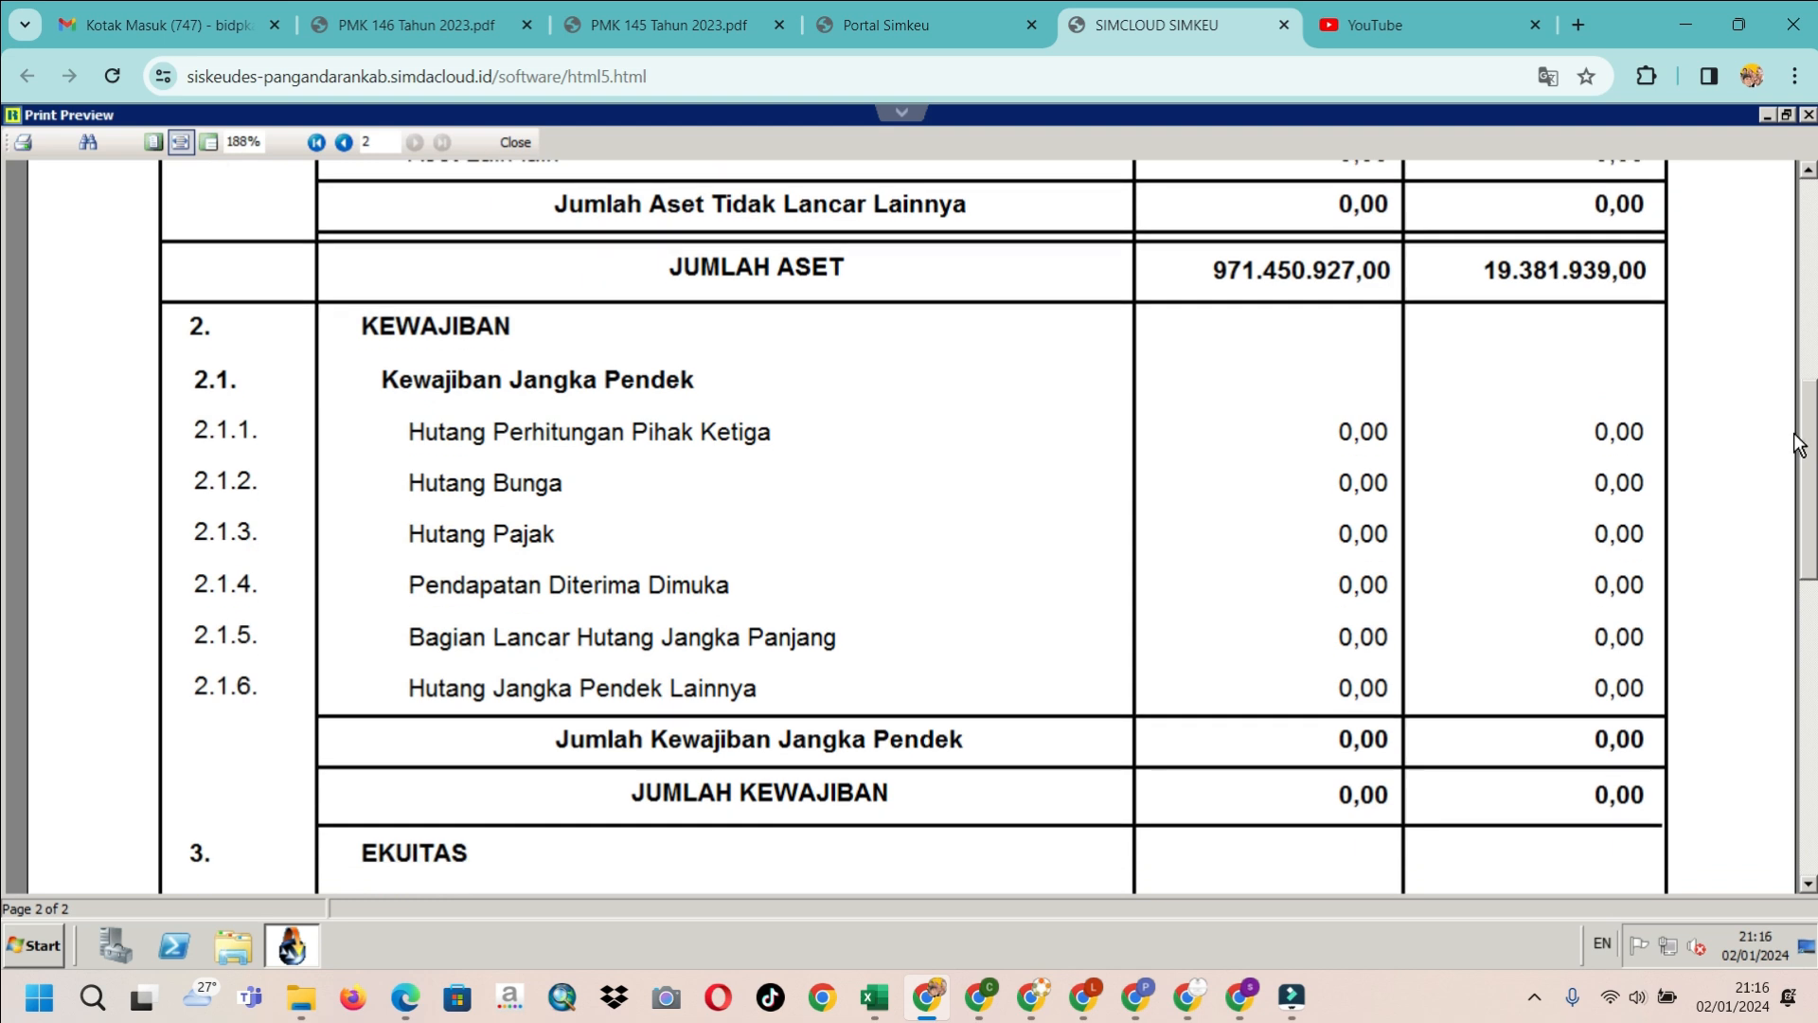
{"action": "left_click_drag", "start_coordinate": [1800, 444], "coordinate": [1799, 572]}
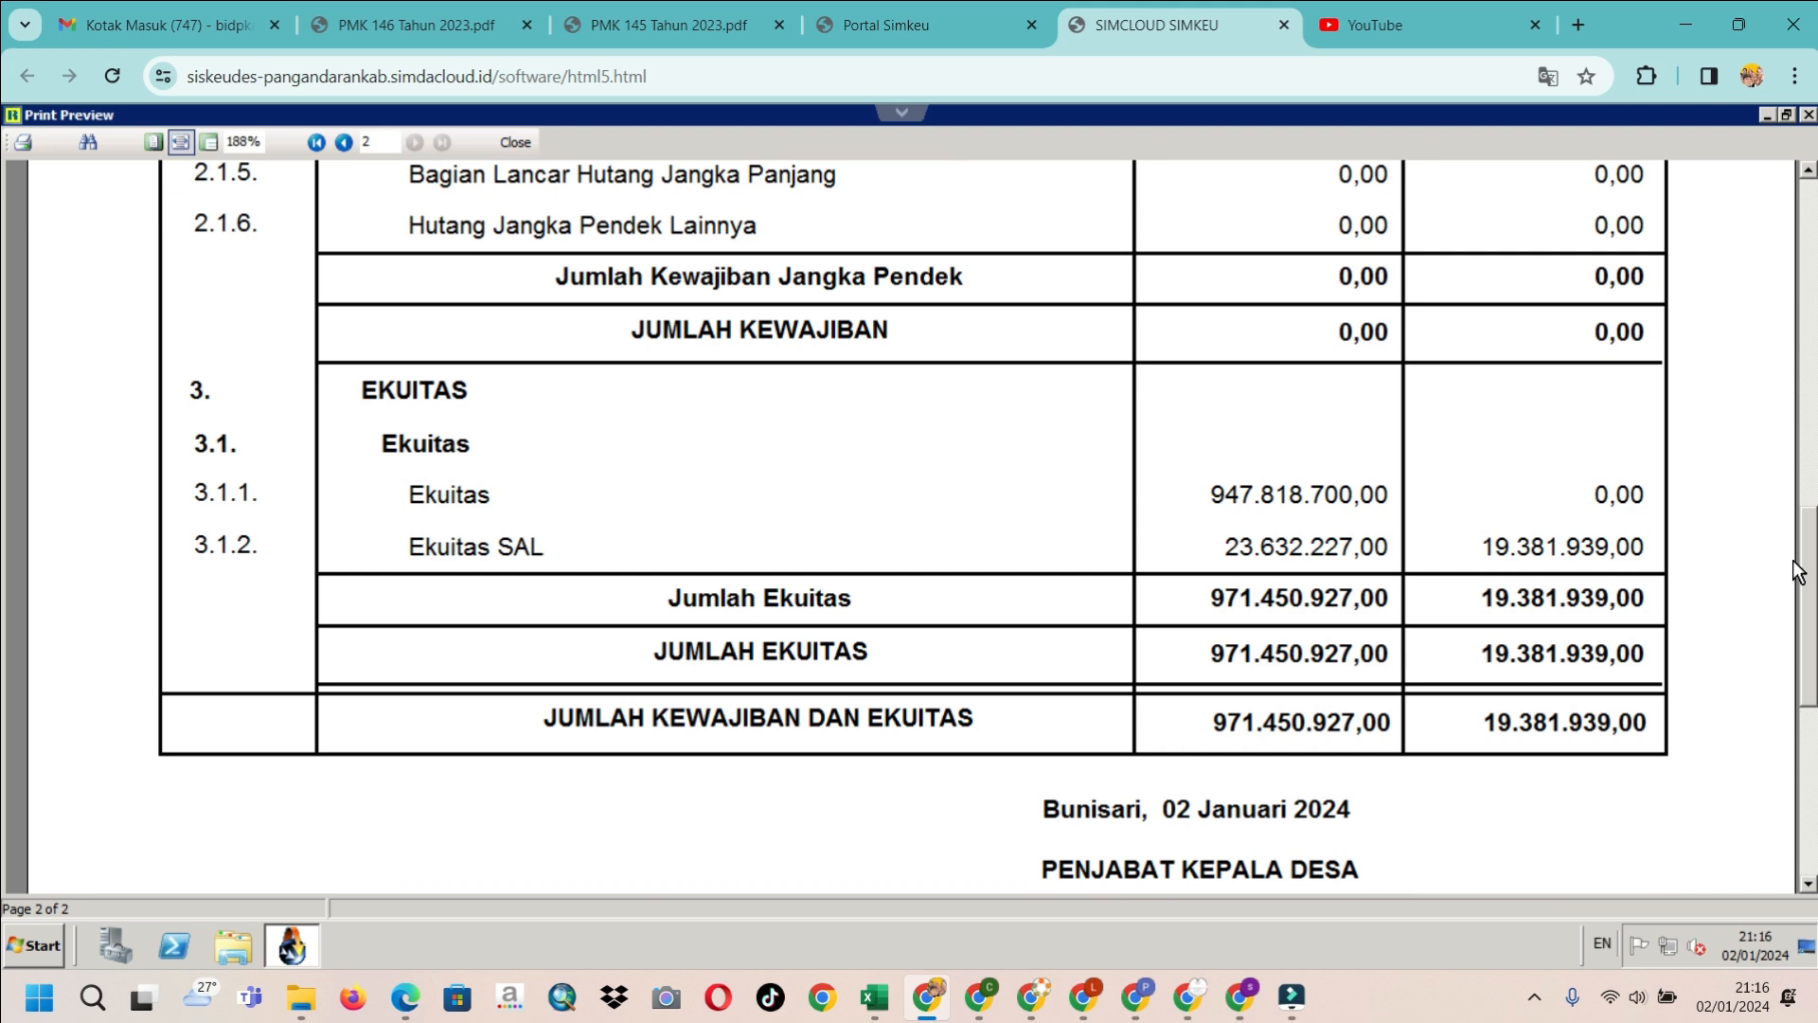
{"action": "left_click_drag", "start_coordinate": [1798, 572], "coordinate": [1817, 425]}
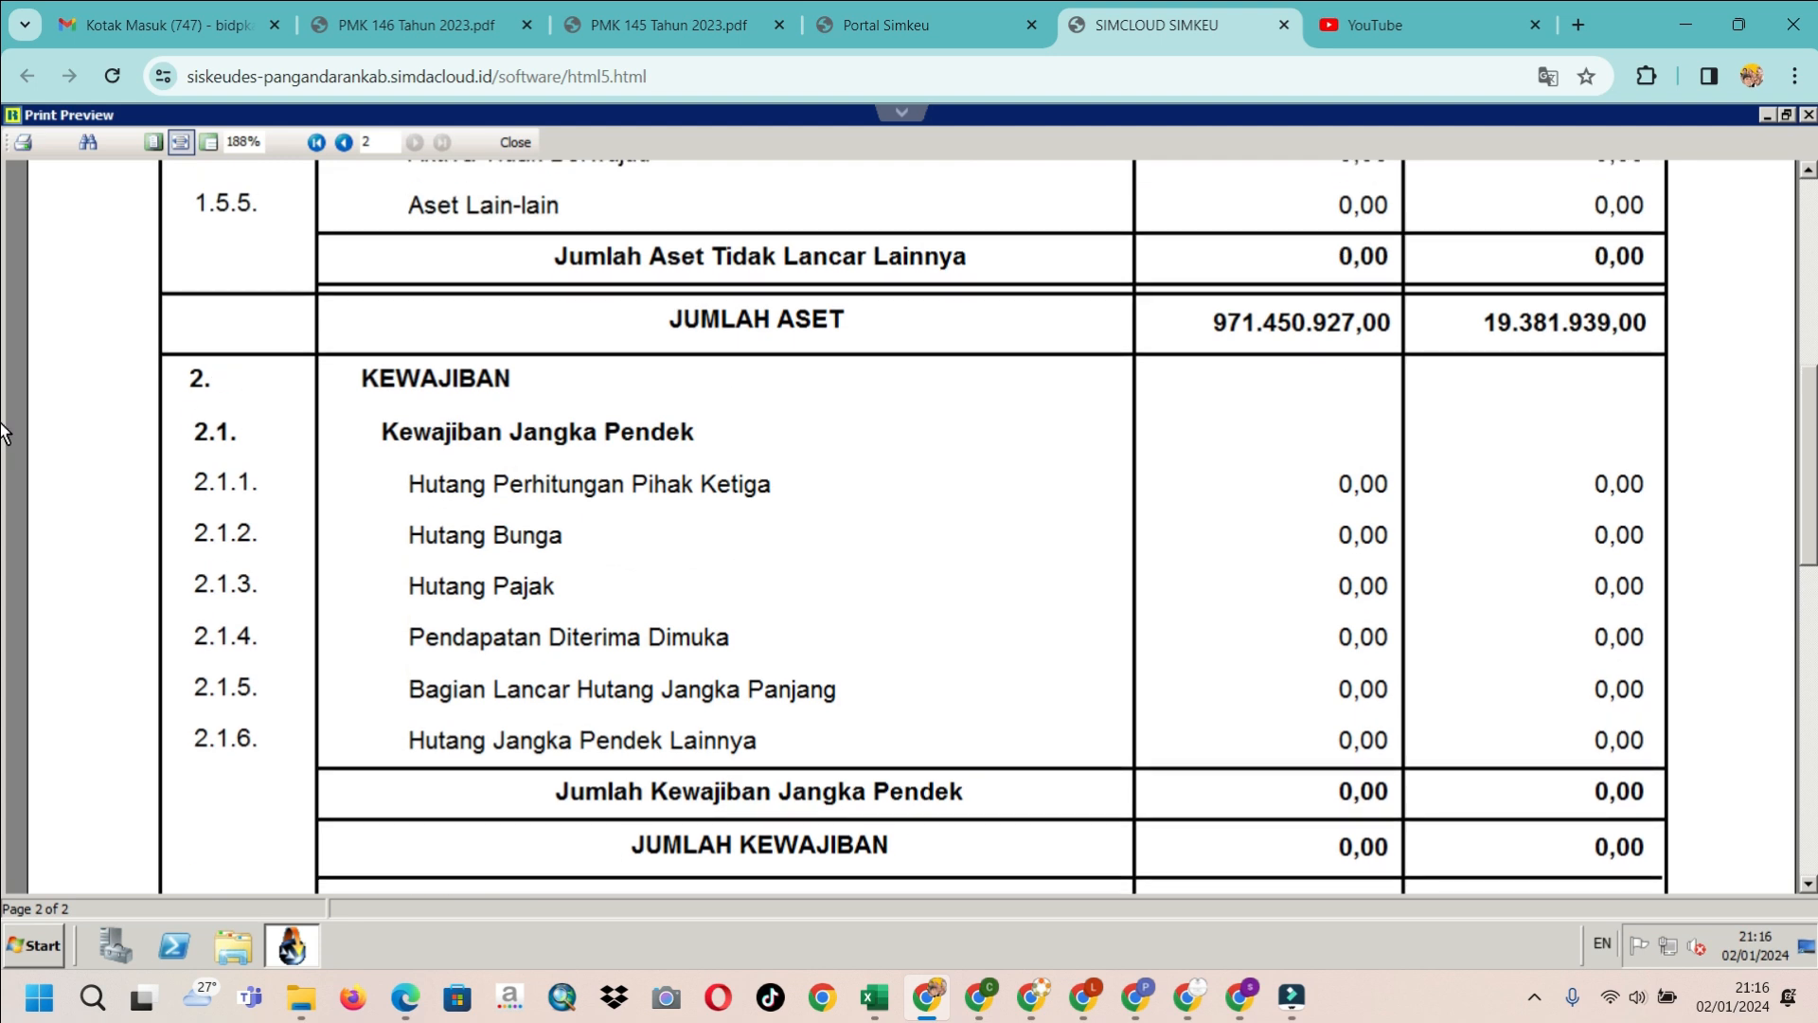